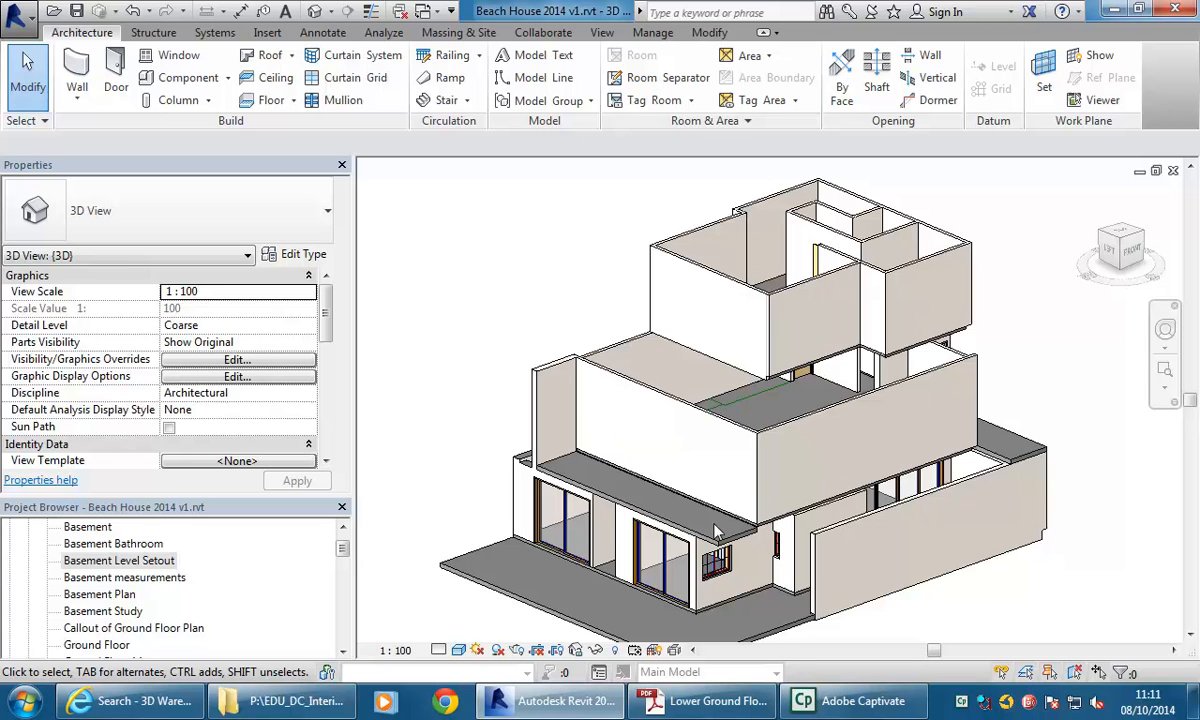
Orbit to the rear of the house and delete the basement brick veneer wall beneath the ground-floor wall.
shift+middle_drag(855, 468, 655, 497)
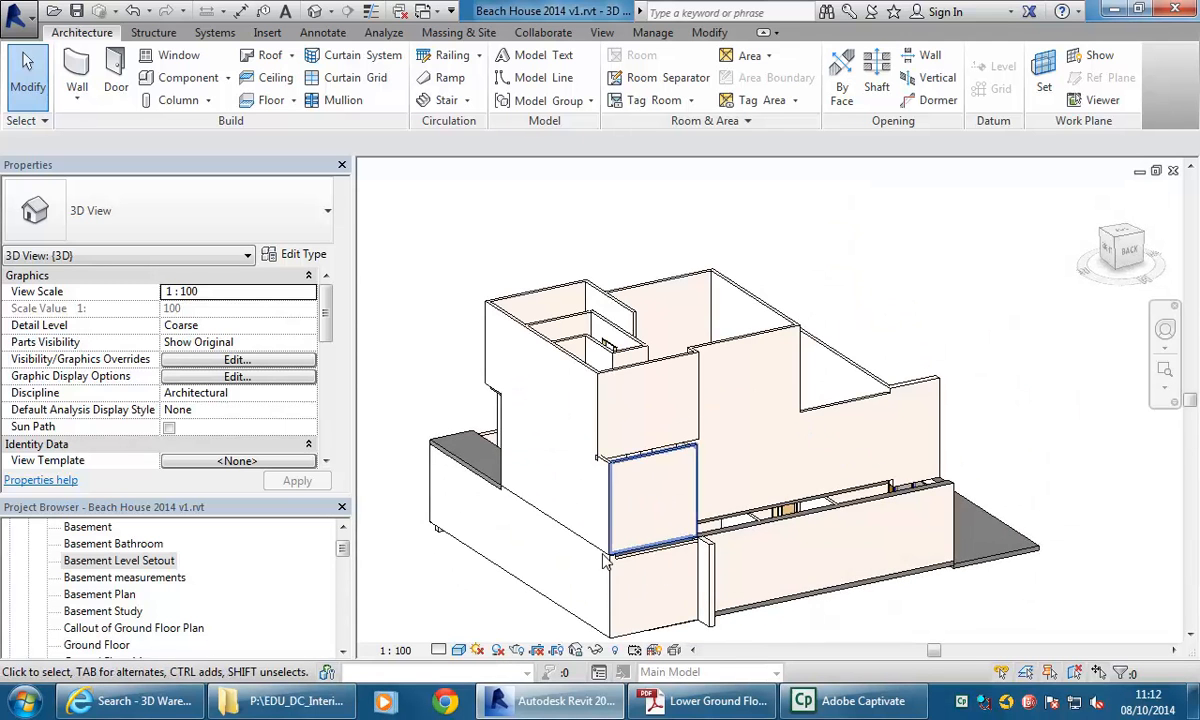
shift+middle_drag(865, 528, 659, 541)
scroll(622, 517, up, 5)
scroll(670, 538, up, 3)
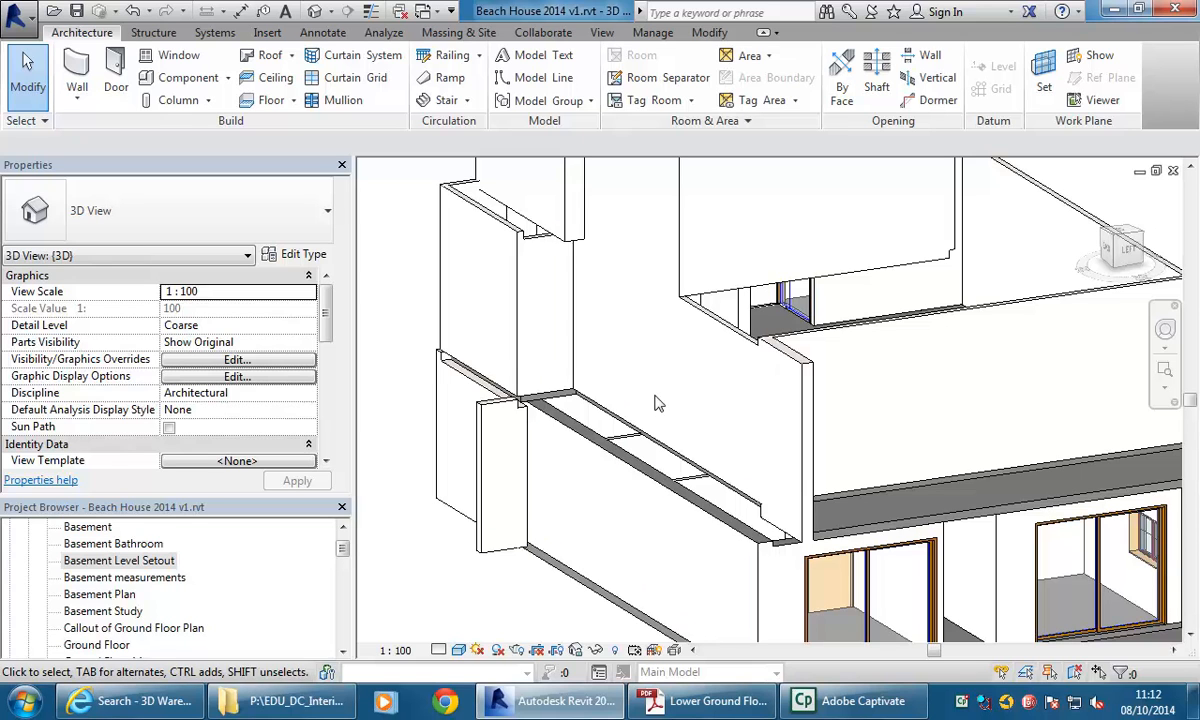
click(708, 322)
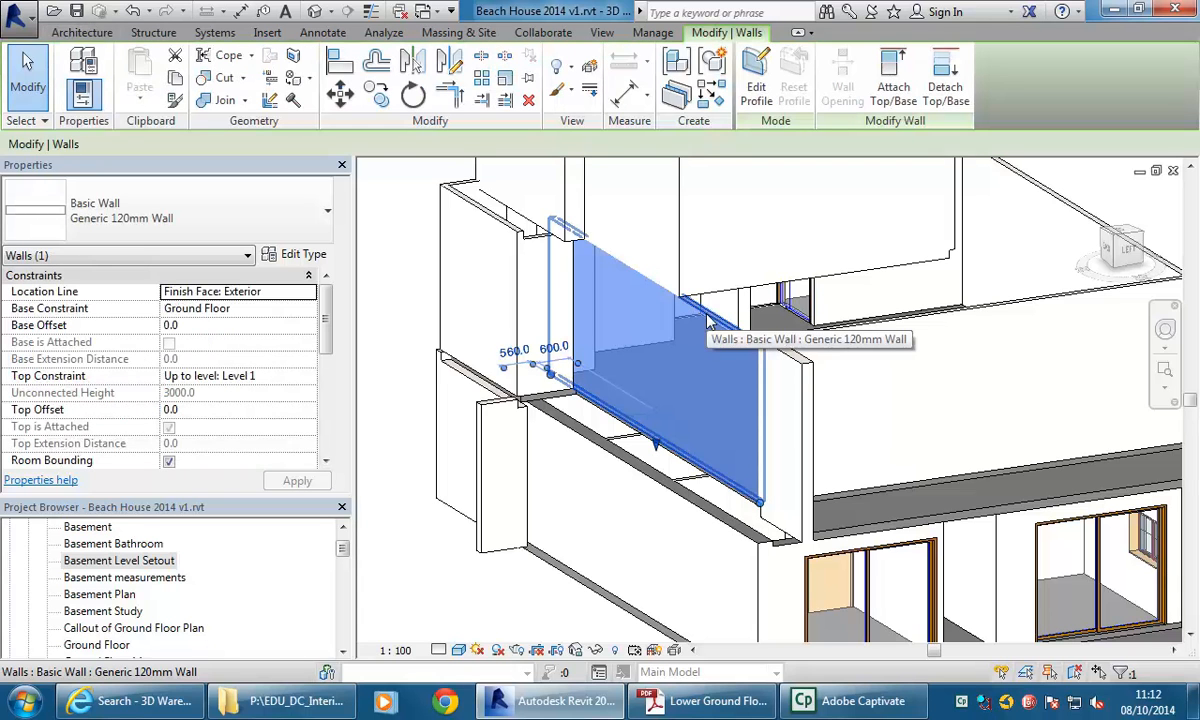
click(640, 476)
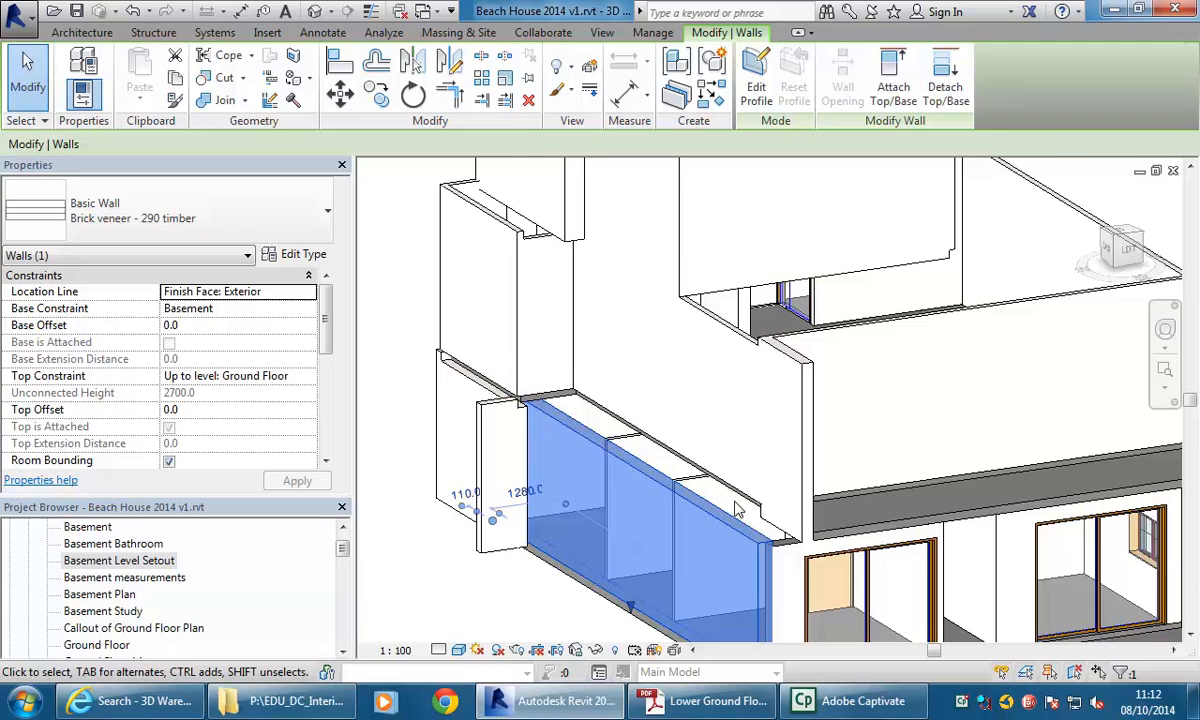
key(Delete)
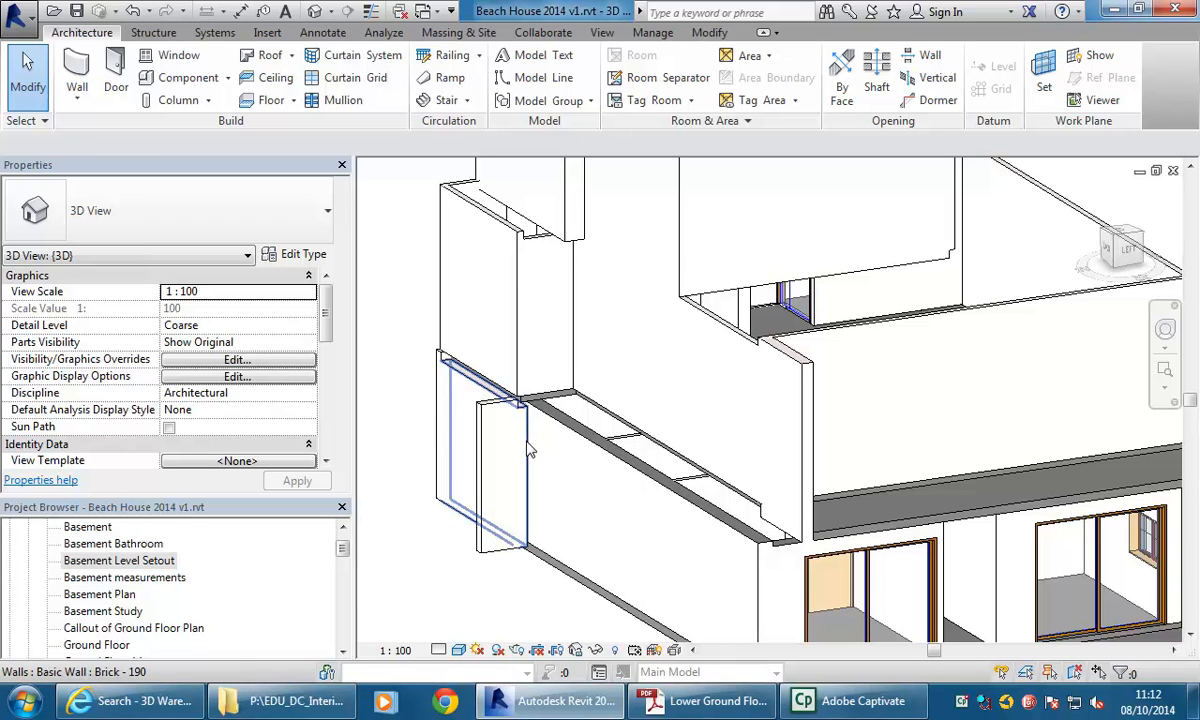
Orbit around the 3D model to examine the basement walls and the ground-floor terrace.
scroll(530, 450, down, 5)
shift+middle_drag(469, 469, 546, 485)
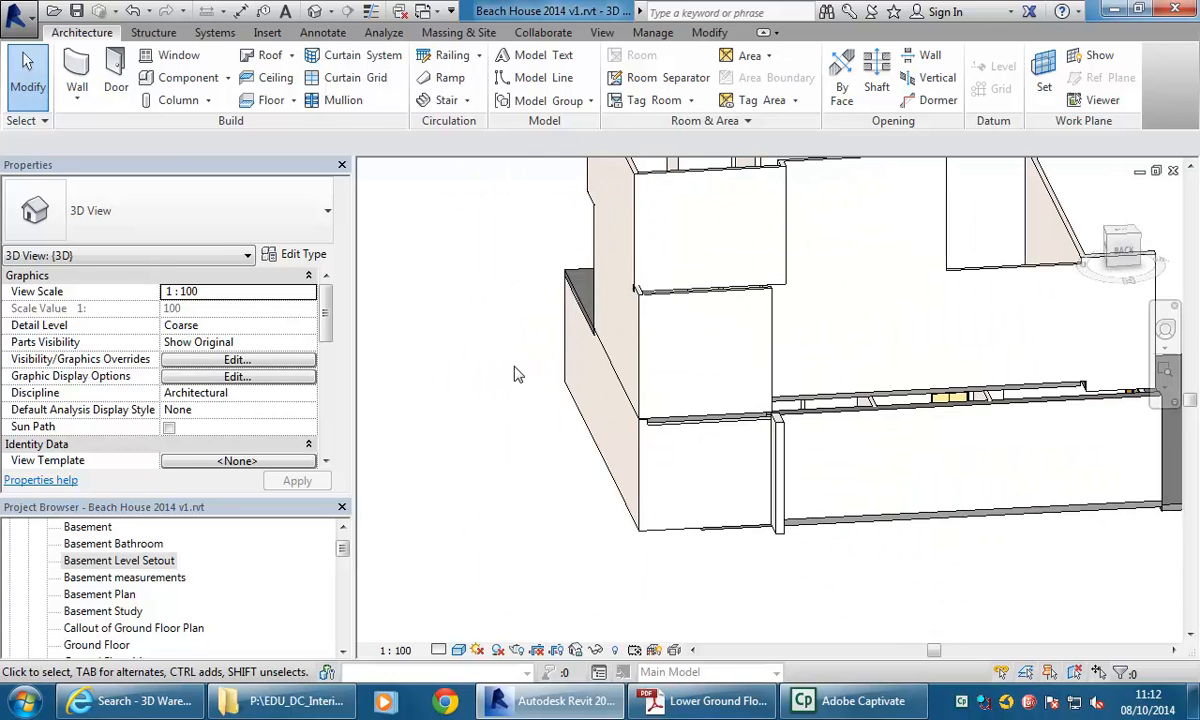
mouse_move(731, 431)
middle_down()
mouse_move(801, 442)
mouse_move(735, 435)
middle_up()
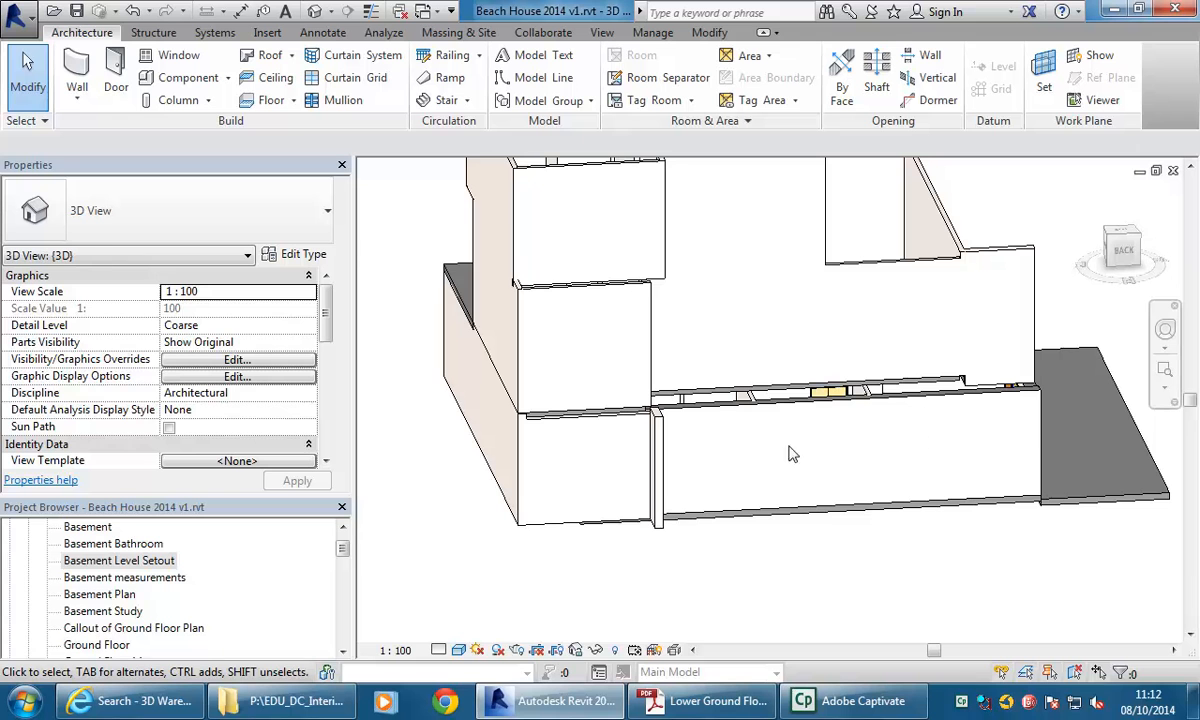
shift+middle_drag(536, 455, 695, 488)
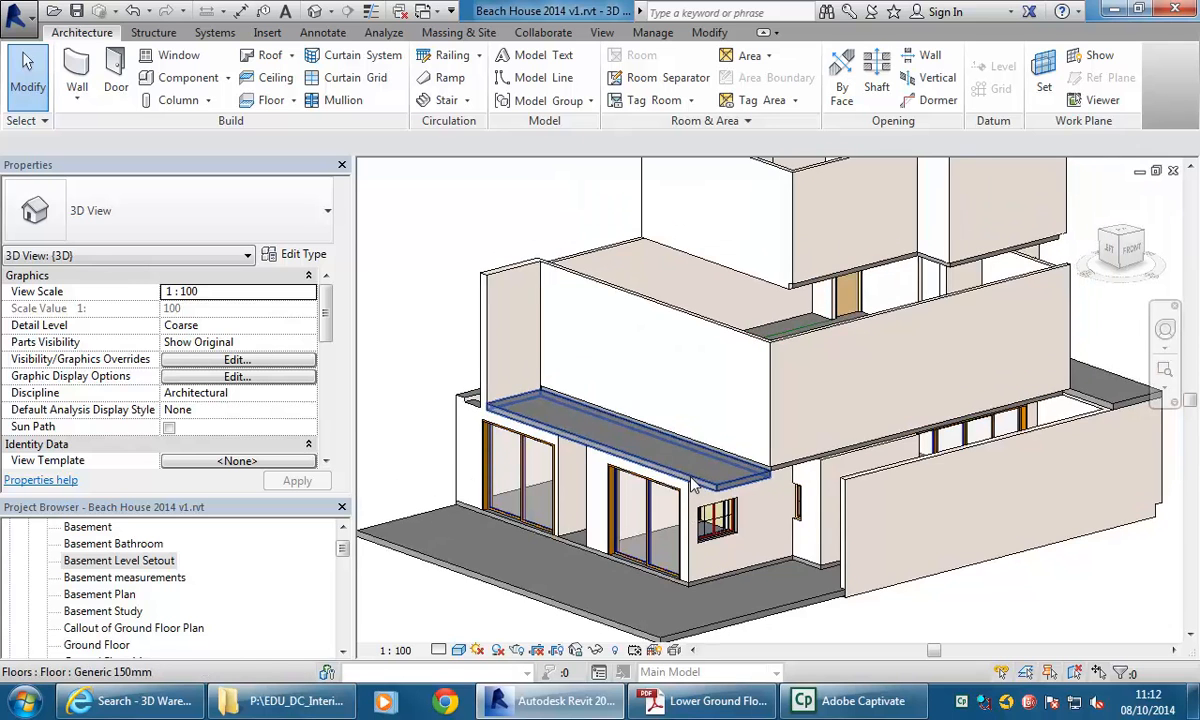
middle_drag(677, 408, 660, 432)
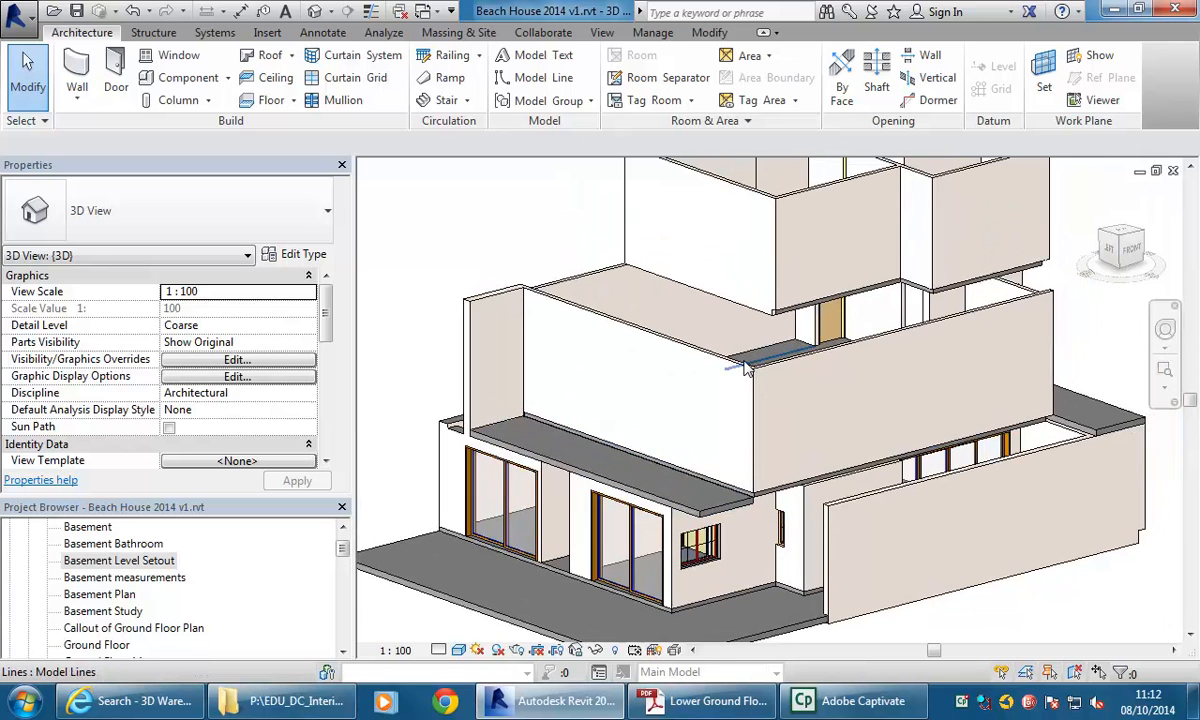
middle_drag(723, 267, 718, 327)
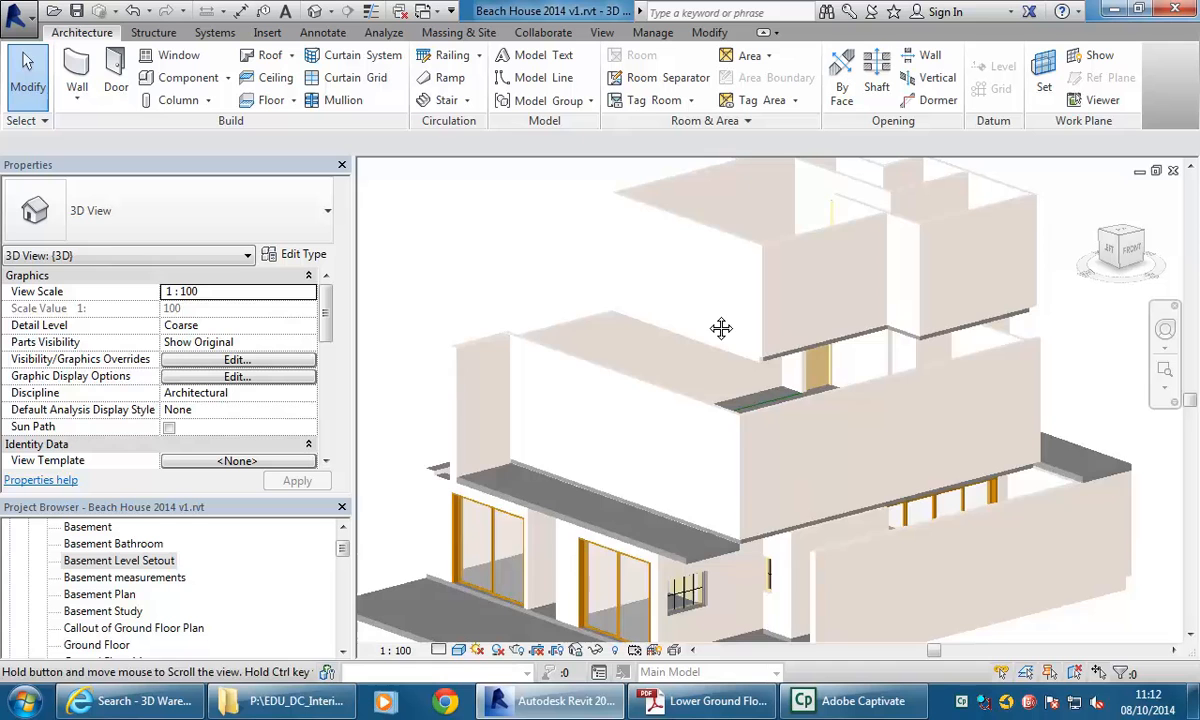
Open the Basement Level Setout floor plan and zoom into the upper-left bedroom.
double_click(124, 561)
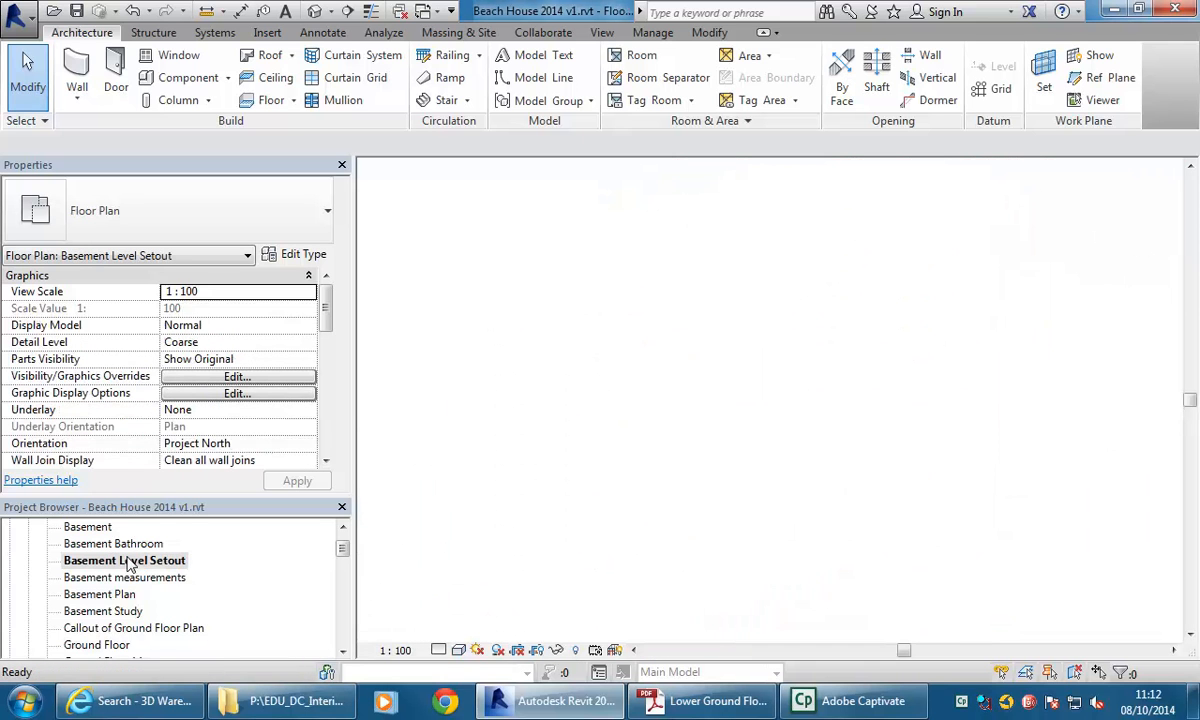
middle_drag(601, 446, 623, 462)
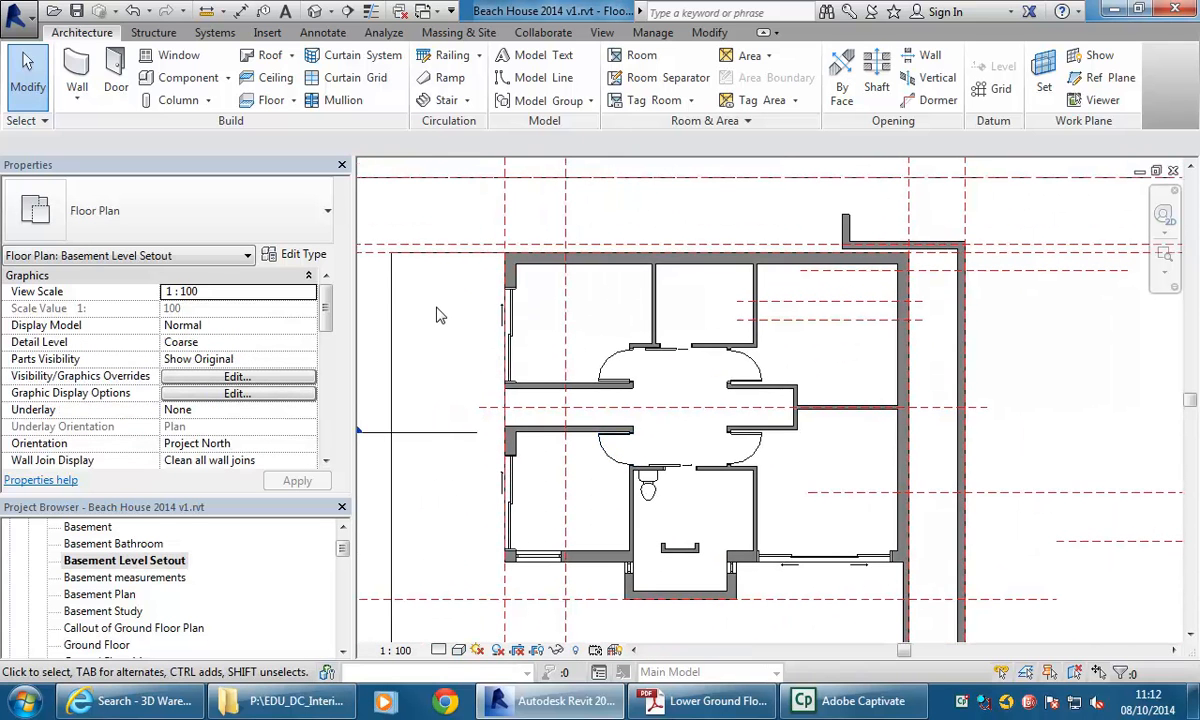
scroll(455, 324, up, 2)
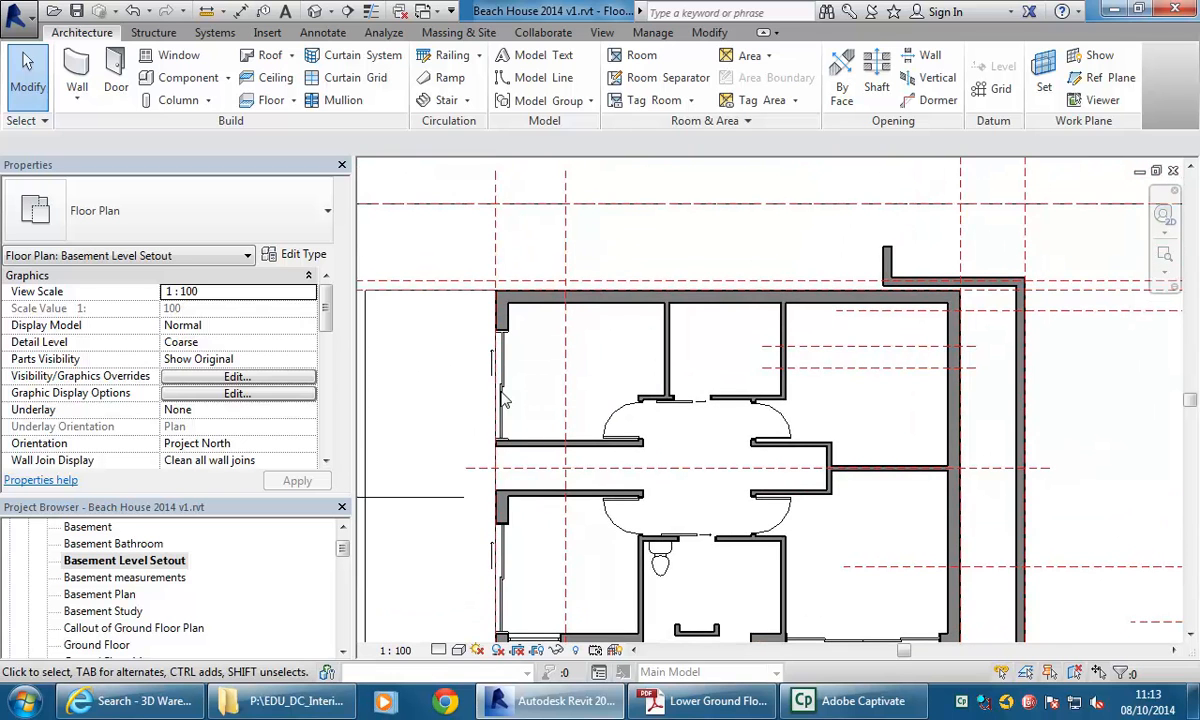
scroll(678, 372, up, 1)
middle_drag(678, 372, 656, 398)
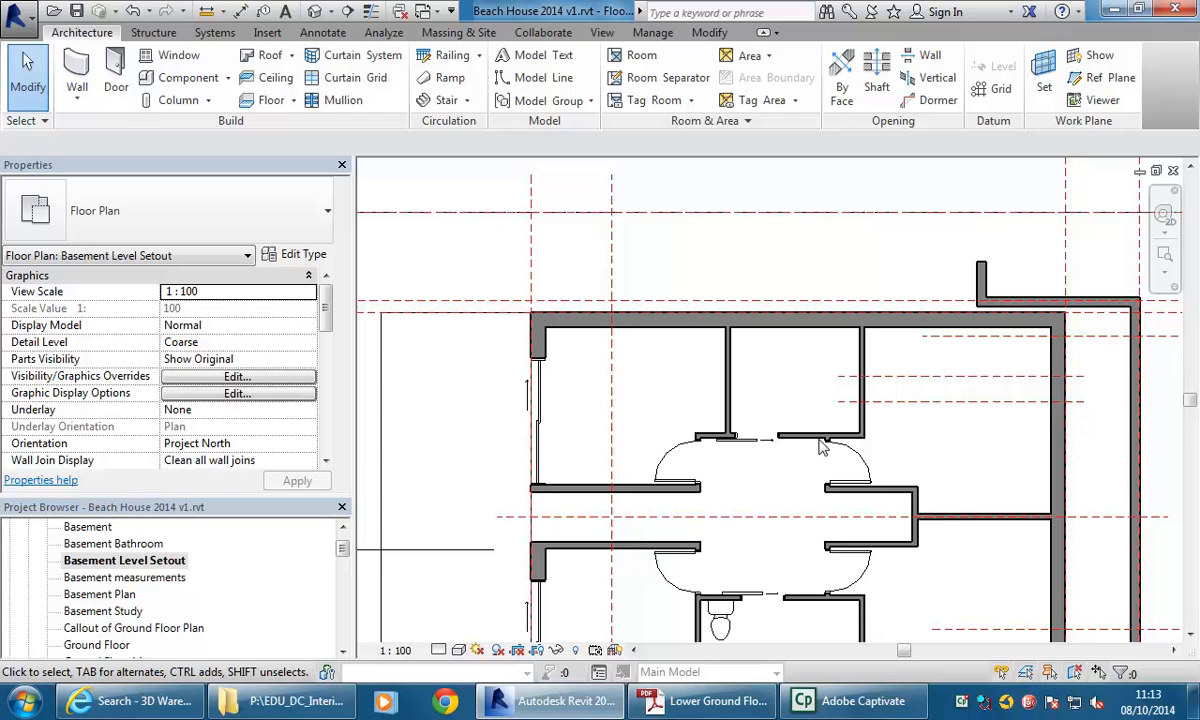
scroll(640, 414, up, 1)
scroll(650, 425, up, 1)
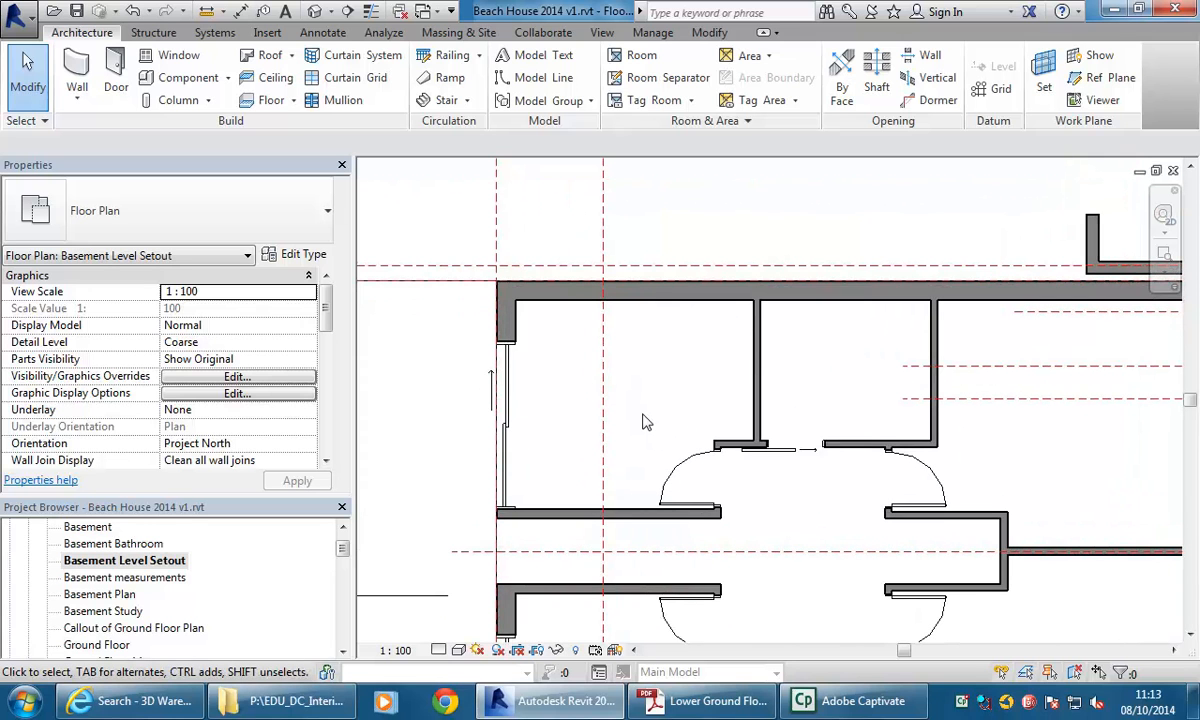
middle_drag(645, 422, 657, 420)
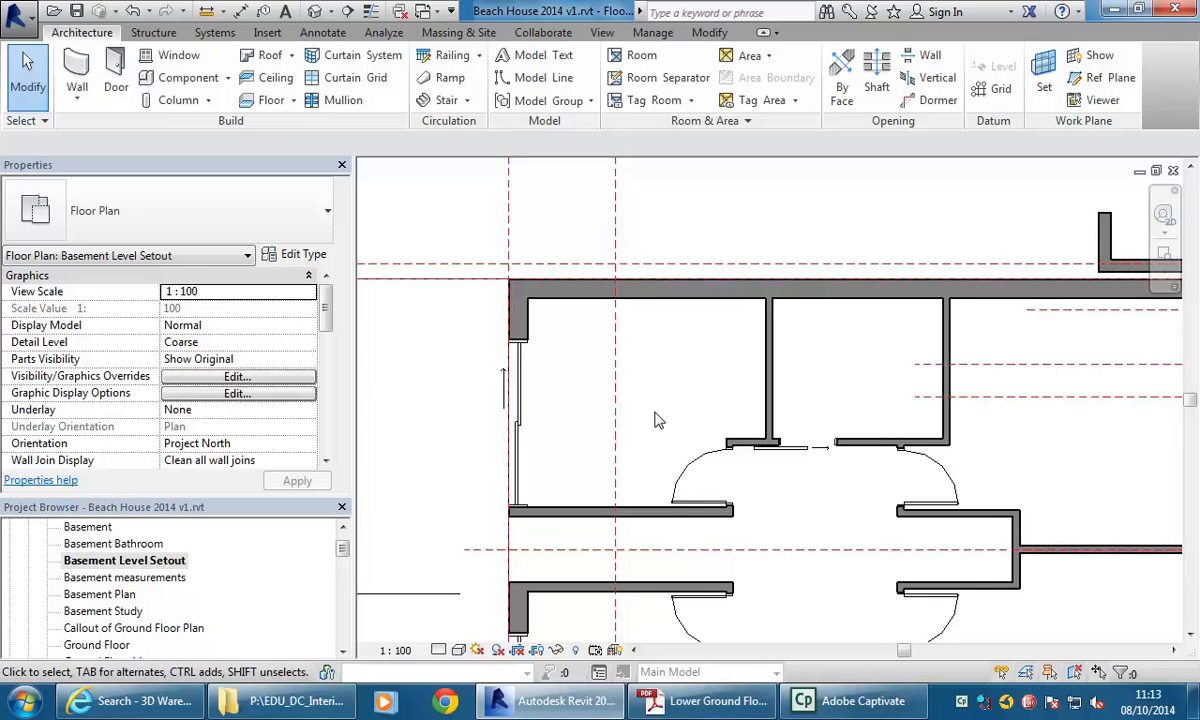
middle_drag(657, 420, 648, 408)
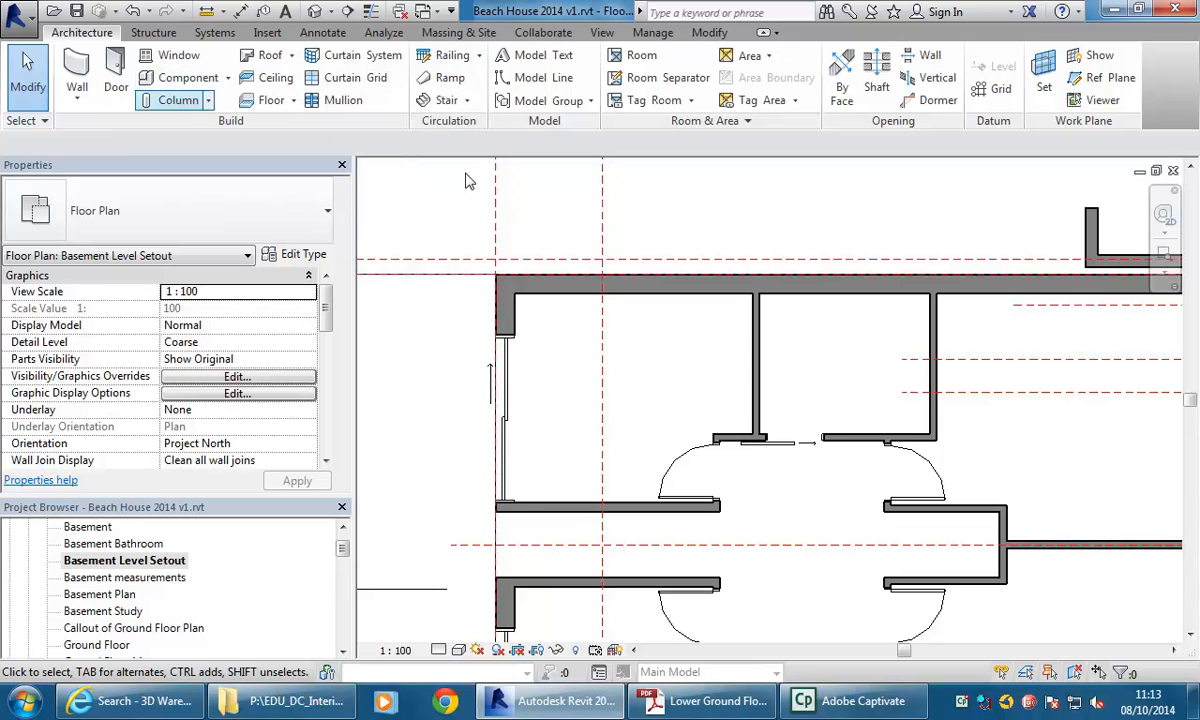
Start placing a component and load the Bed - Large Sizes (AUS) family from Furniture > Beds, overwriting the existing version.
click(165, 80)
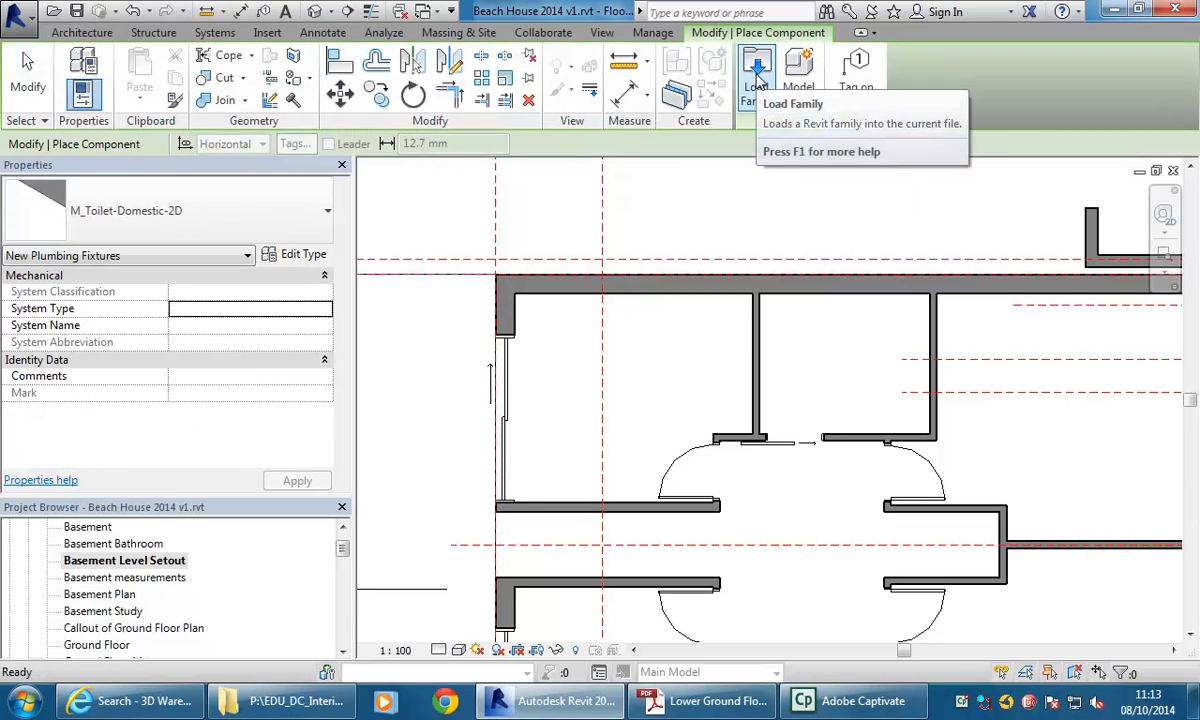
click(757, 78)
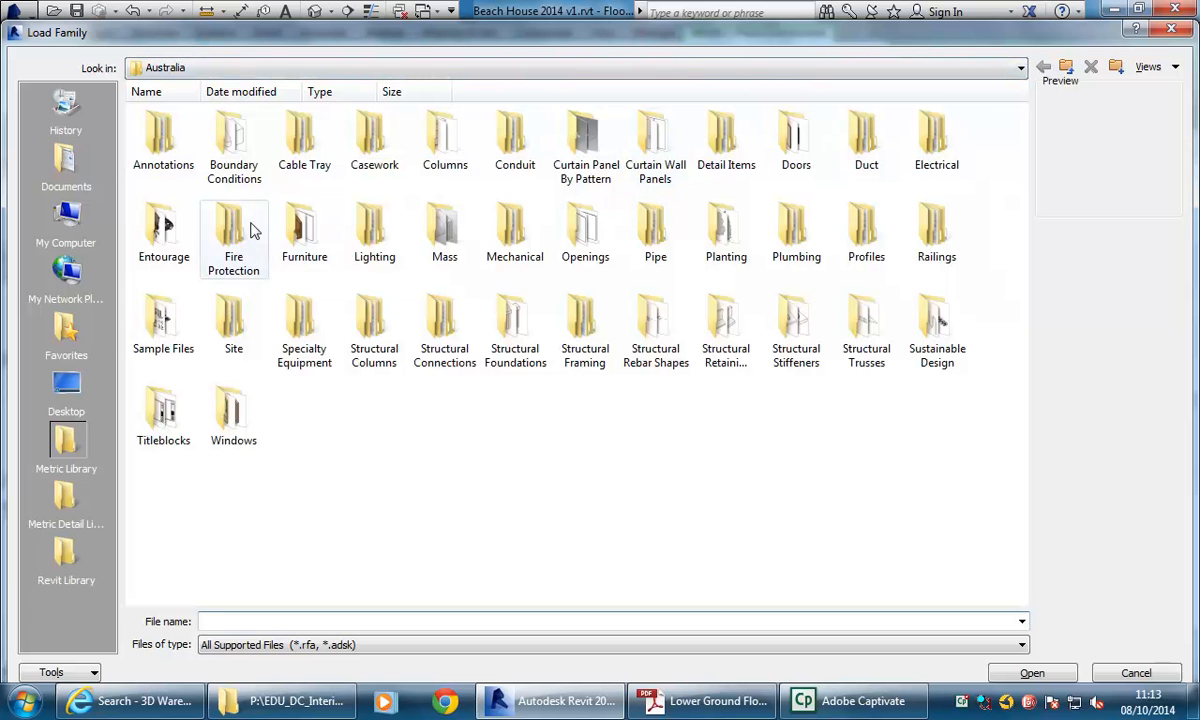
double_click(306, 232)
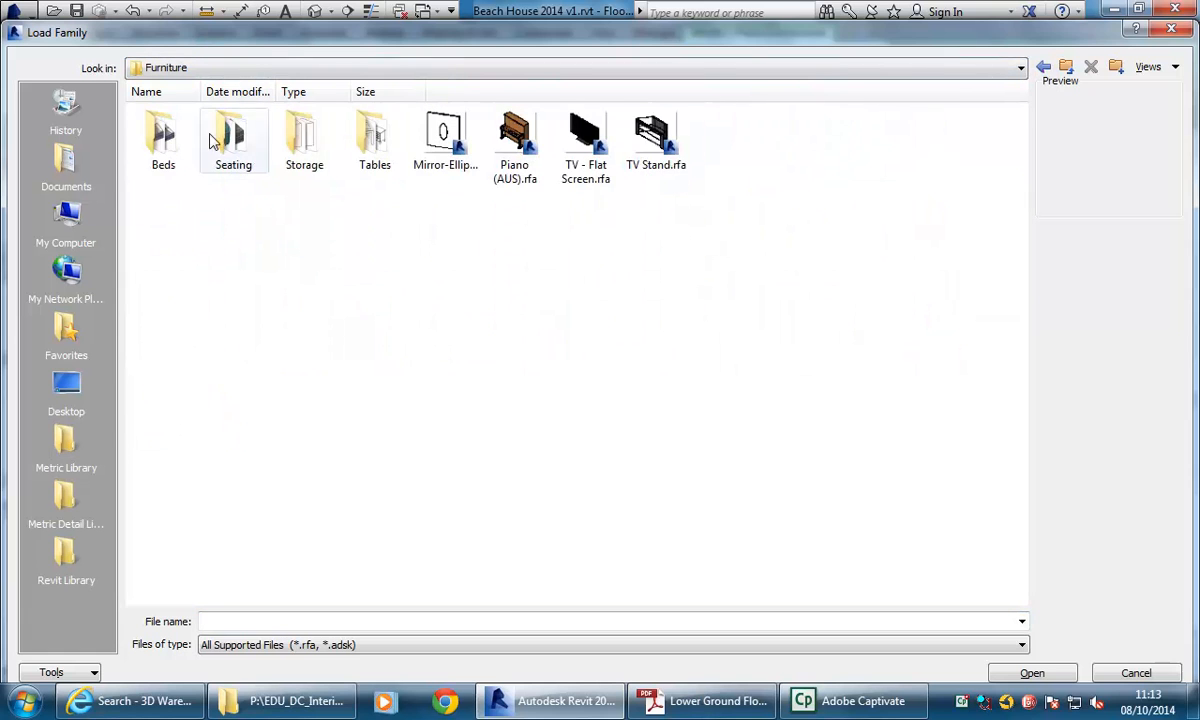
double_click(164, 136)
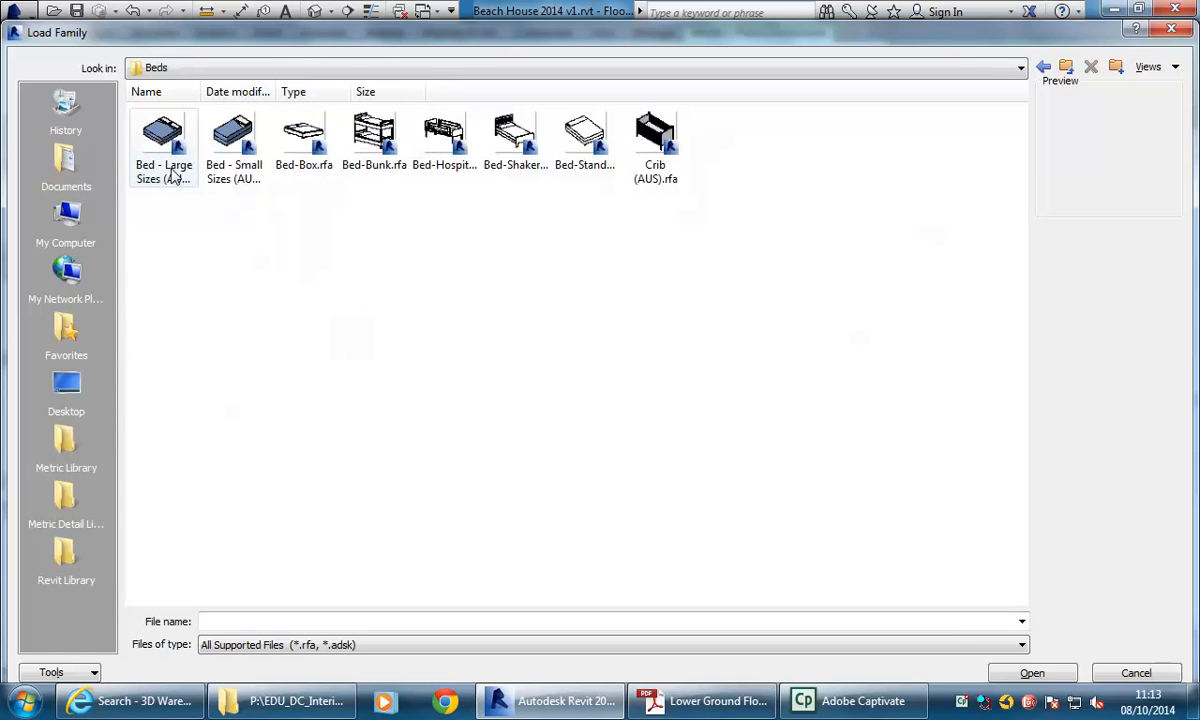
click(233, 138)
click(161, 134)
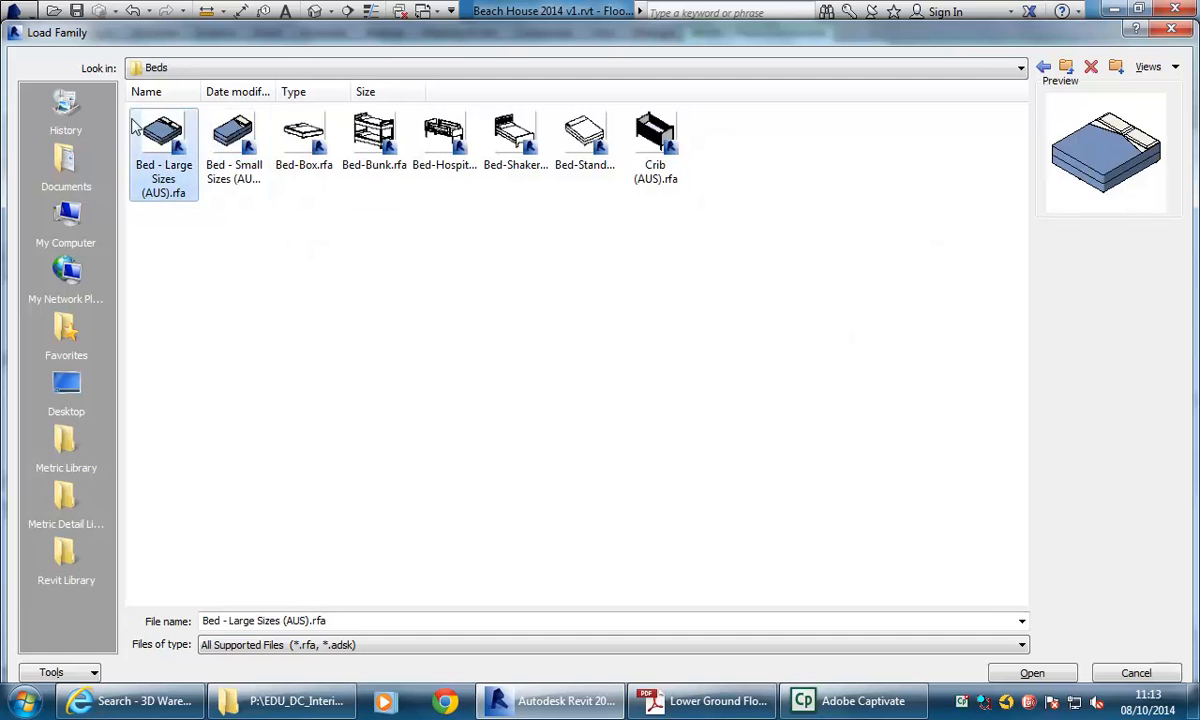
double_click(165, 137)
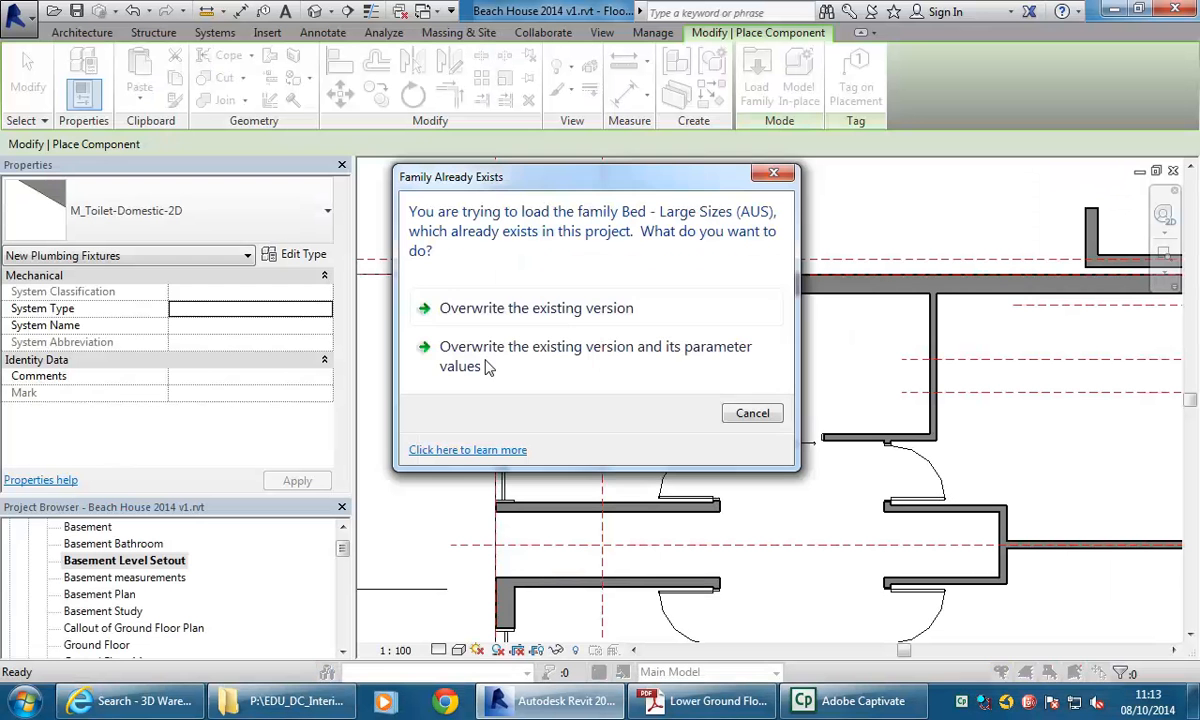
click(571, 311)
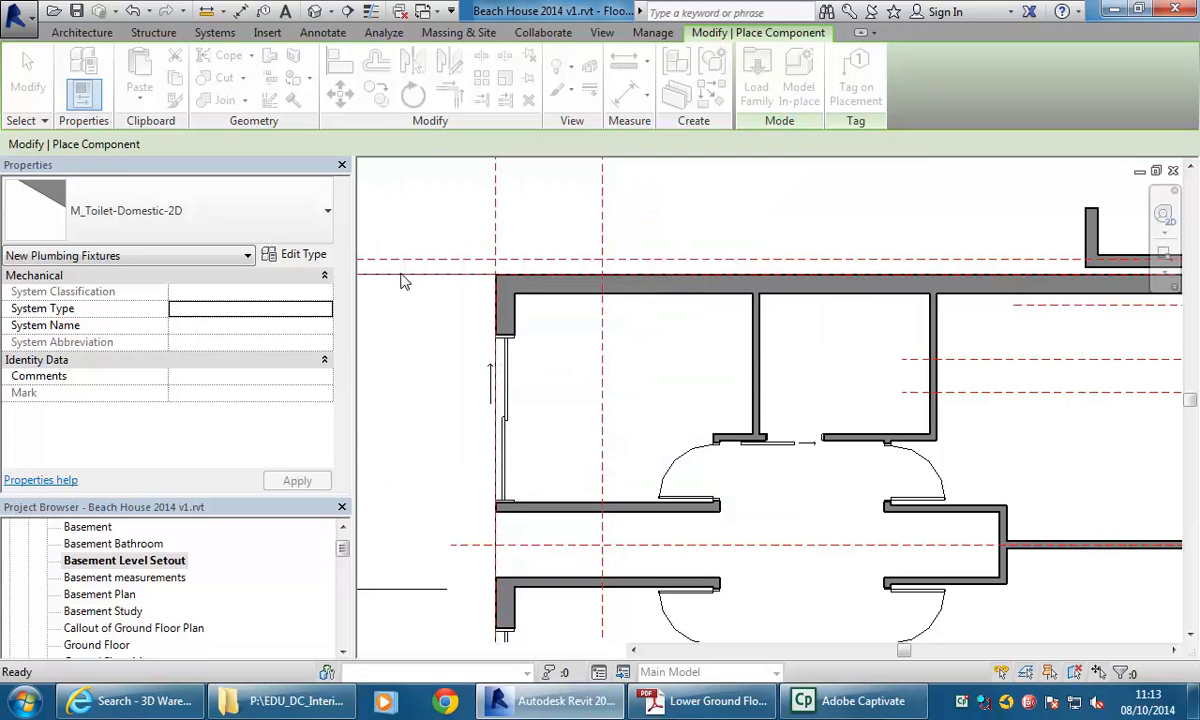
click(279, 225)
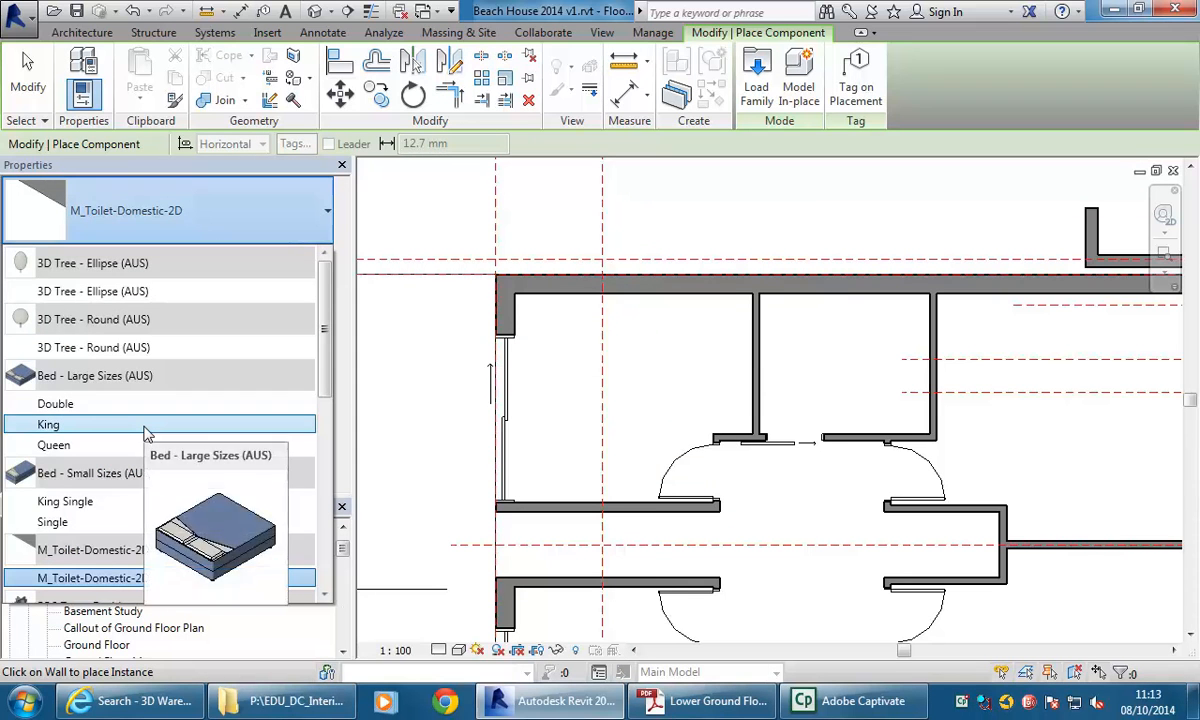
click(231, 213)
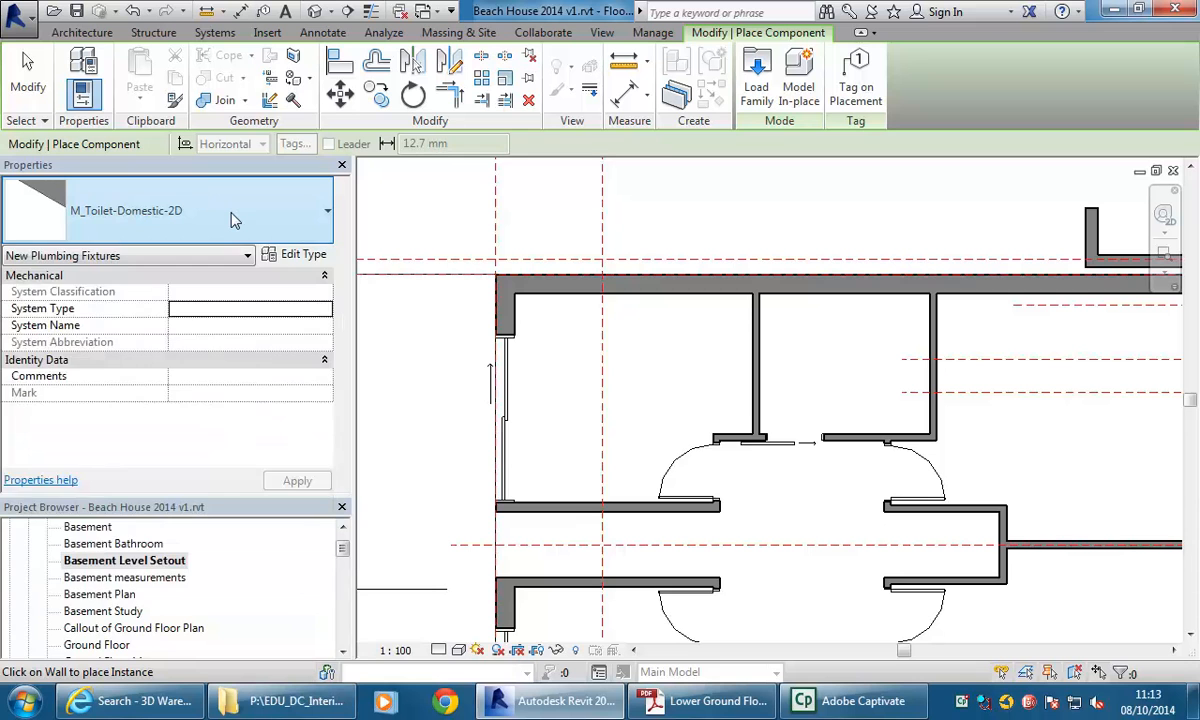
click(231, 213)
click(231, 219)
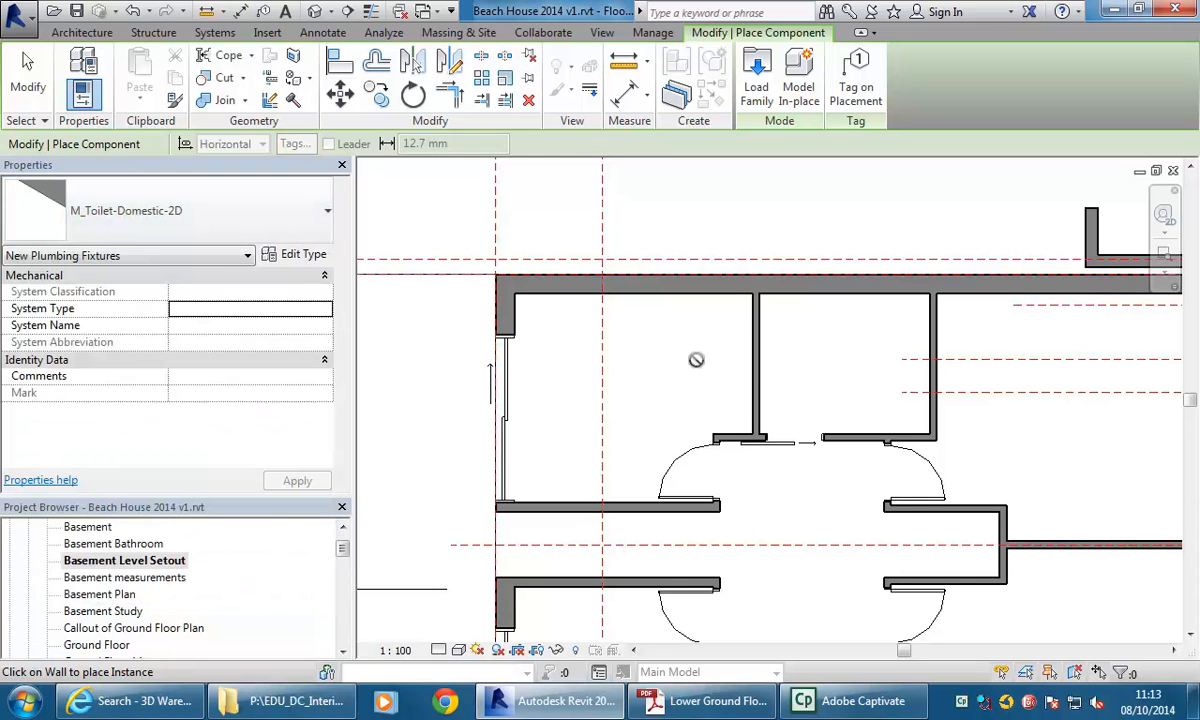
middle_drag(640, 364, 654, 360)
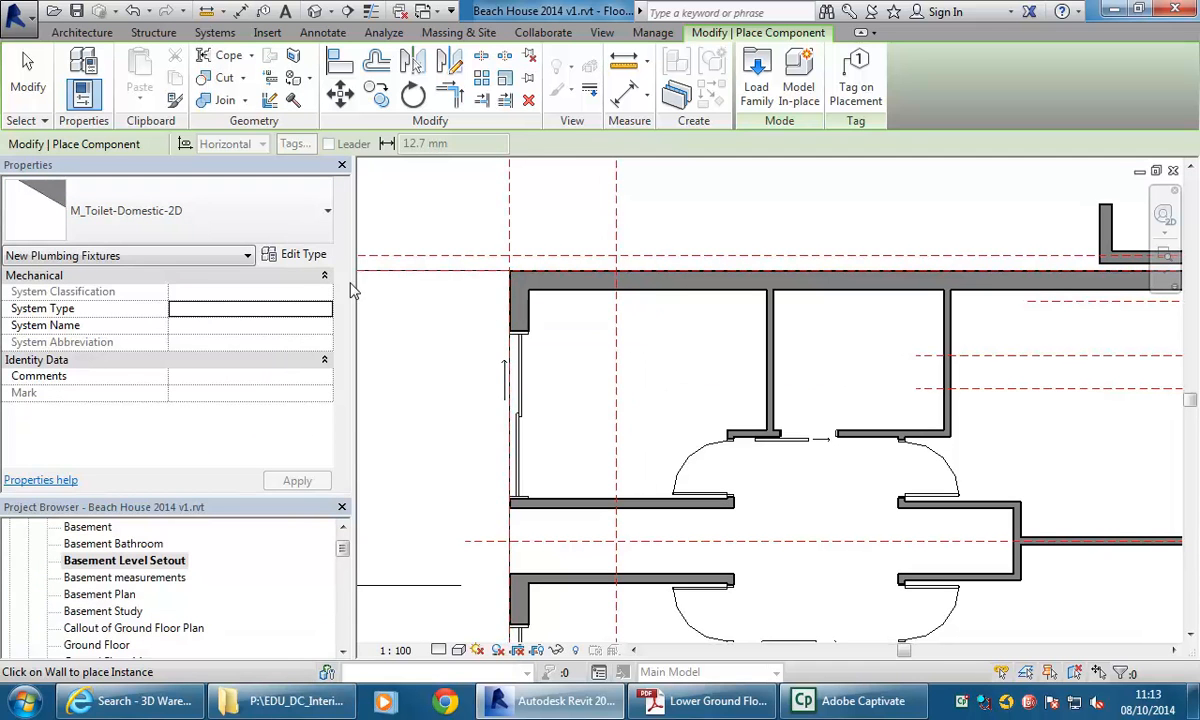
scroll(710, 360, up, 1)
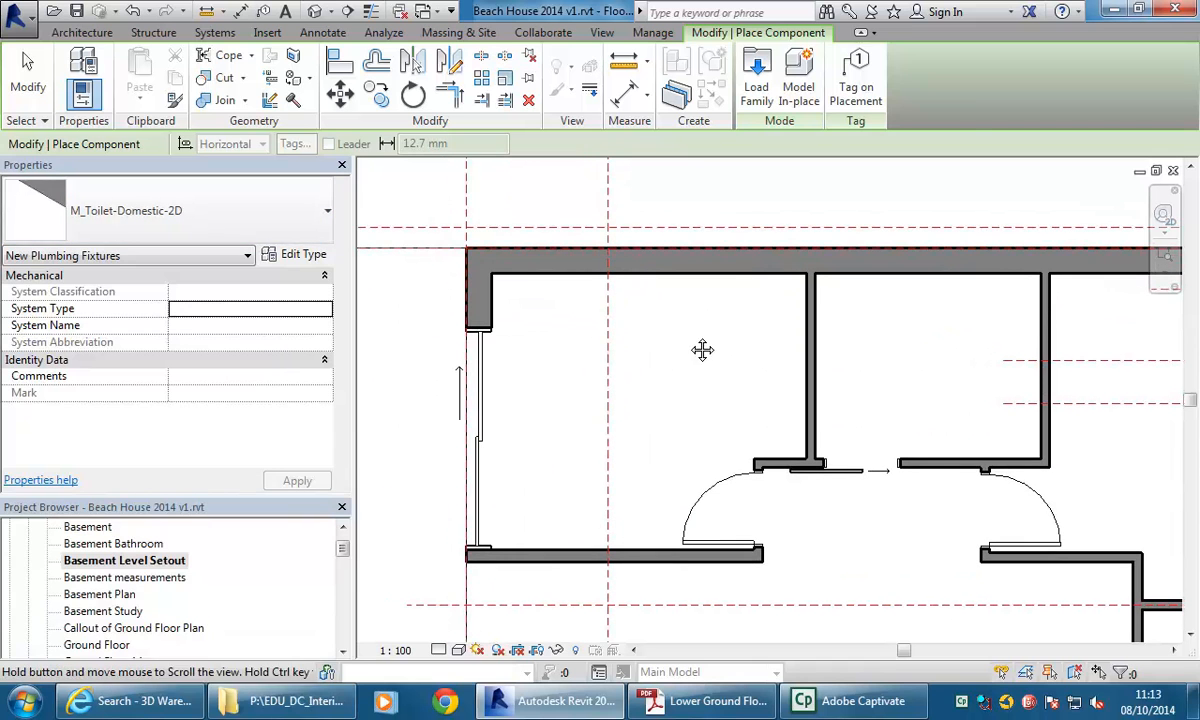
middle_drag(626, 311, 647, 317)
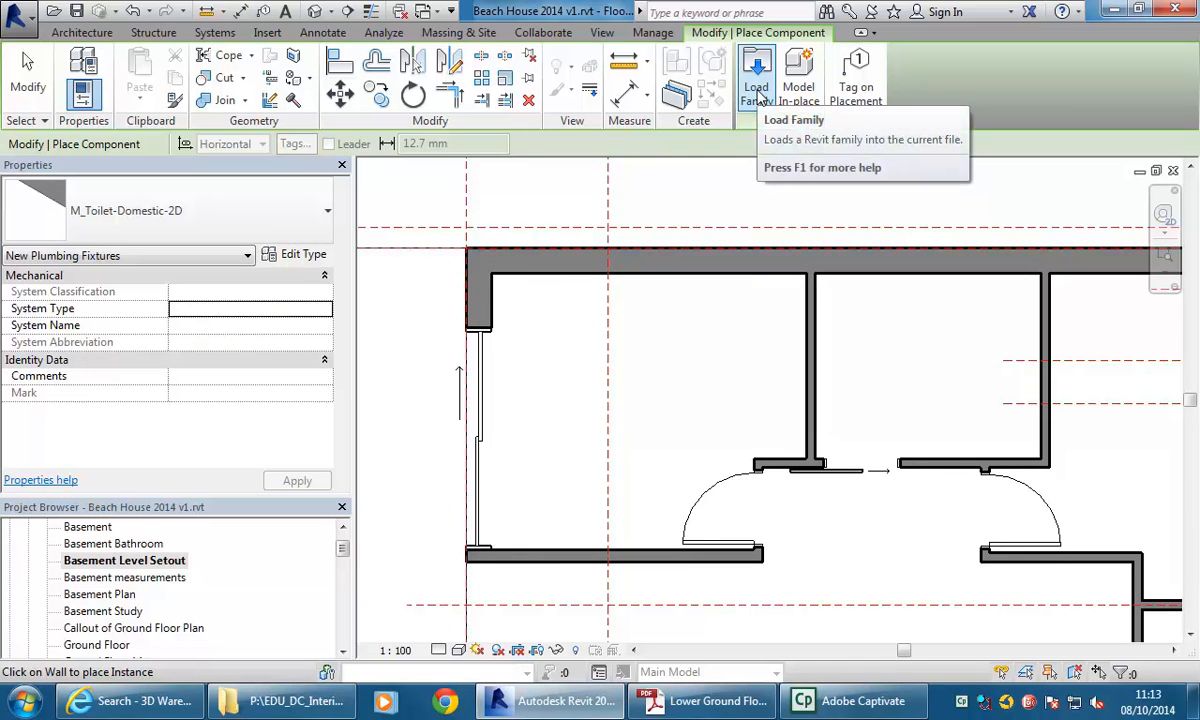
Choose the Queen type of Bed - Large Sizes (AUS) for placement in the bedroom.
click(205, 223)
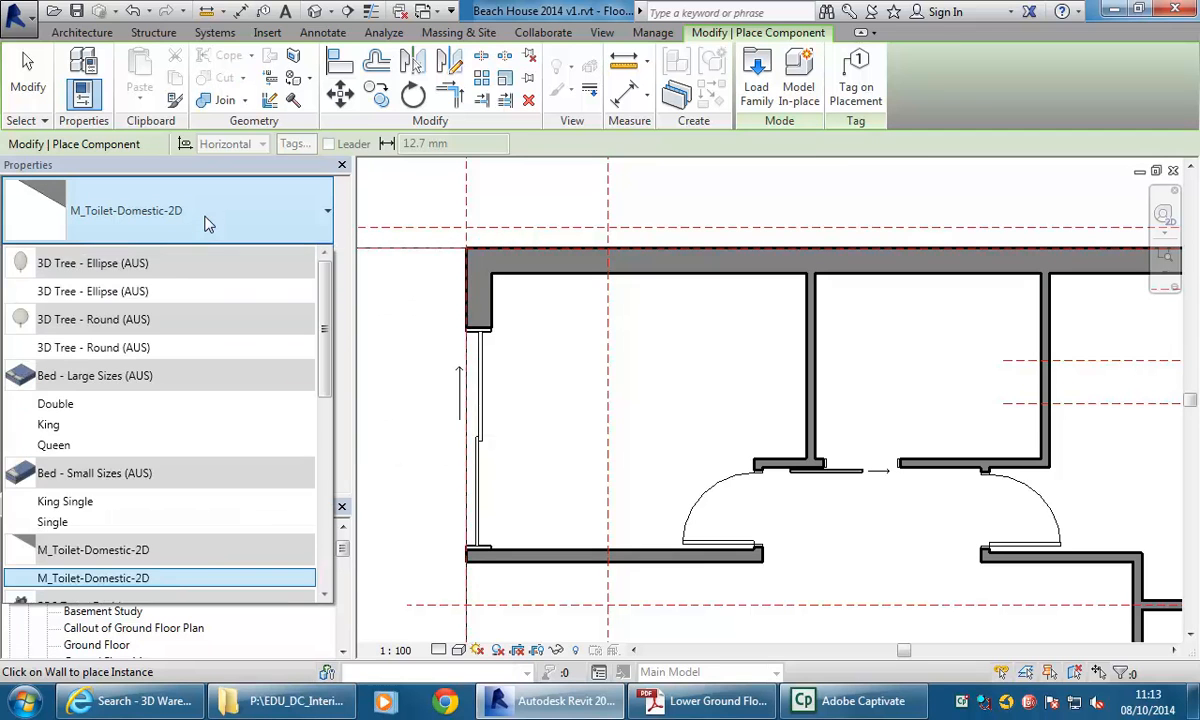
click(122, 424)
scroll(603, 348, down, 2)
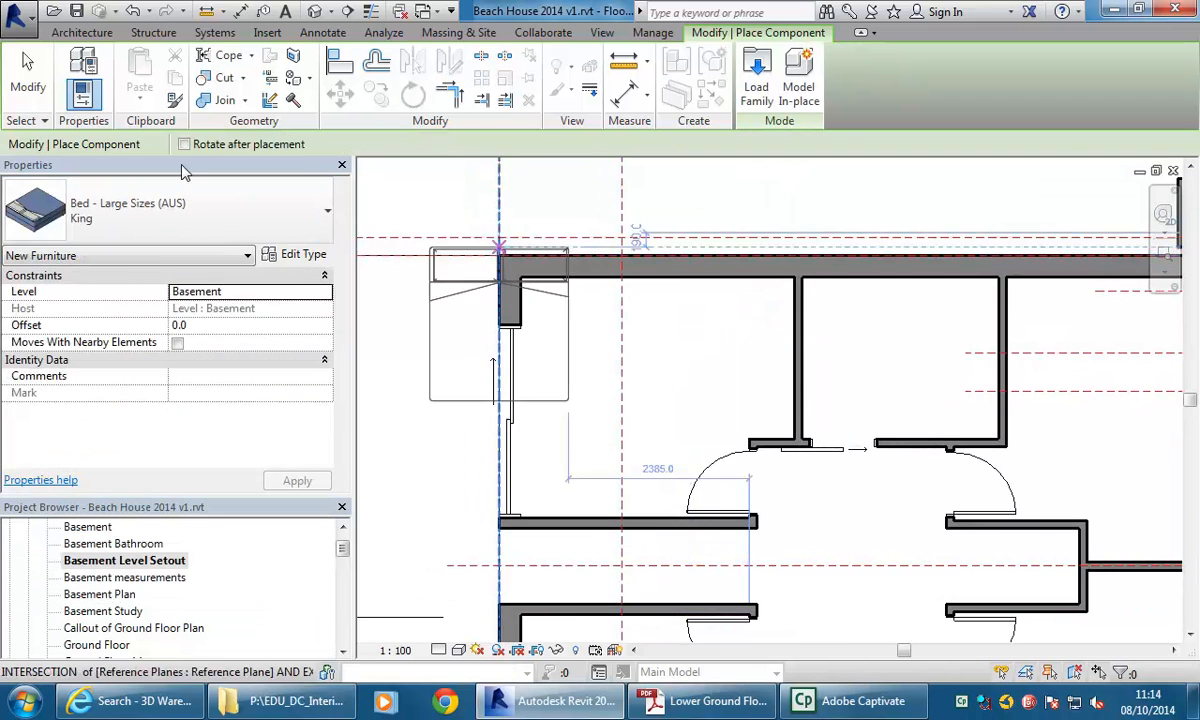
click(202, 183)
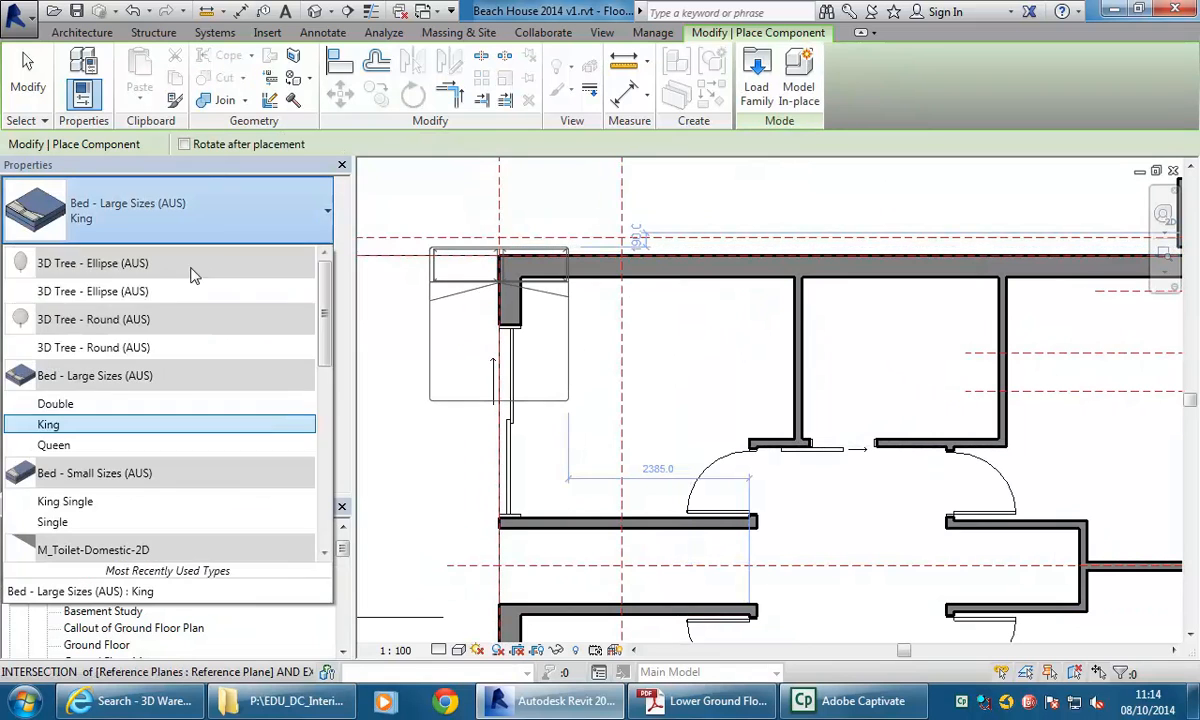
click(110, 446)
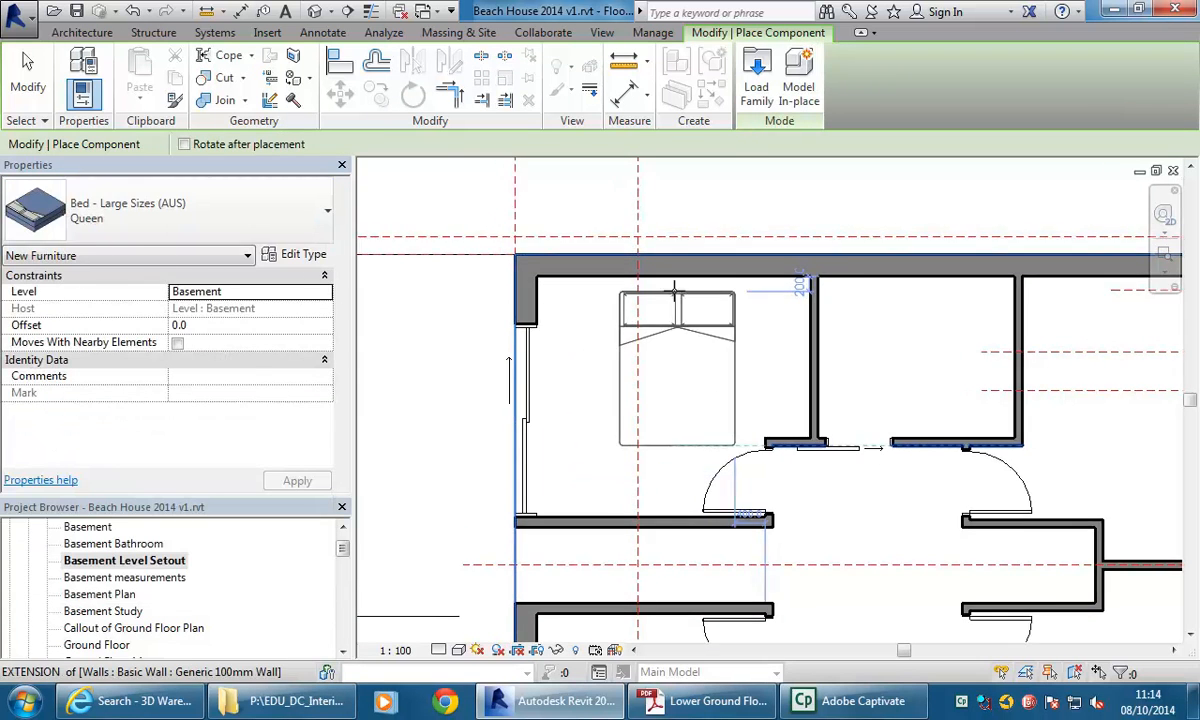
scroll(675, 290, up, 2)
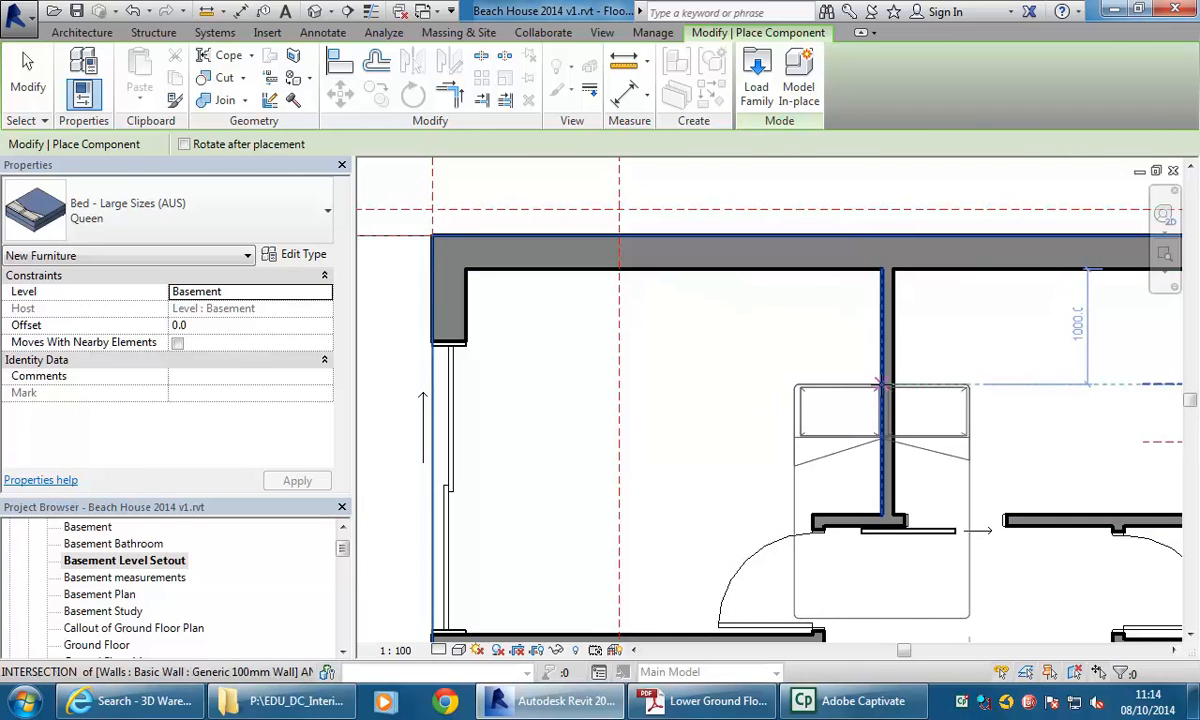
Rotate the Queen bed and place it with its head against the midpoint of the bedroom's right wall.
key(space)
key(space)
key(space)
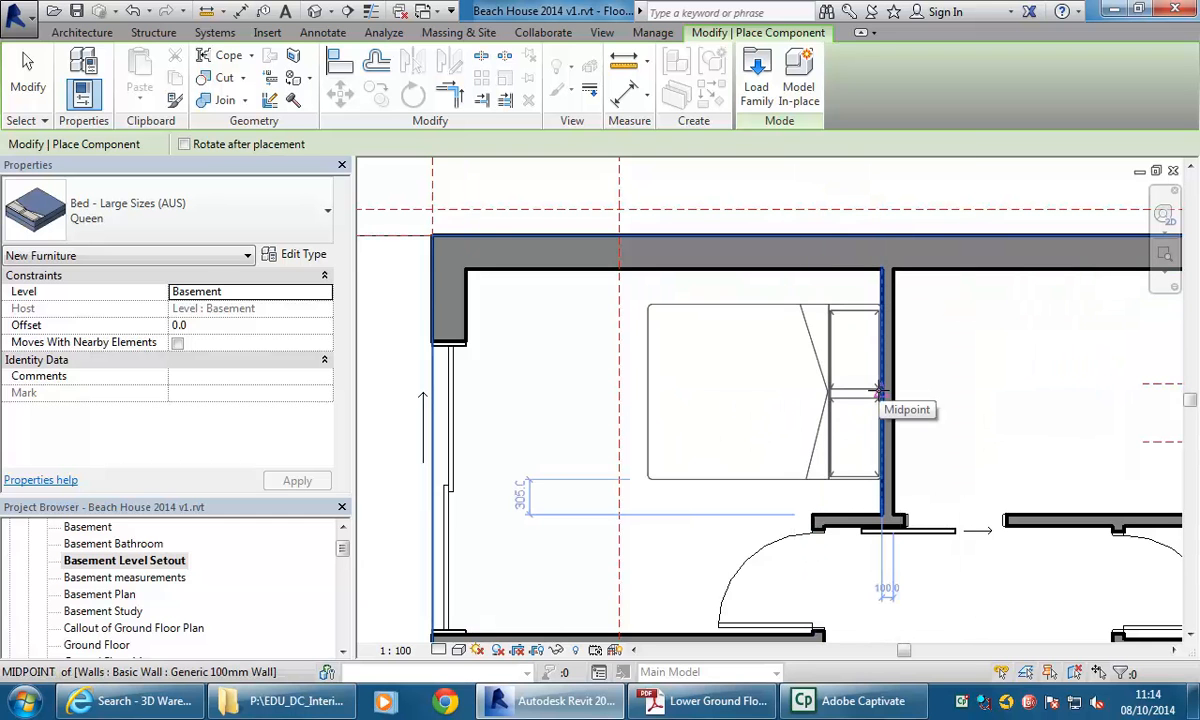
click(878, 392)
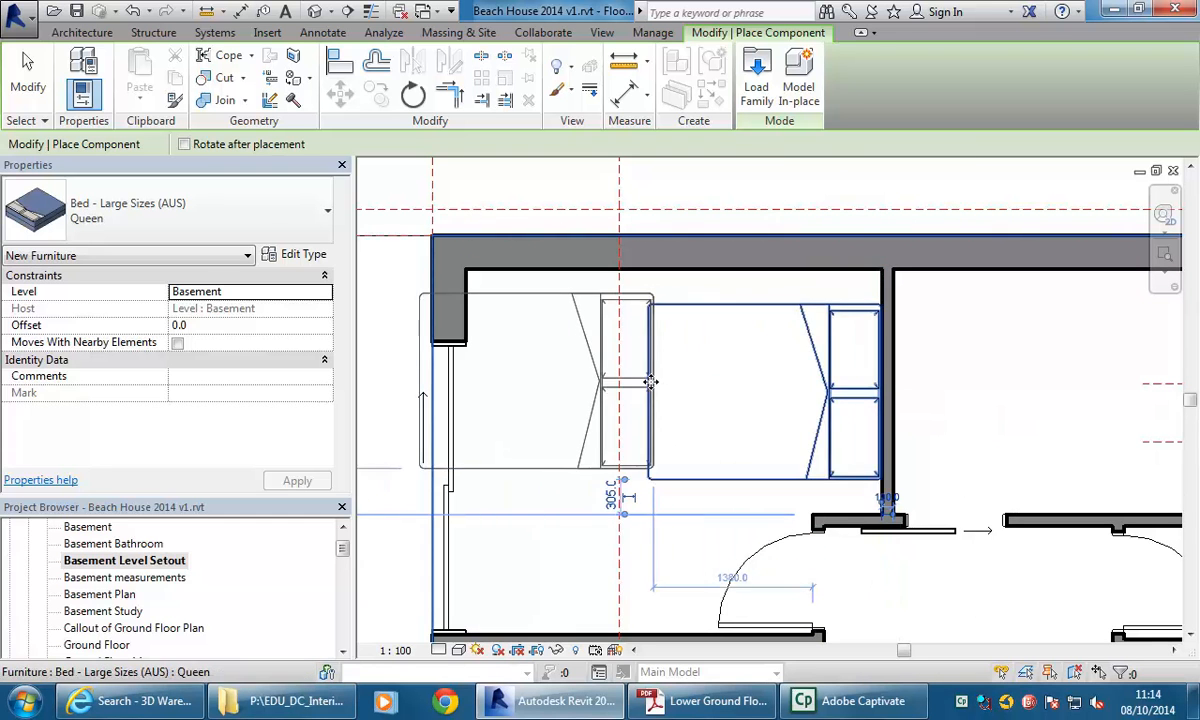
key(Escape)
key(Escape)
Open the default 3D view and duplicate it as an independent view.
scroll(673, 376, down, 2)
mouse_move(729, 434)
middle_down()
mouse_move(734, 445)
mouse_move(710, 445)
middle_up()
middle_drag(656, 396, 664, 359)
scroll(617, 380, up, 1)
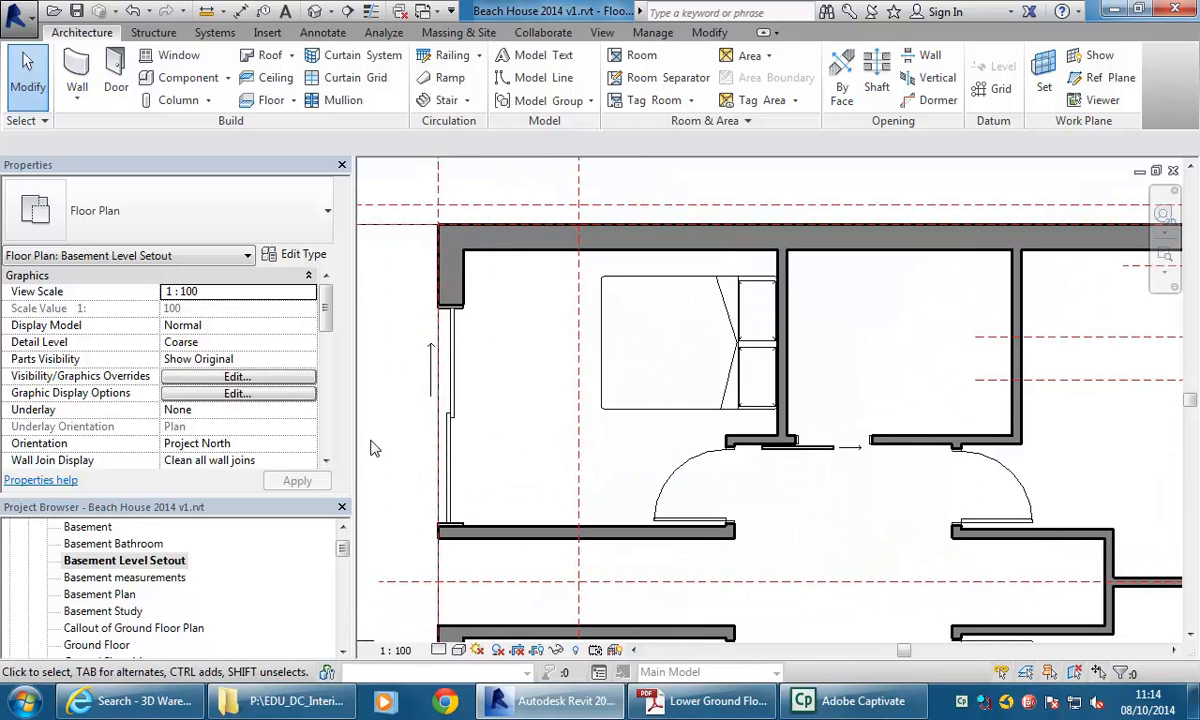
middle_drag(444, 439, 536, 420)
drag(342, 548, 342, 590)
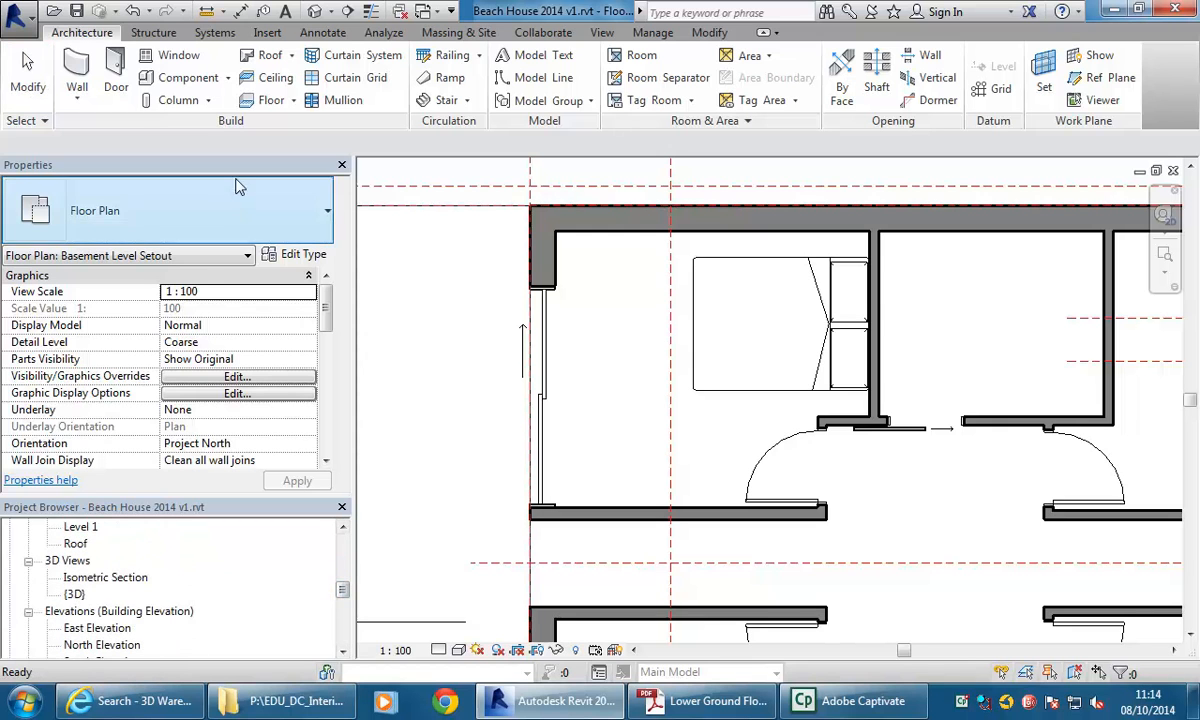
click(315, 12)
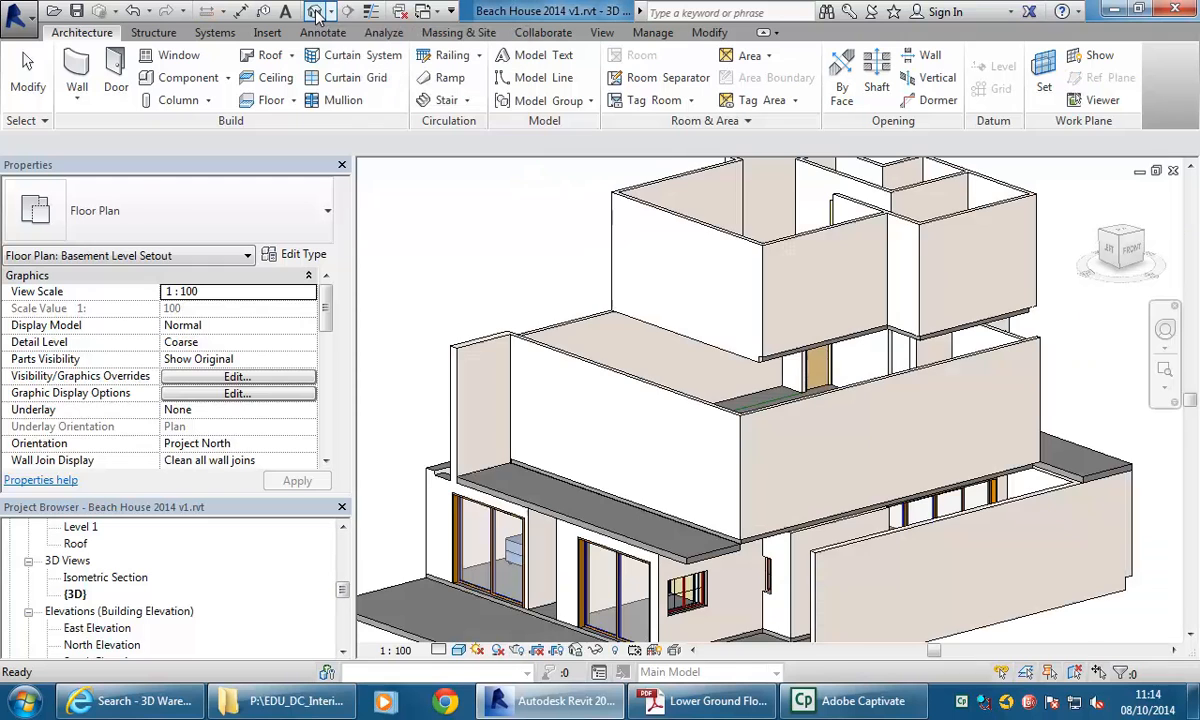
click(74, 595)
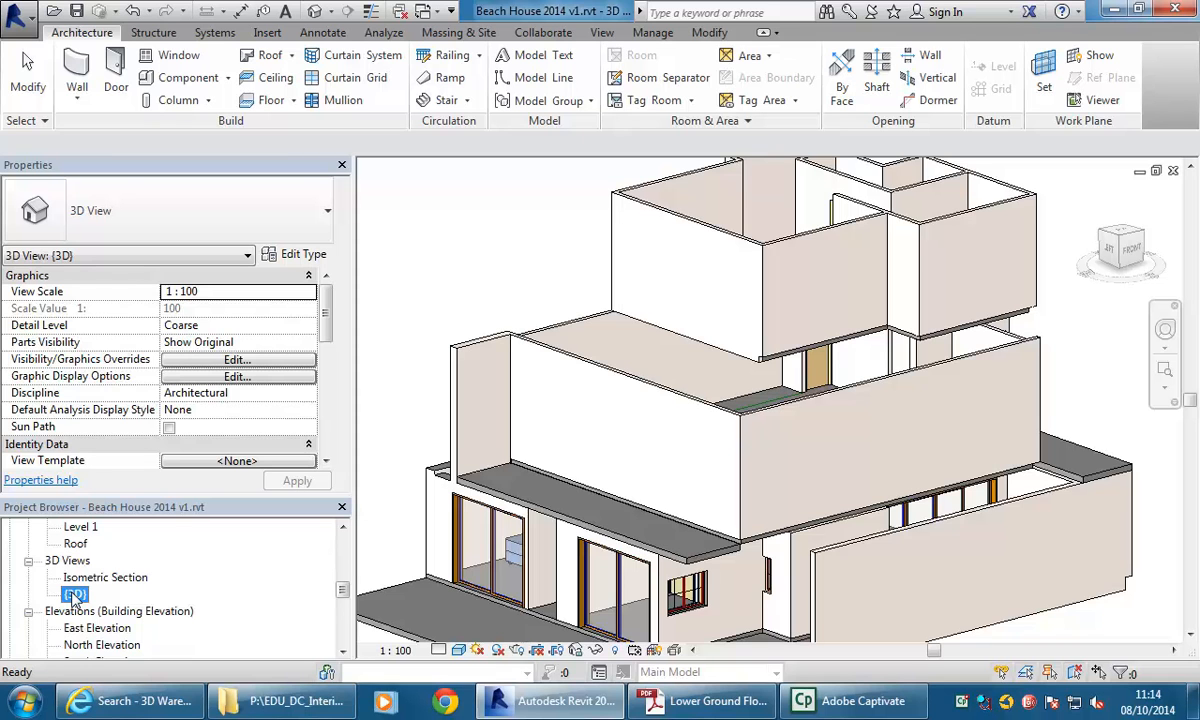
right_click(74, 595)
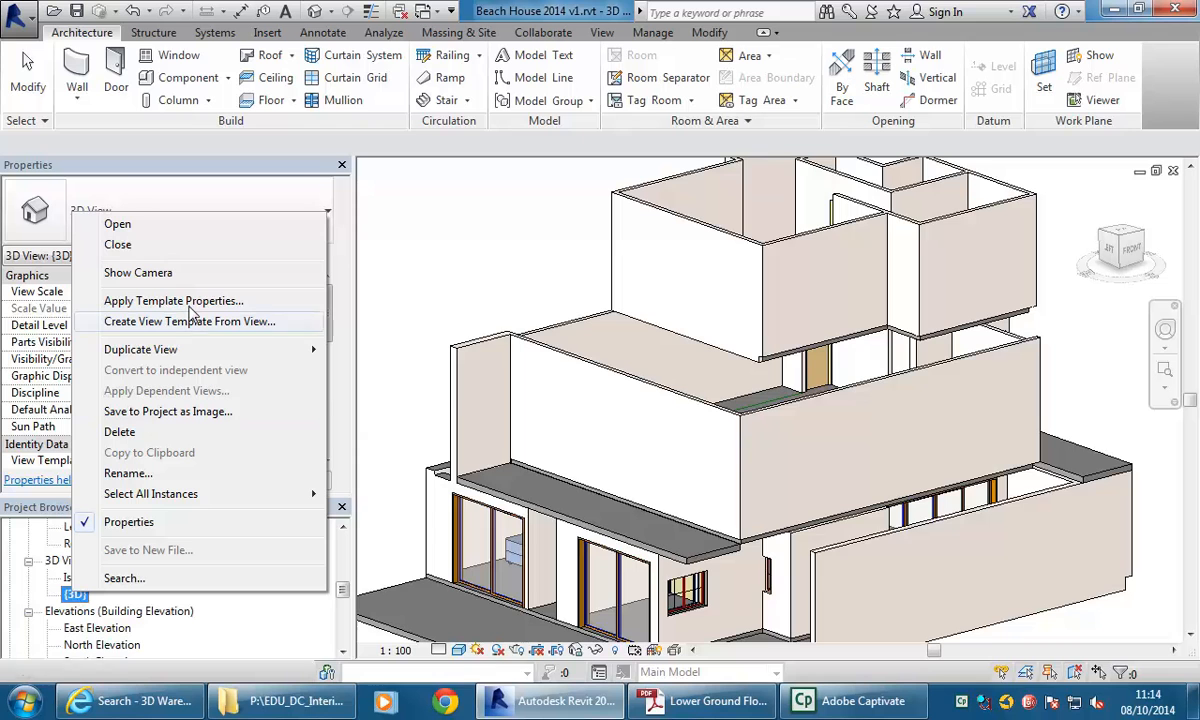
mouse_move(190, 351)
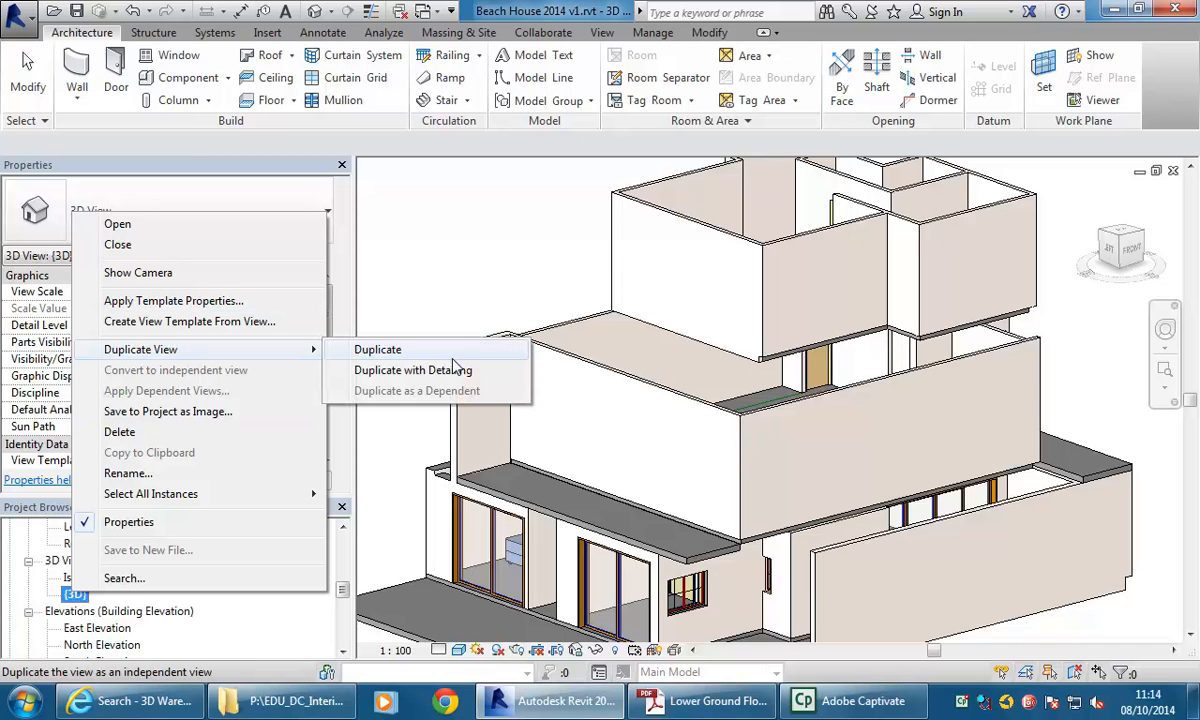
click(395, 355)
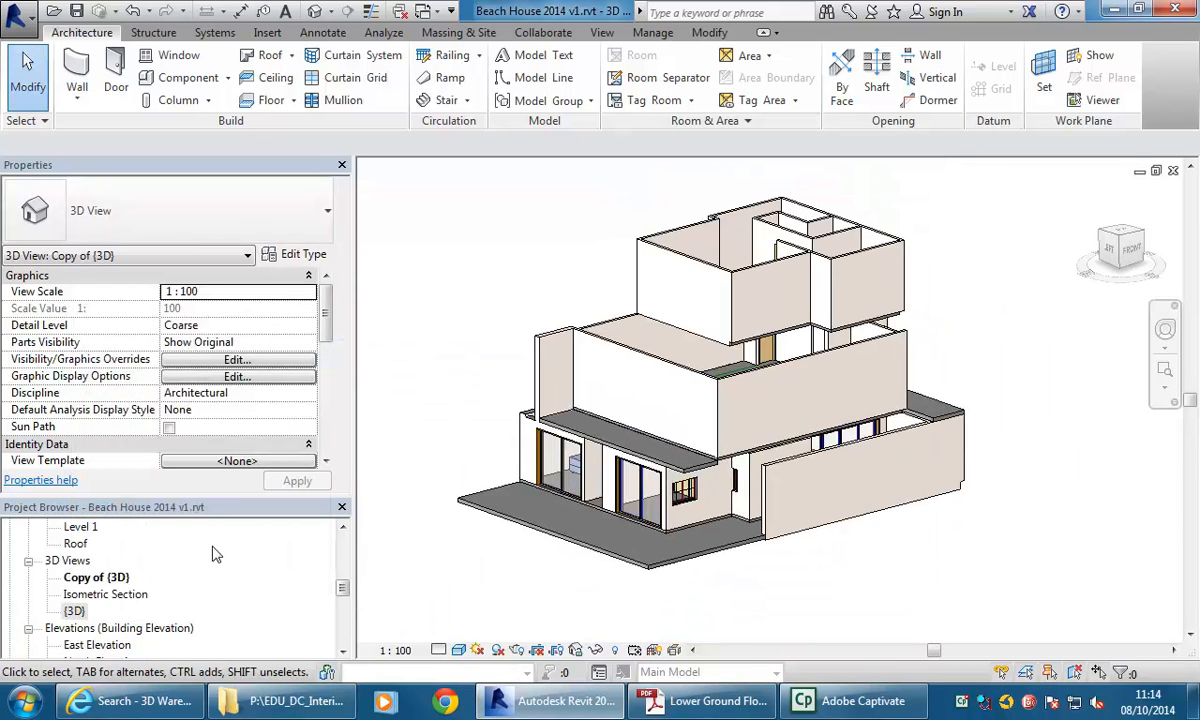
Rename the duplicated 3D view as 3D Cutaway.
click(97, 578)
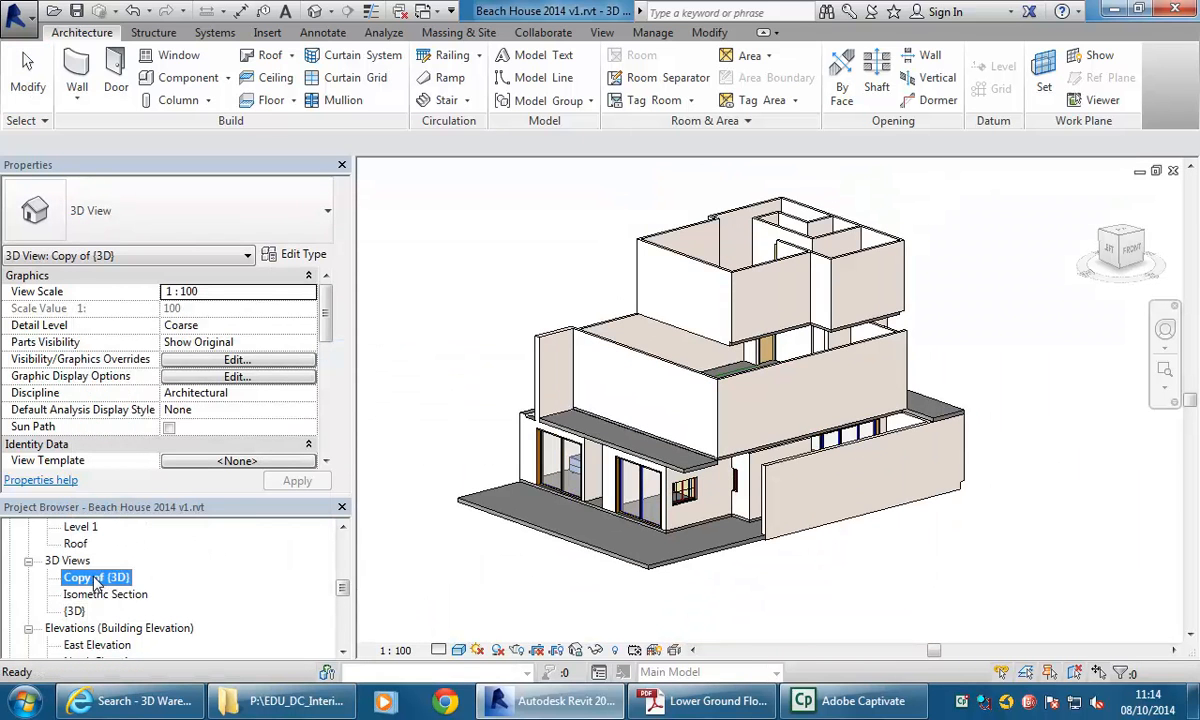
right_click(92, 584)
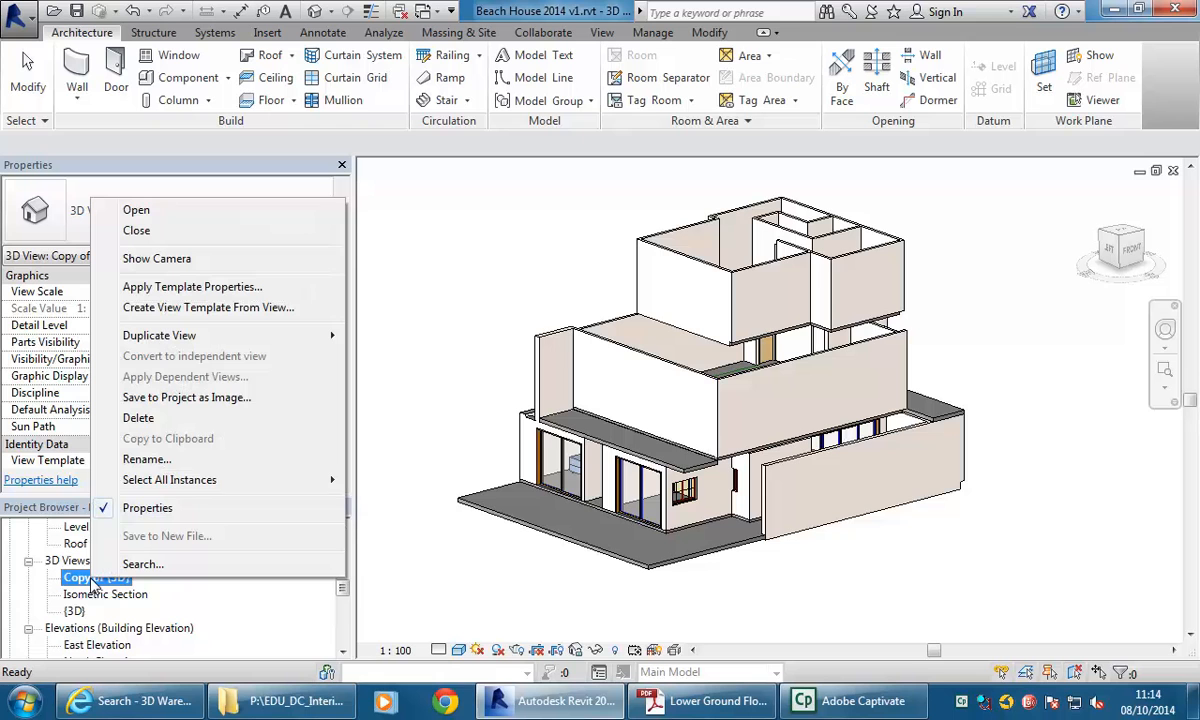
click(146, 460)
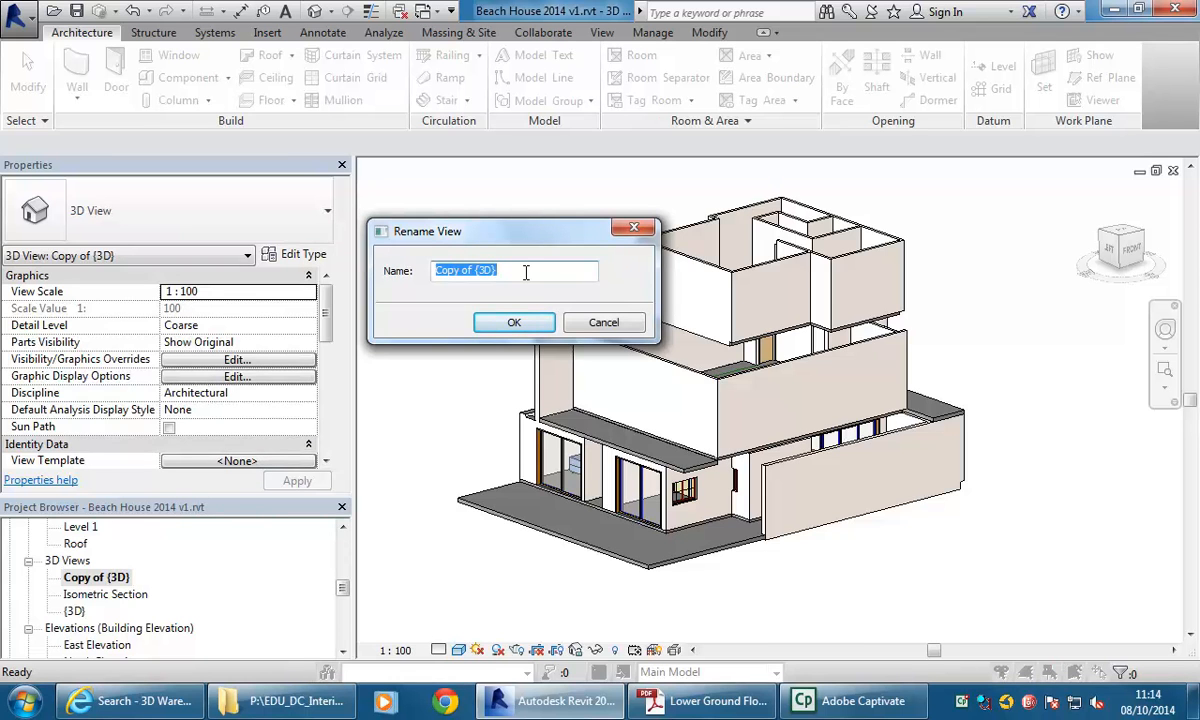
text(3D Cutaway)
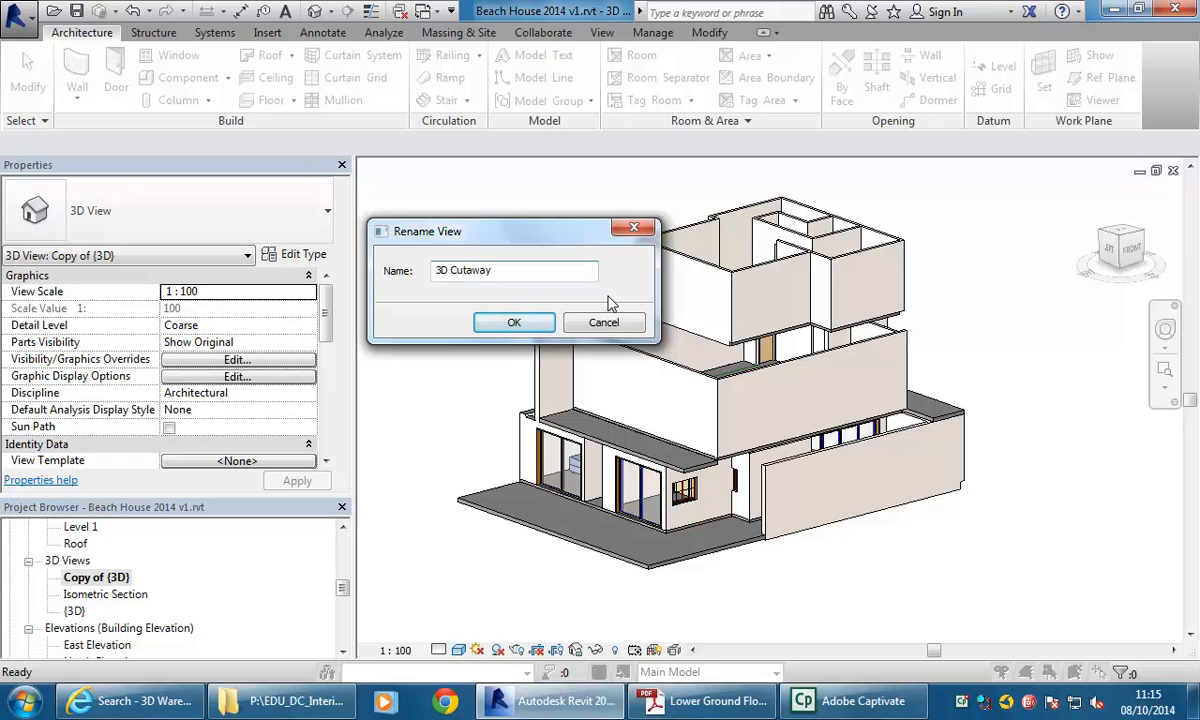
click(513, 323)
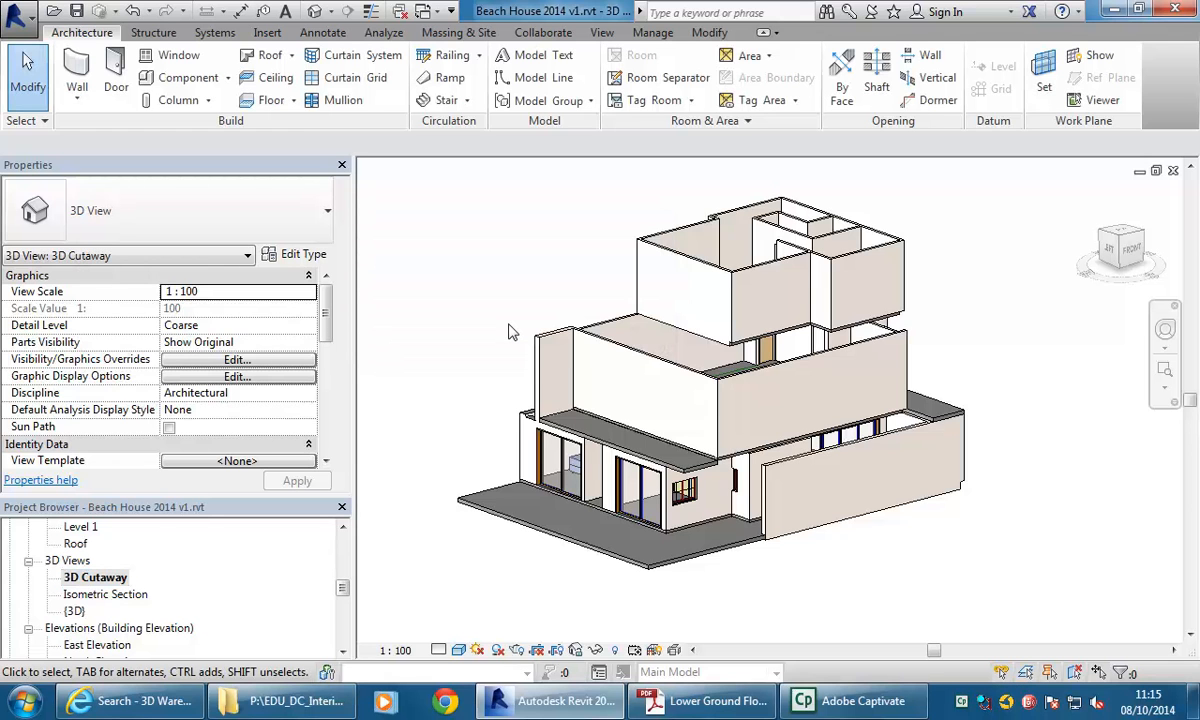
Turn on the Section Box for the 3D Cutaway view.
scroll(330, 335, down, 3)
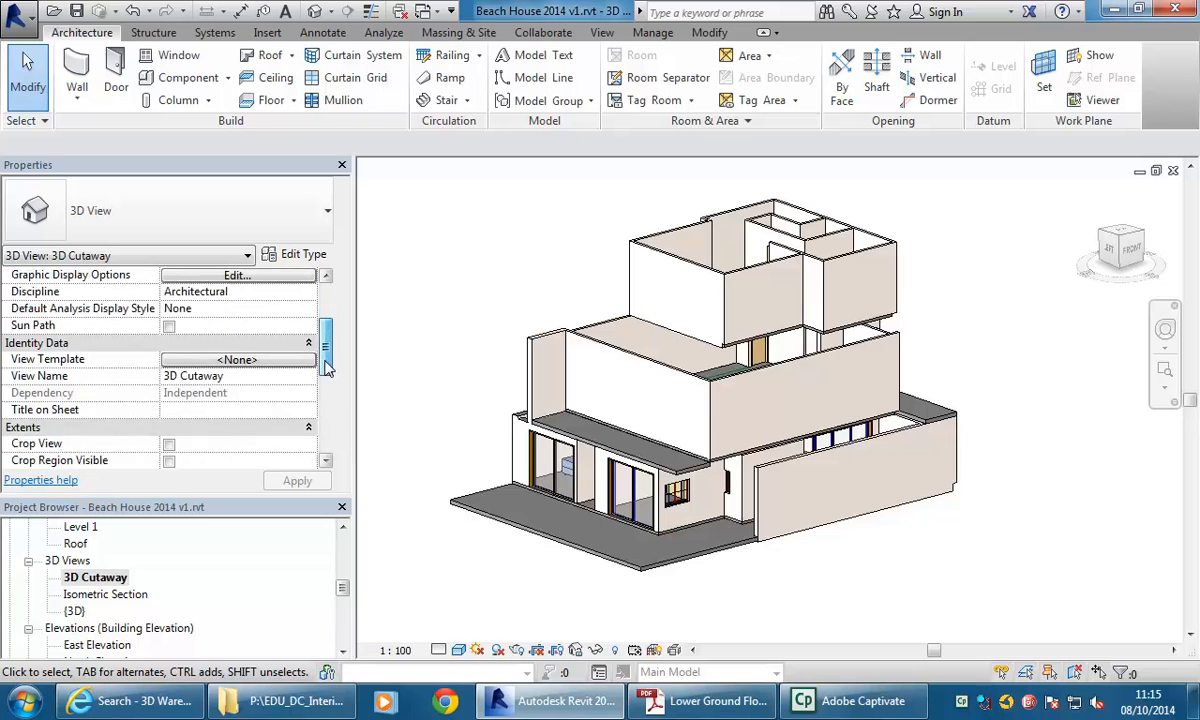
scroll(332, 335, up, 3)
scroll(336, 335, down, 1)
scroll(332, 332, down, 1)
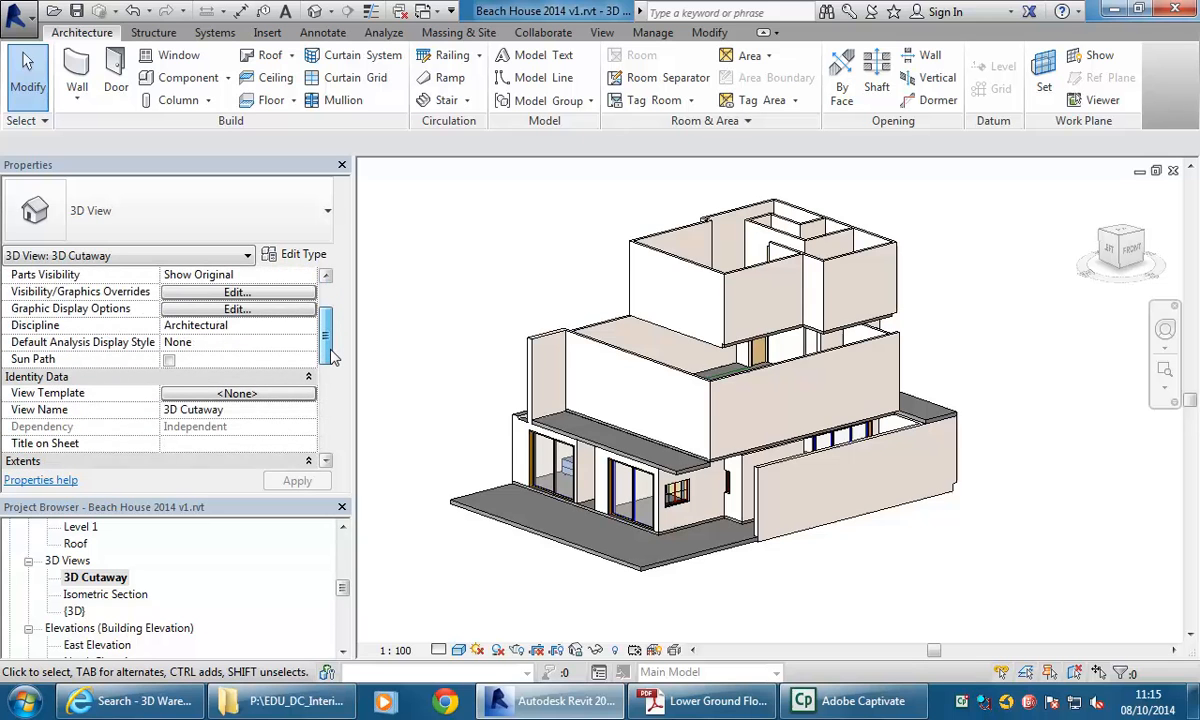
drag(332, 348, 329, 376)
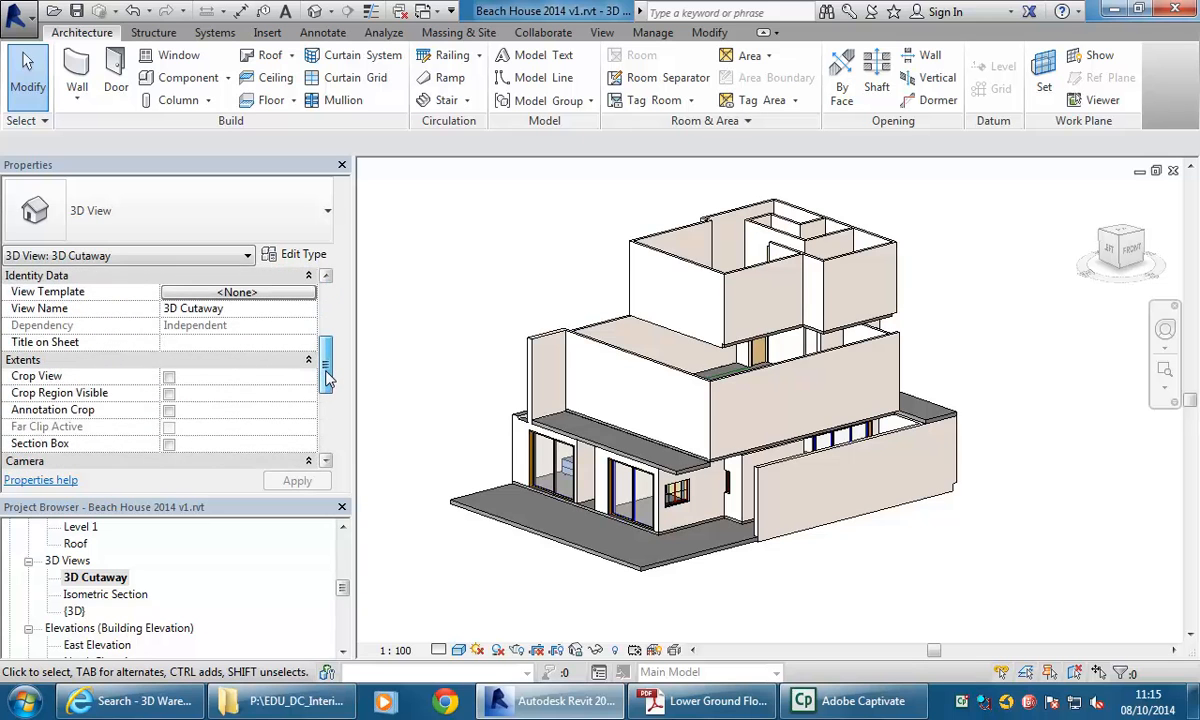
click(169, 445)
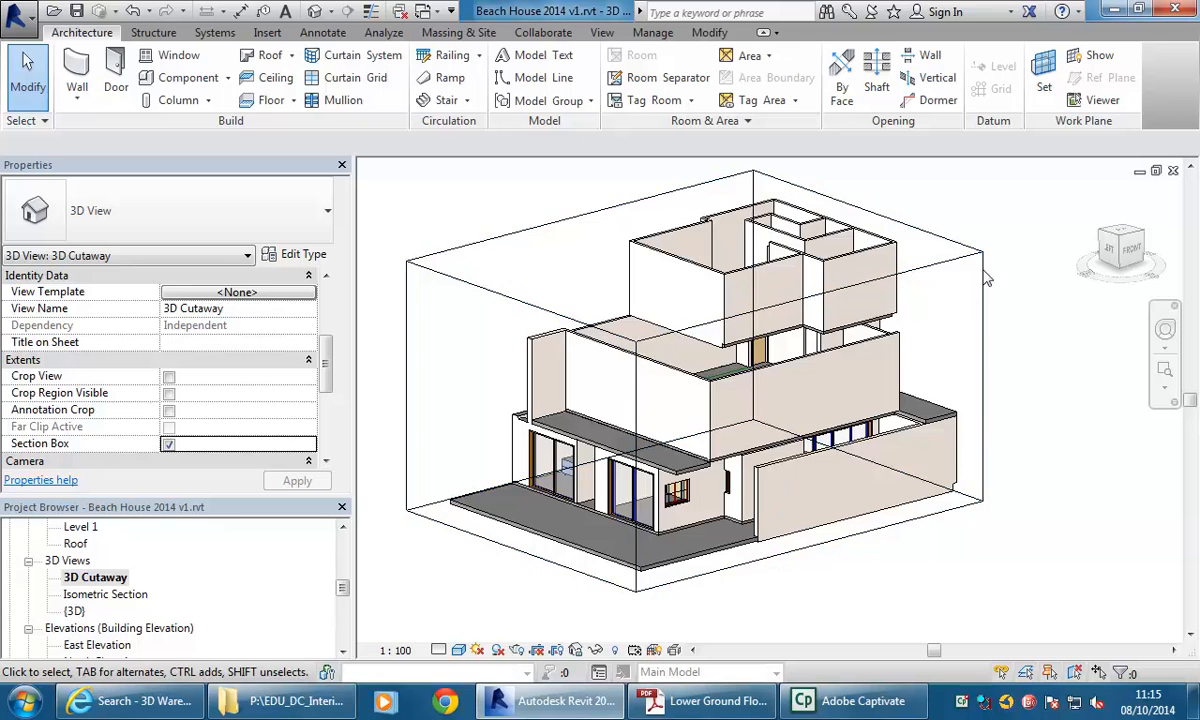
Resize the section box to isolate the basement bedroom containing the new bed.
click(942, 272)
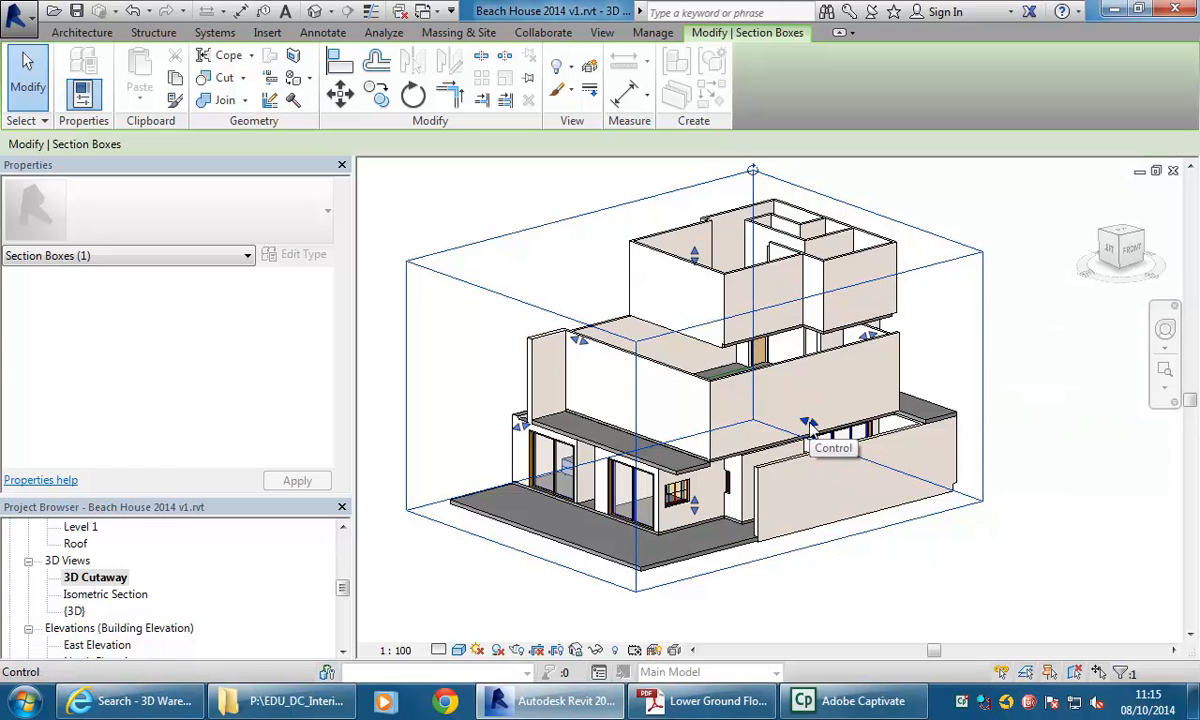
click(945, 271)
click(953, 270)
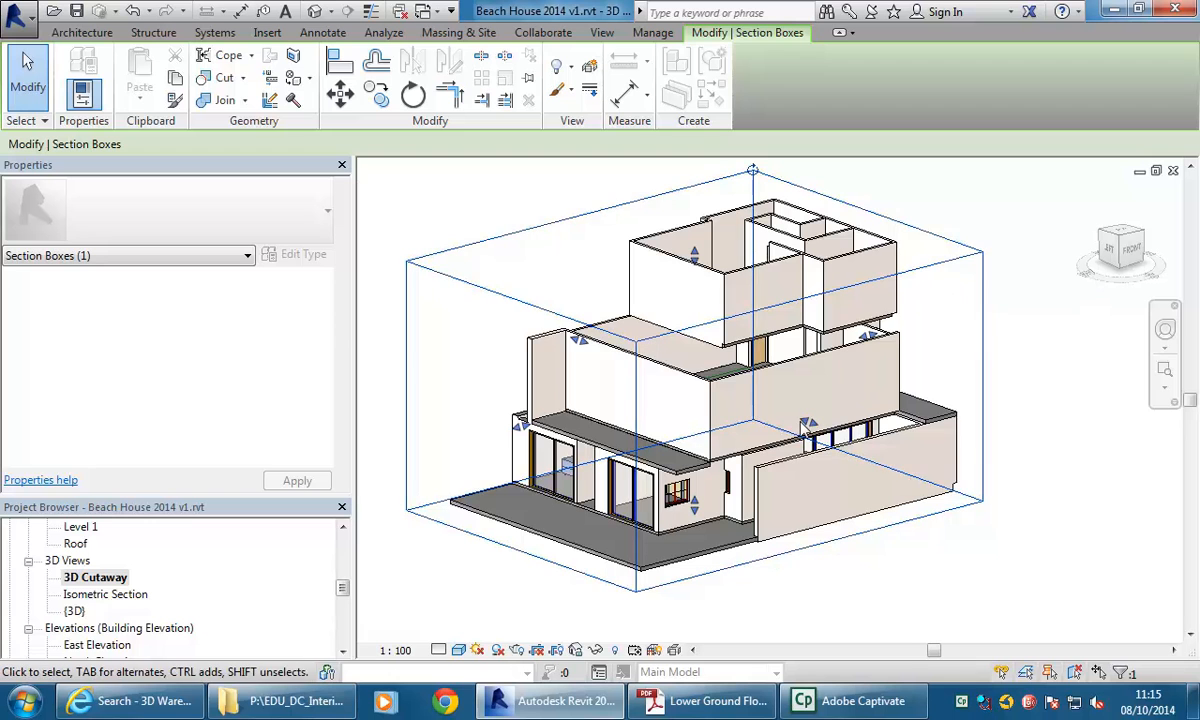
drag(809, 422, 478, 412)
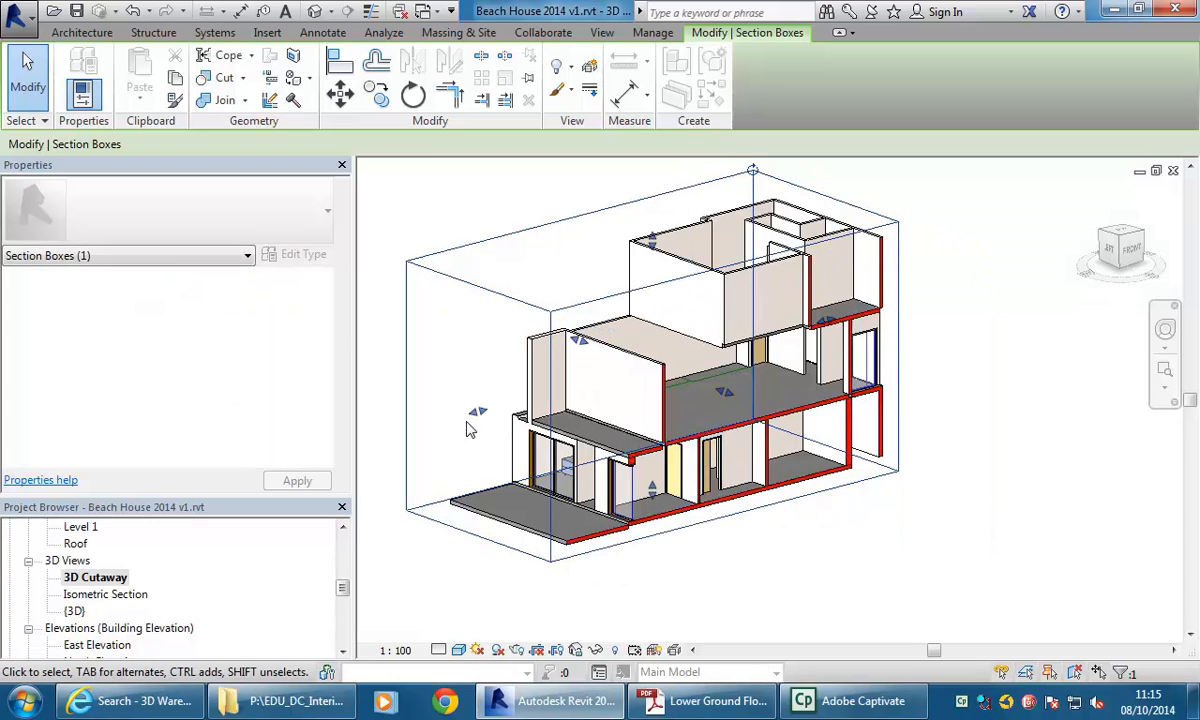
drag(724, 391, 826, 356)
scroll(848, 365, up, 3)
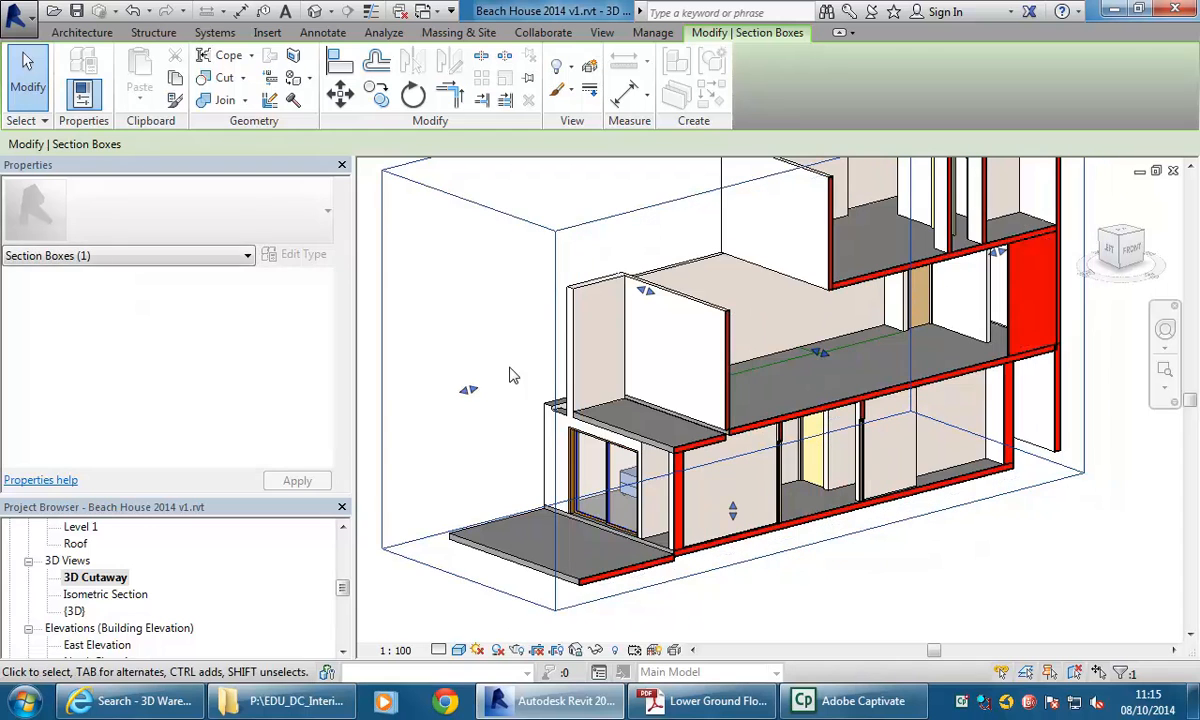
drag(469, 391, 580, 362)
middle_drag(690, 397, 581, 455)
drag(768, 396, 730, 391)
mouse_move(676, 418)
middle_down()
mouse_move(696, 402)
mouse_move(683, 413)
middle_up()
scroll(683, 421, down, 2)
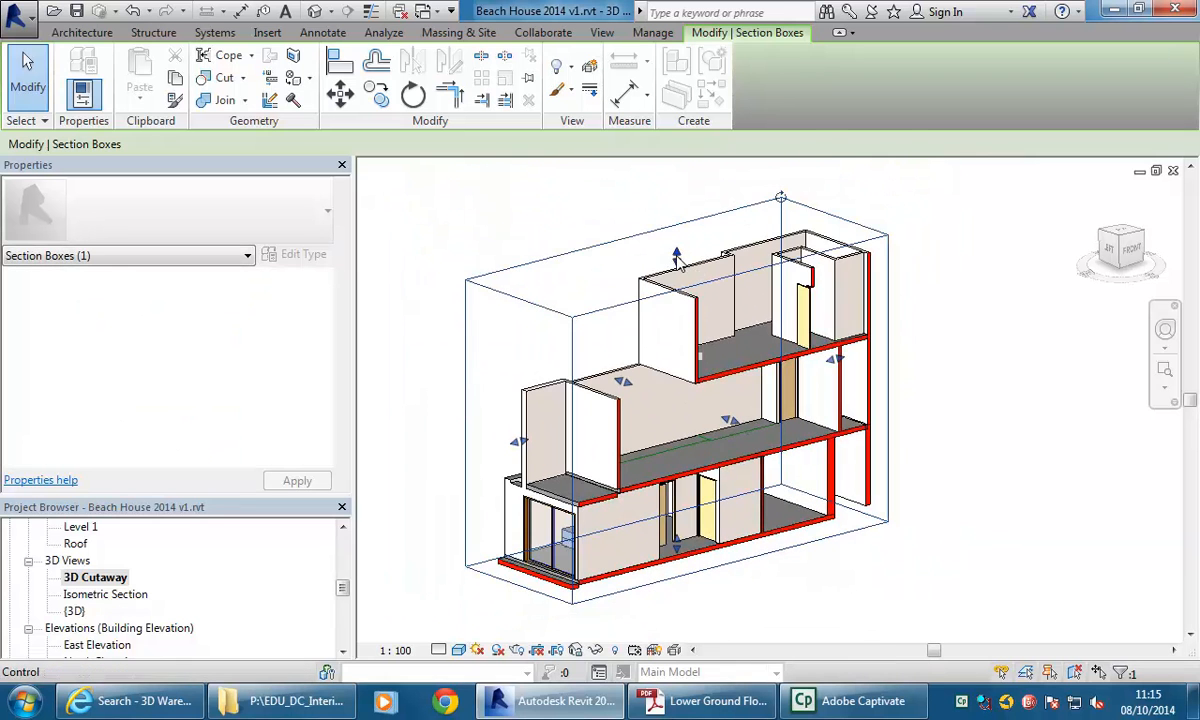
drag(683, 445, 694, 453)
shift+middle_drag(611, 426, 613, 510)
drag(842, 428, 630, 515)
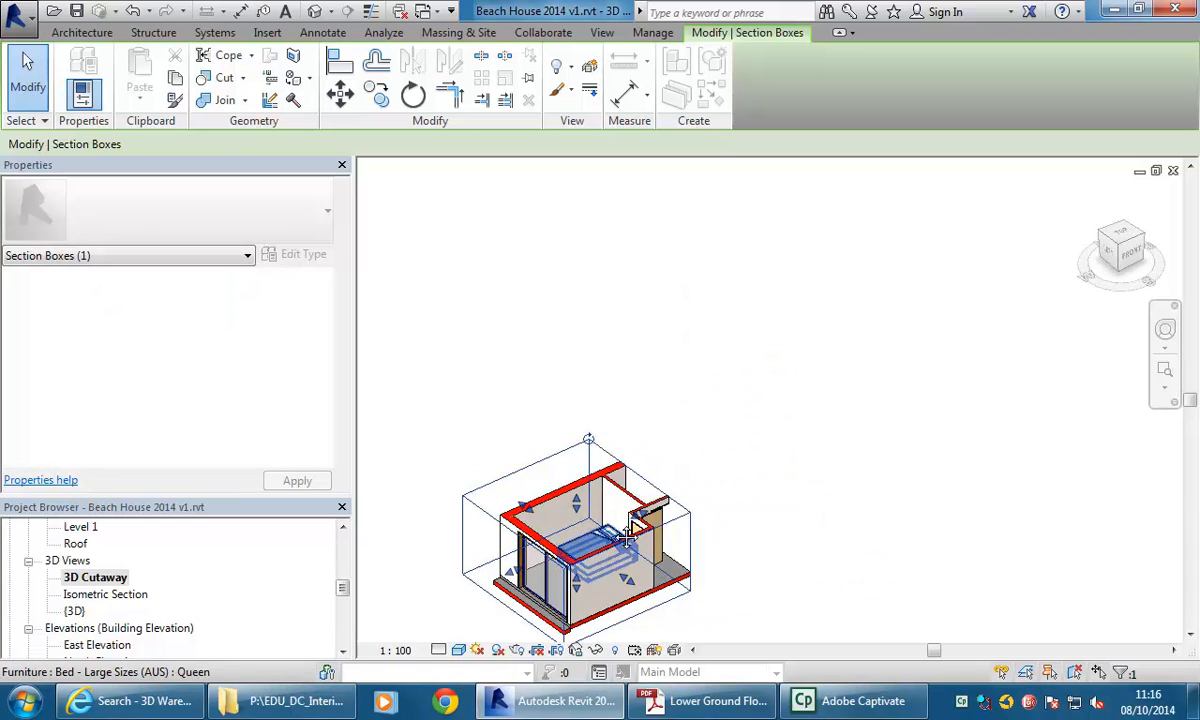
mouse_move(735, 485)
shift+middle_down()
mouse_move(656, 492)
mouse_move(742, 474)
shift+middle_up()
drag(742, 468, 723, 477)
shift+middle_drag(762, 503, 684, 491)
scroll(699, 490, up, 8)
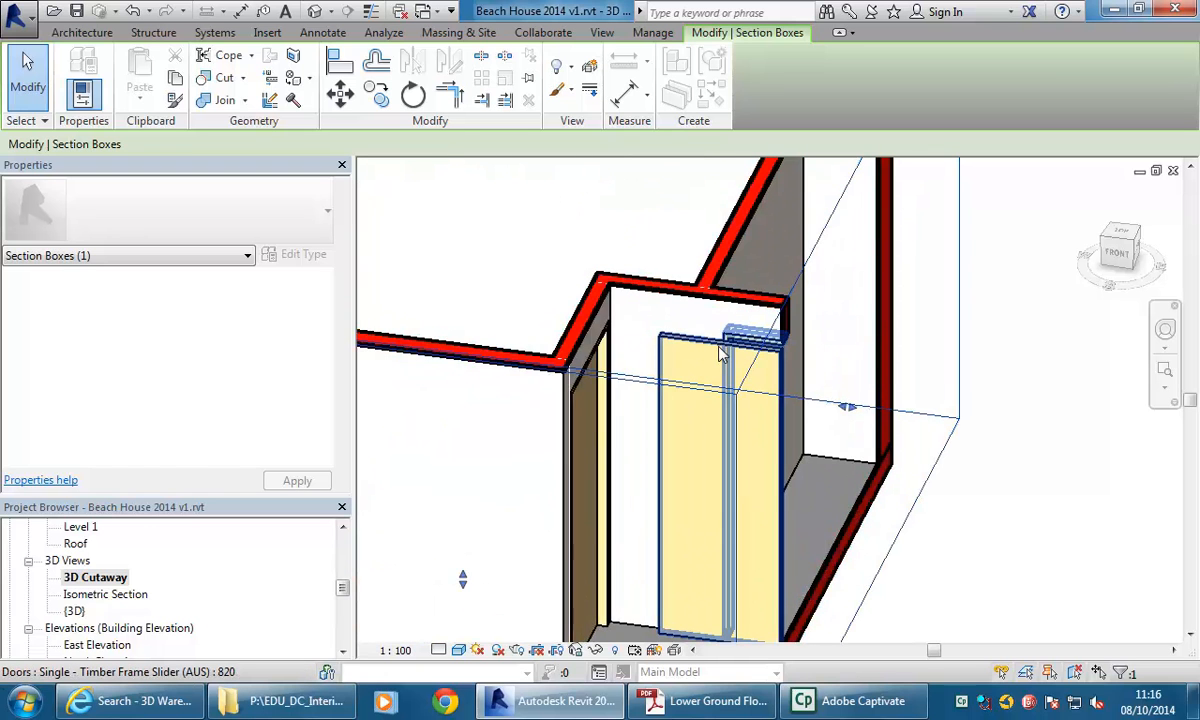
Select the bedroom's sliding door and flip its hand in the Basement floor plan.
click(718, 352)
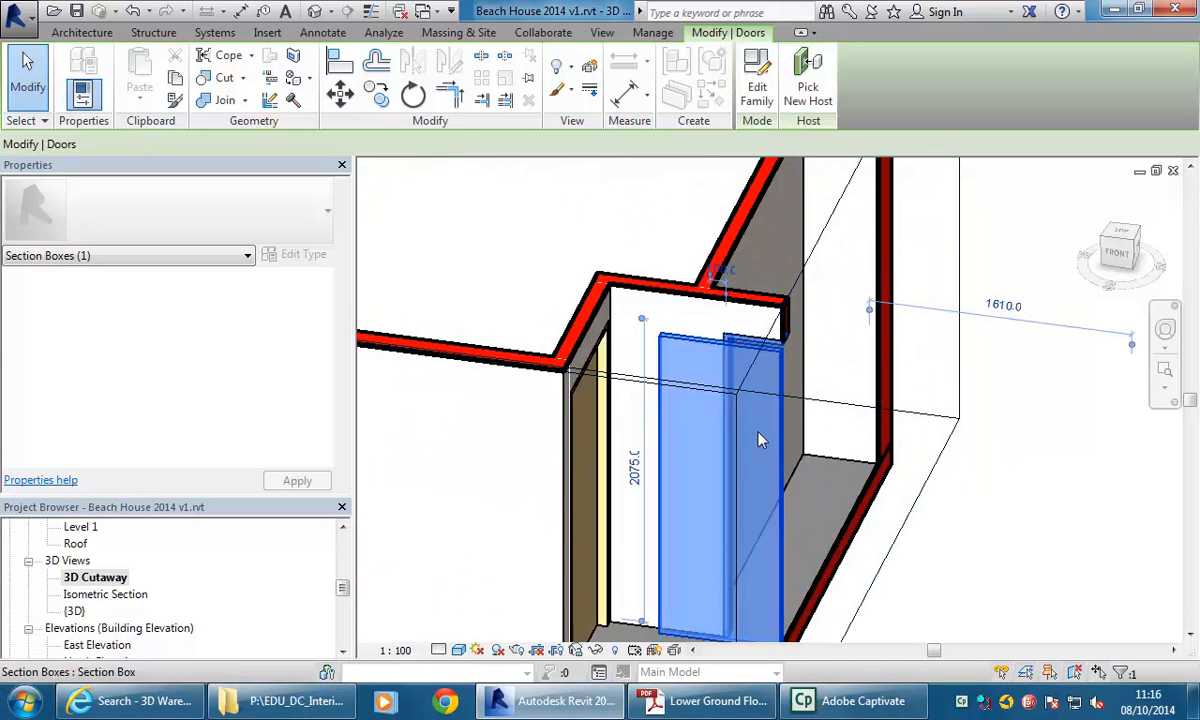
scroll(690, 385, down, 3)
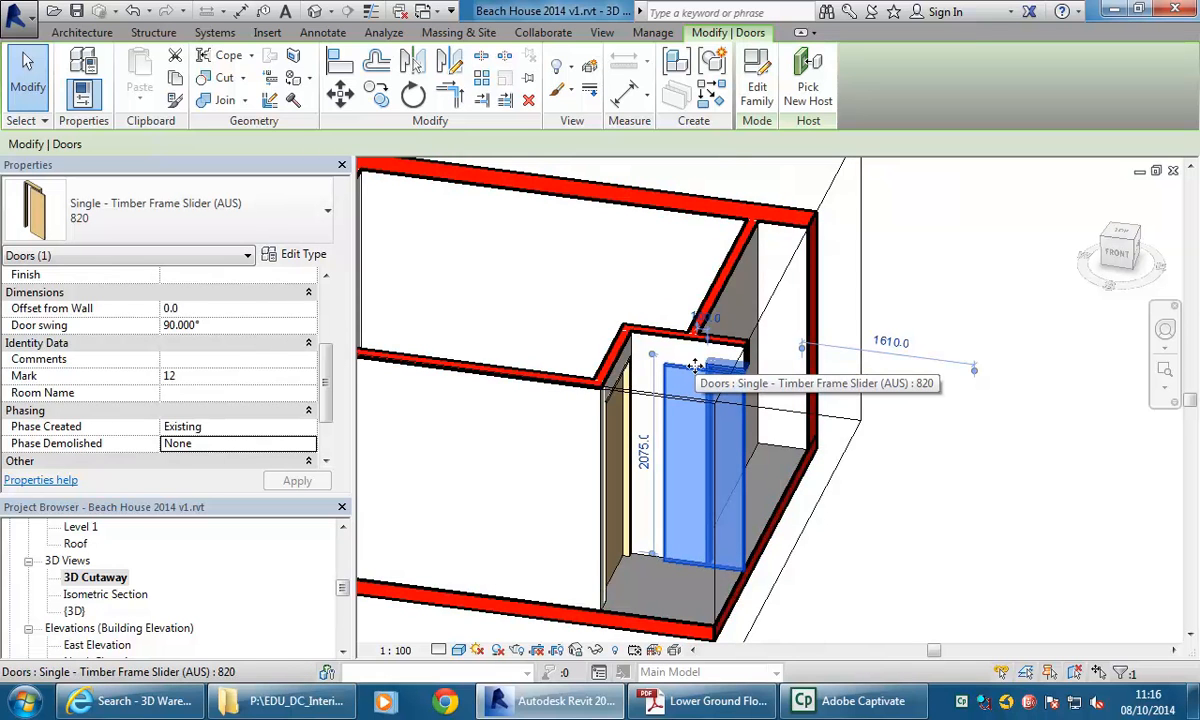
drag(343, 588, 343, 548)
double_click(90, 546)
click(652, 335)
scroll(651, 361, up, 10)
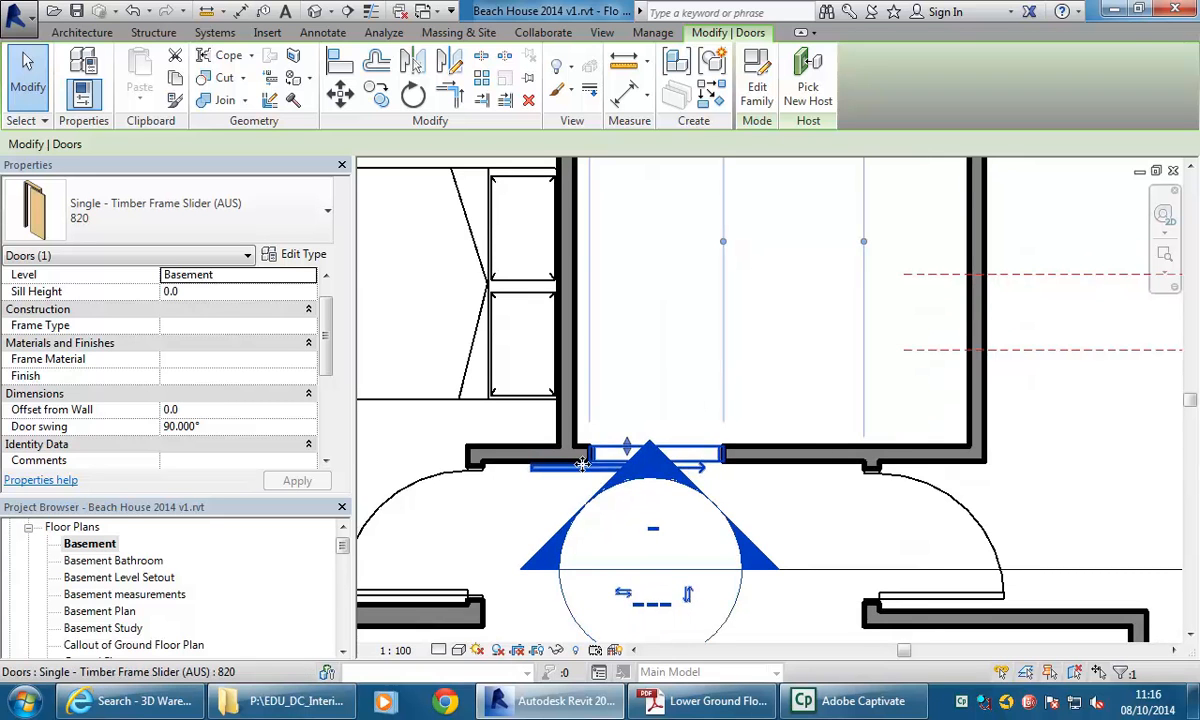
right_click(587, 473)
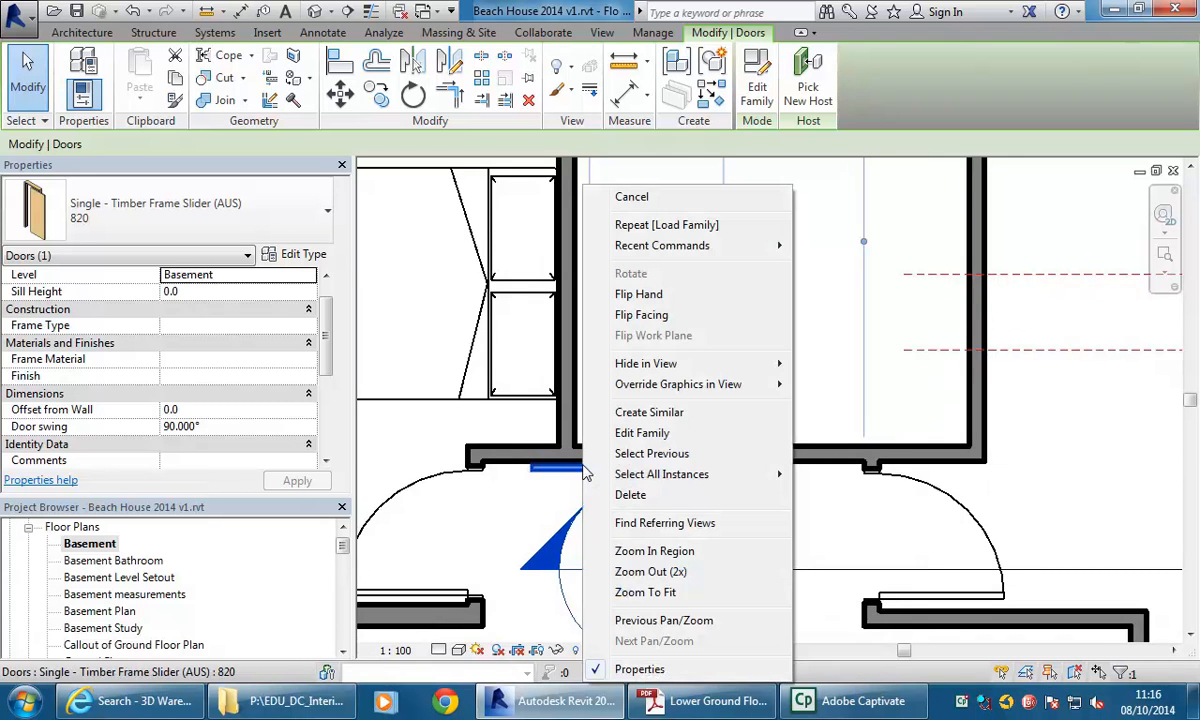
click(655, 302)
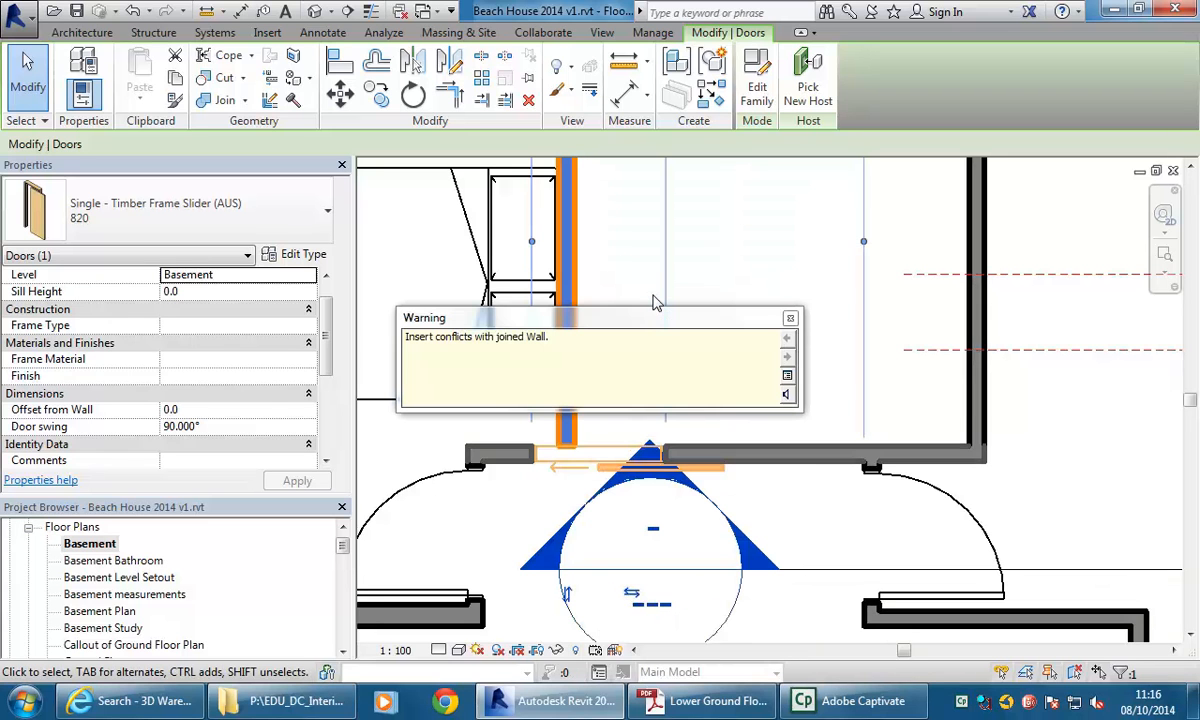
click(790, 318)
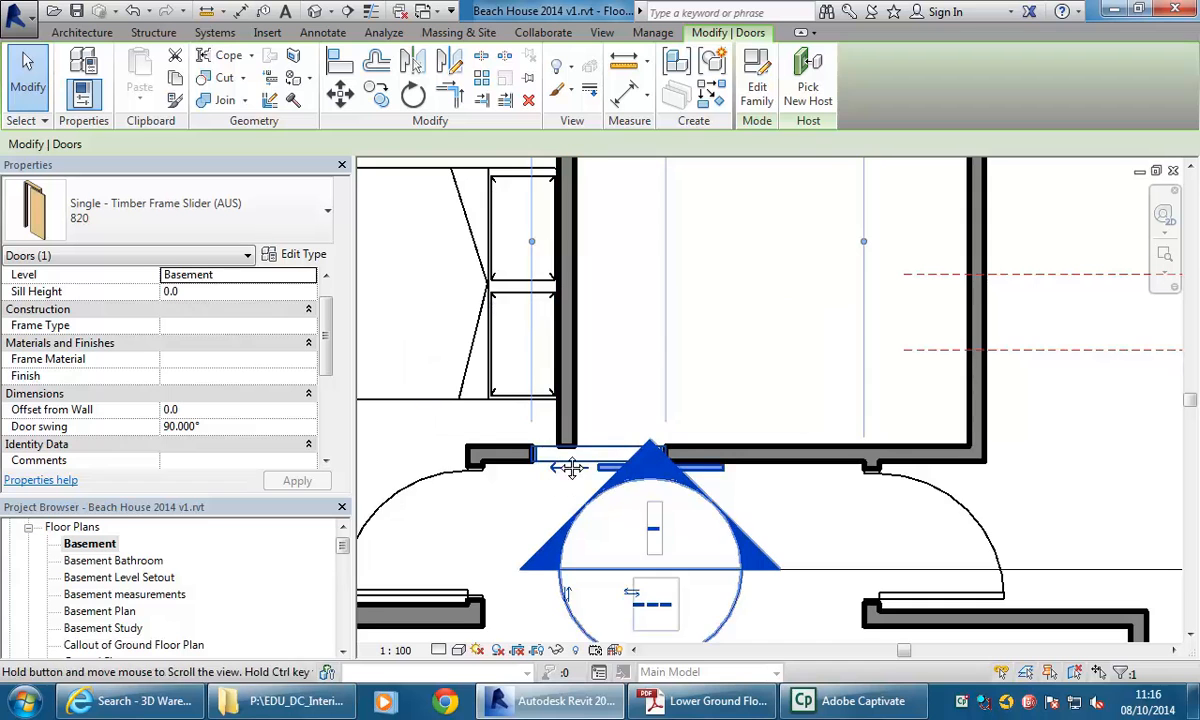
Nudge the sliding door to the right along the bedroom wall.
middle_drag(593, 462, 565, 412)
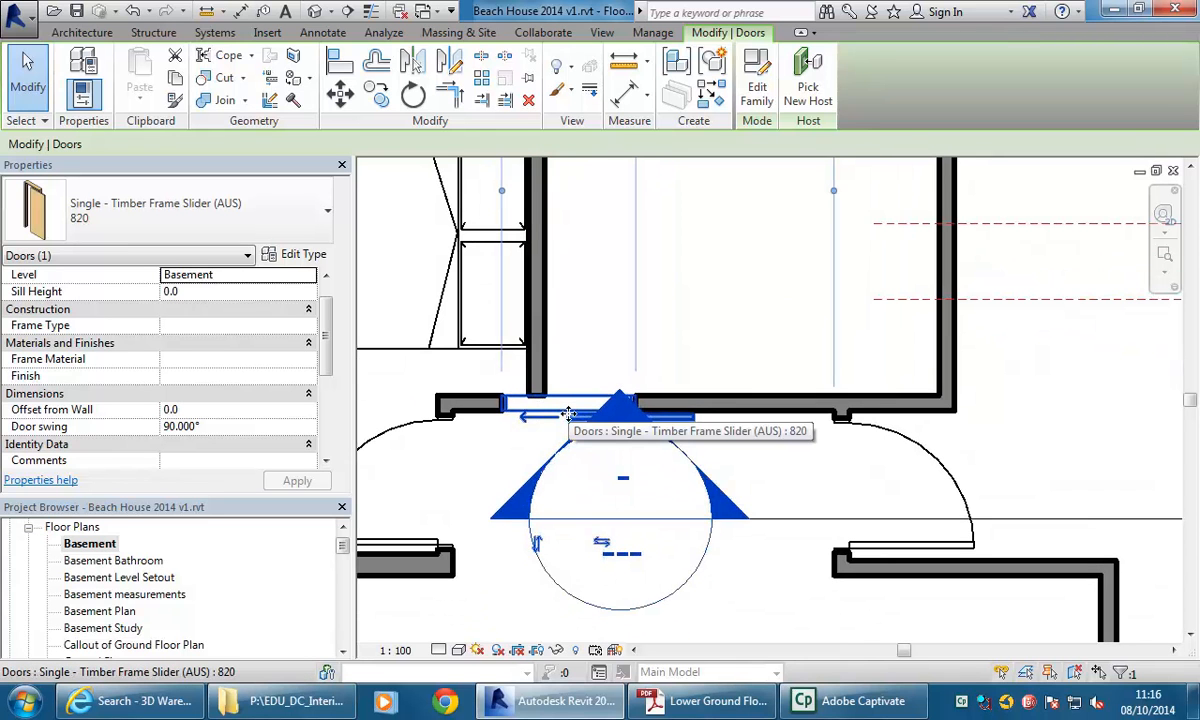
key(Right)
key(Right)
key(Right)
key(Right)
key(Right)
key(Right)
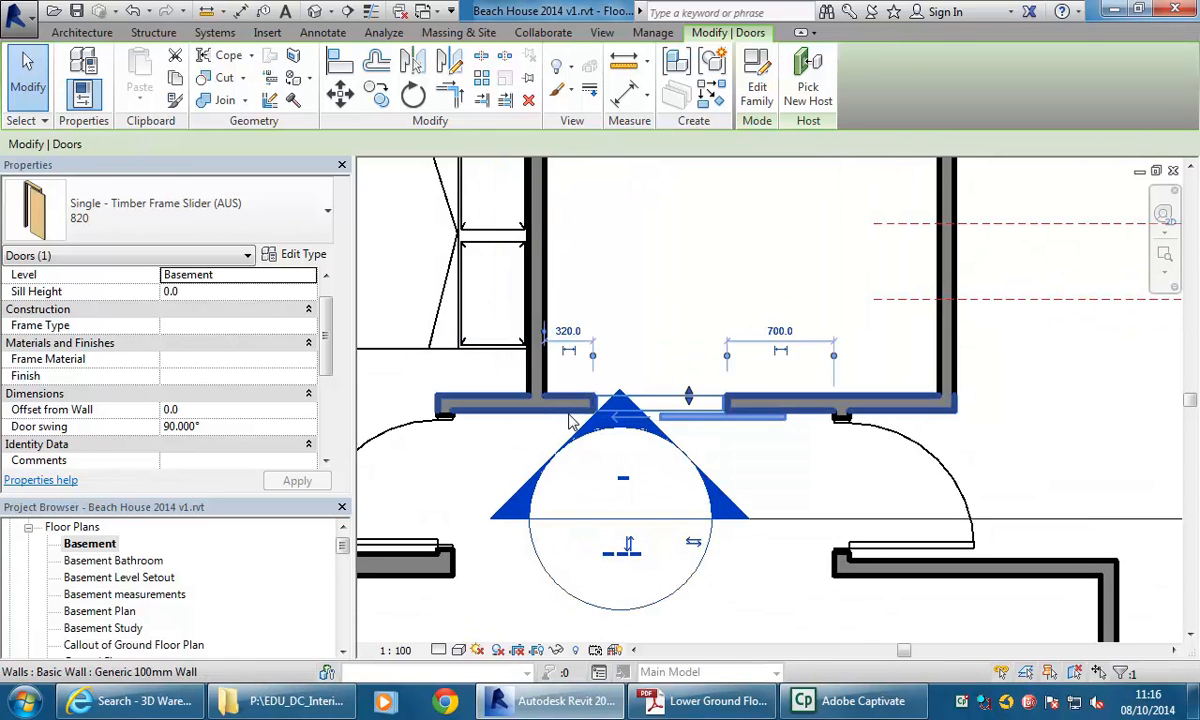
middle_drag(646, 378, 705, 383)
key(Right)
key(Right)
key(Right)
key(Right)
key(Right)
key(Right)
key(Escape)
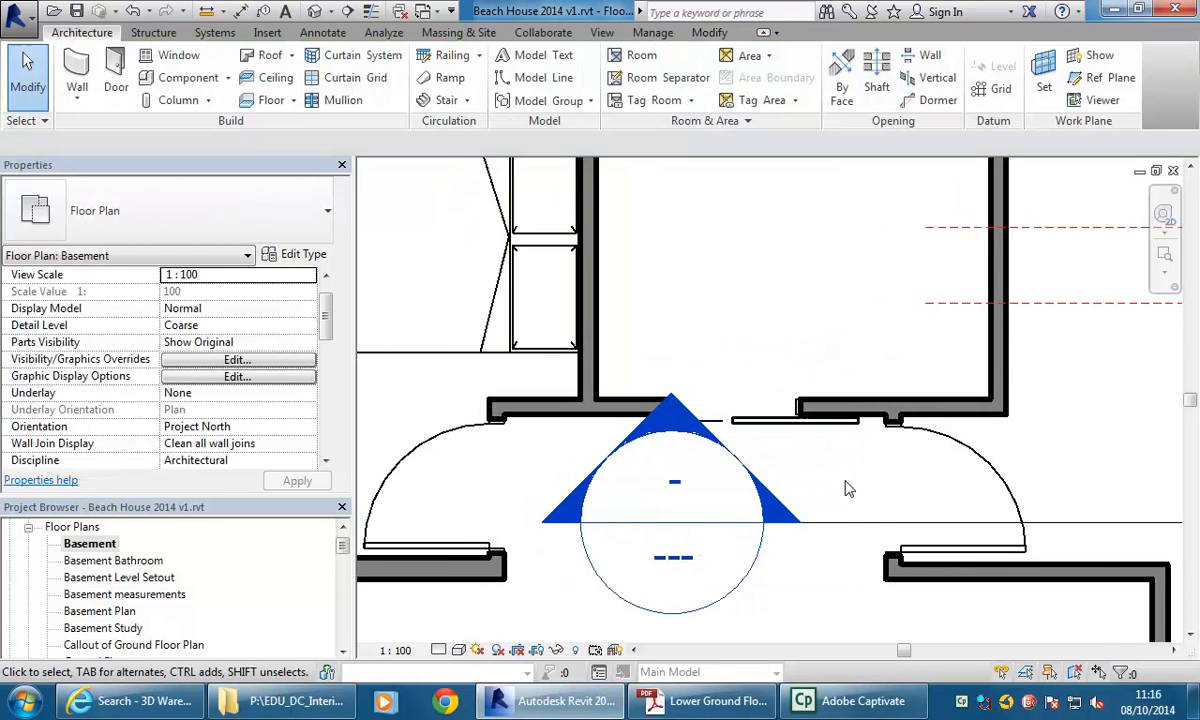
middle_drag(788, 462, 797, 456)
scroll(797, 456, down, 5)
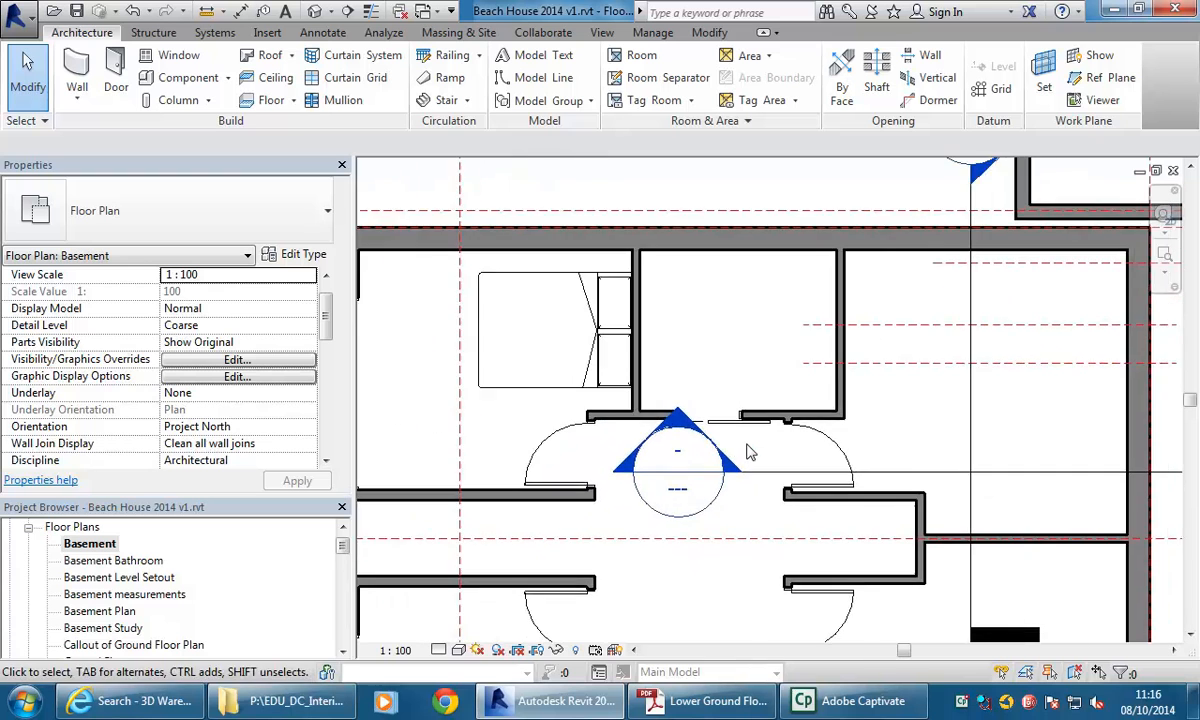
Open the 3D Cutaway view and tighten the section box around the basement bedroom.
drag(343, 552, 343, 596)
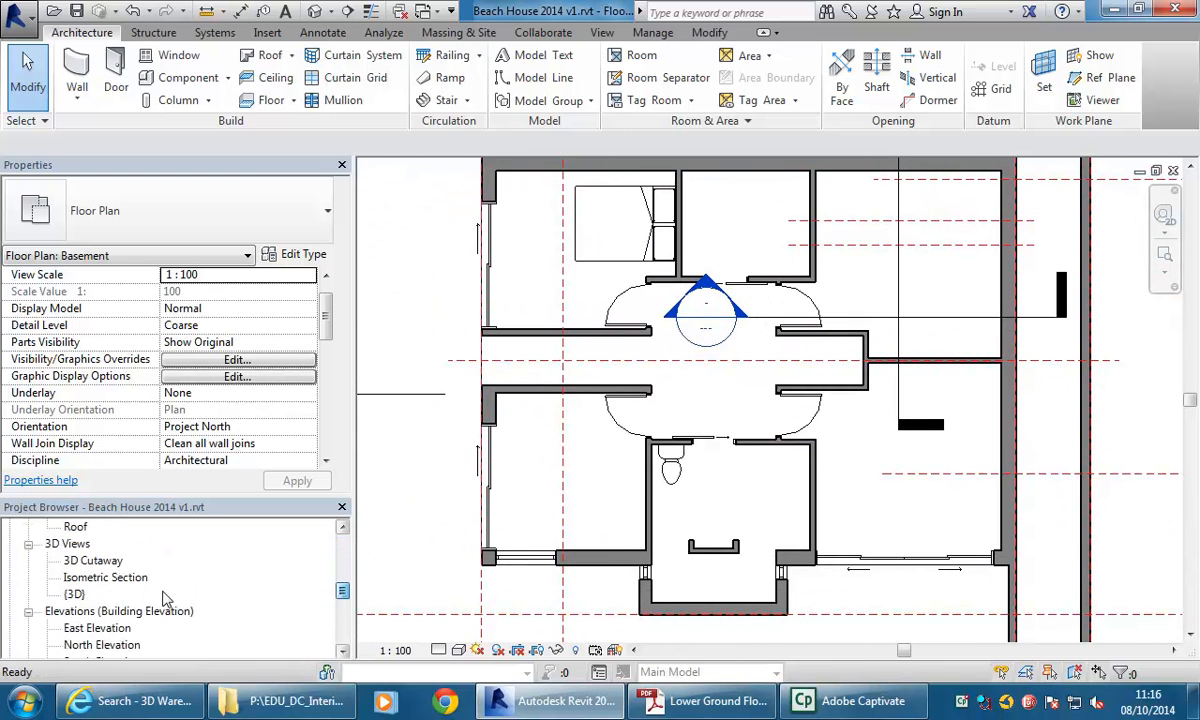
double_click(93, 561)
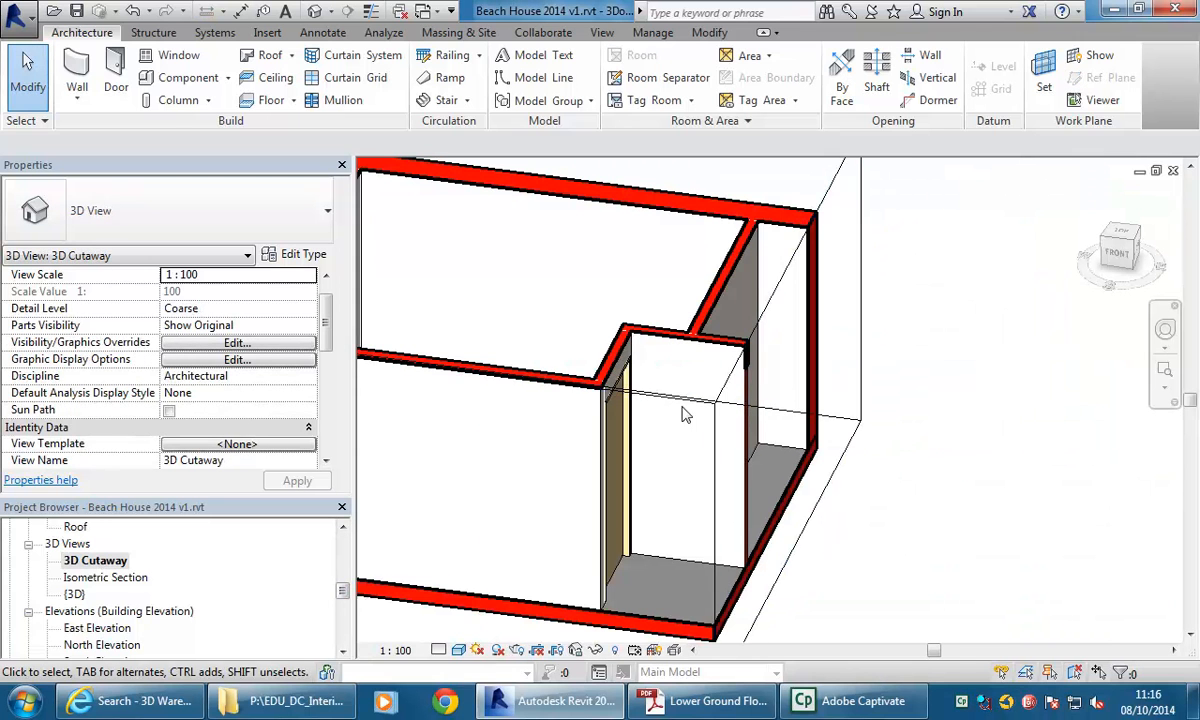
middle_drag(686, 412, 773, 424)
click(876, 421)
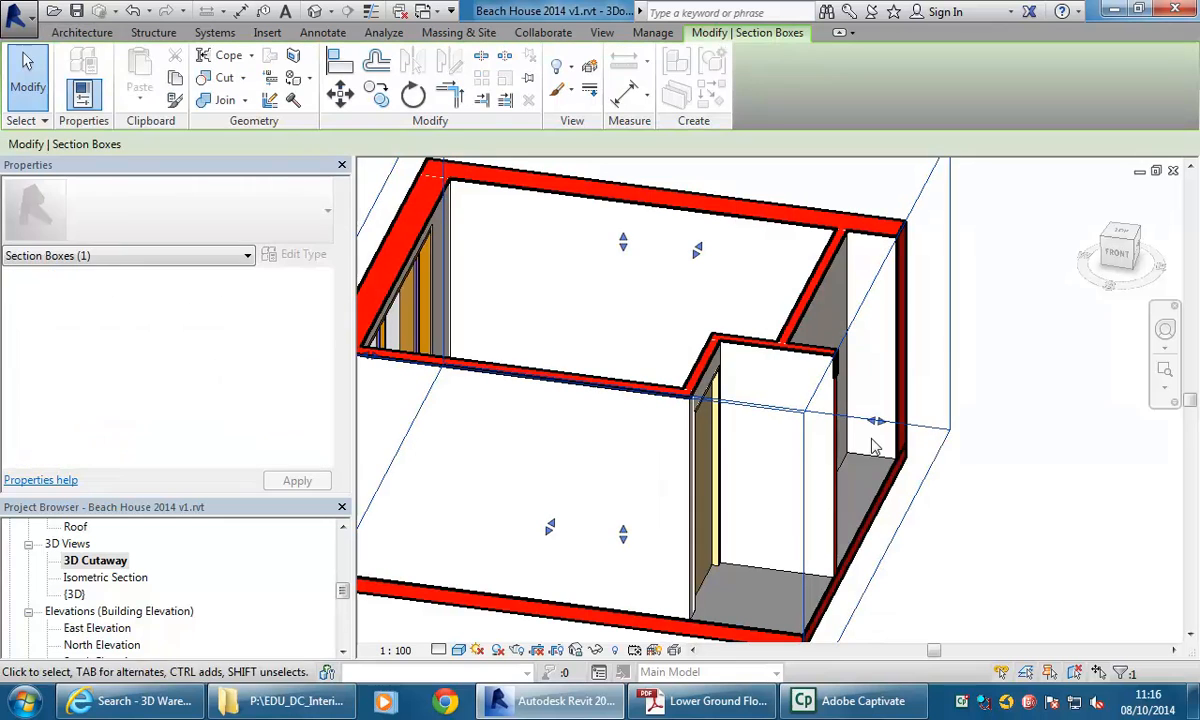
drag(876, 421, 838, 416)
shift+middle_drag(813, 460, 611, 351)
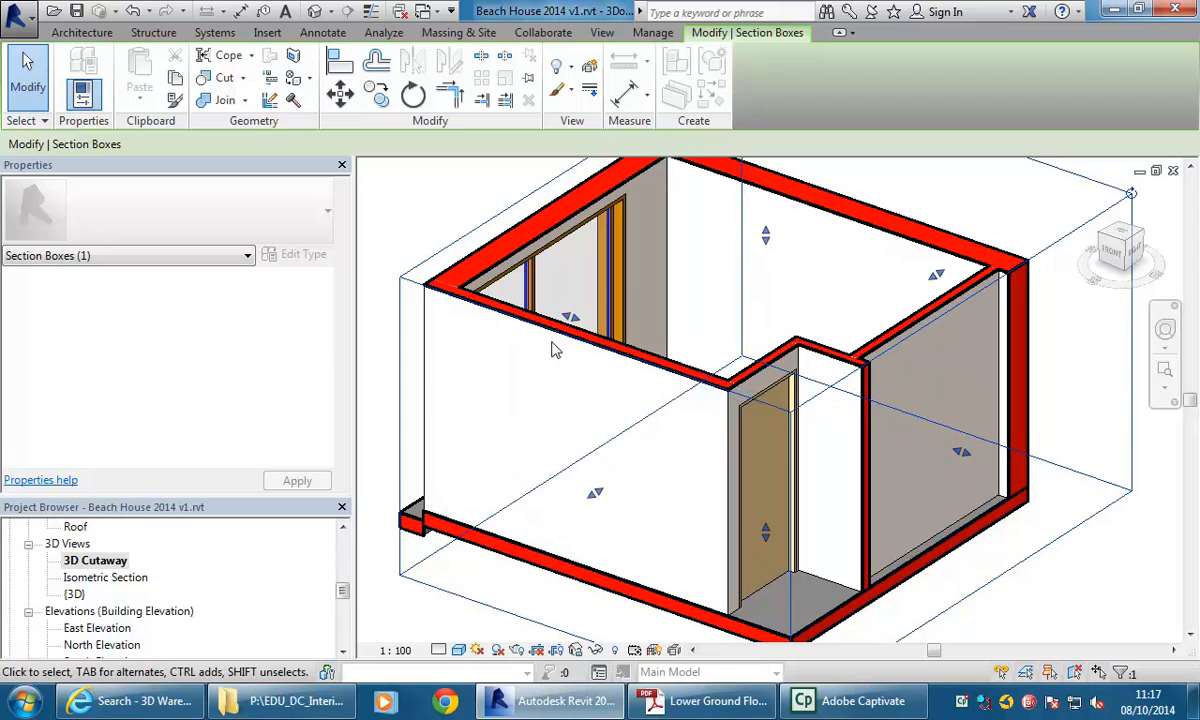
key(Escape)
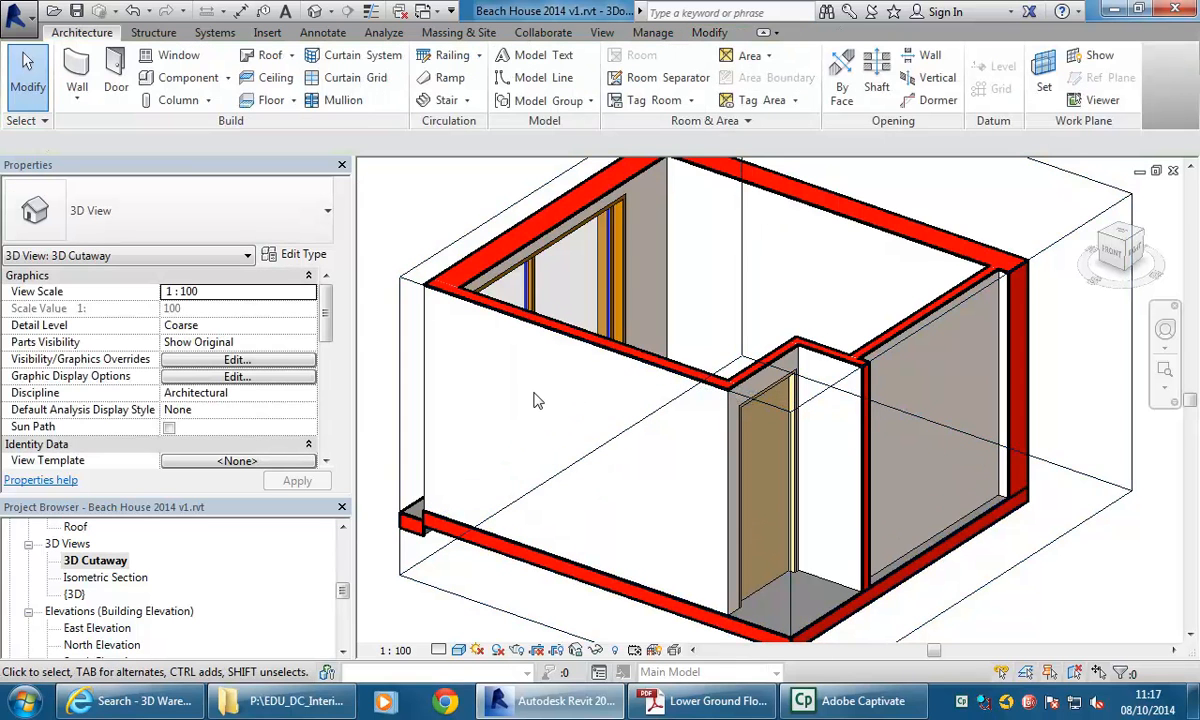
Apply the Architectural Presentation 3D view template to the 3D Cutaway view.
middle_drag(578, 402, 586, 397)
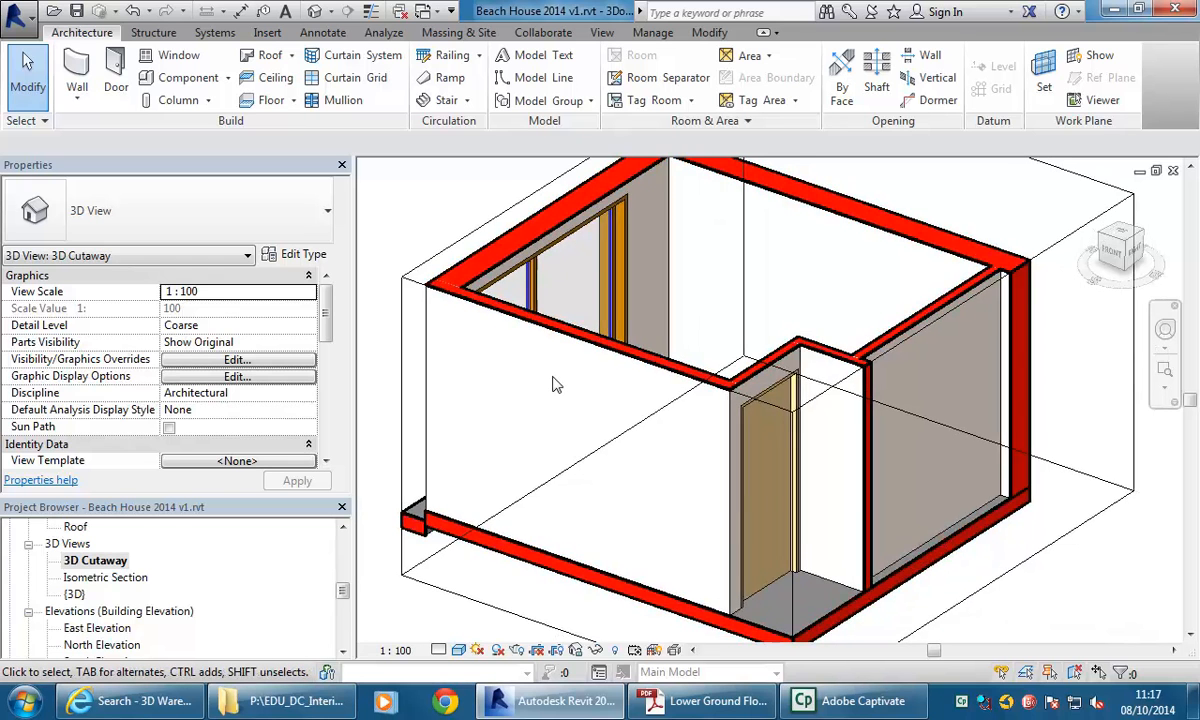
scroll(556, 385, down, 2)
shift+middle_drag(556, 385, 766, 396)
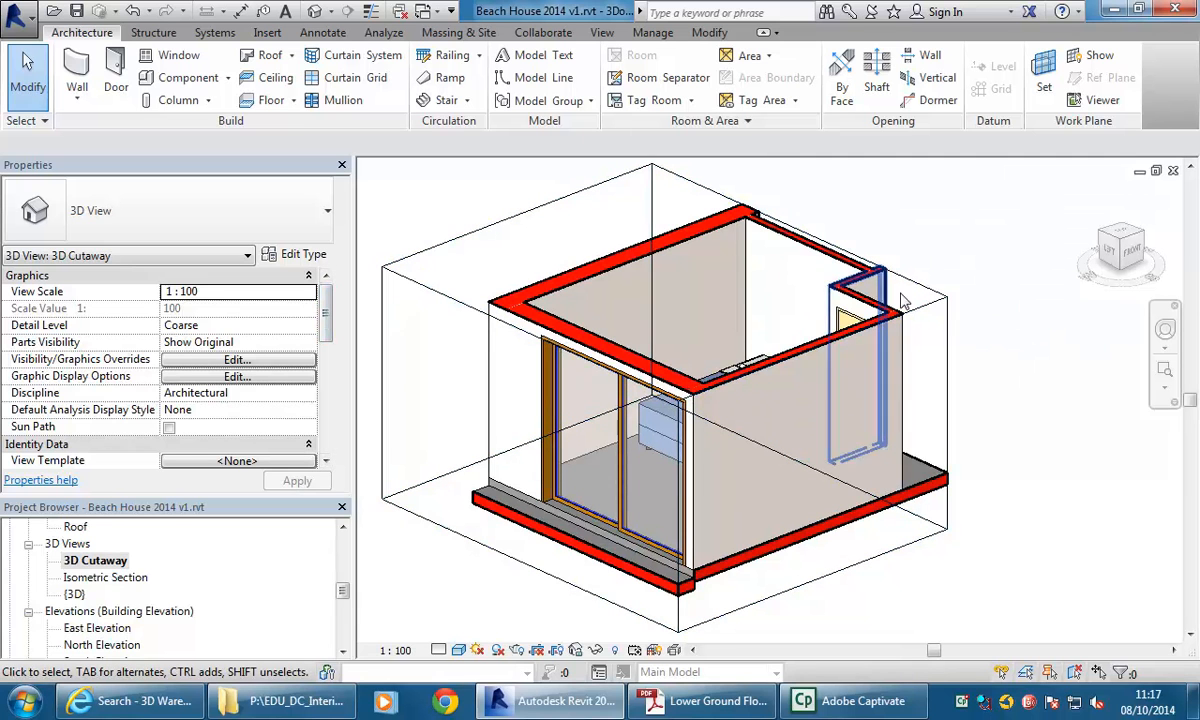
right_click(88, 566)
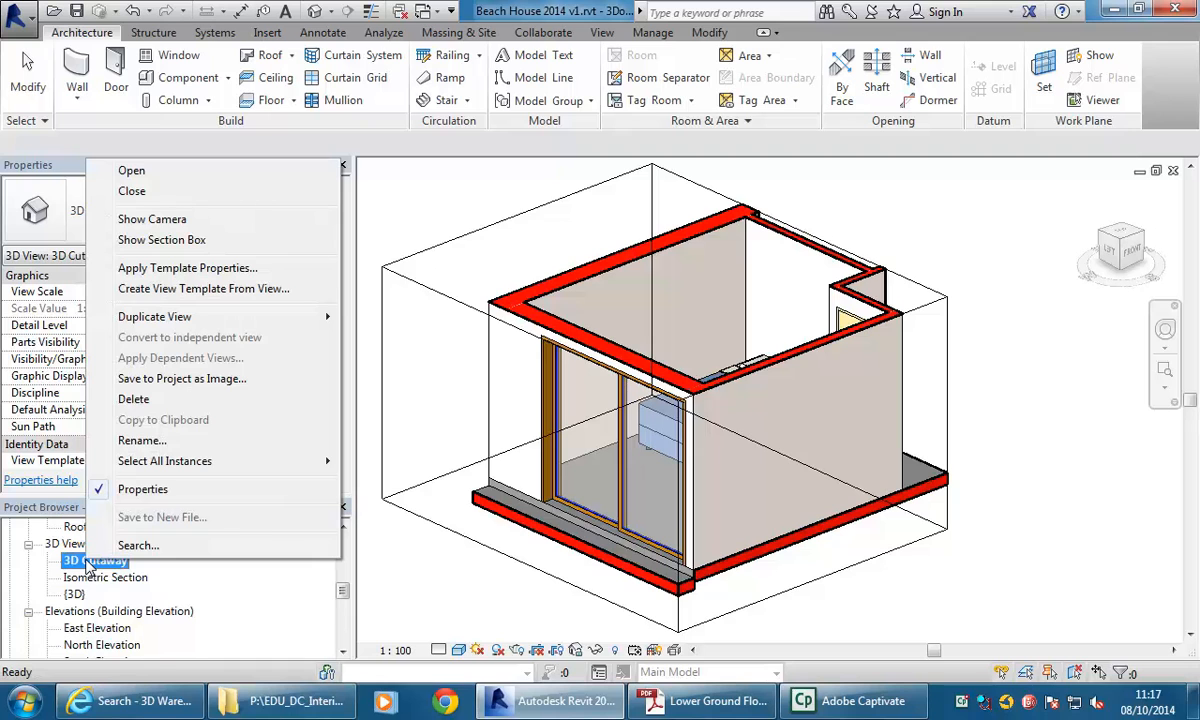
click(138, 269)
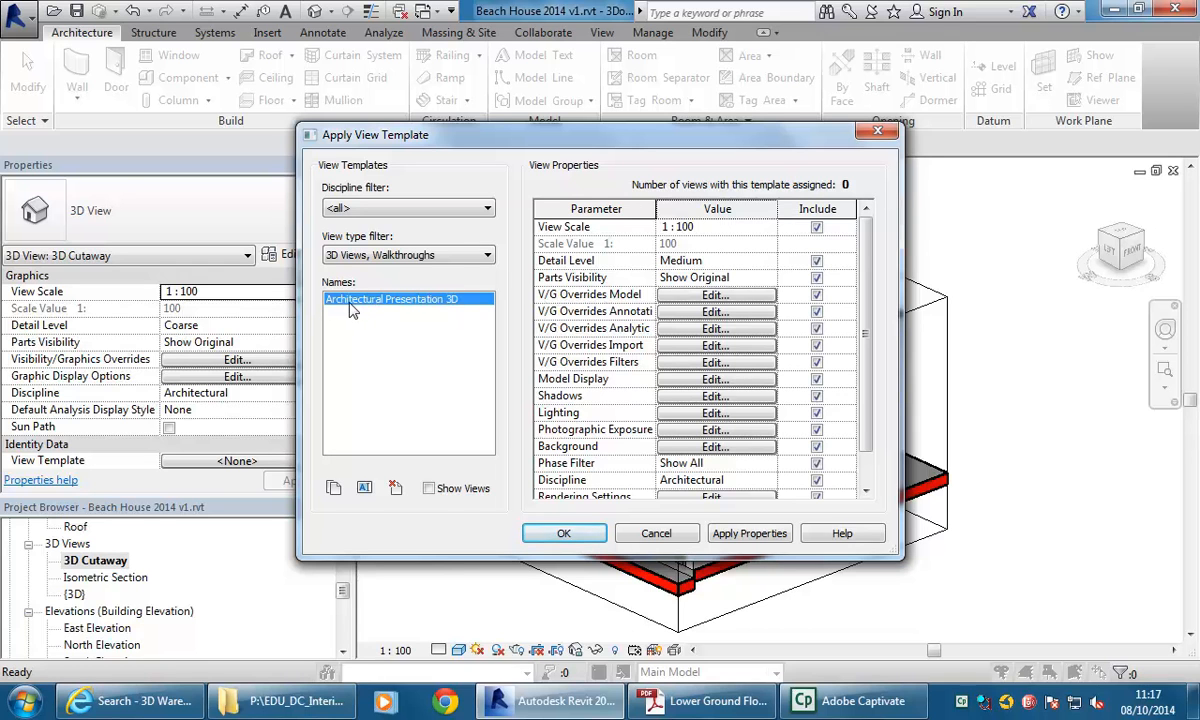
click(541, 532)
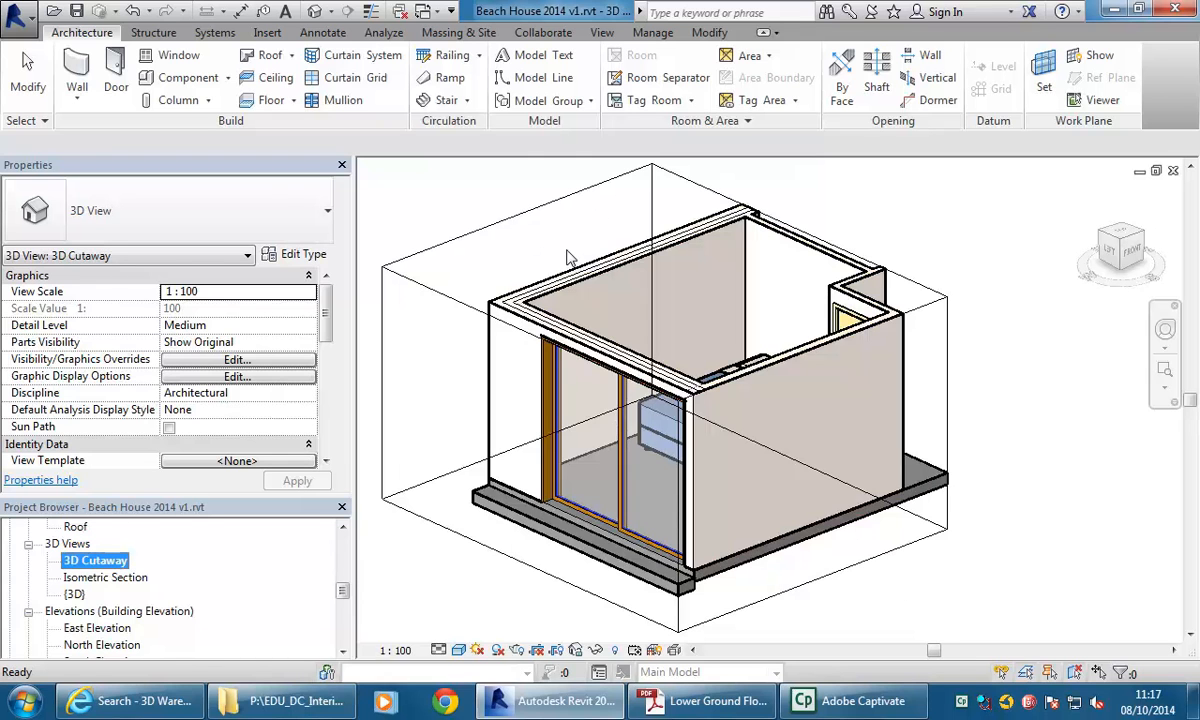
Switch the 3D Cutaway view's detail level to Coarse.
scroll(575, 260, up, 2)
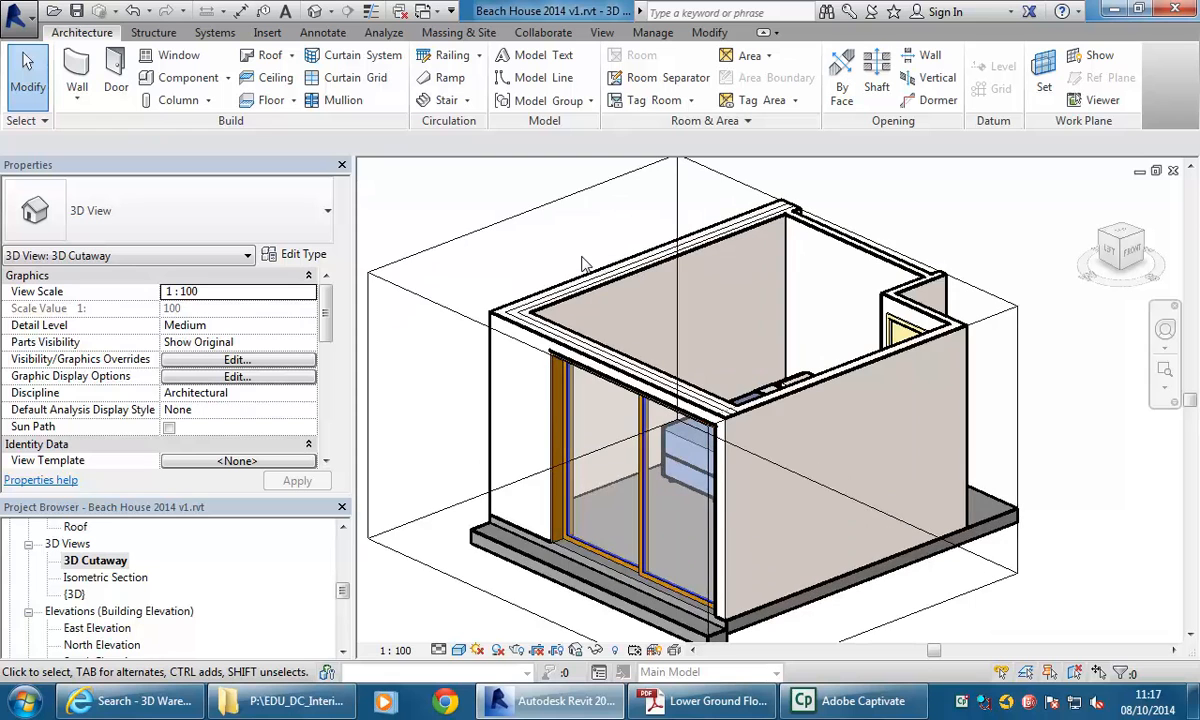
scroll(560, 320, up, 3)
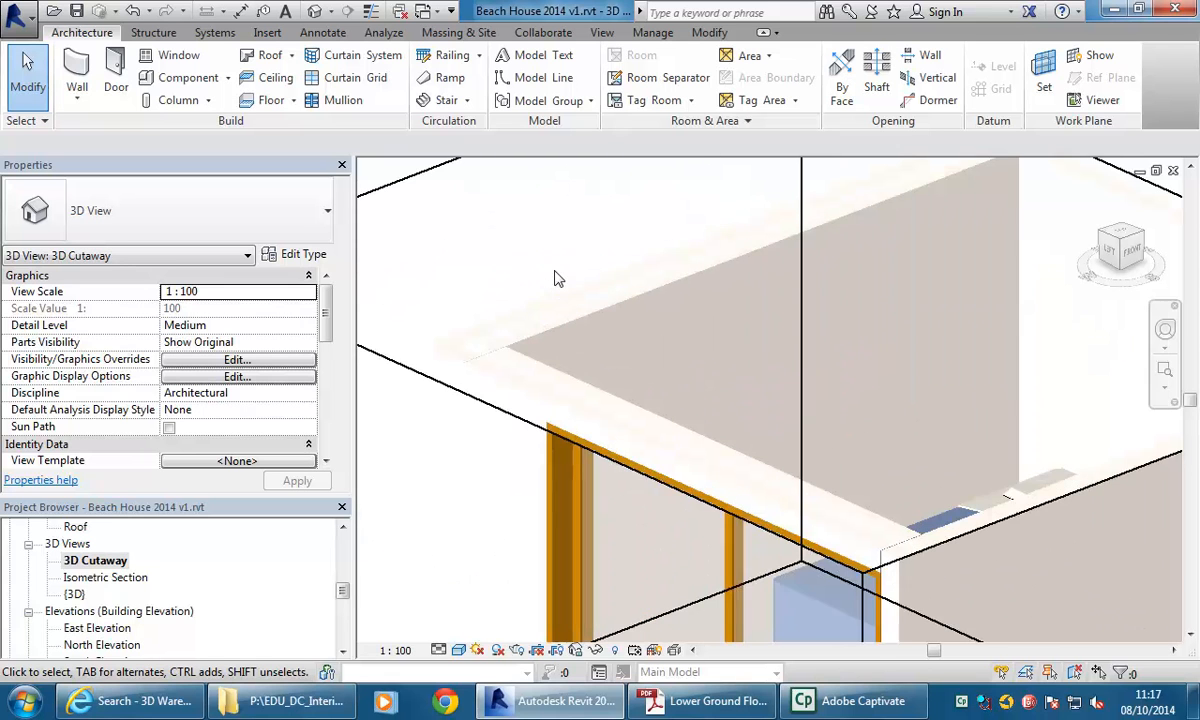
click(510, 375)
scroll(510, 375, down, 4)
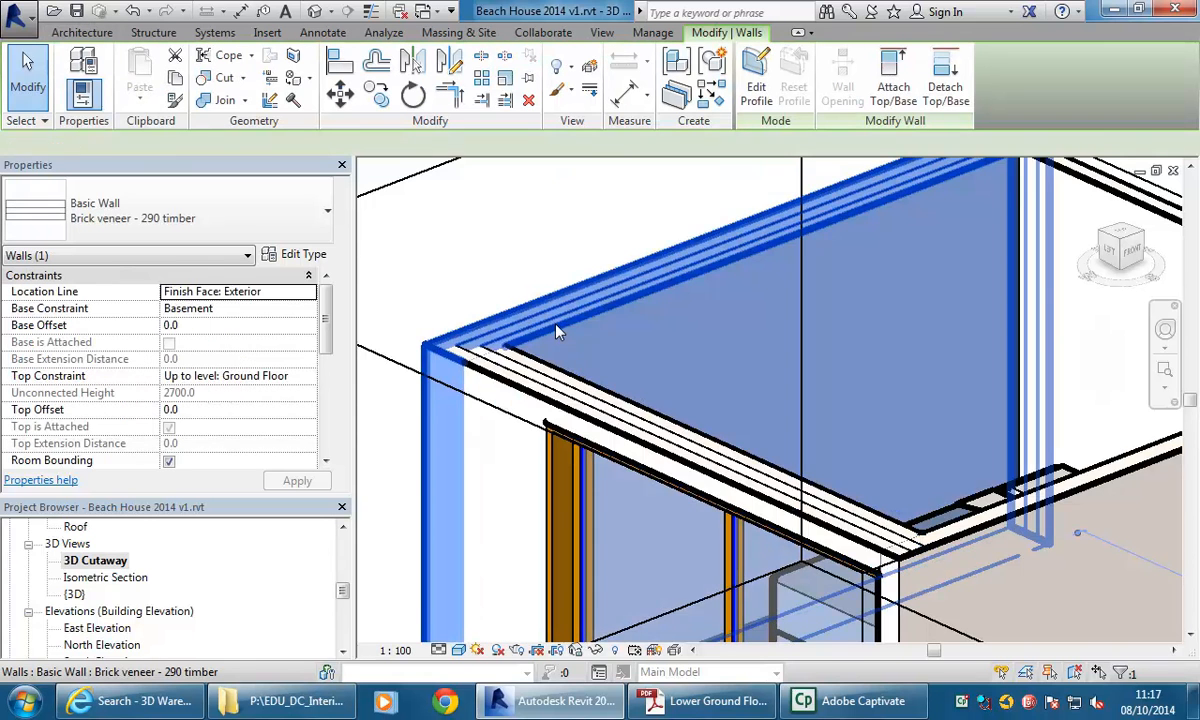
scroll(517, 233, down, 2)
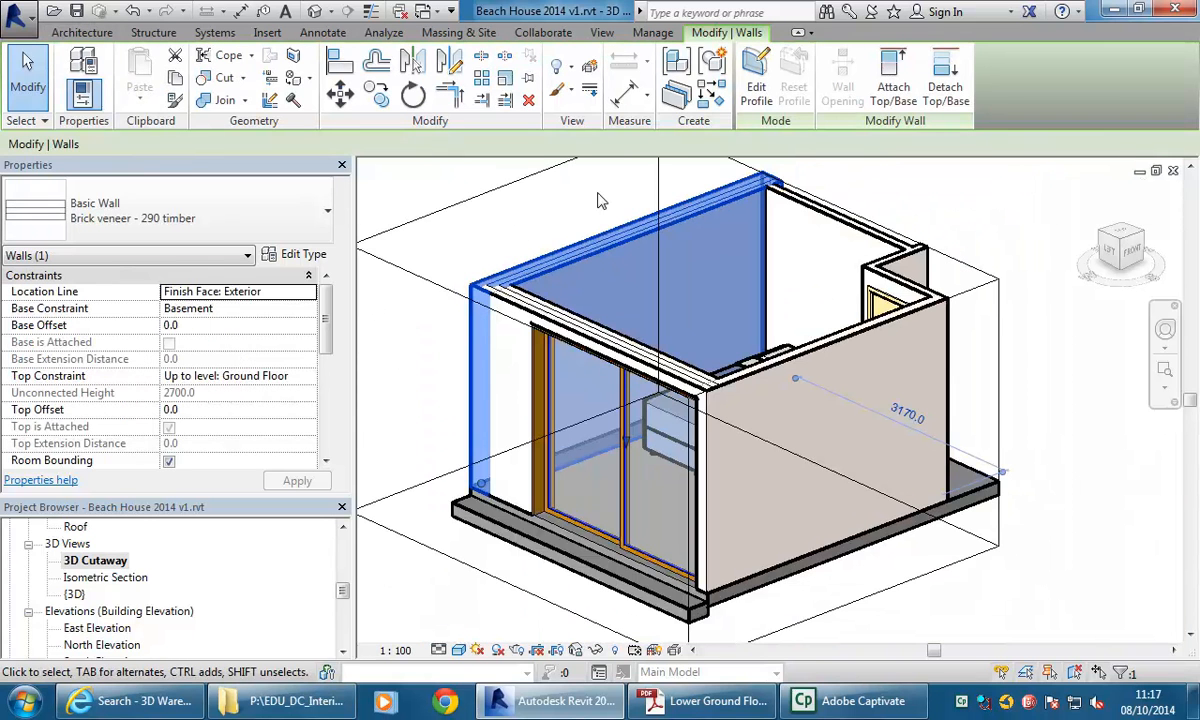
middle_drag(598, 232, 619, 242)
click(438, 650)
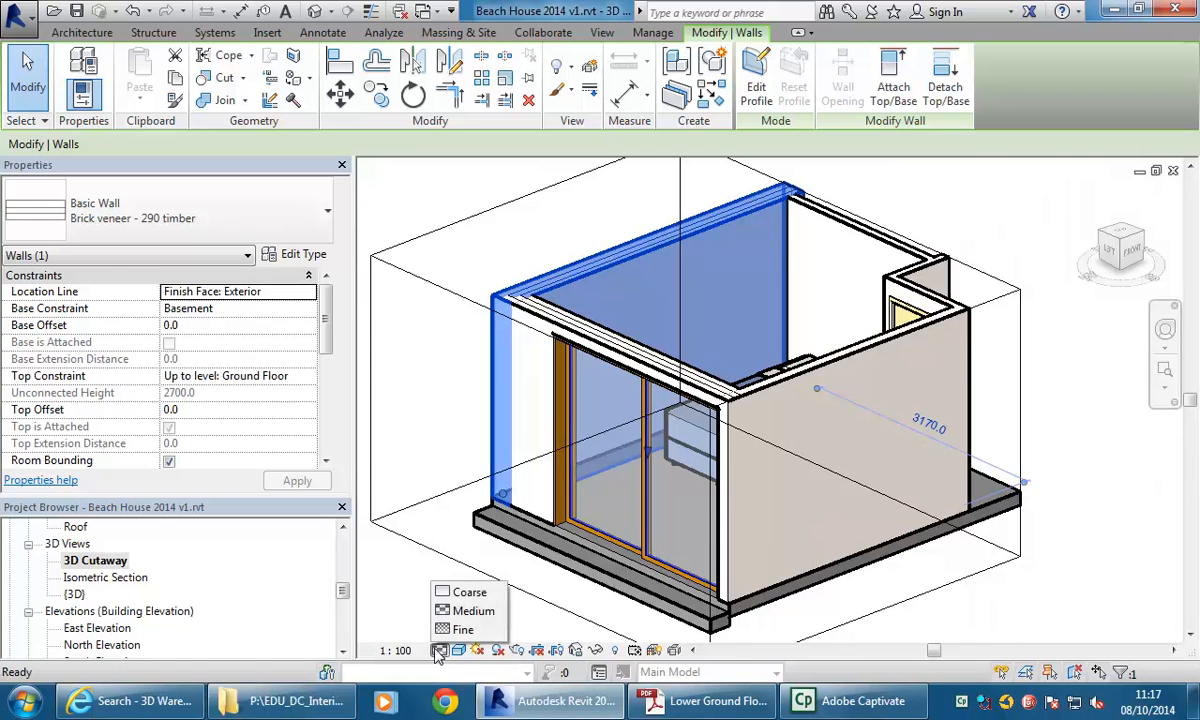
click(466, 593)
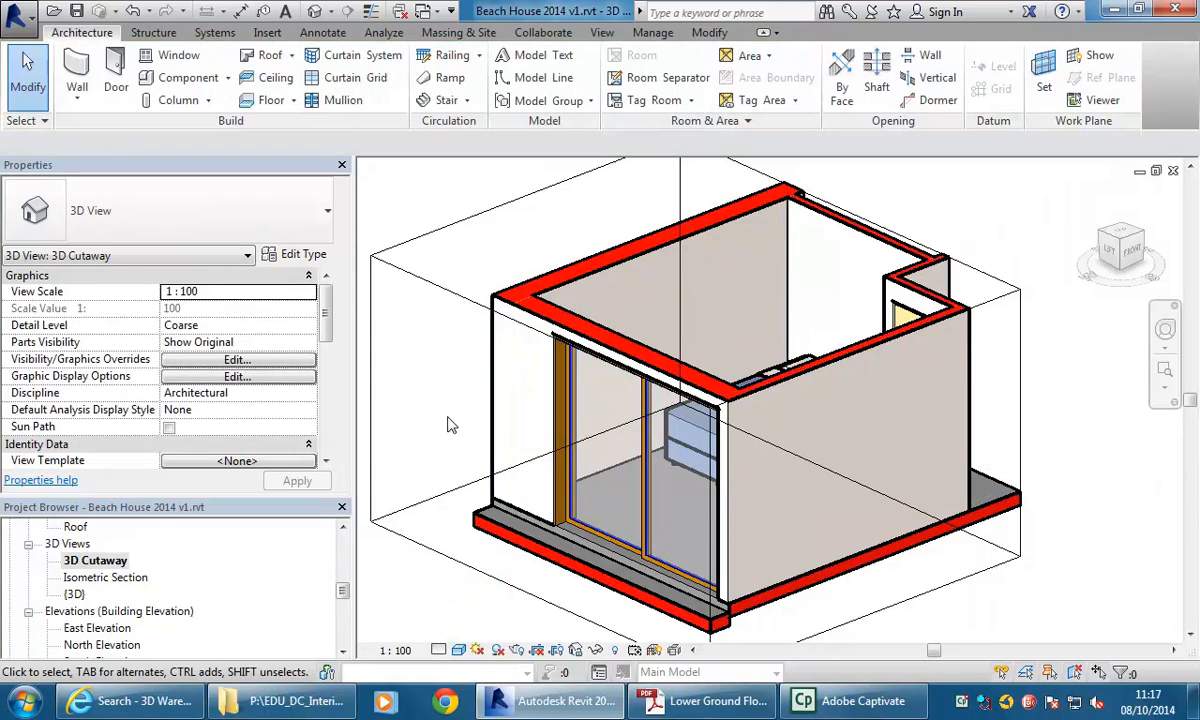
Return the view's detail level to Medium.
shift+middle_drag(415, 420, 458, 420)
click(439, 651)
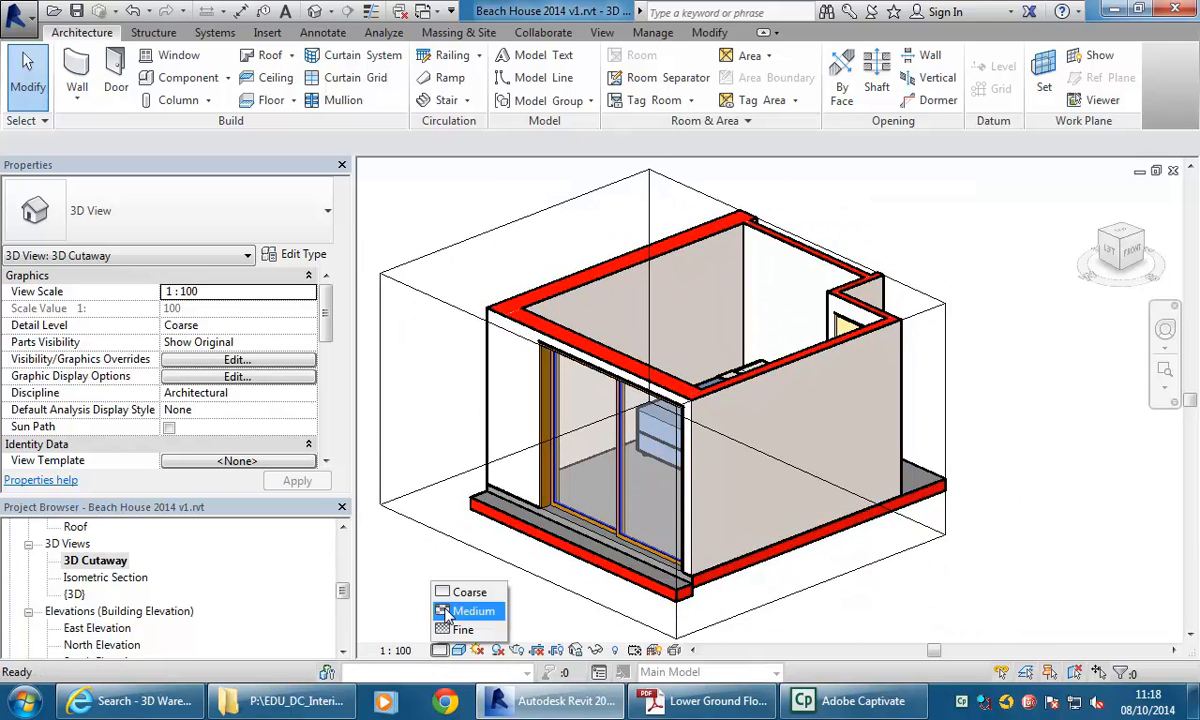
click(445, 611)
Open the structure assembly of the bedroom's Brick veneer - 290 timber wall type and review its layers.
shift+middle_drag(447, 415, 523, 289)
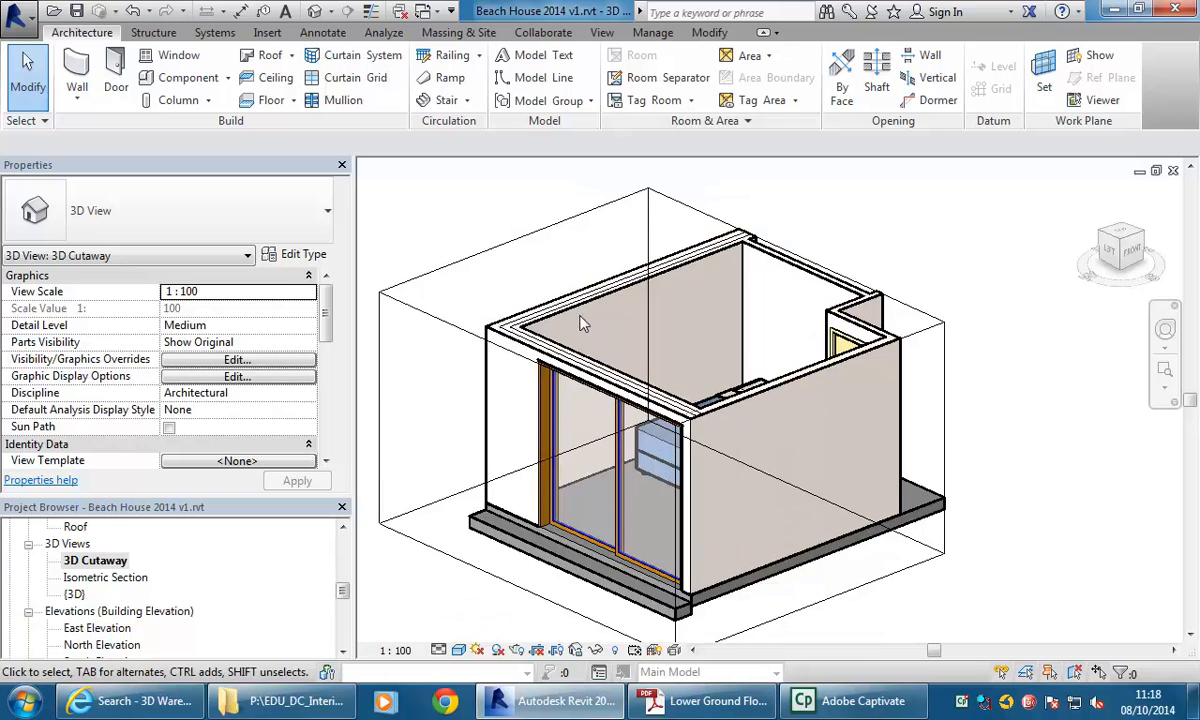
click(577, 316)
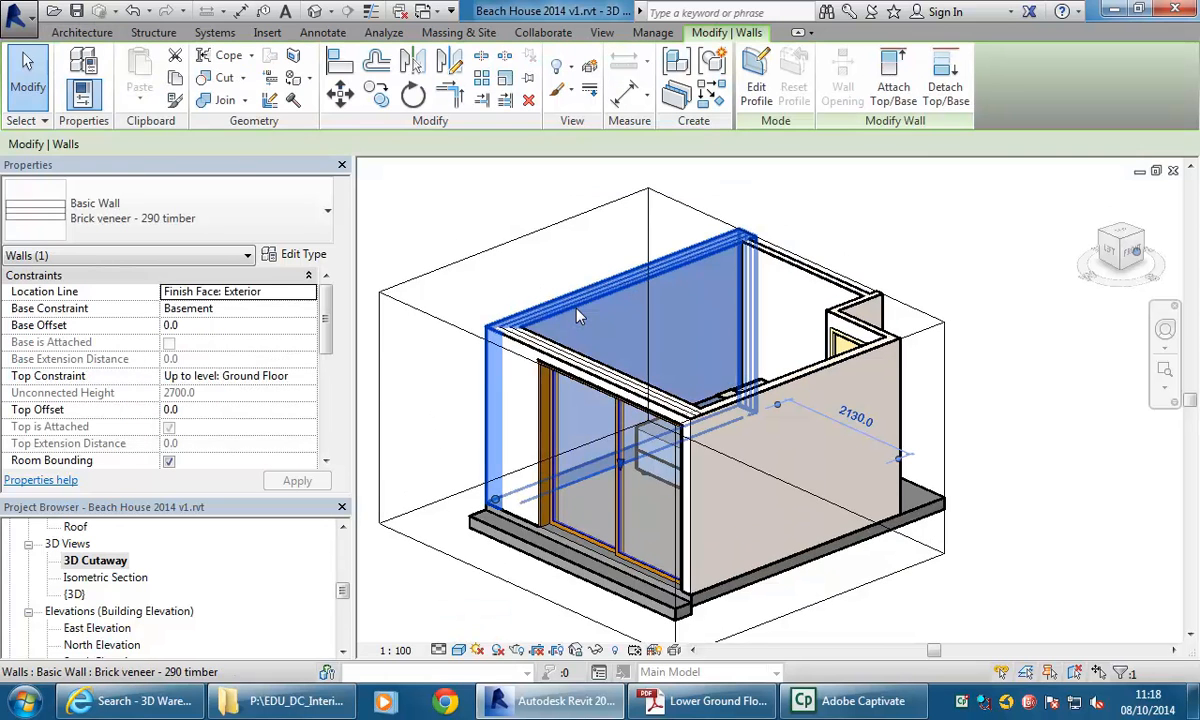
click(297, 254)
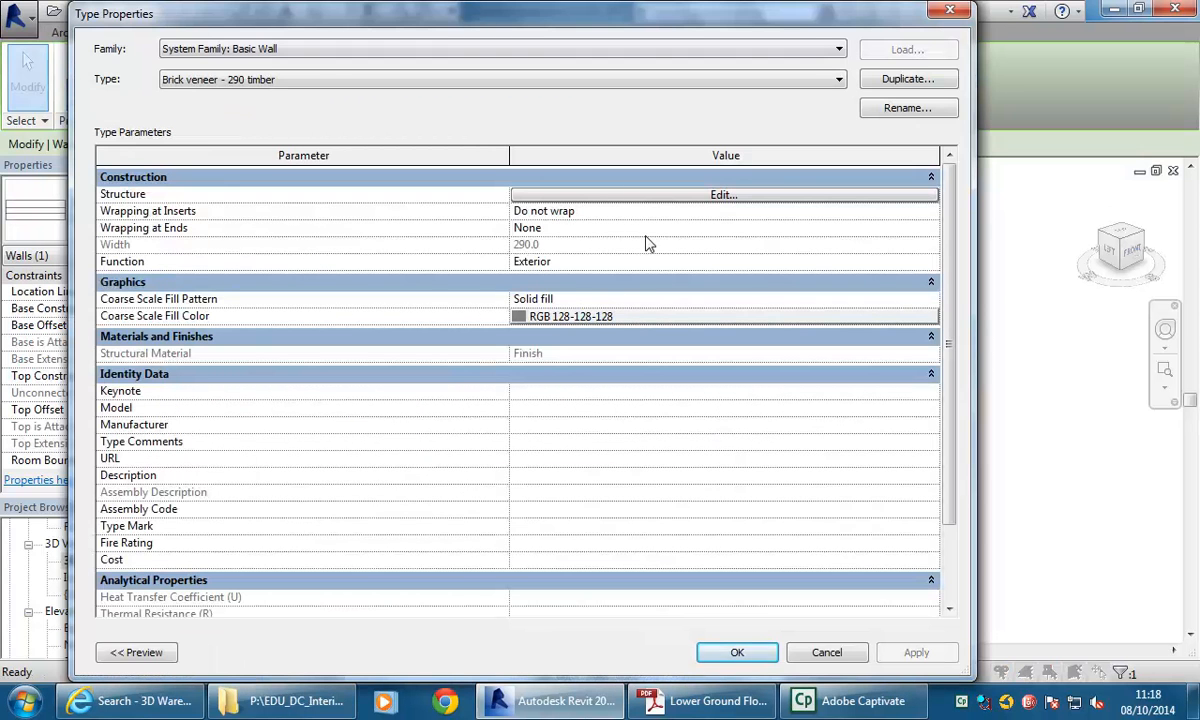
click(640, 196)
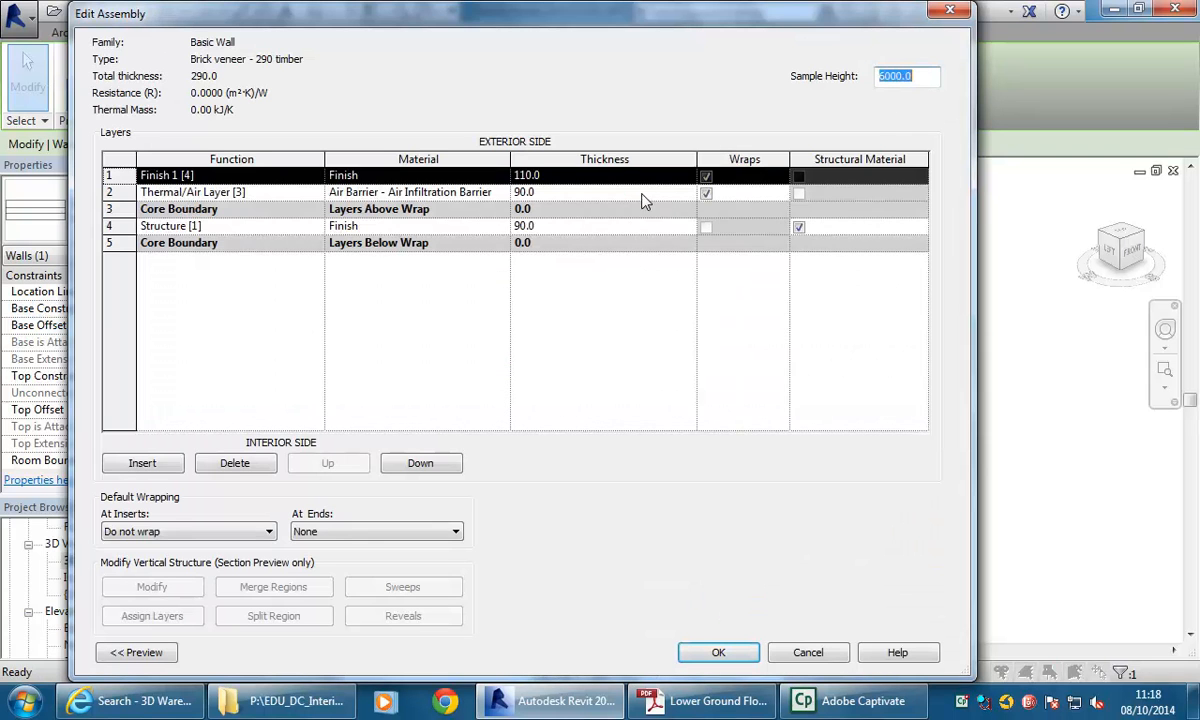
click(273, 178)
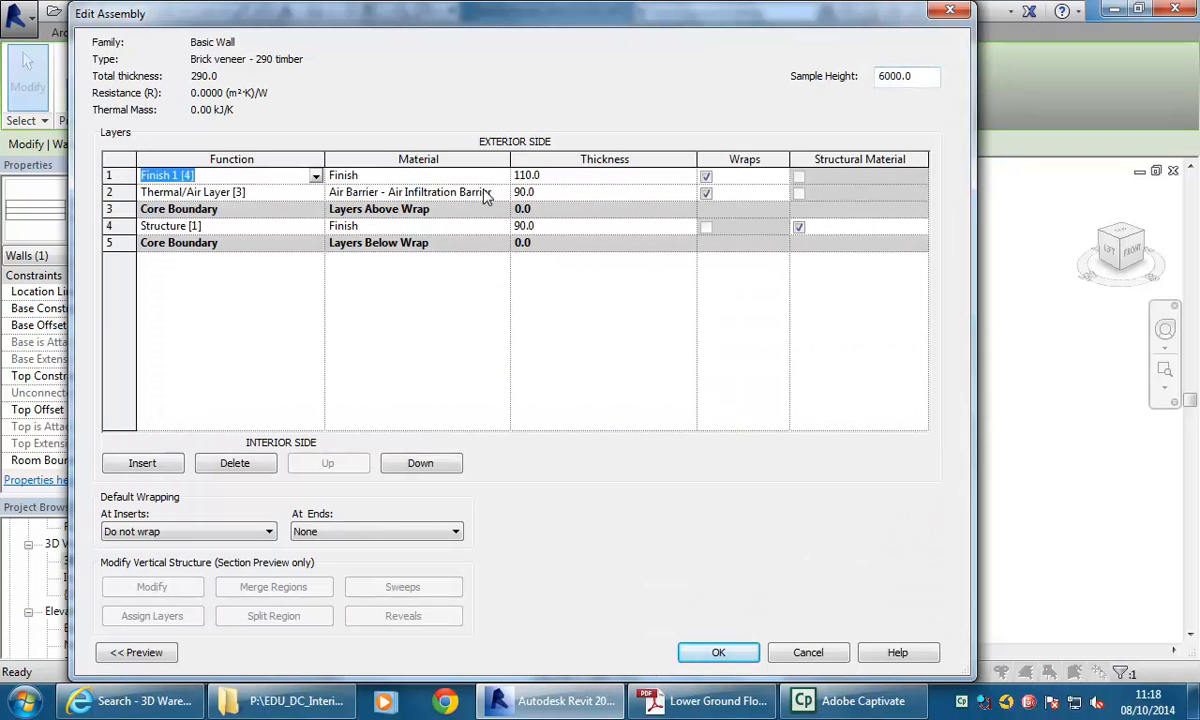
click(452, 192)
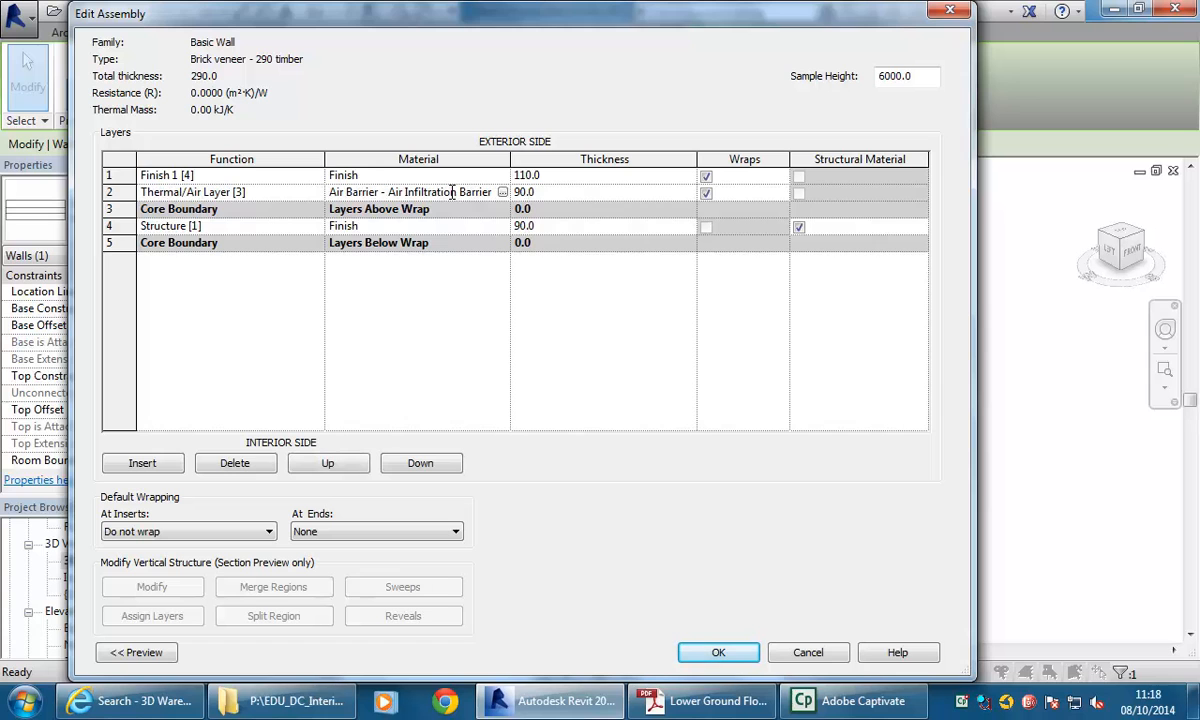
click(437, 227)
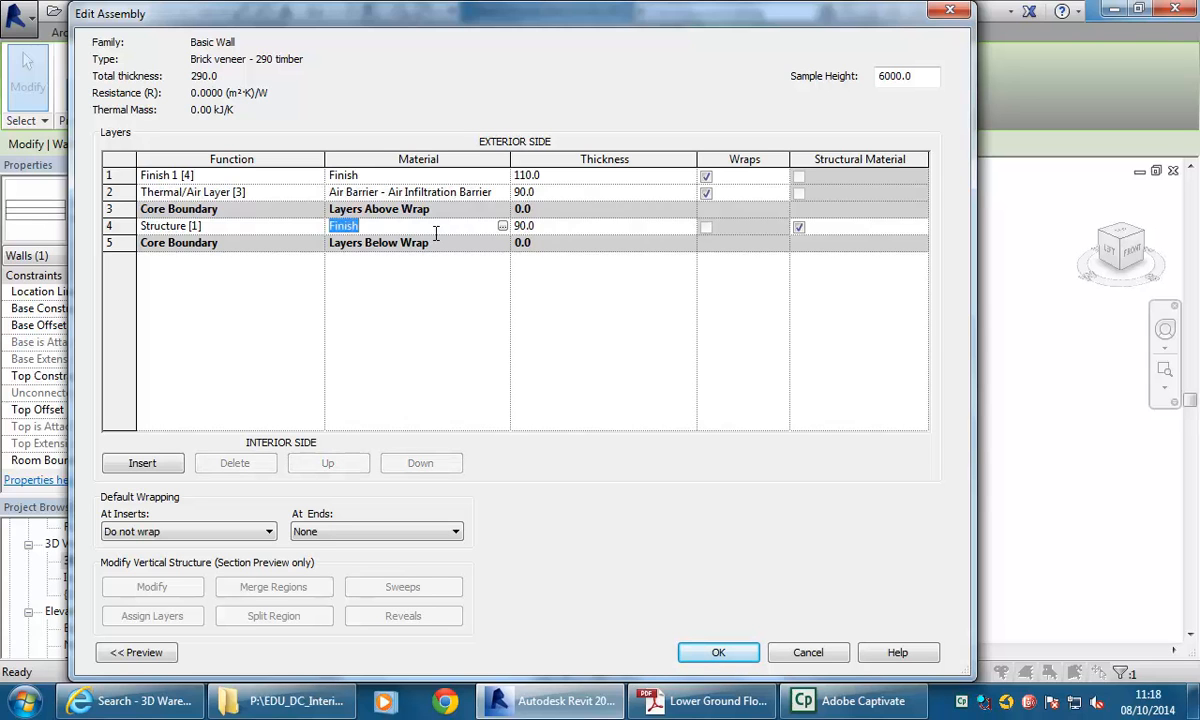
click(419, 228)
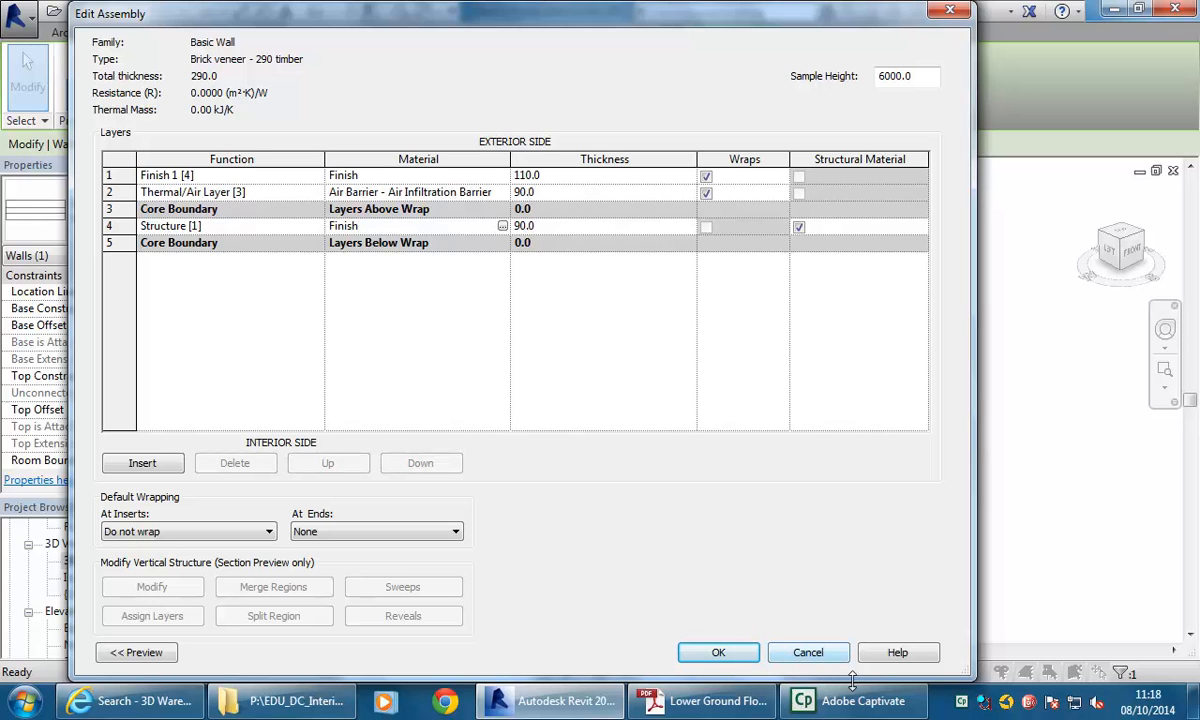
click(451, 192)
click(449, 225)
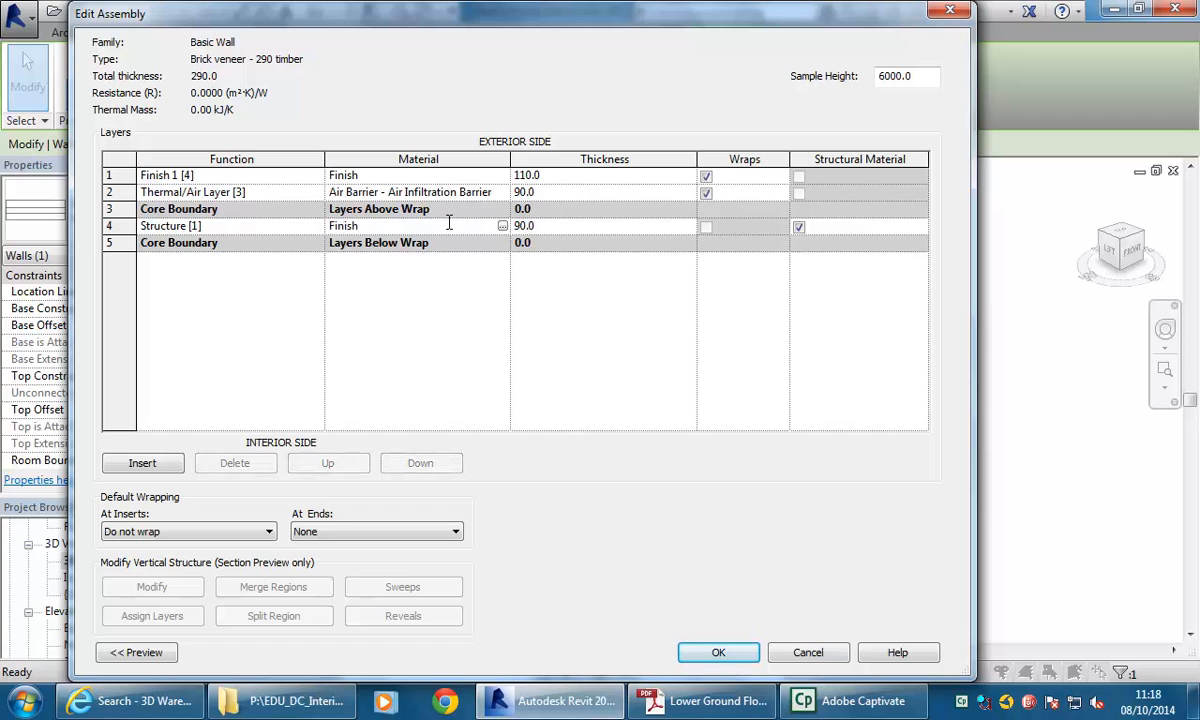
Set the Thermal/Air Layer thickness to 50 in the wall assembly.
click(547, 226)
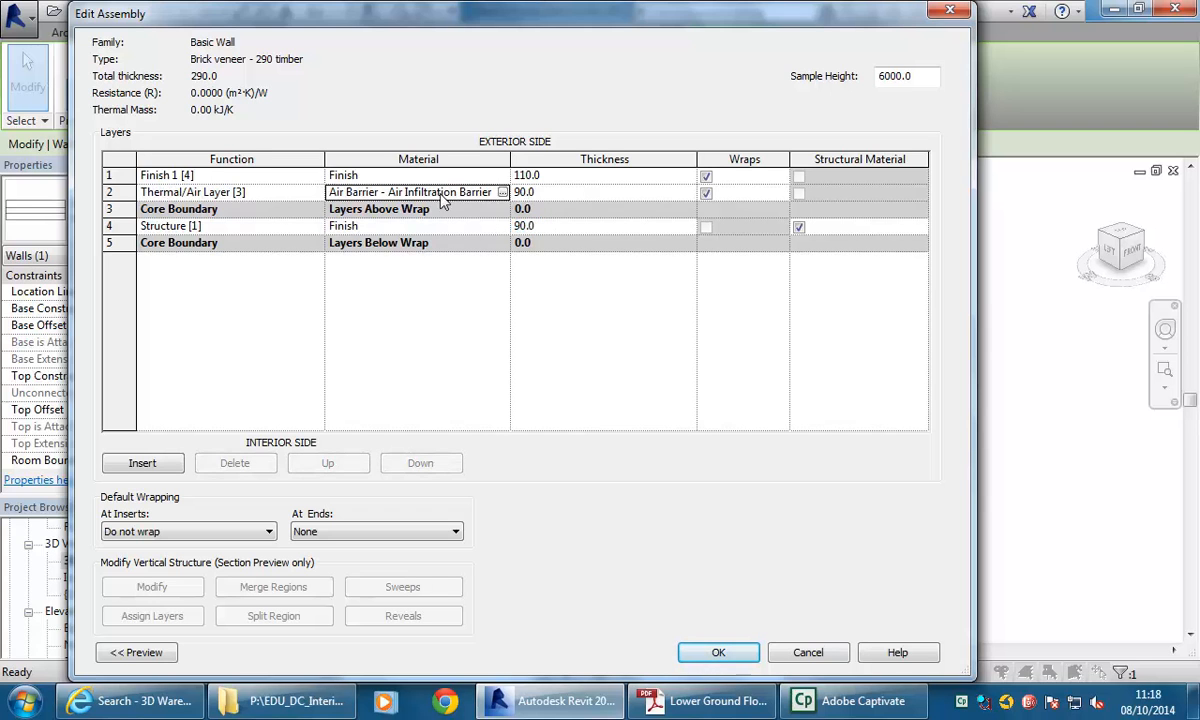
click(381, 192)
click(563, 192)
text(50)
click(530, 226)
click(541, 226)
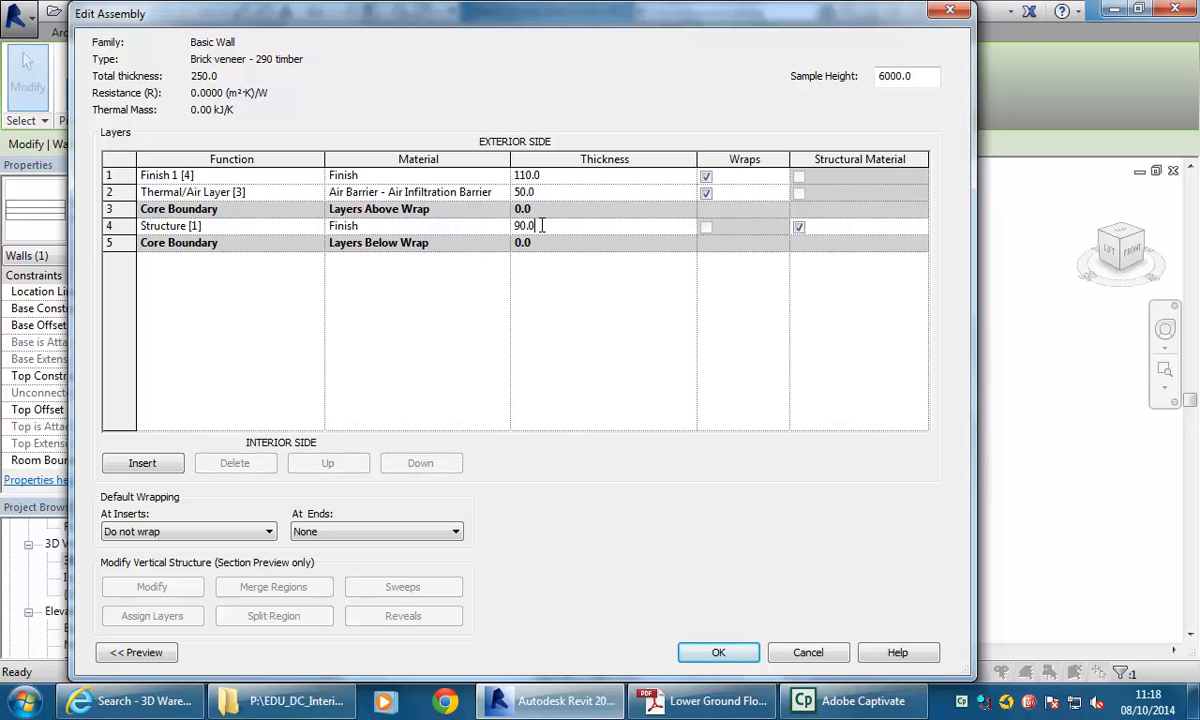
drag(530, 224, 494, 224)
Insert a new layer at the exterior side of the assembly with a thickness of 10.
click(409, 175)
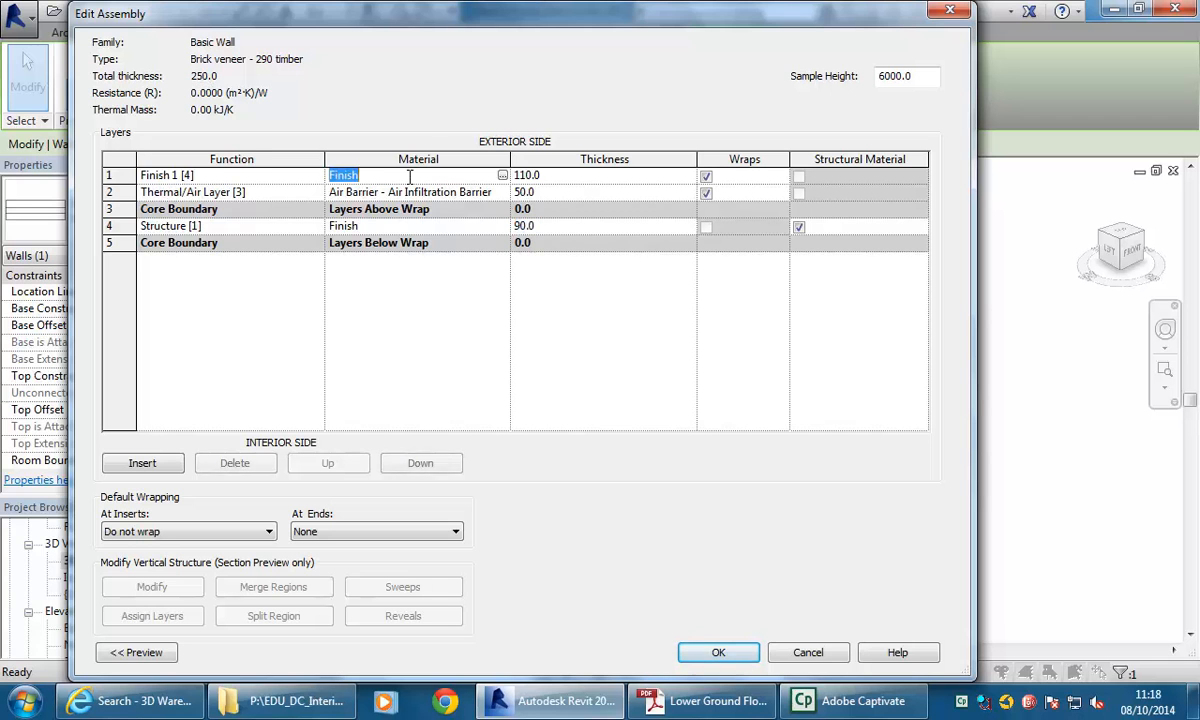
click(595, 175)
click(420, 180)
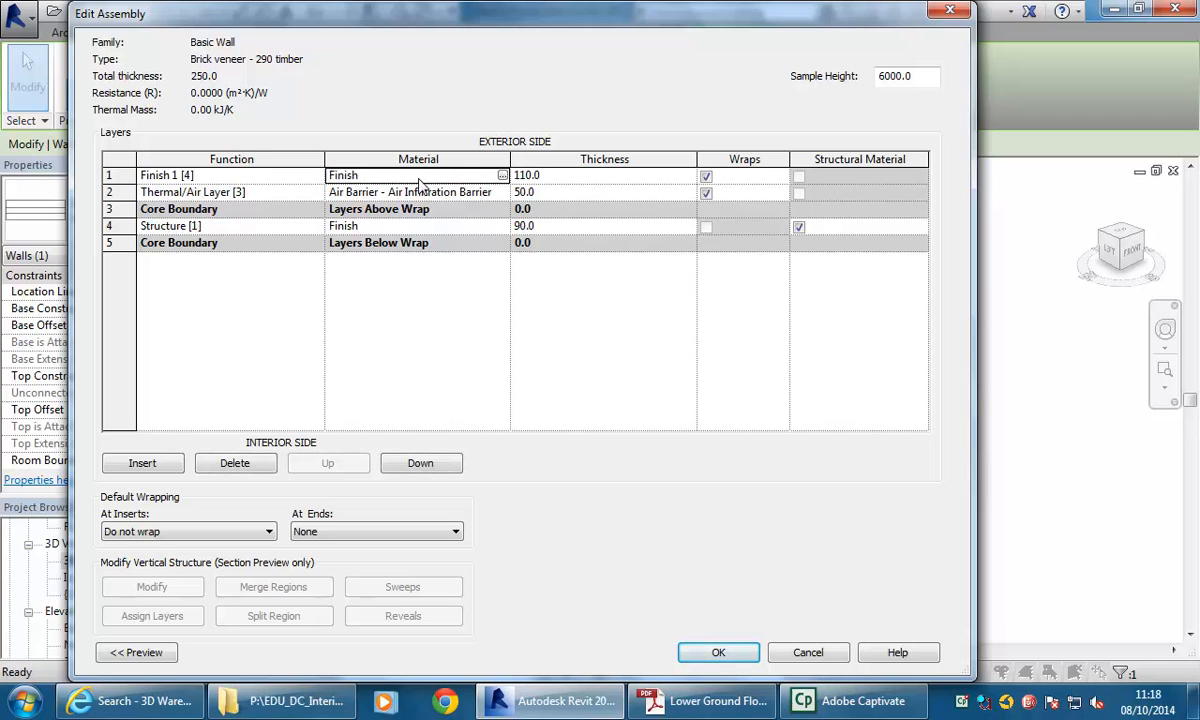
click(141, 461)
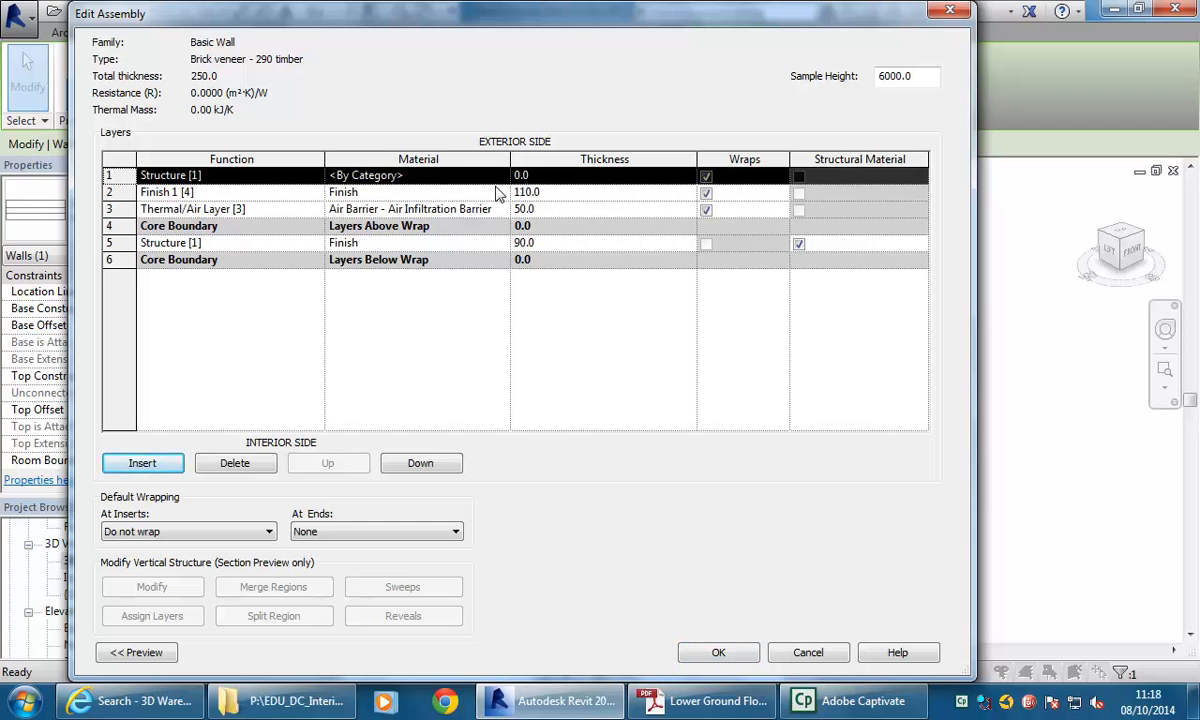
click(558, 176)
text(10)
Assign Plasterboard as the new layer's material.
click(405, 175)
click(502, 175)
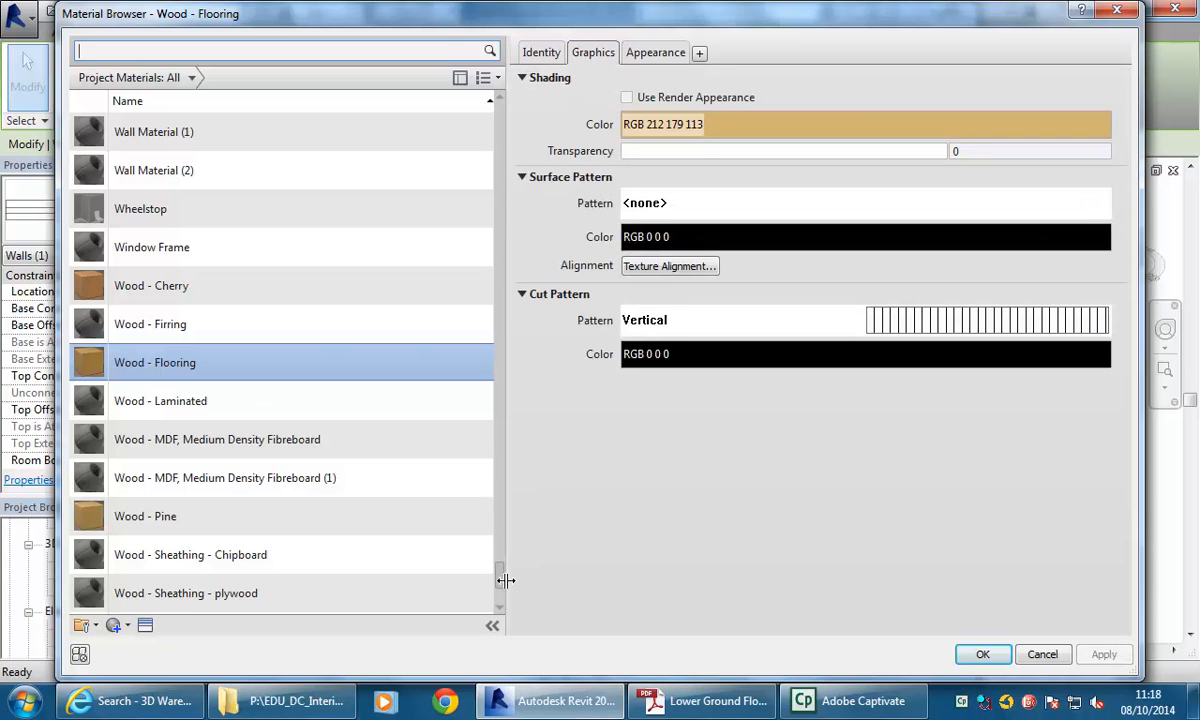
drag(501, 584, 498, 437)
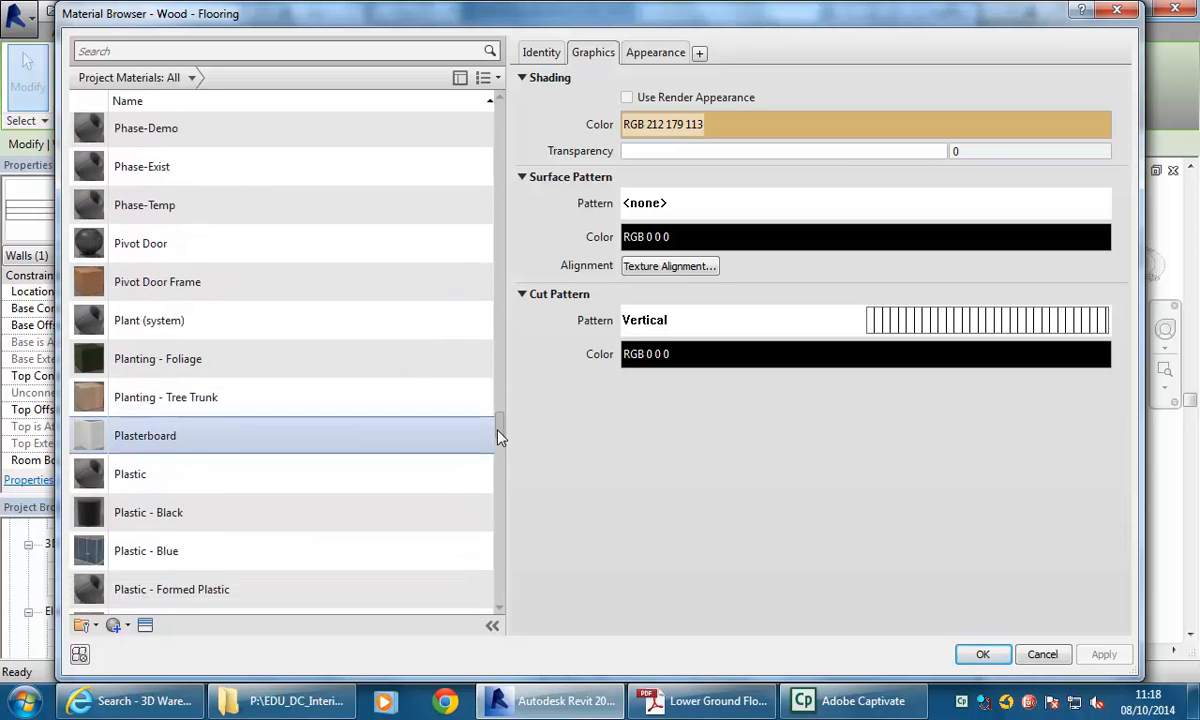
click(185, 440)
click(983, 656)
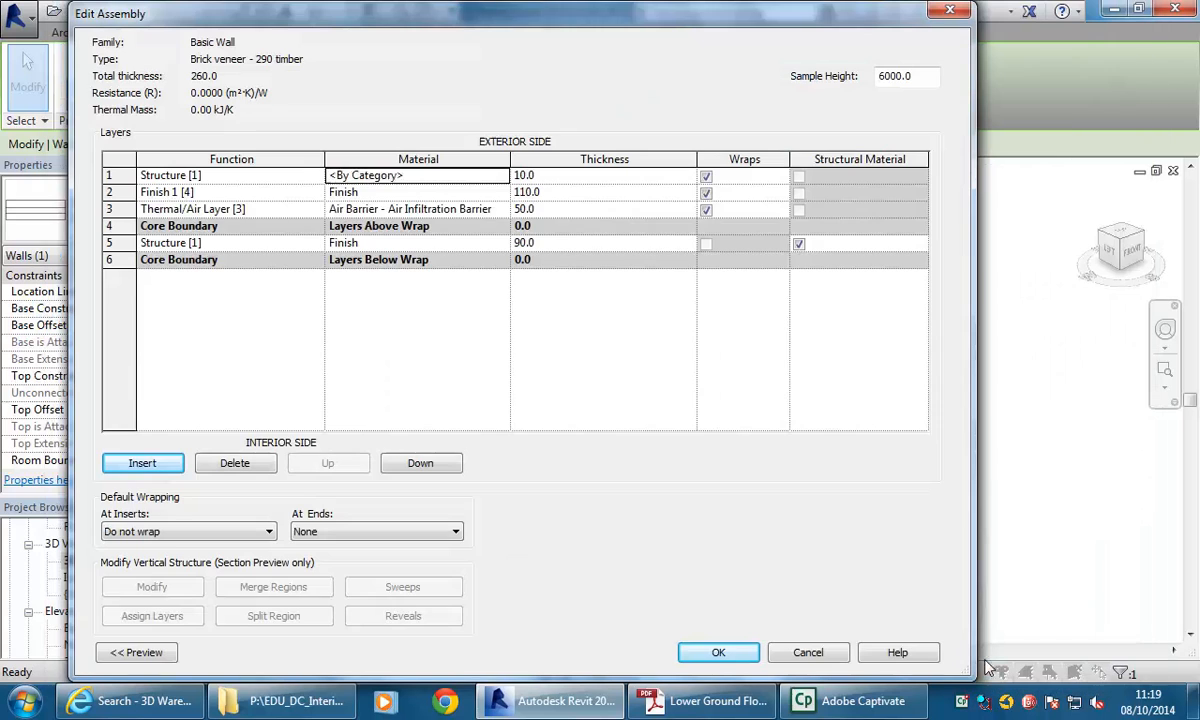
click(407, 176)
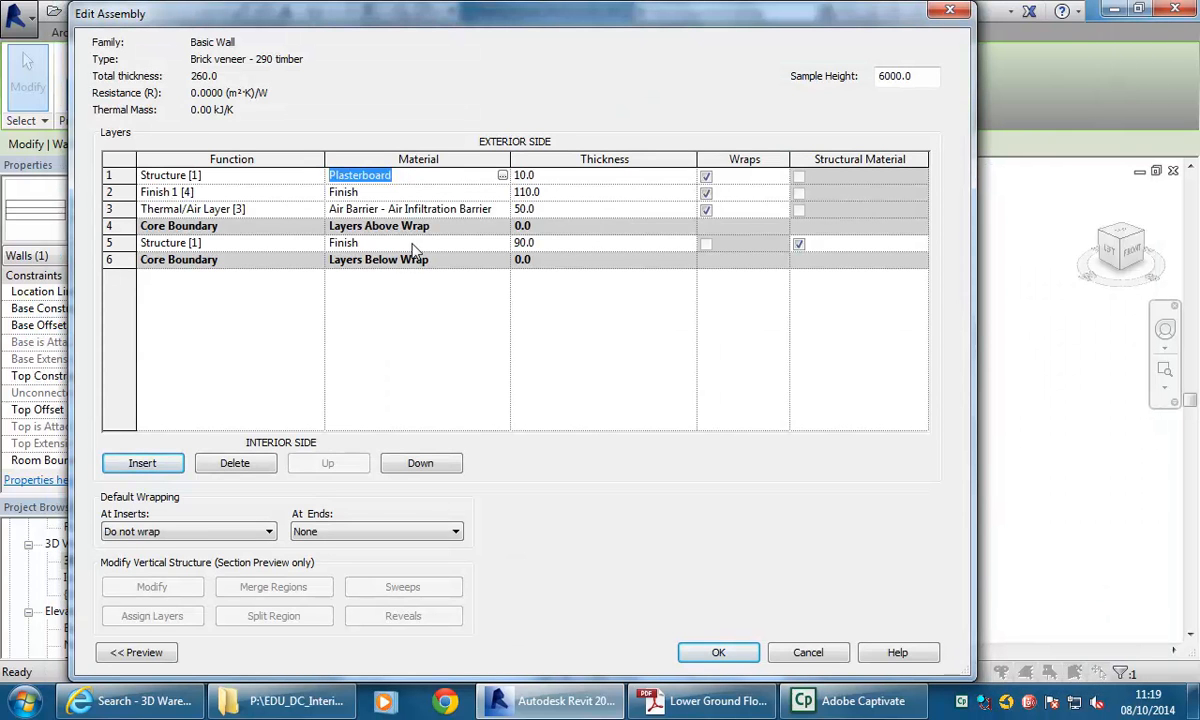
Set the new exterior layer's function to Finish 1 [4].
click(382, 242)
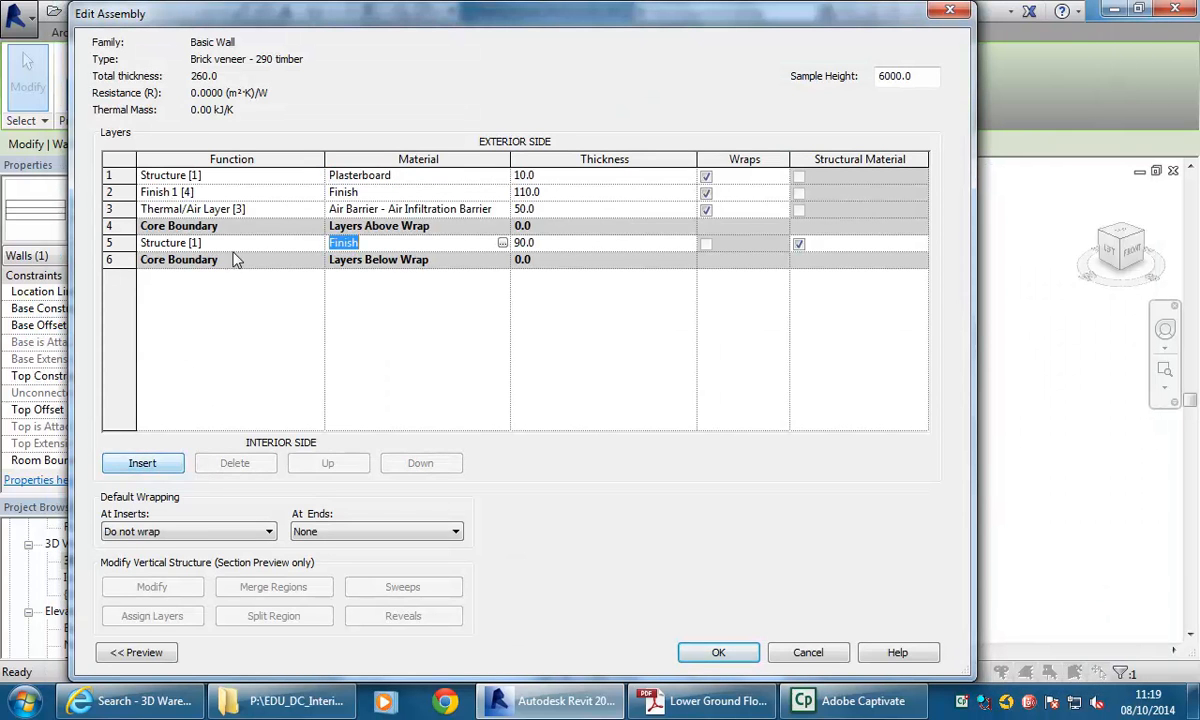
click(393, 172)
click(250, 173)
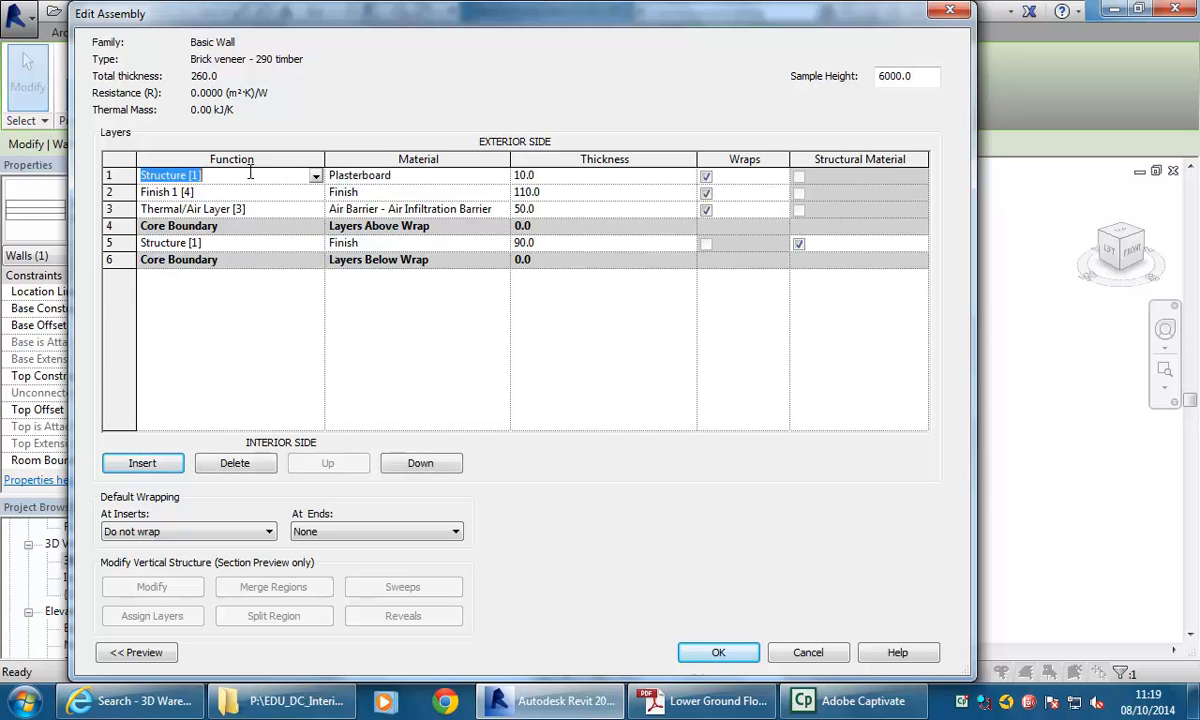
click(315, 175)
click(165, 234)
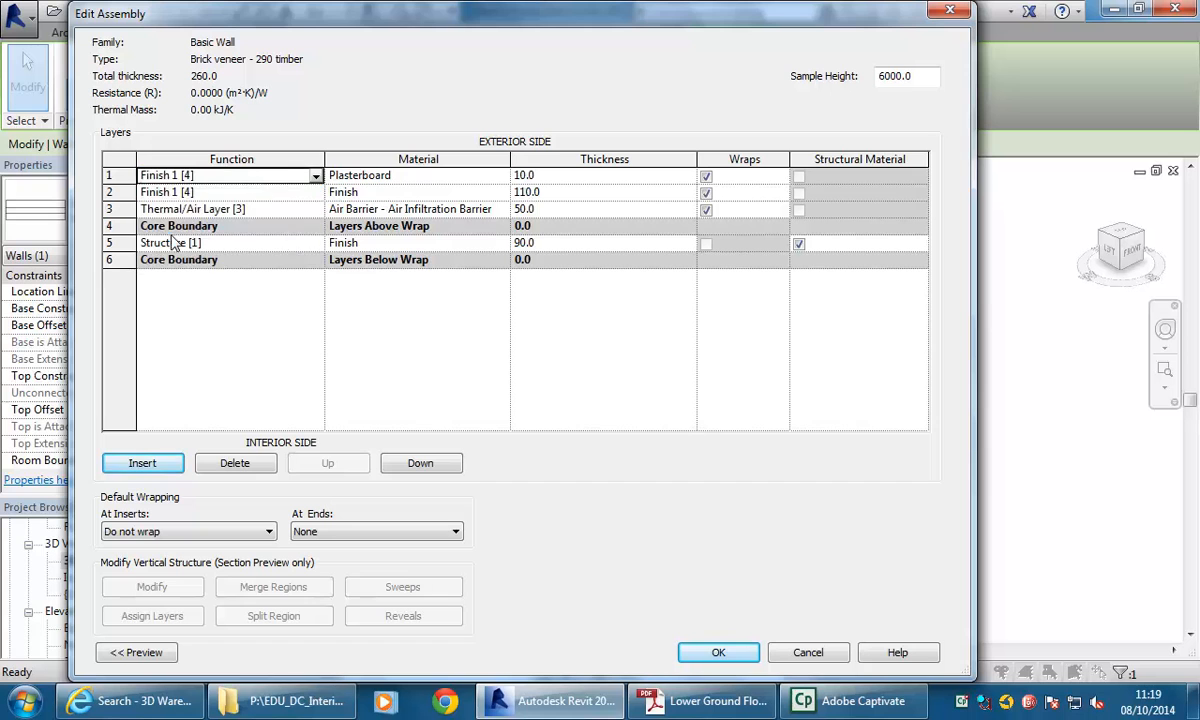
Review the function and thickness cells of the finish and thermal layers in the assembly.
click(221, 192)
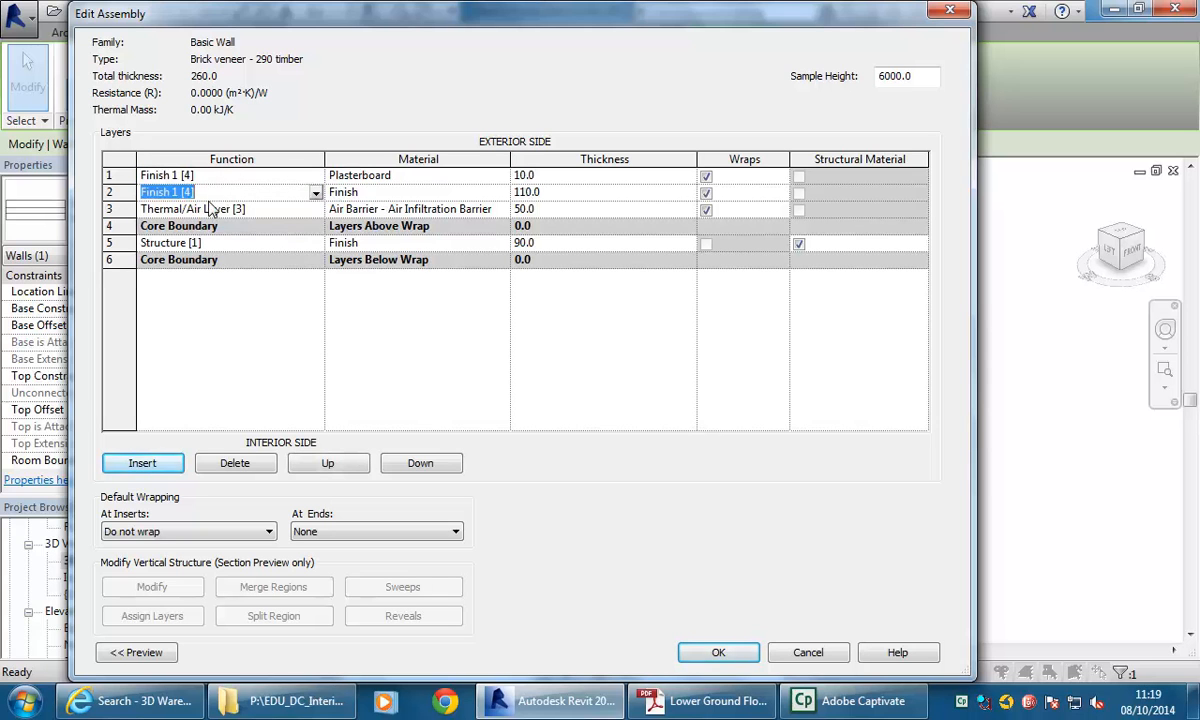
click(209, 193)
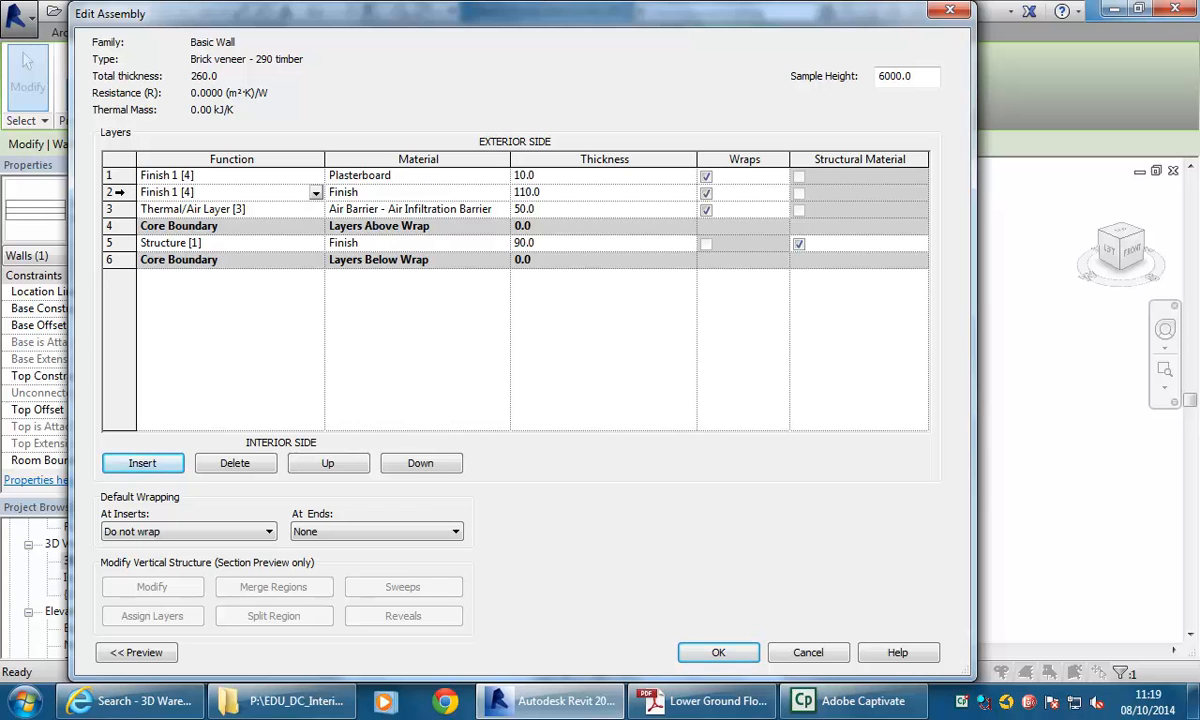
click(575, 195)
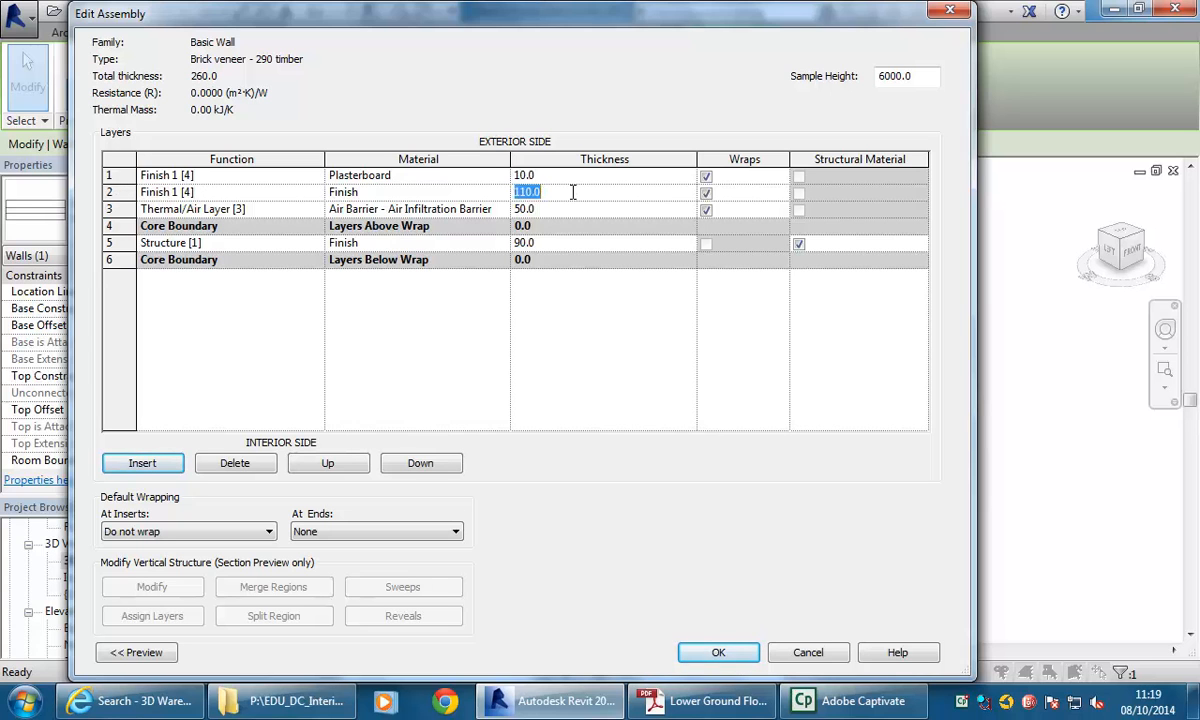
click(232, 192)
click(575, 196)
click(580, 192)
click(268, 211)
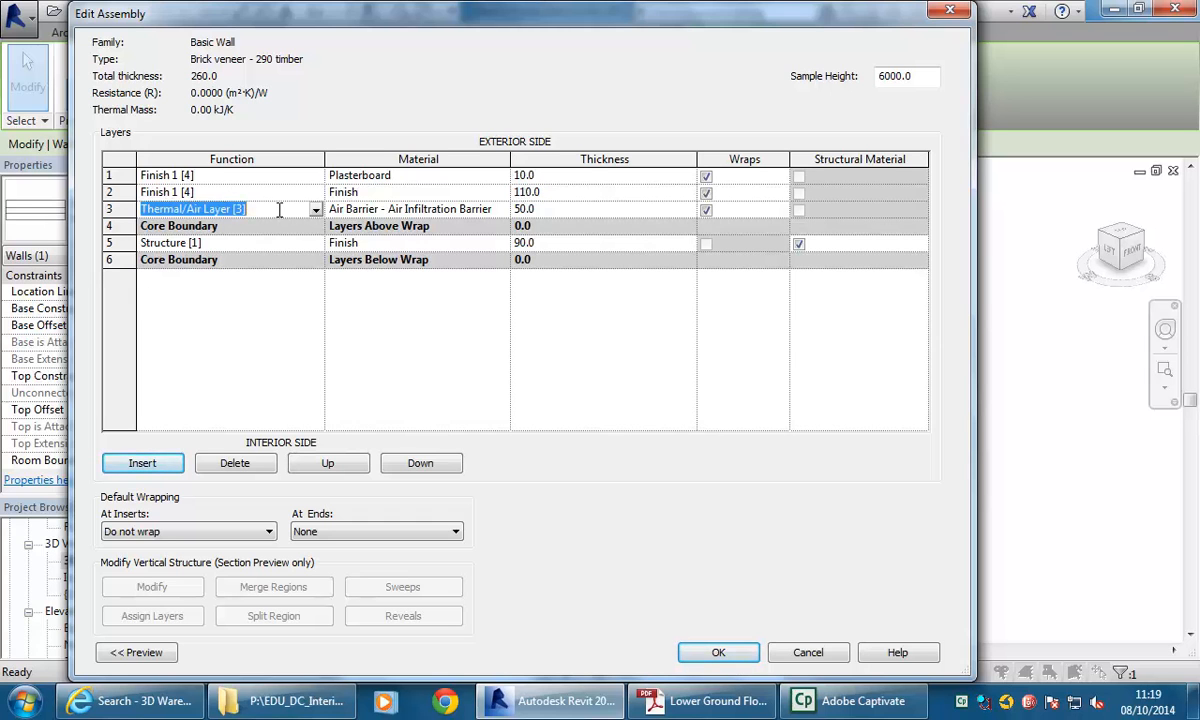
click(280, 209)
Set the Structure layer's thickness to 110.
click(241, 242)
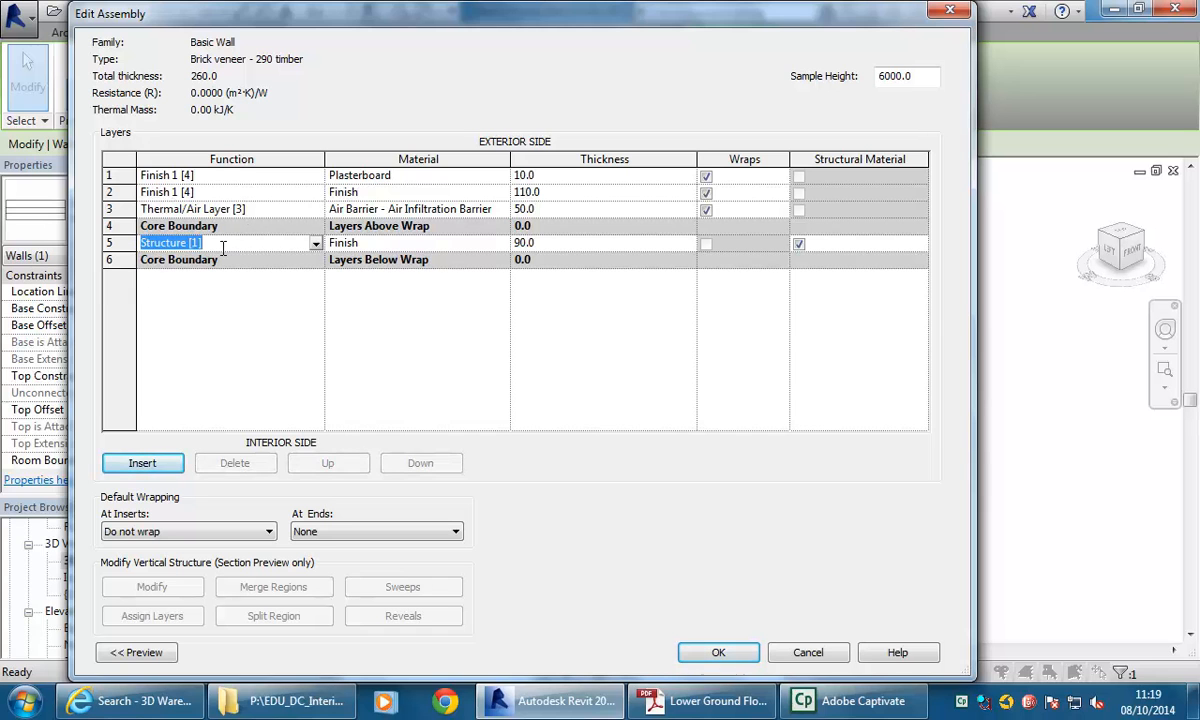
click(465, 243)
click(588, 244)
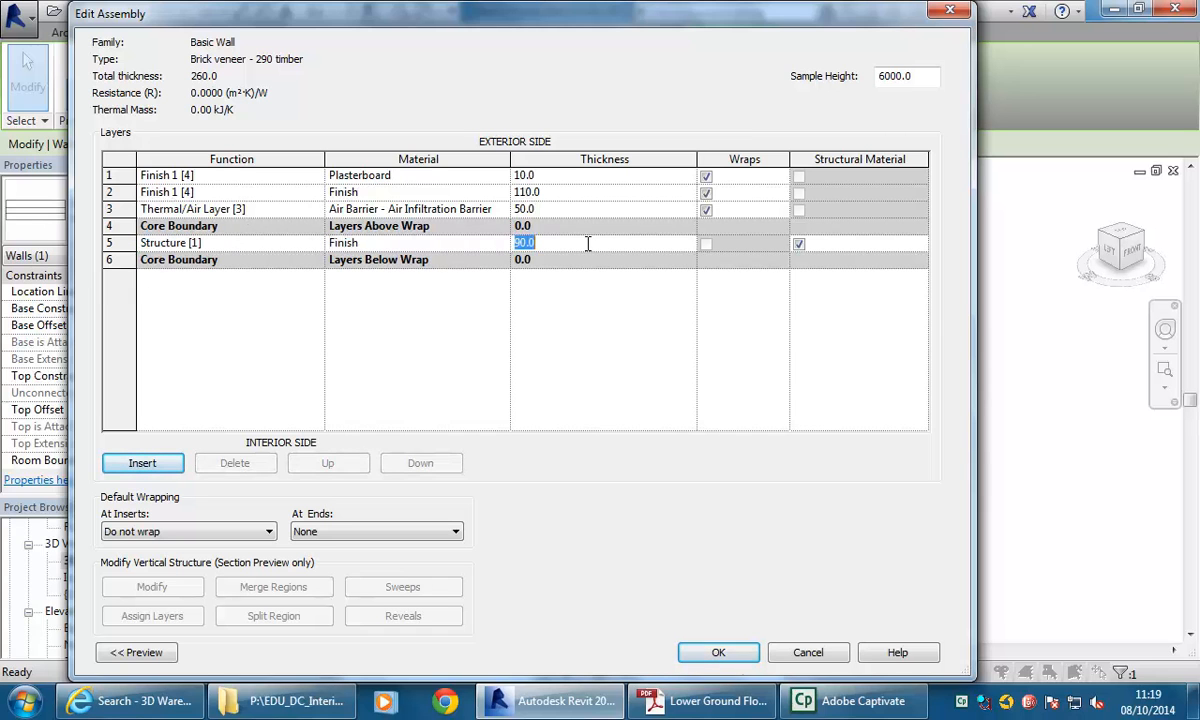
text(110)
click(445, 249)
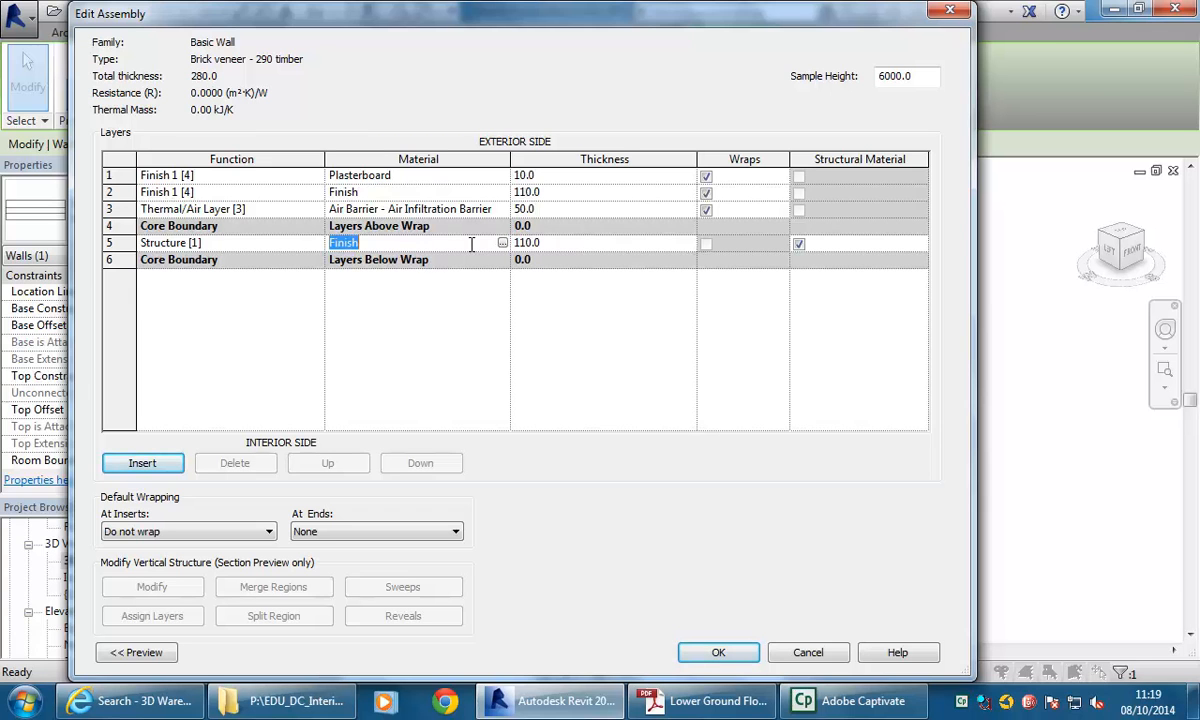
Insert a new layer, move it to the interior side below the core boundary, and set its thickness to 10.
click(225, 248)
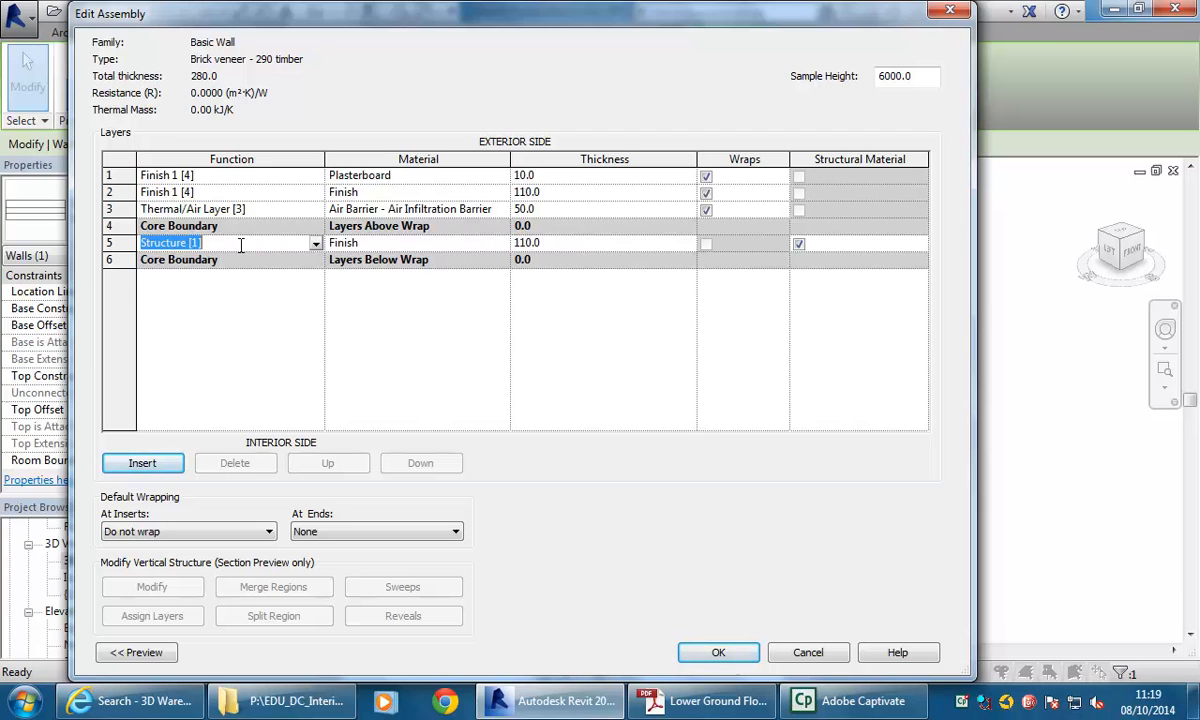
click(142, 463)
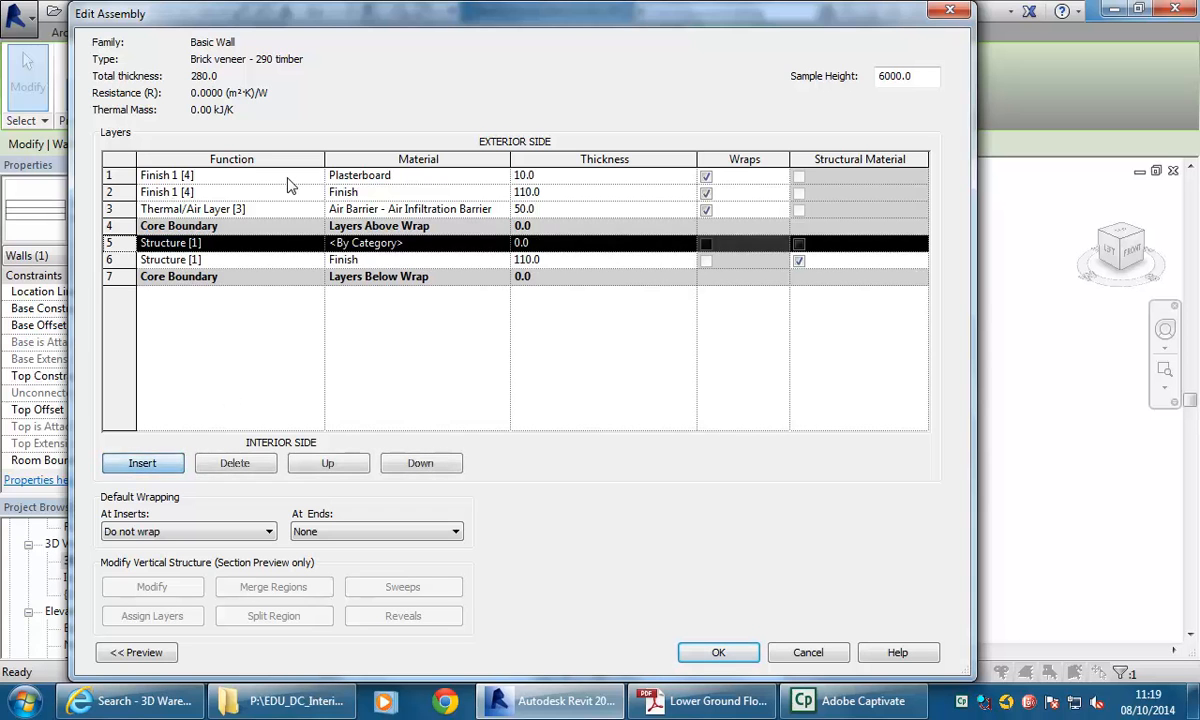
click(420, 463)
click(420, 463)
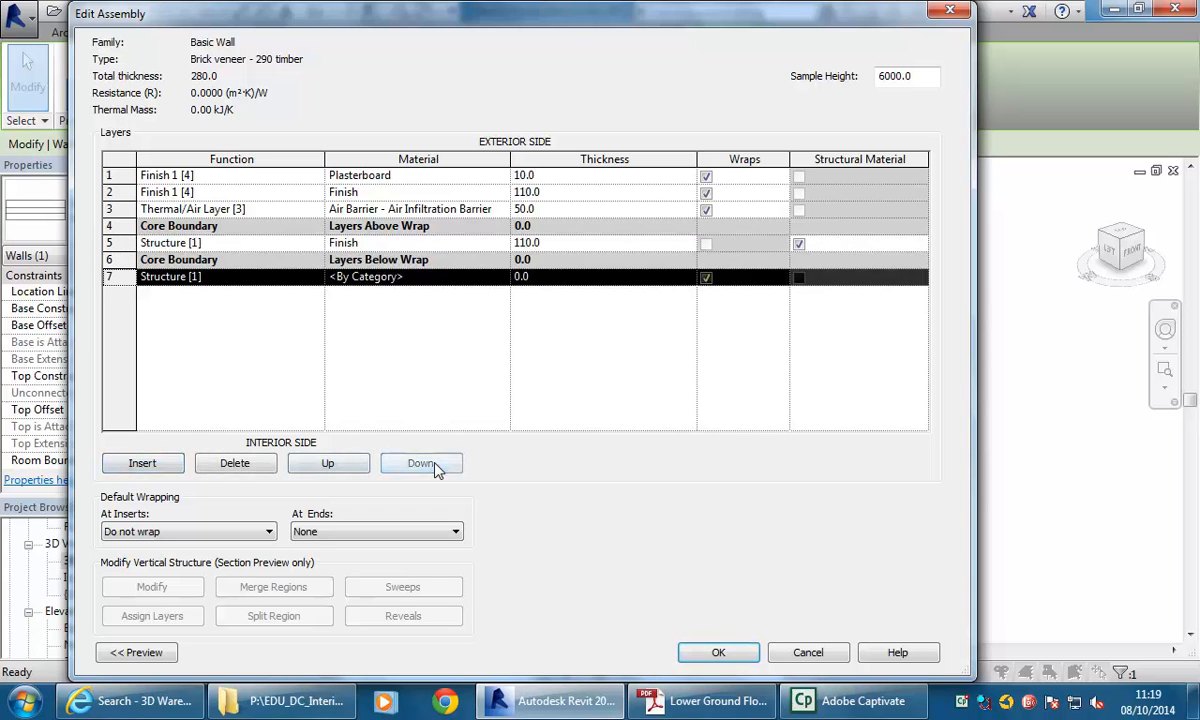
click(578, 277)
text(10)
click(450, 276)
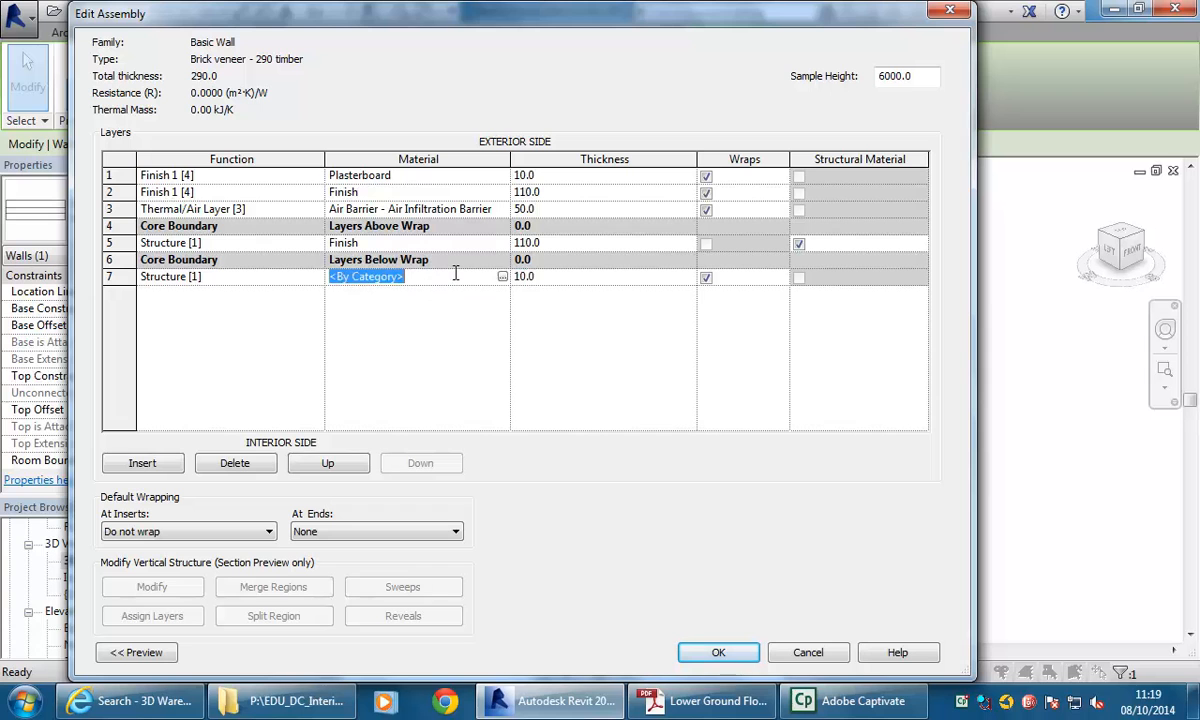
Set the interior layer's function to Finish 2 [5].
click(222, 276)
click(315, 277)
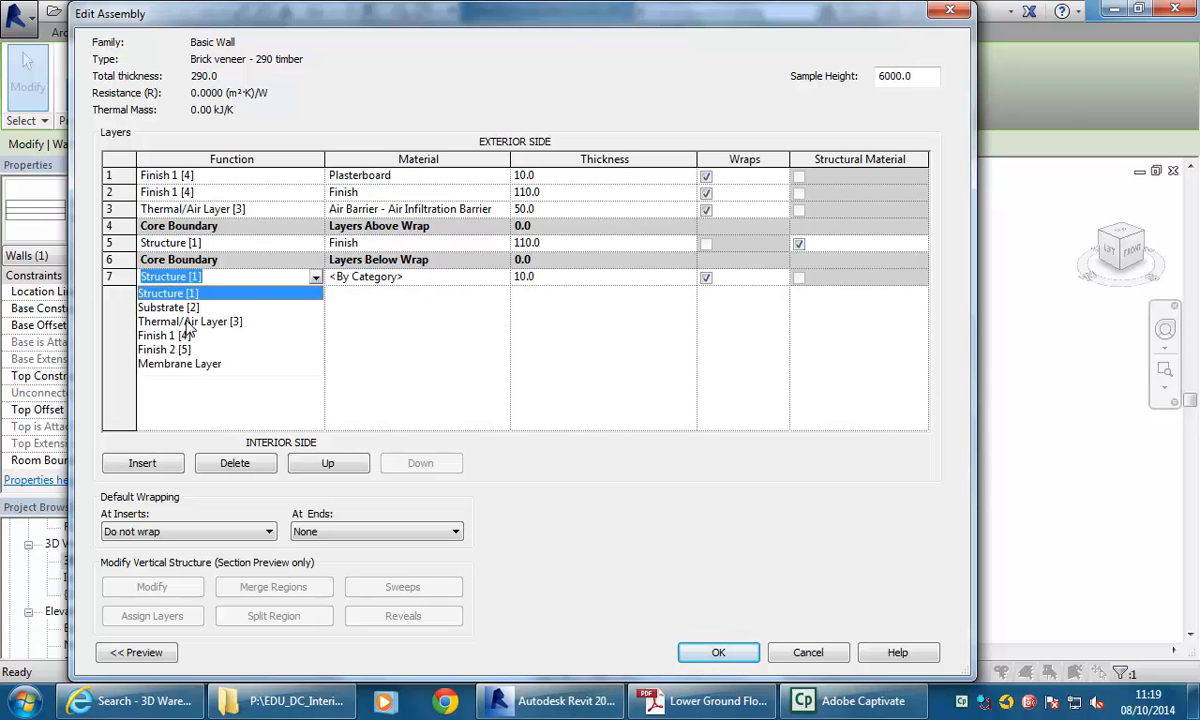
click(160, 347)
Assign Plasterboard as the interior layer's material and confirm the wall type changes.
click(386, 276)
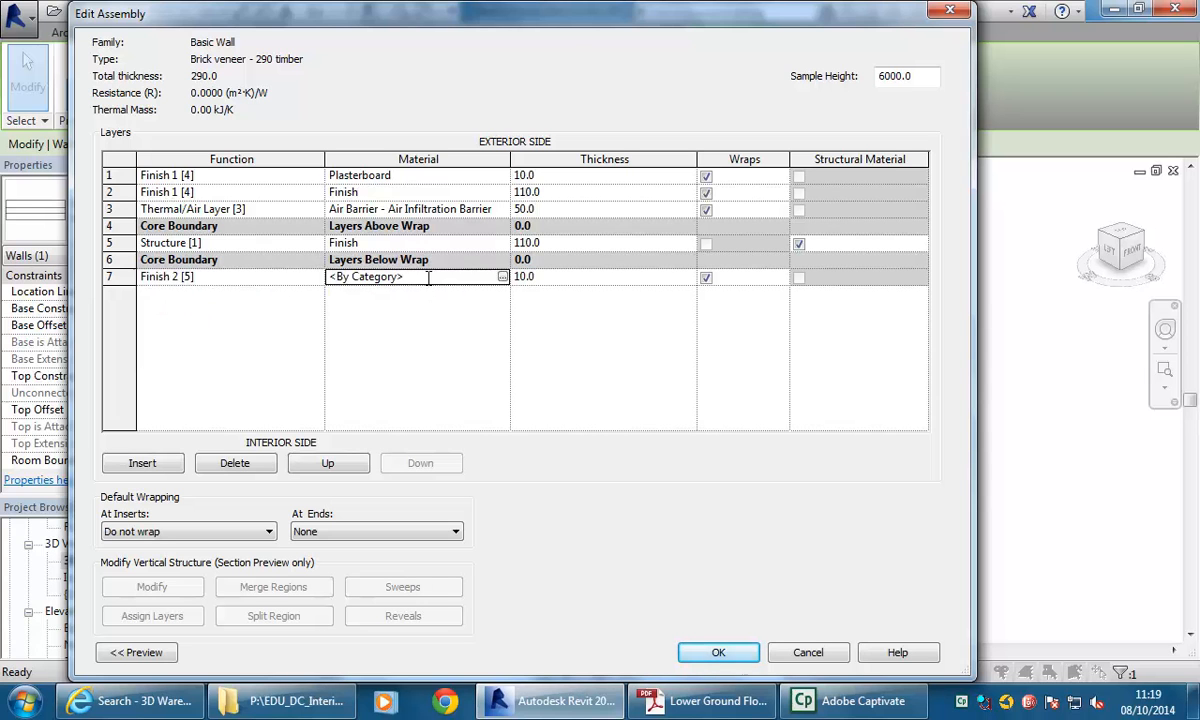
click(500, 277)
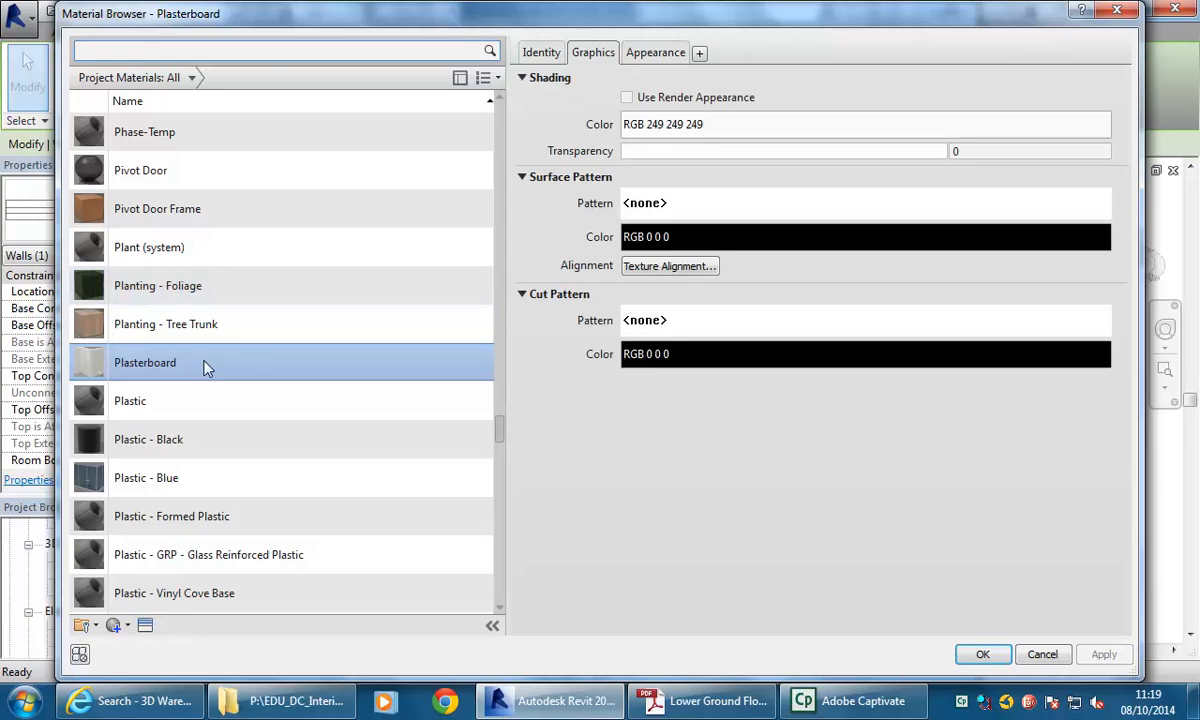
click(1000, 660)
click(560, 277)
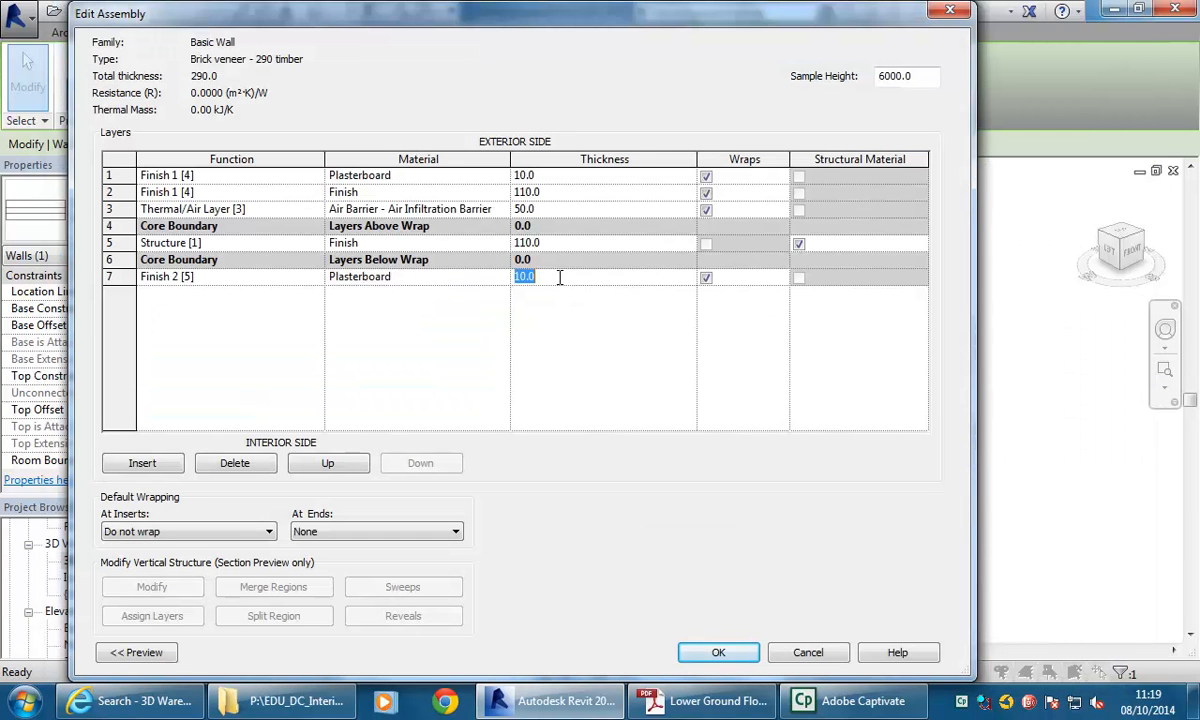
click(716, 650)
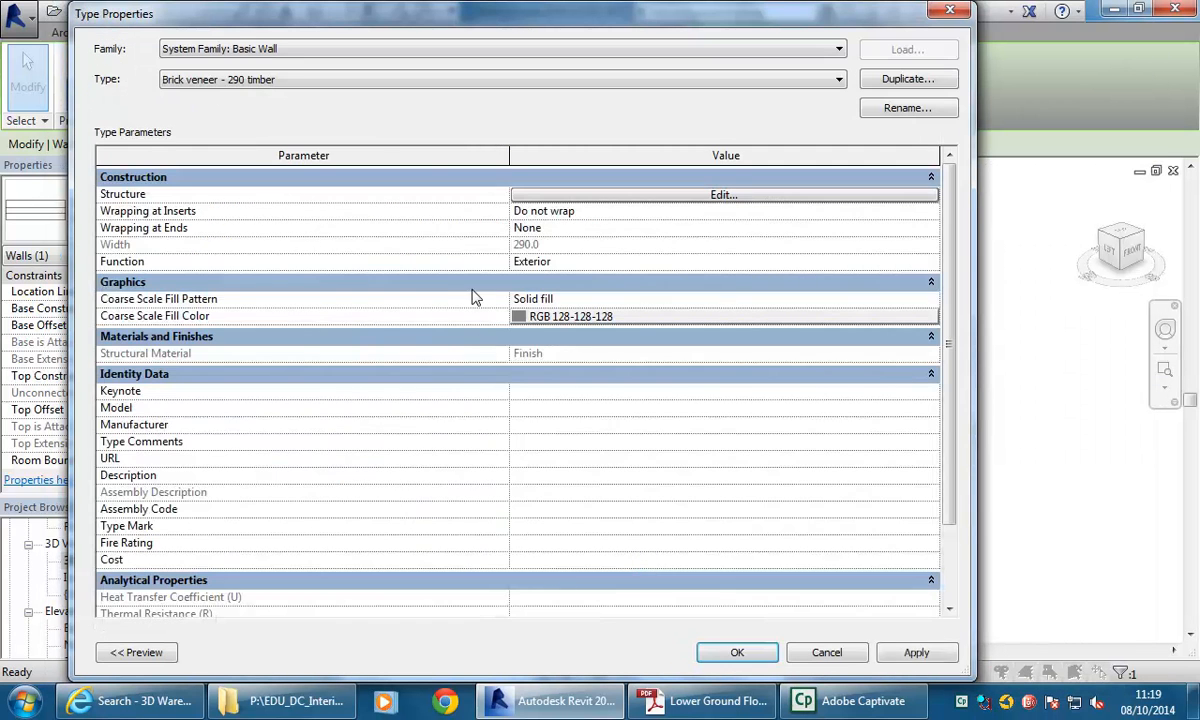
click(740, 652)
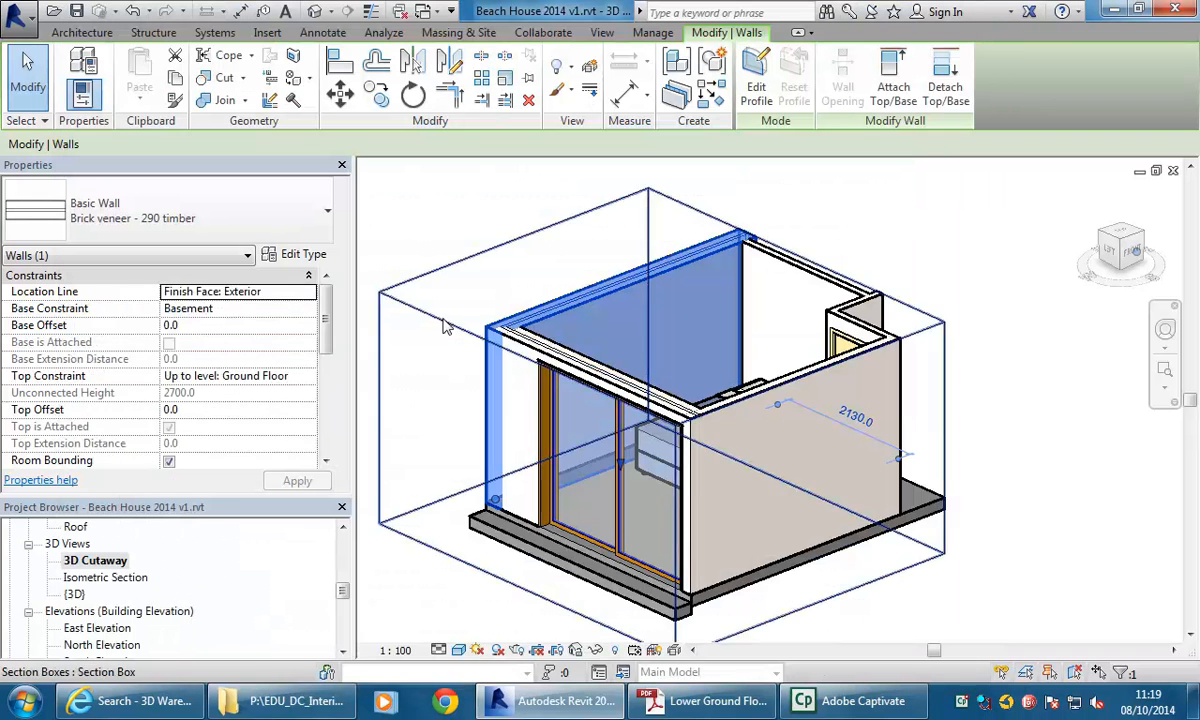
Adjust the 3D Cutaway view's section box around the bedroom.
scroll(640, 270, up, 3)
key(Escape)
scroll(490, 275, up, 1)
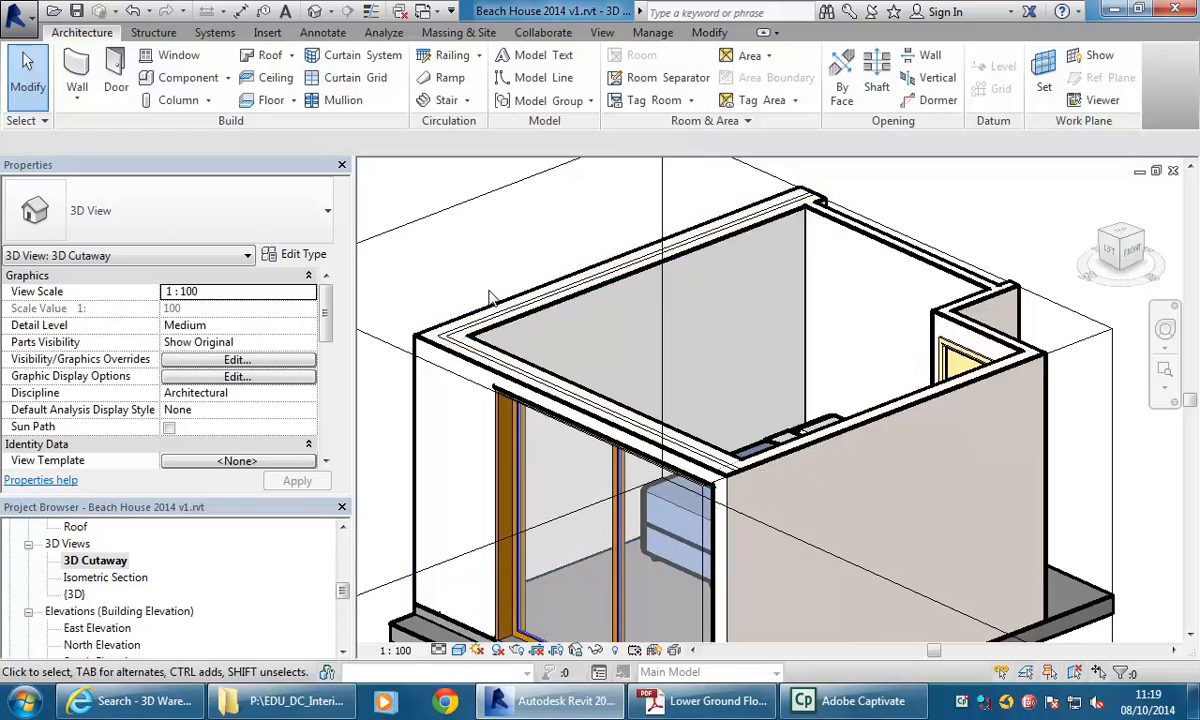
scroll(500, 300, down, 1)
middle_drag(637, 324, 600, 324)
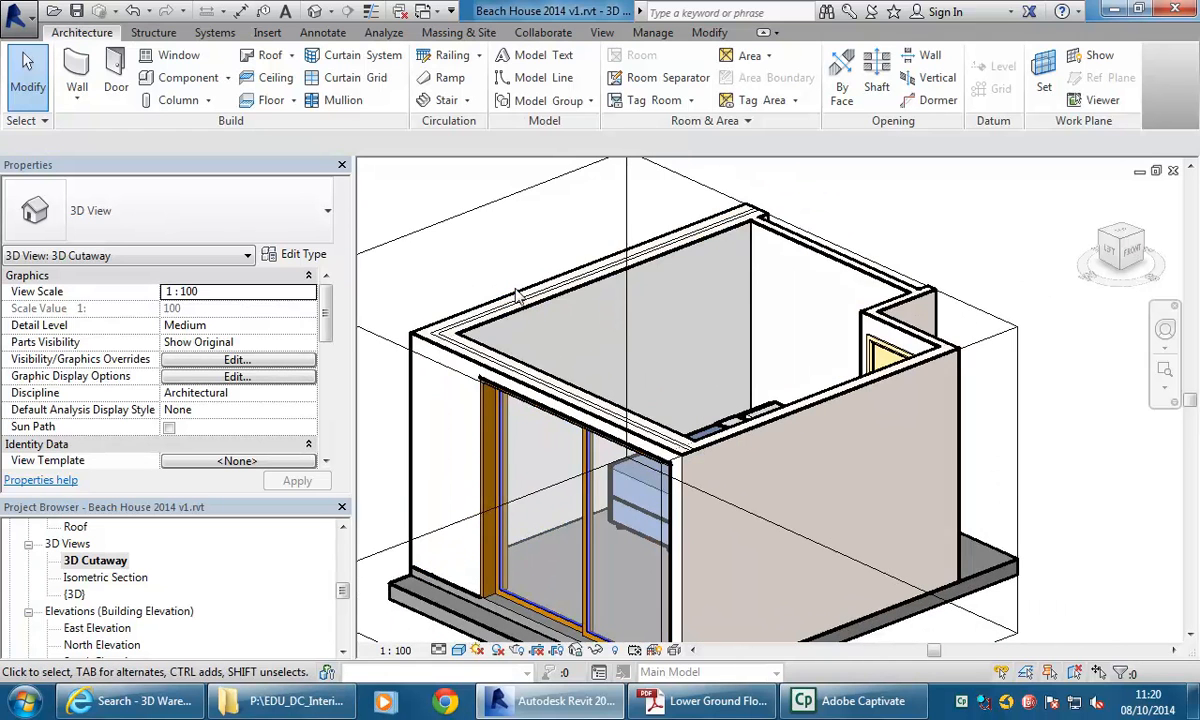
middle_drag(497, 321, 796, 576)
scroll(563, 316, down, 3)
click(737, 587)
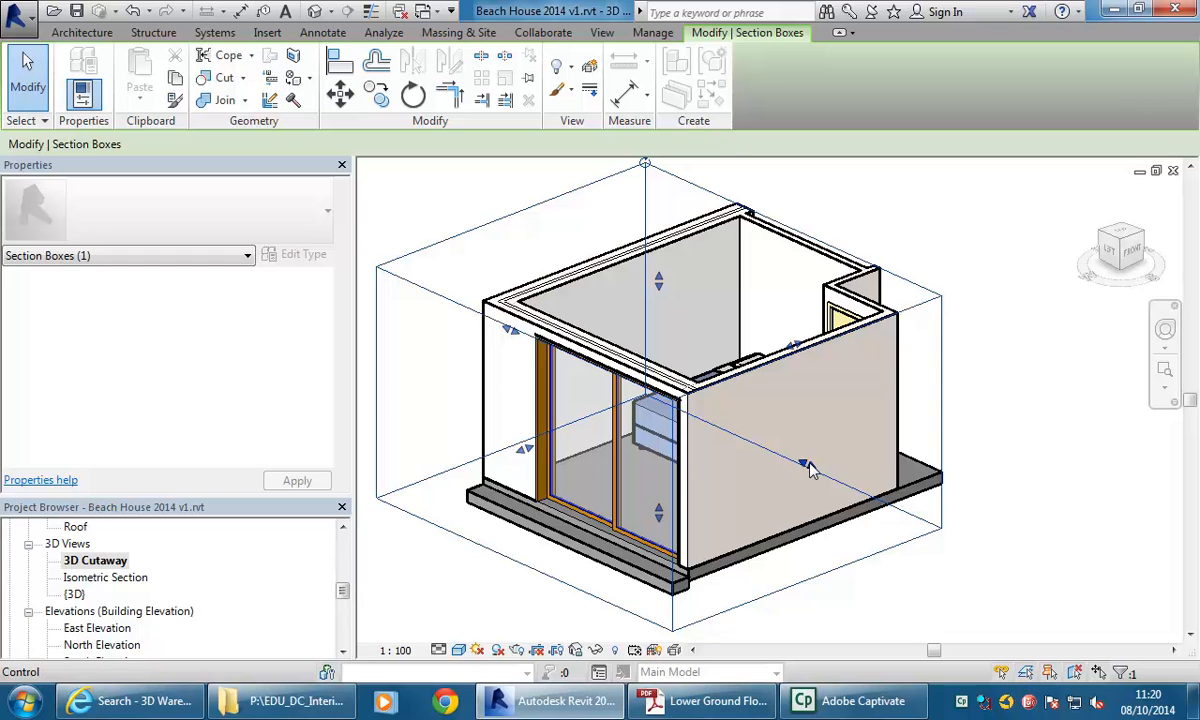
drag(806, 466, 790, 470)
scroll(788, 470, up, 2)
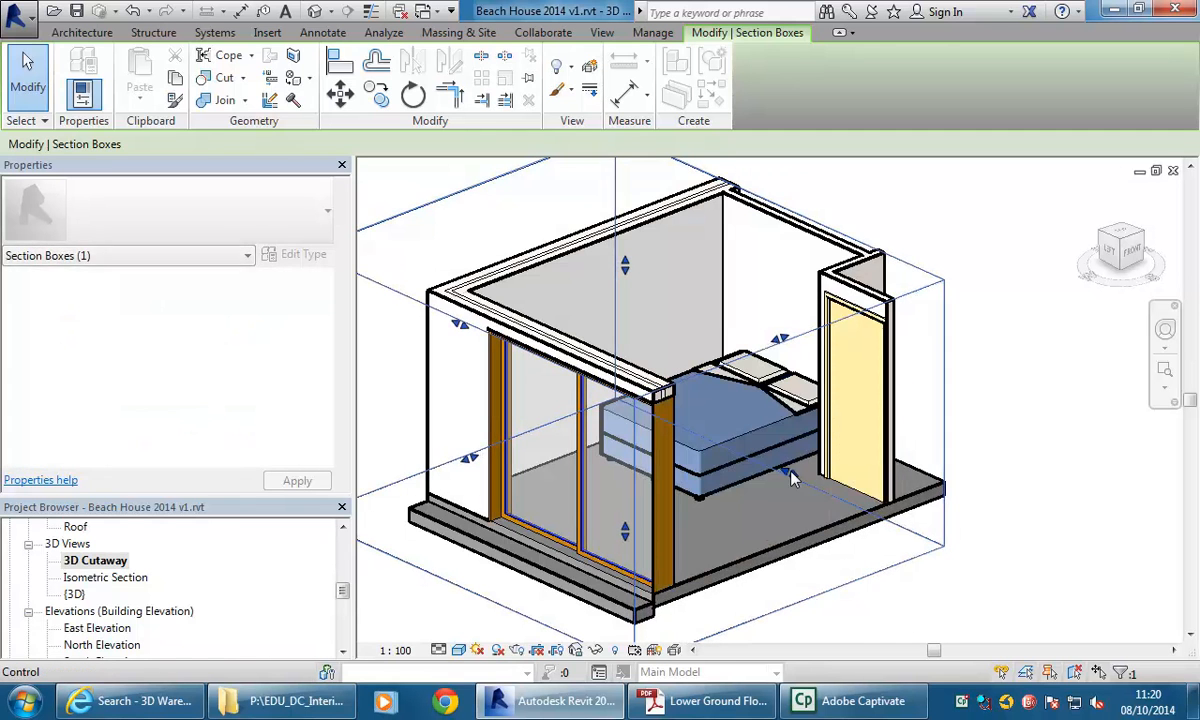
Select the bedroom floor and duplicate its Generic 150mm type as Concrete Timber Finish.
click(768, 526)
middle_drag(715, 534, 730, 540)
middle_drag(507, 611, 512, 592)
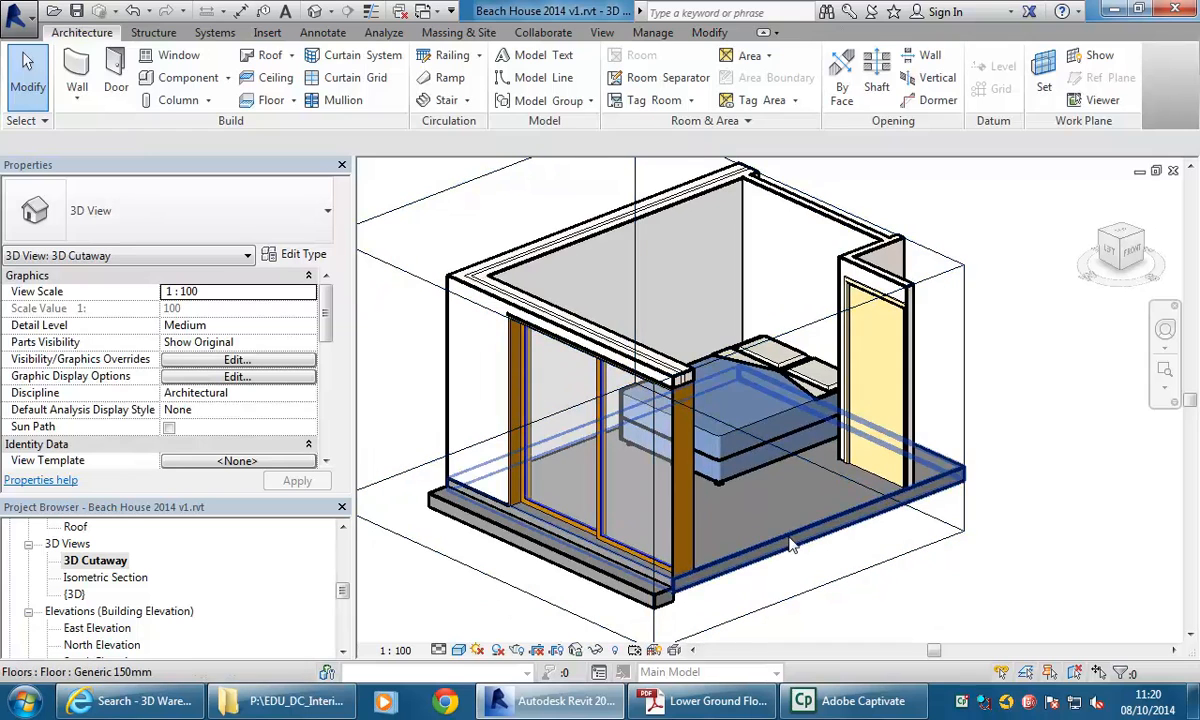
click(790, 545)
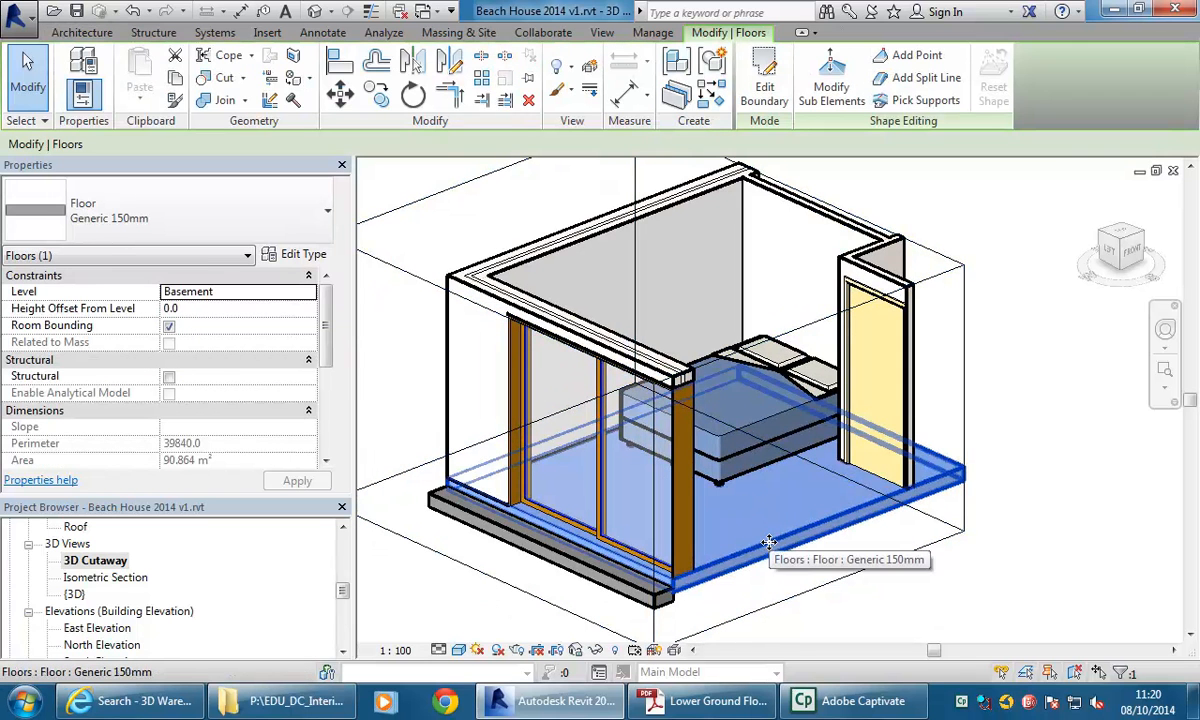
click(292, 254)
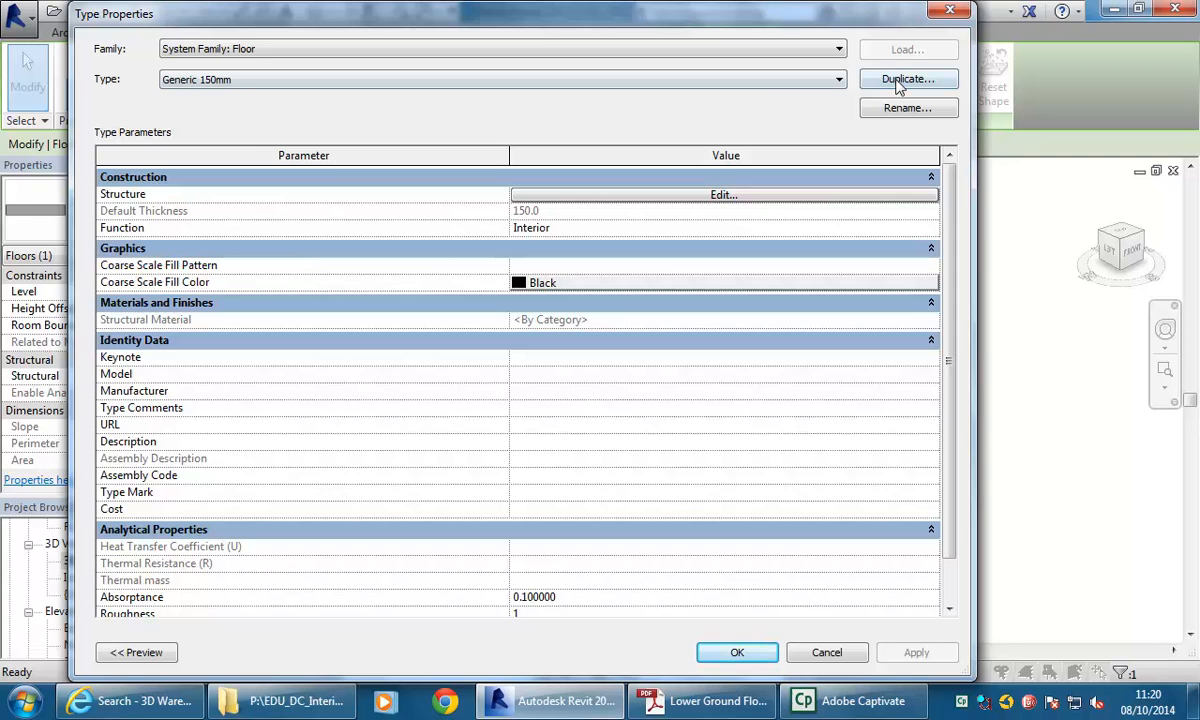
click(900, 80)
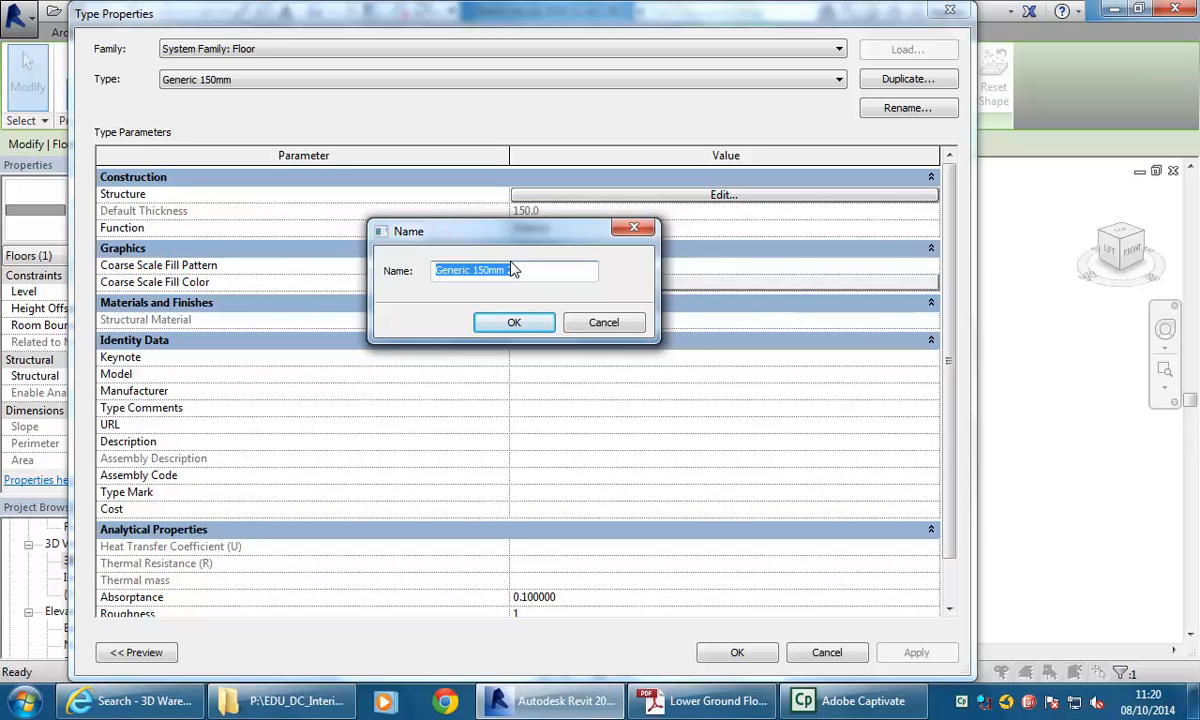
text(Ti)
key(BackSpace)
key(BackSpace)
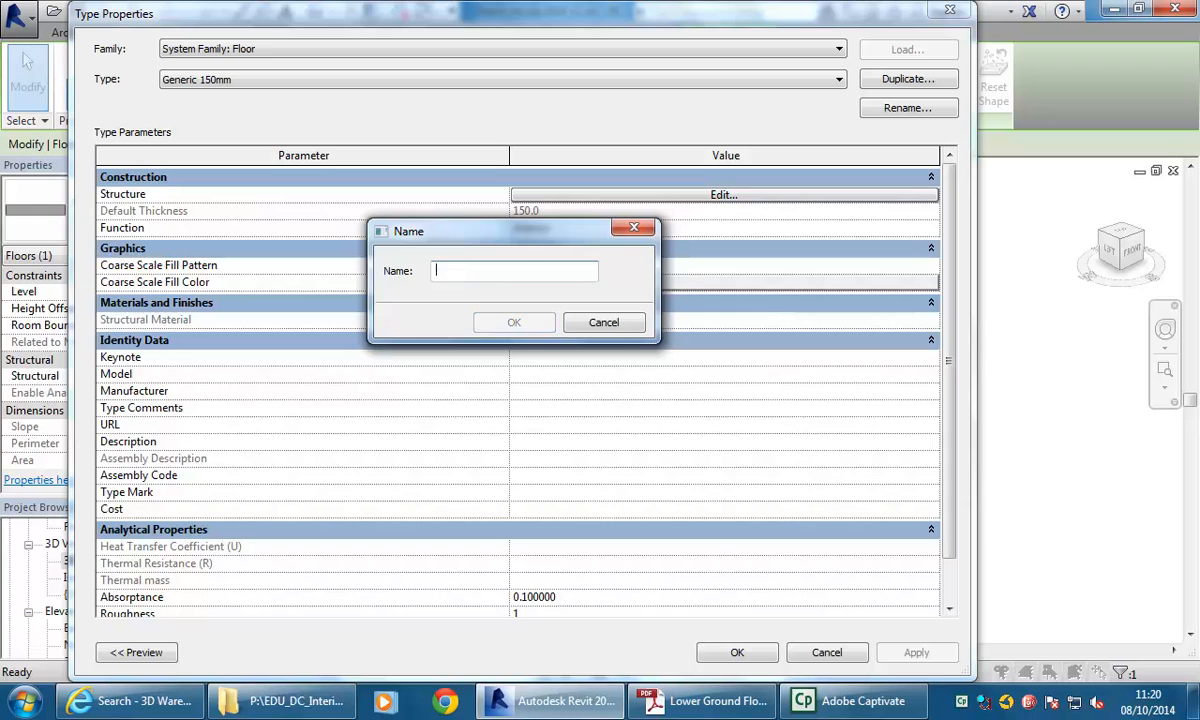
text(Concrete Timber Finish)
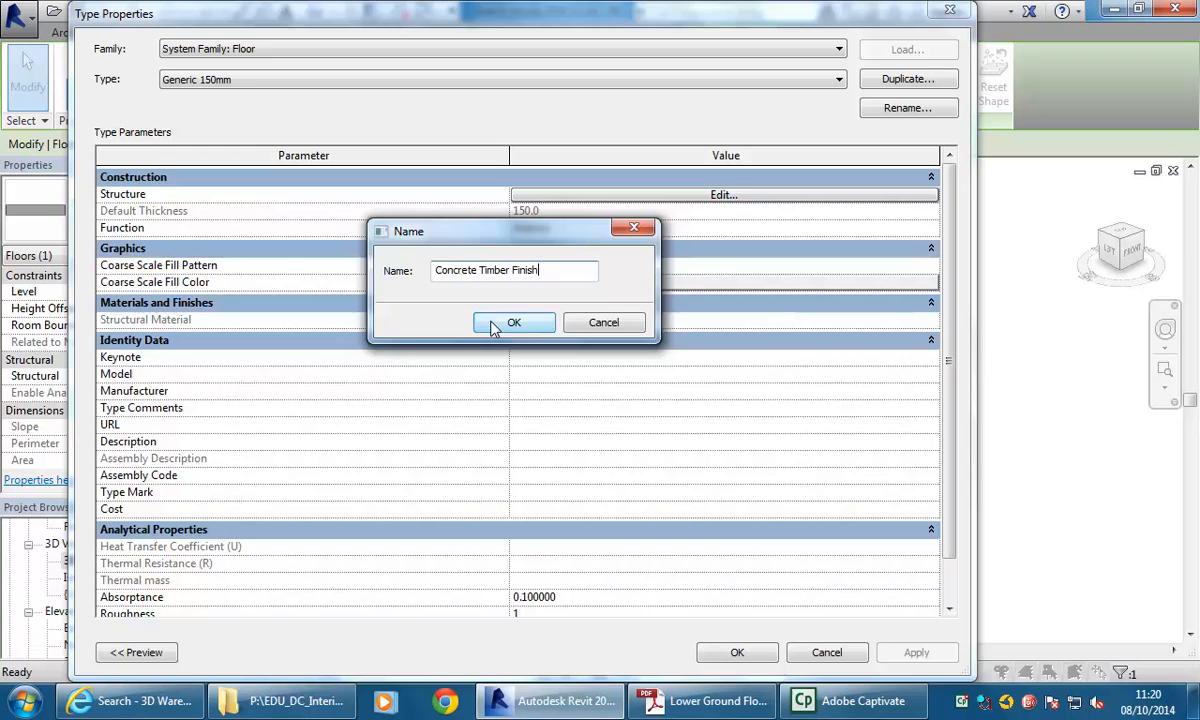
click(510, 322)
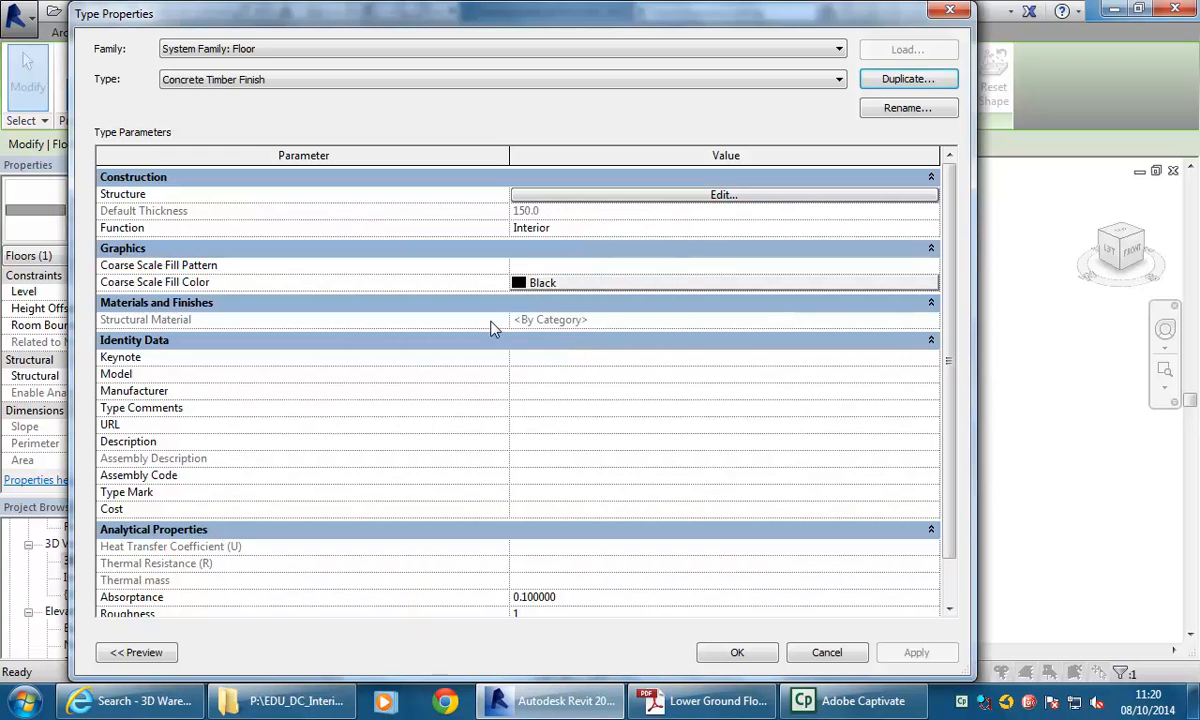
Open the new floor type's structure, insert a layer above the core boundary, and set its thickness to 20.
click(616, 196)
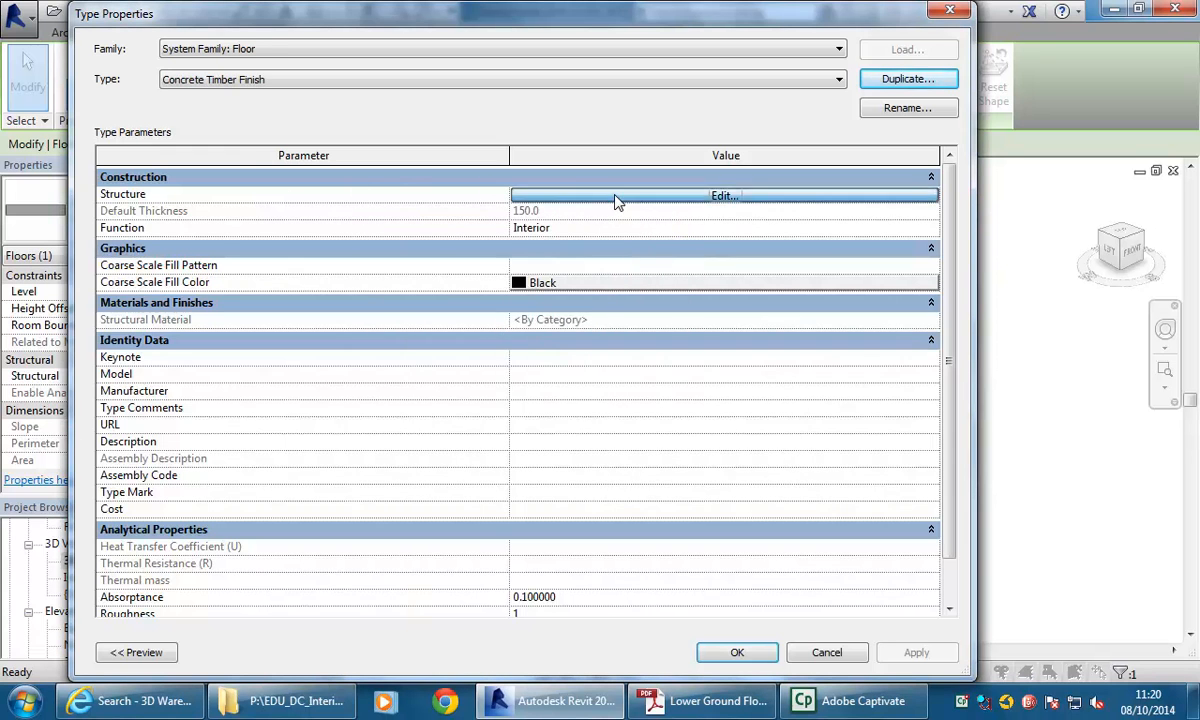
click(140, 468)
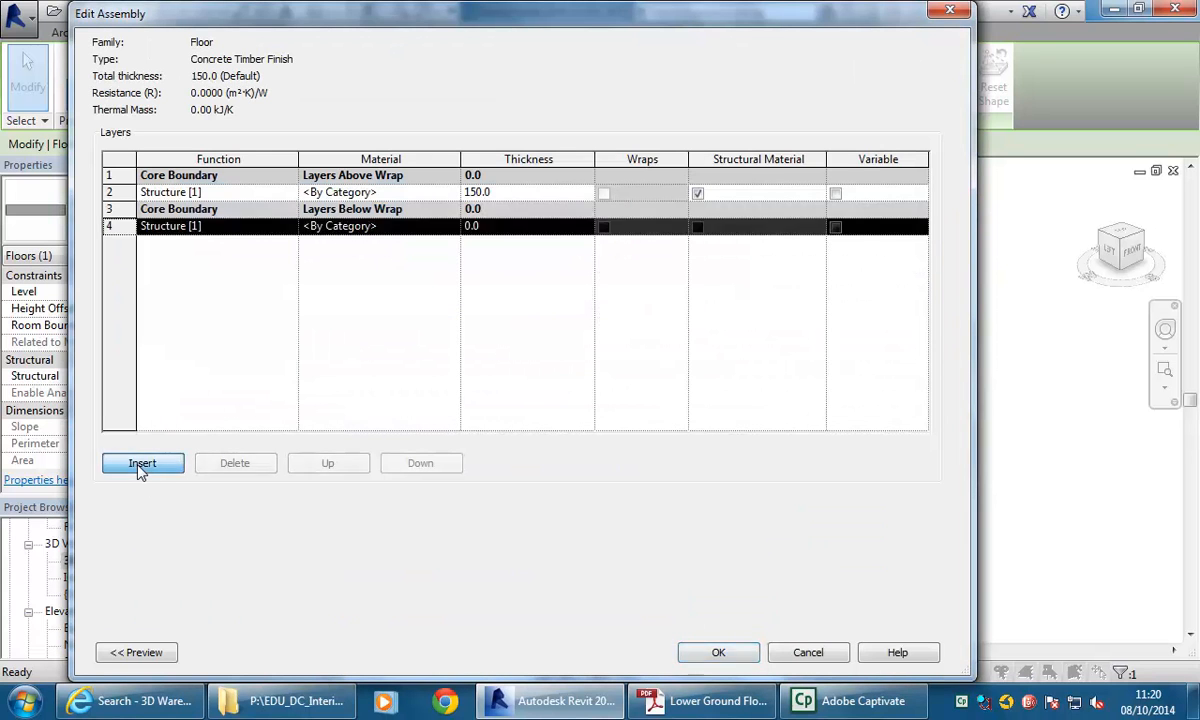
click(326, 465)
click(326, 465)
click(326, 465)
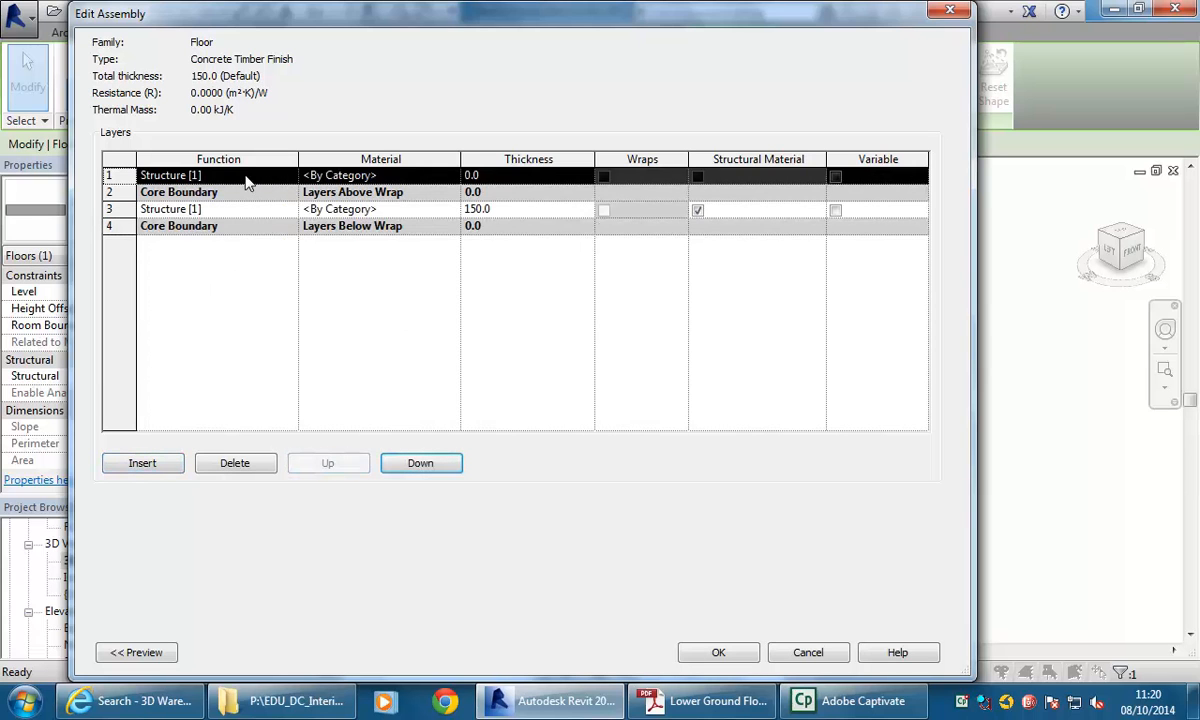
click(522, 177)
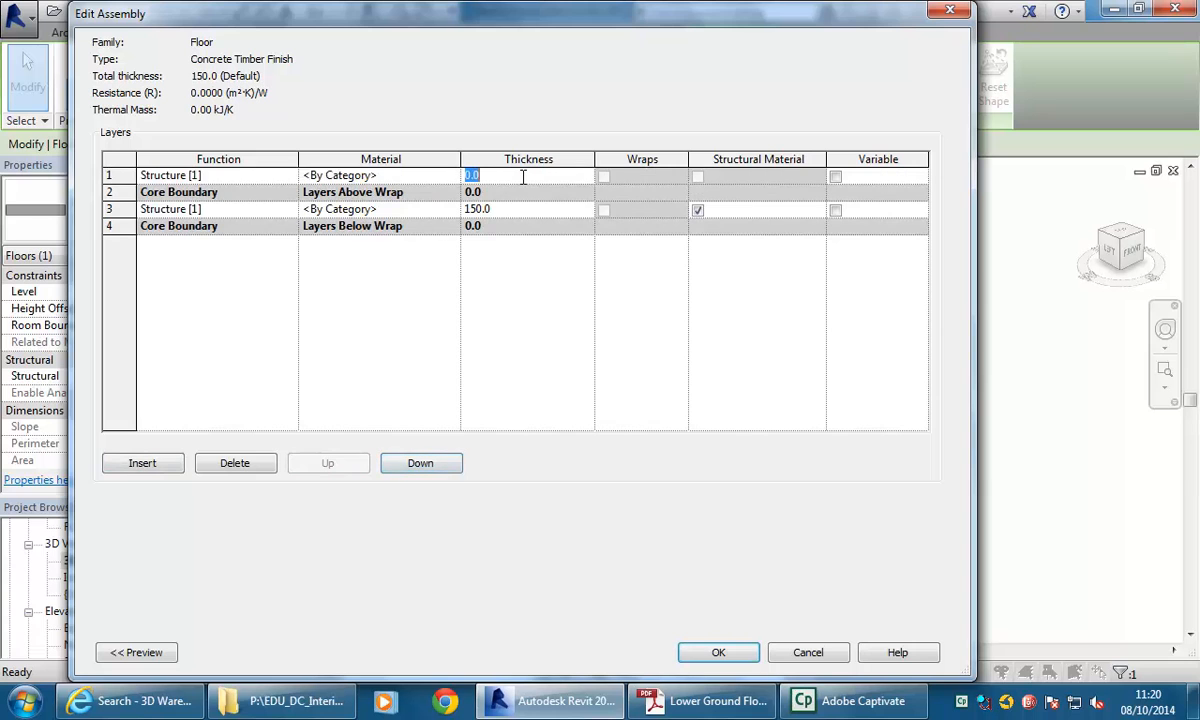
text(20)
Set the new 20 mm layer's function to Finish 2 [5].
click(272, 175)
click(289, 176)
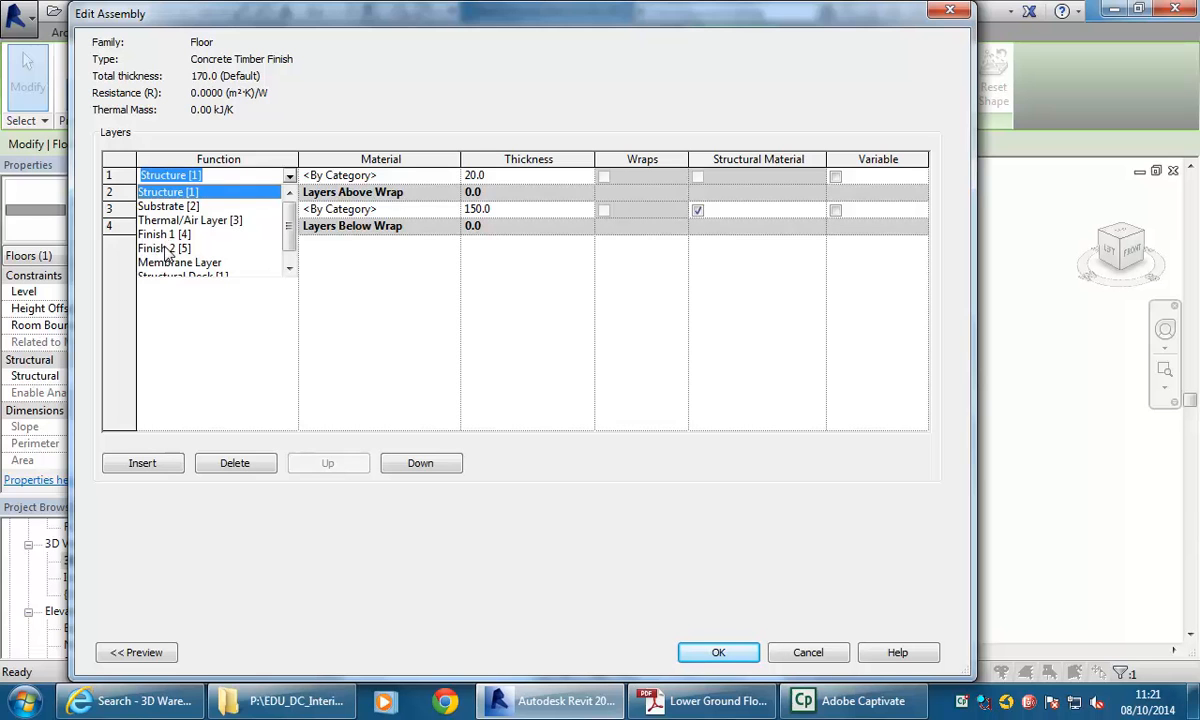
click(165, 248)
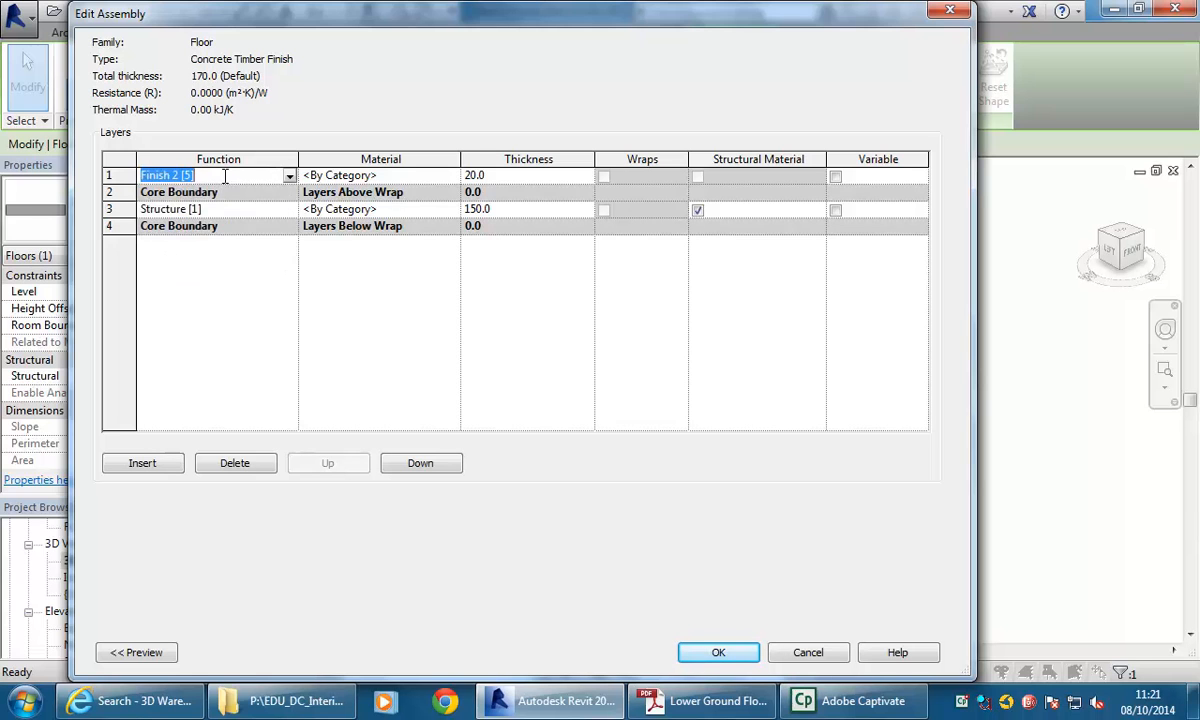
click(289, 177)
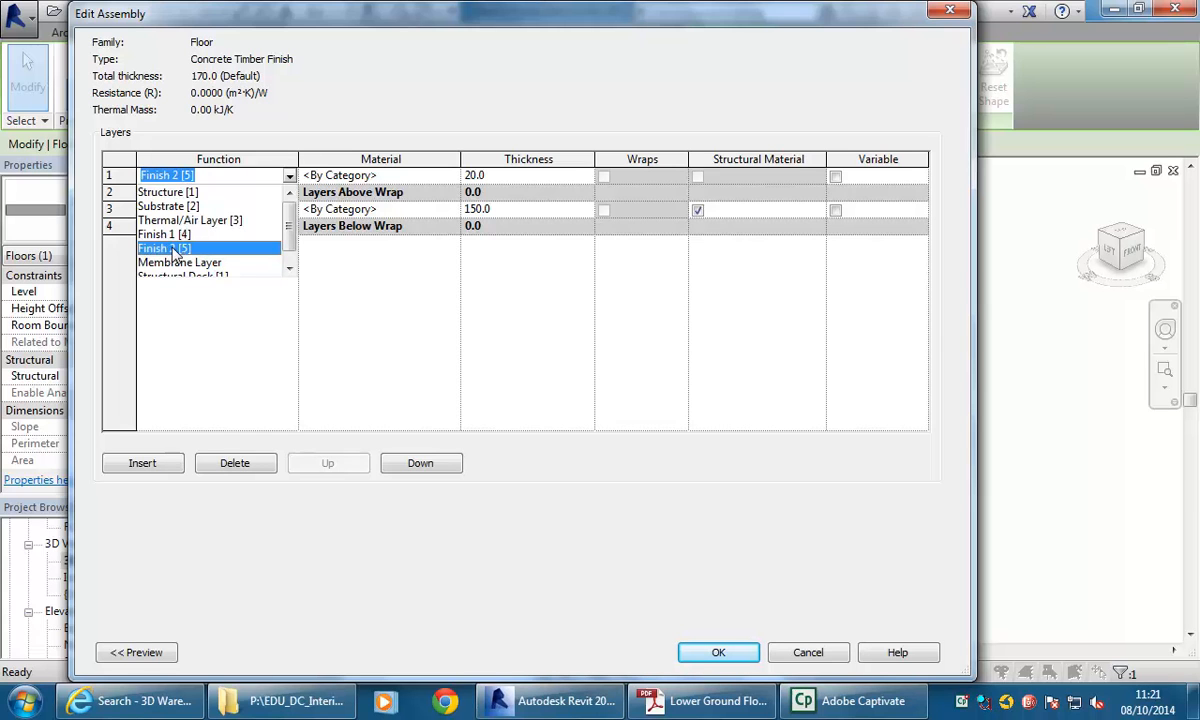
click(175, 250)
Open the finish layer's material browser, duplicate the Timber - Plain material and rename the copy Timber -Floor.
click(347, 175)
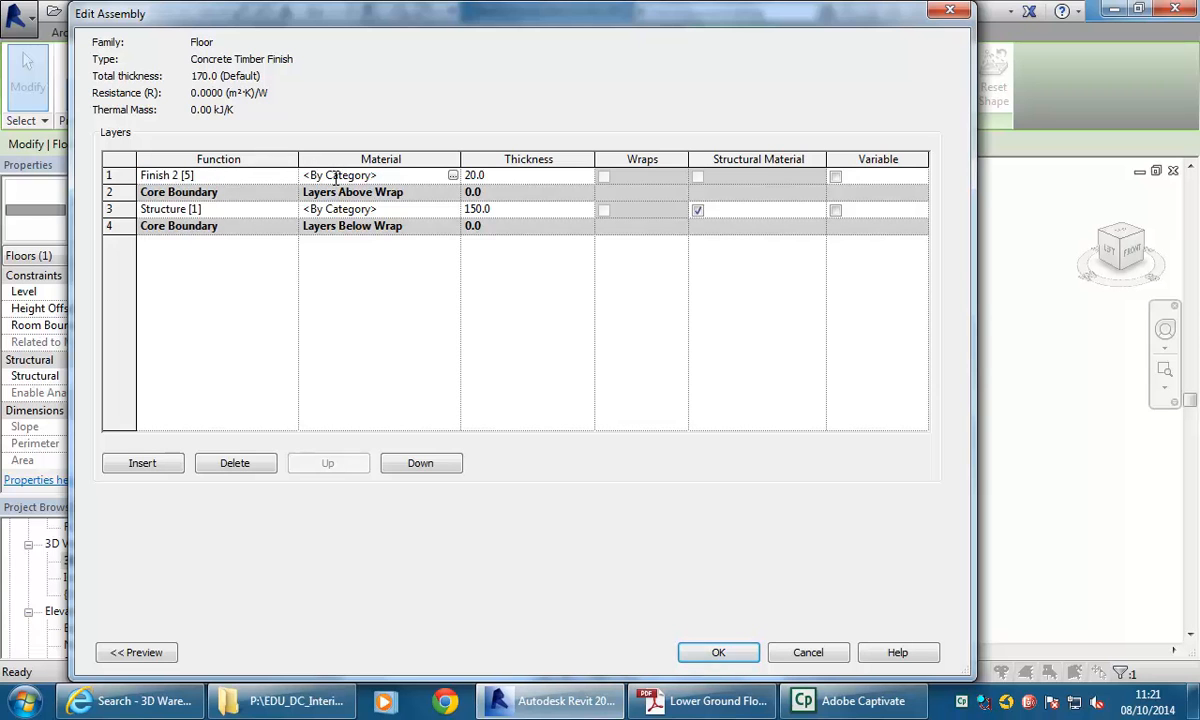
click(453, 175)
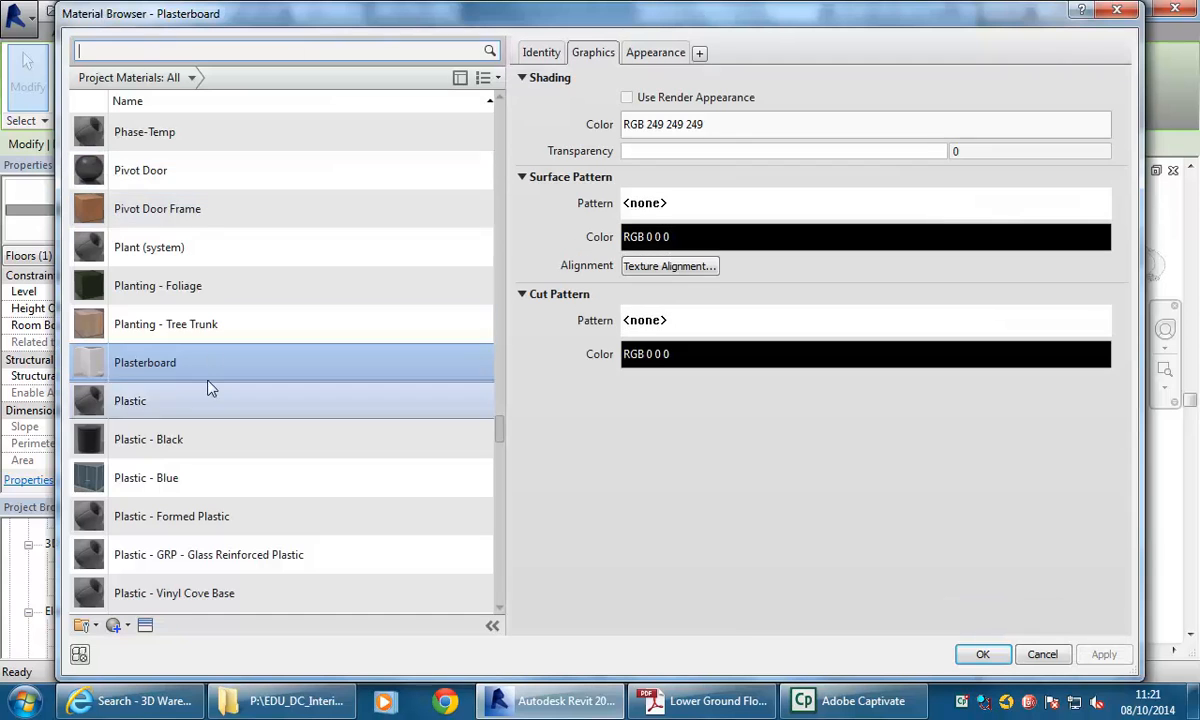
drag(502, 434, 502, 552)
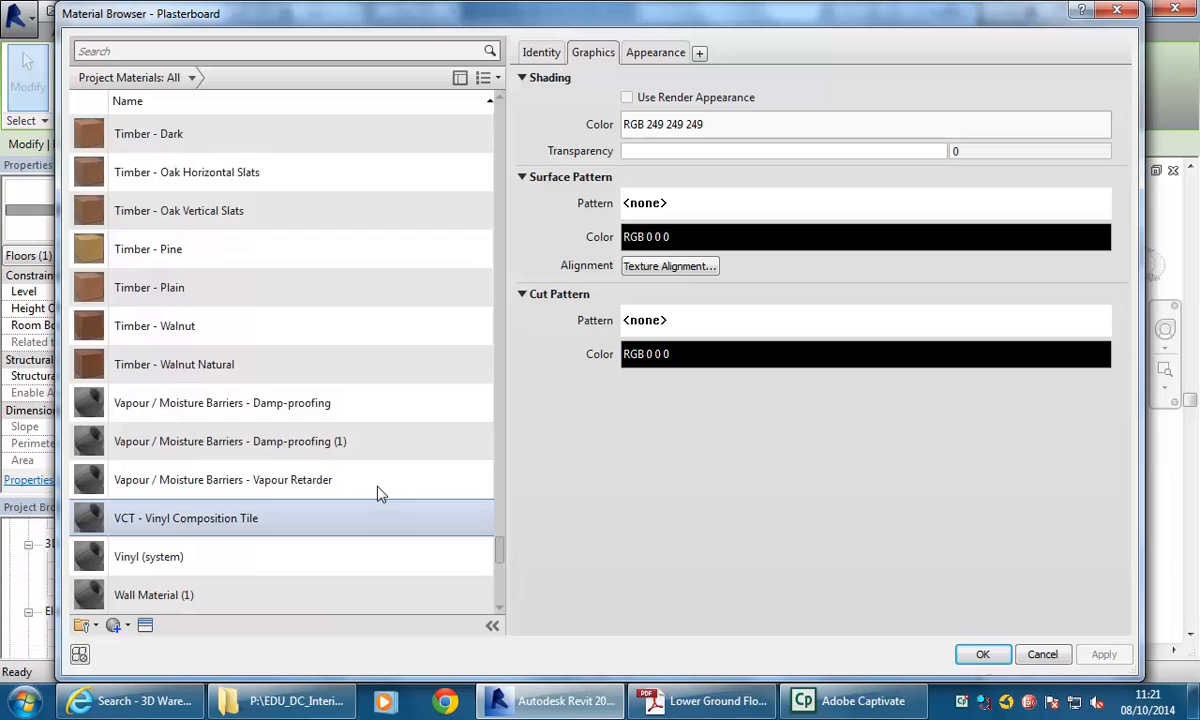
scroll(150, 180, up, 1)
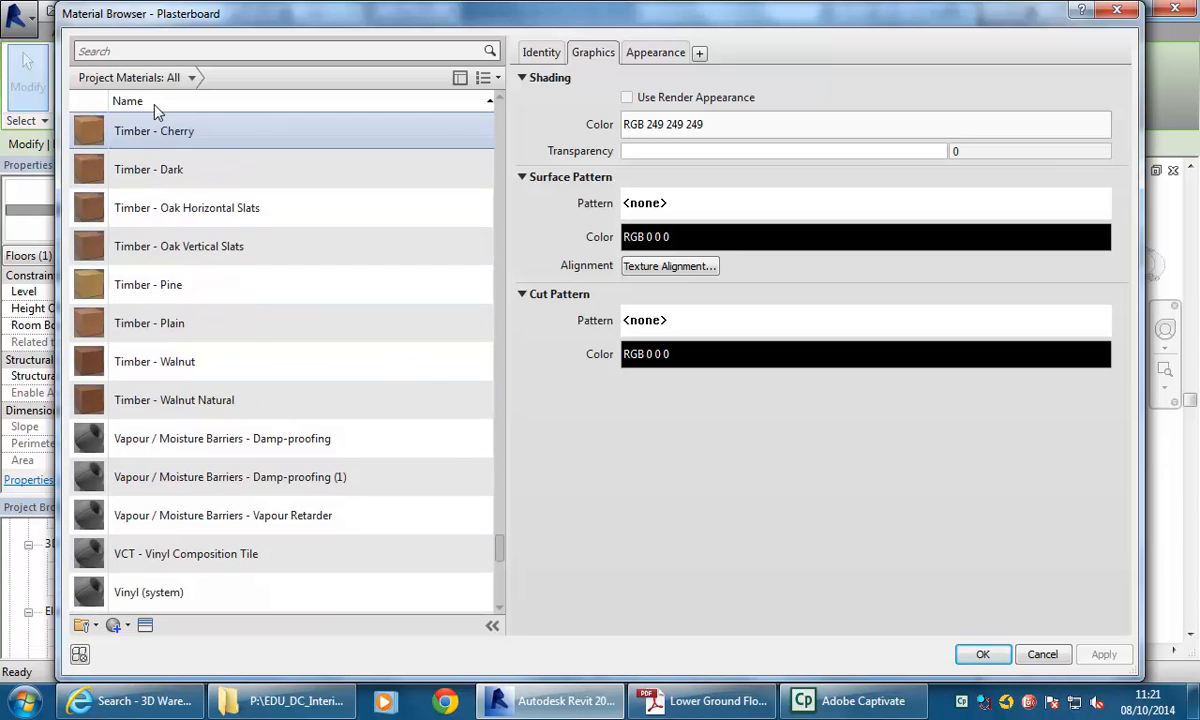
click(148, 328)
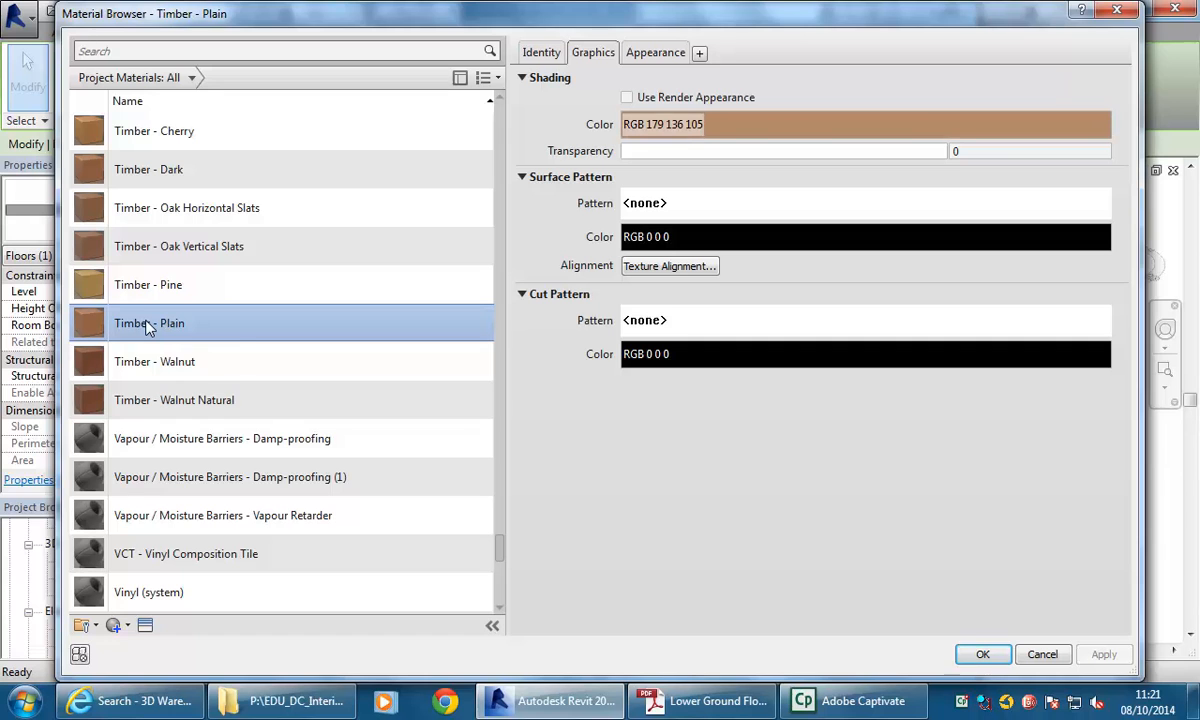
right_click(148, 328)
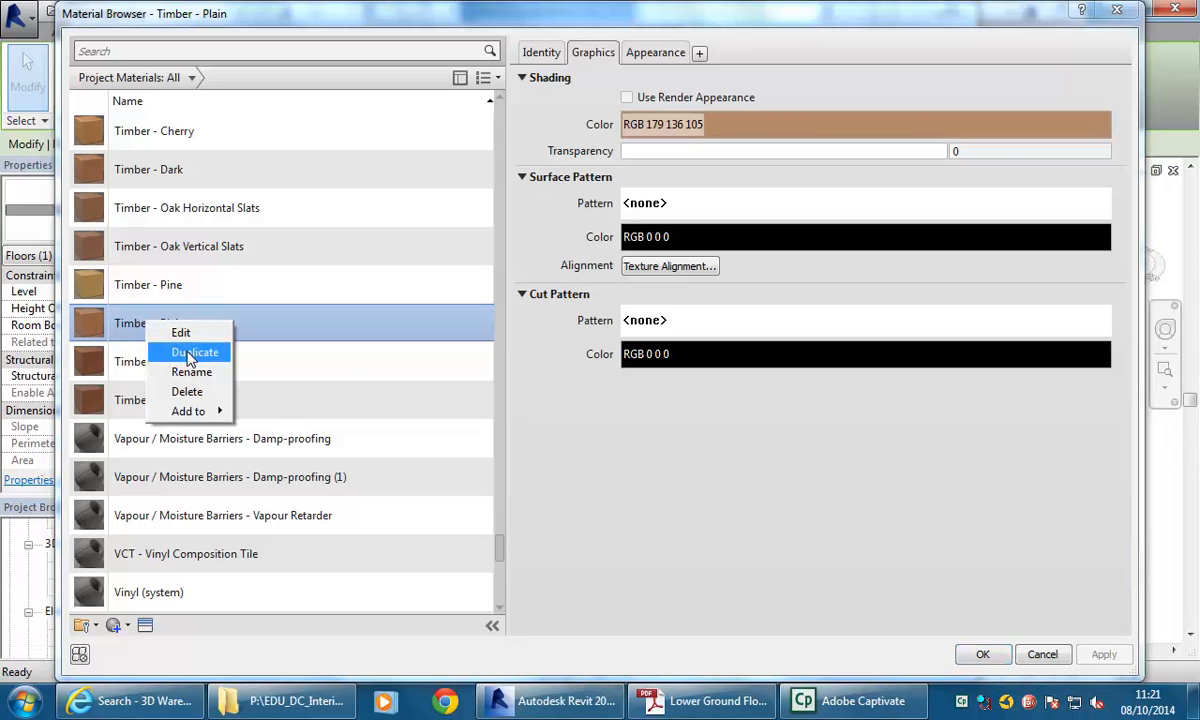
click(193, 353)
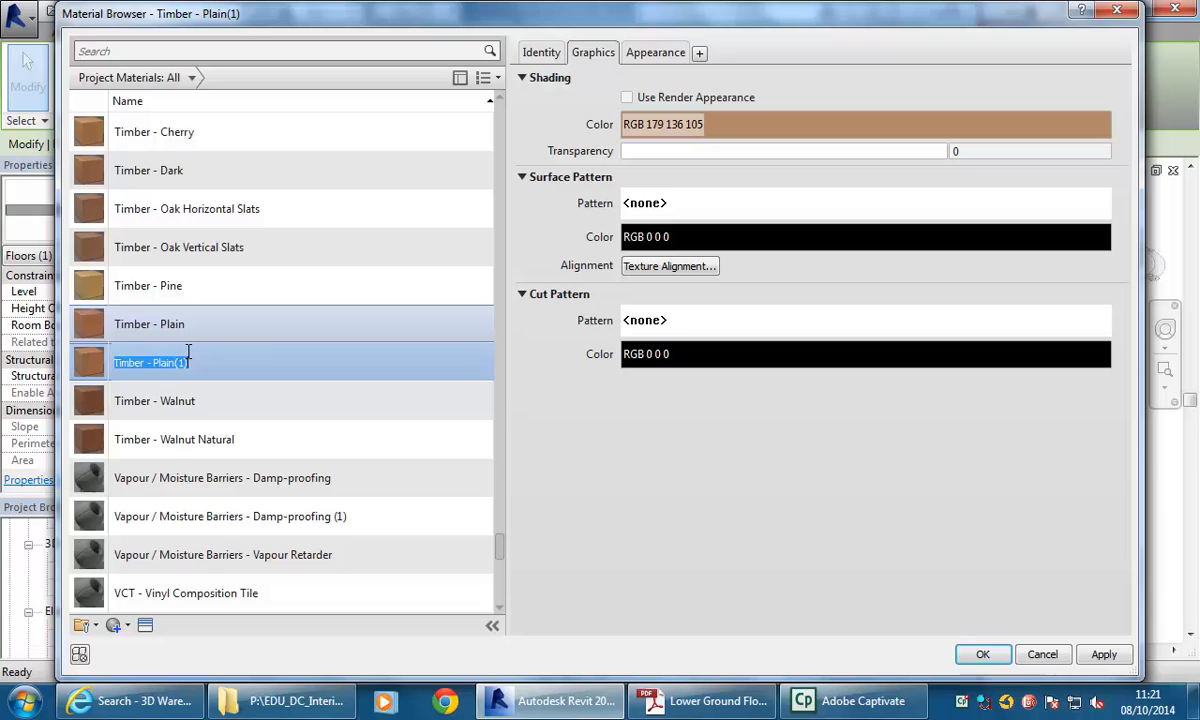
drag(153, 364, 271, 356)
text(F)
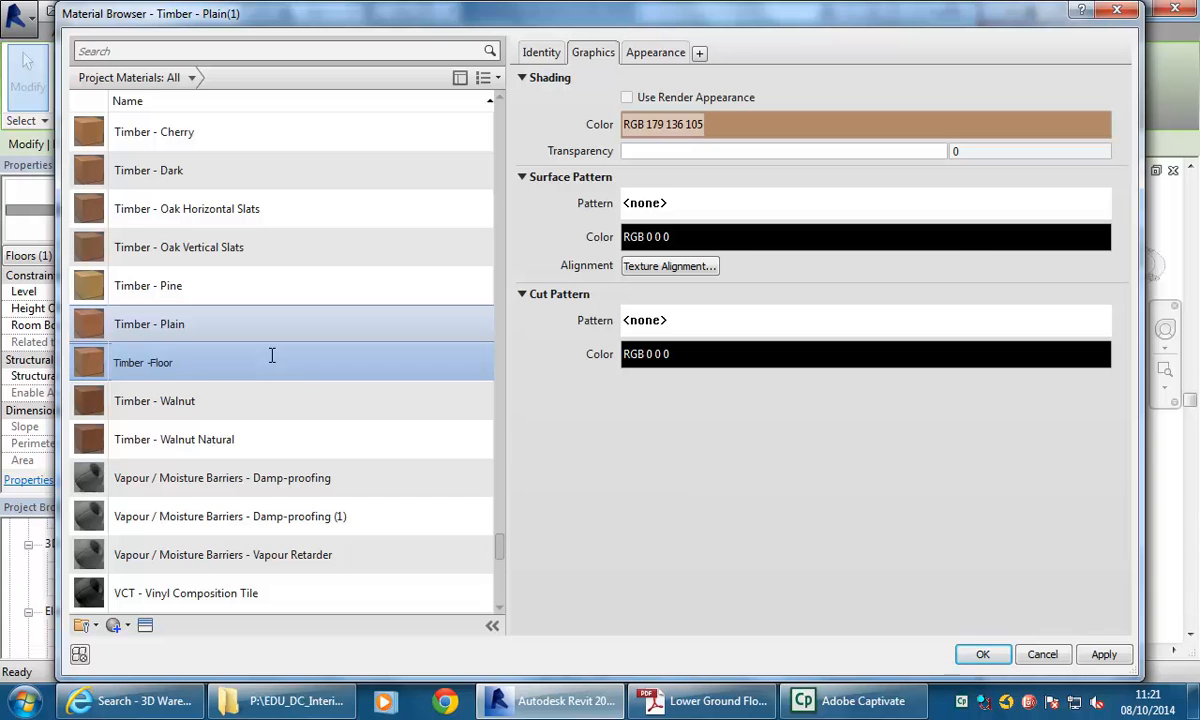
text(loor)
key(Return)
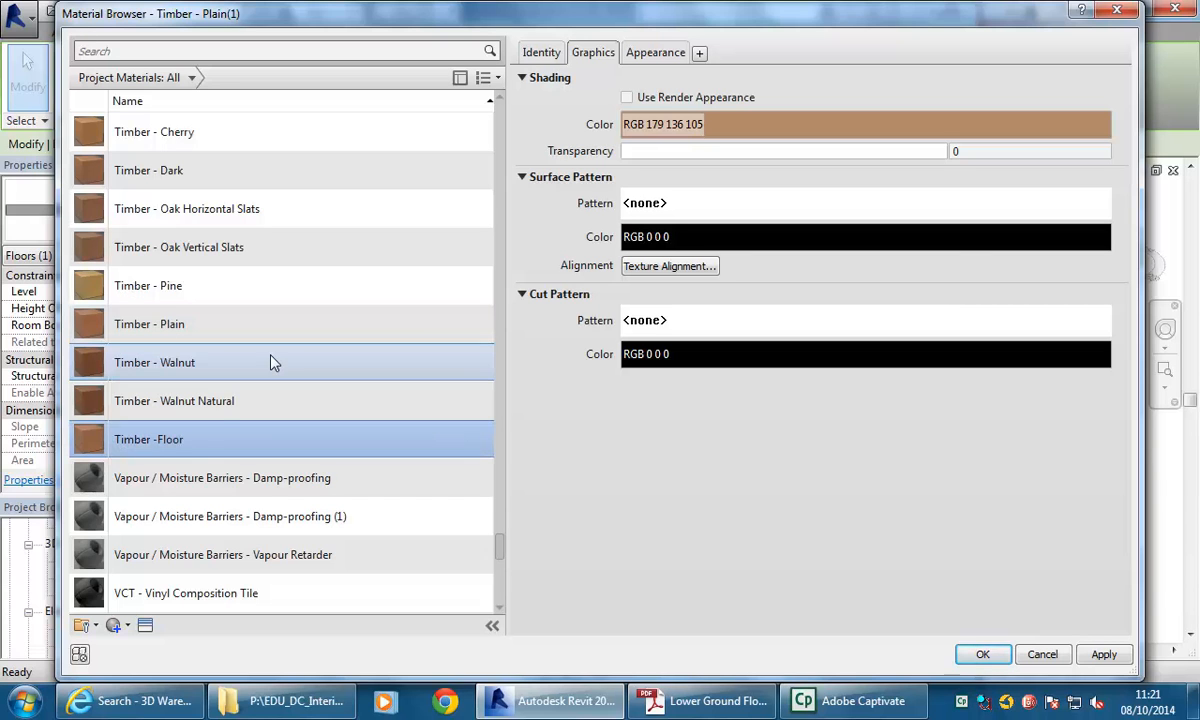
Replace the Timber -Floor appearance asset with Beechwood - Honey from the Flooring Wood appearance library.
right_click(655, 58)
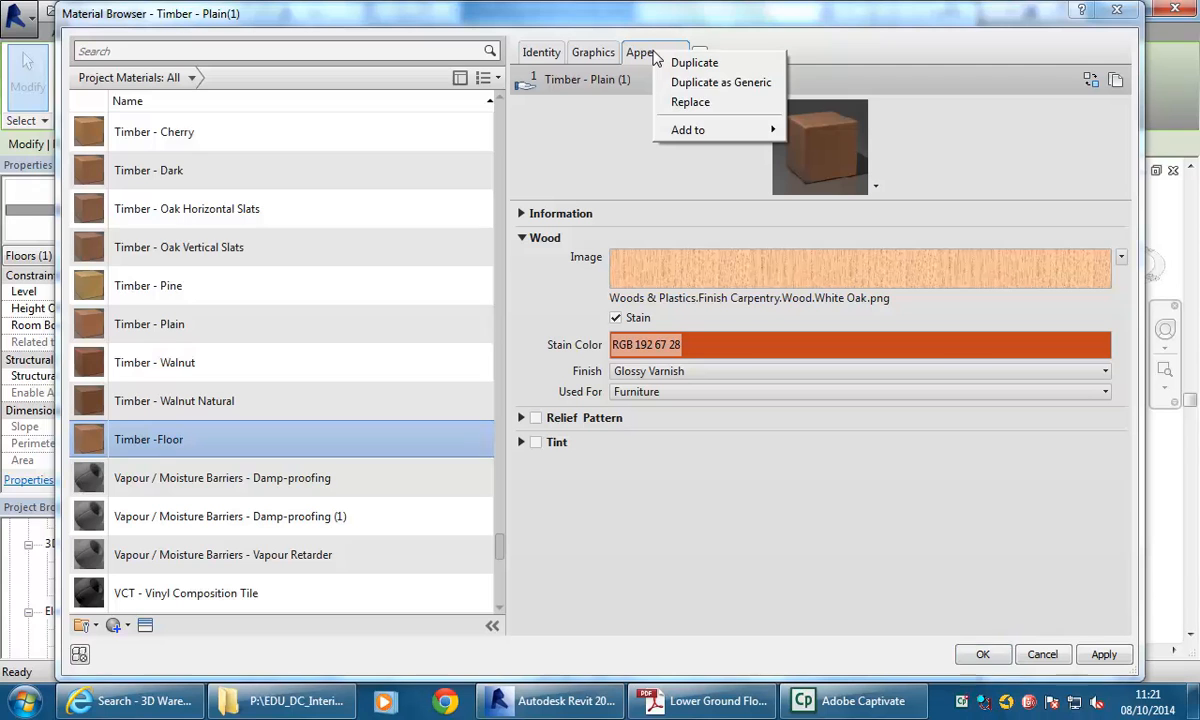
click(680, 104)
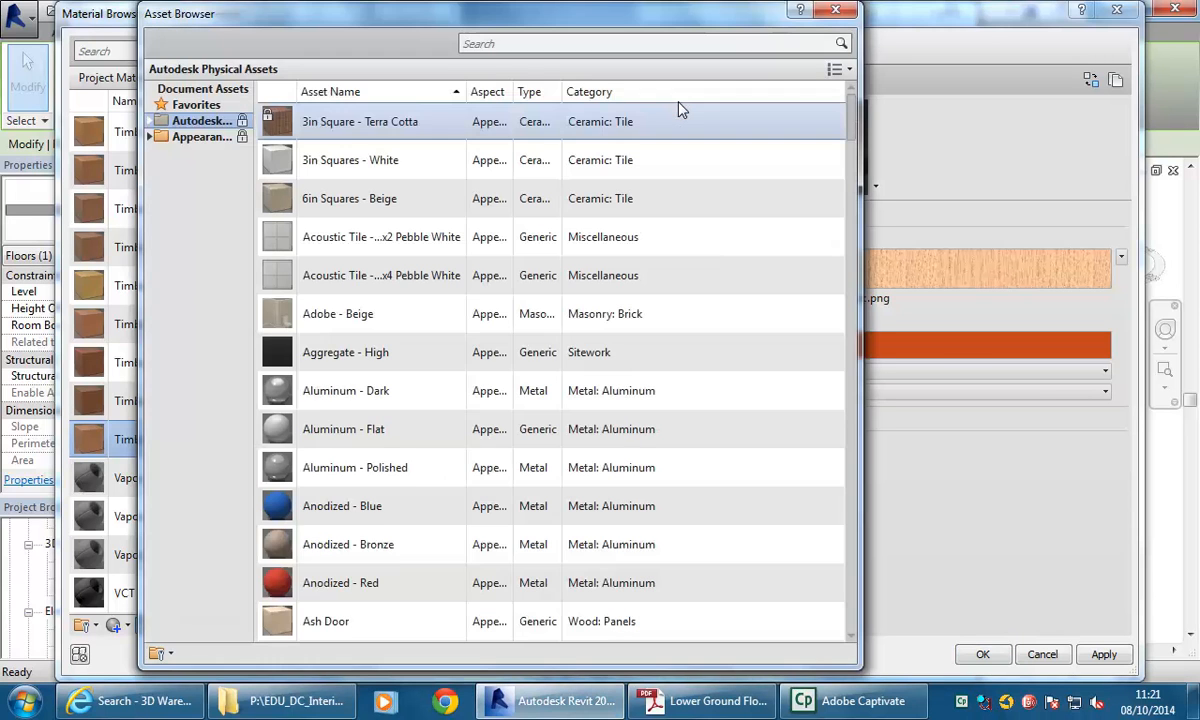
click(203, 139)
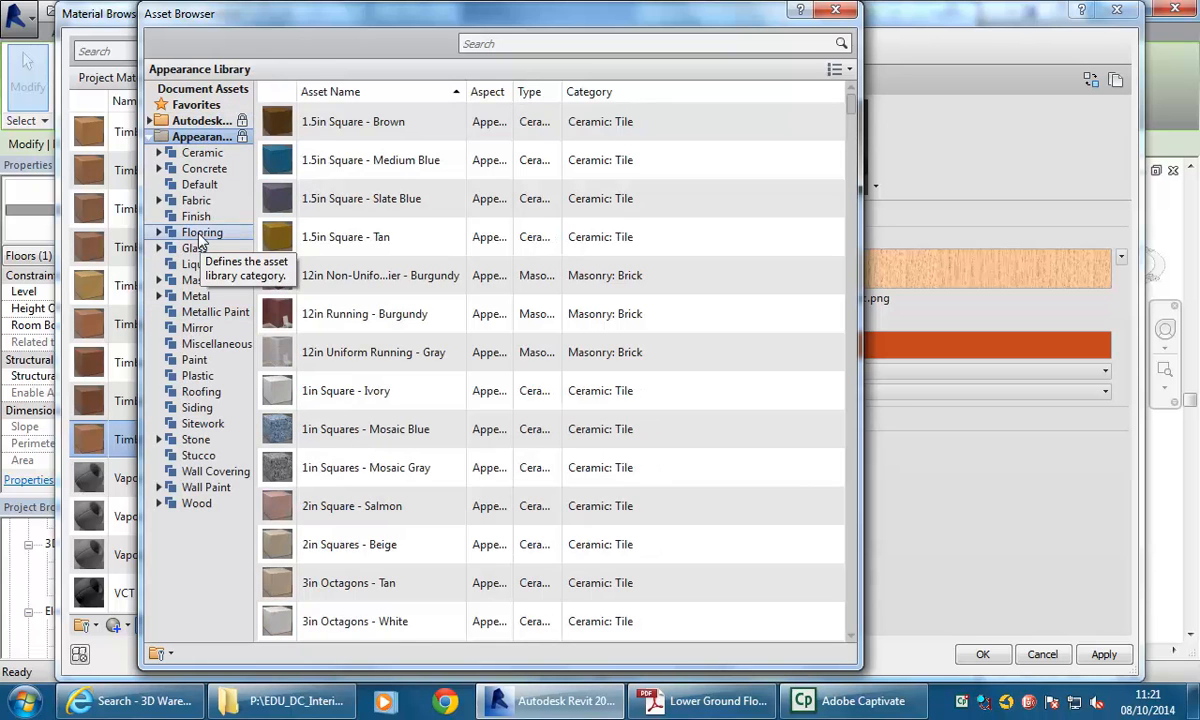
double_click(200, 234)
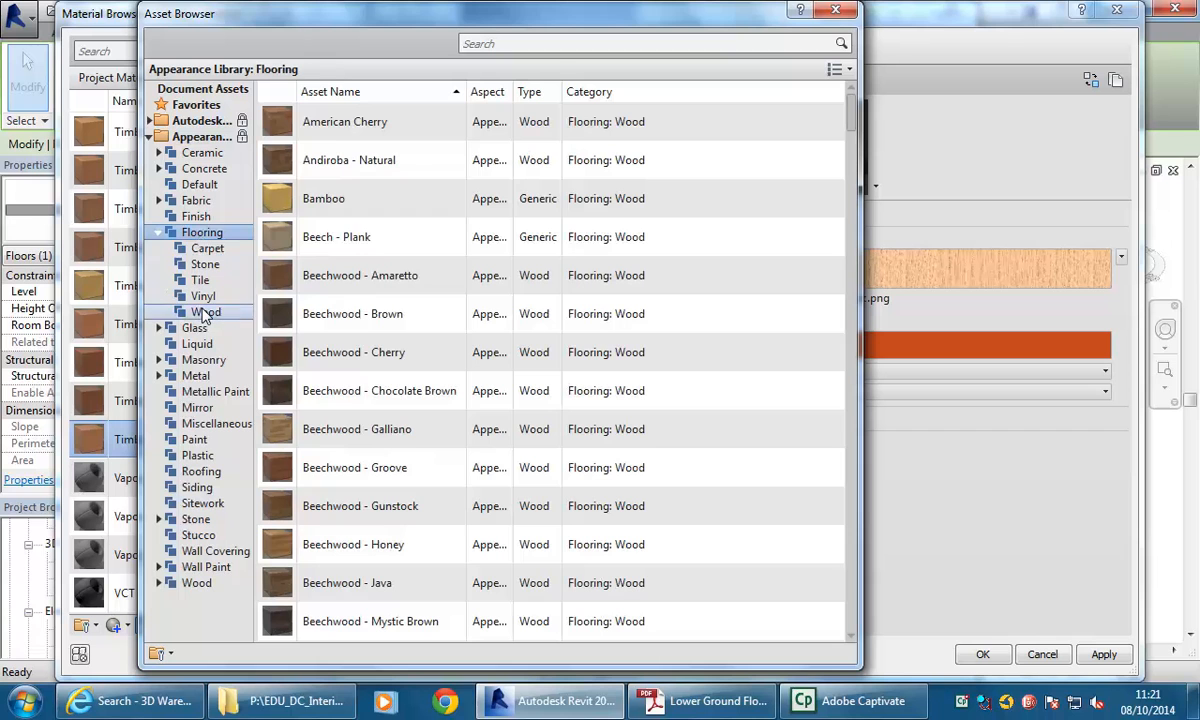
click(205, 312)
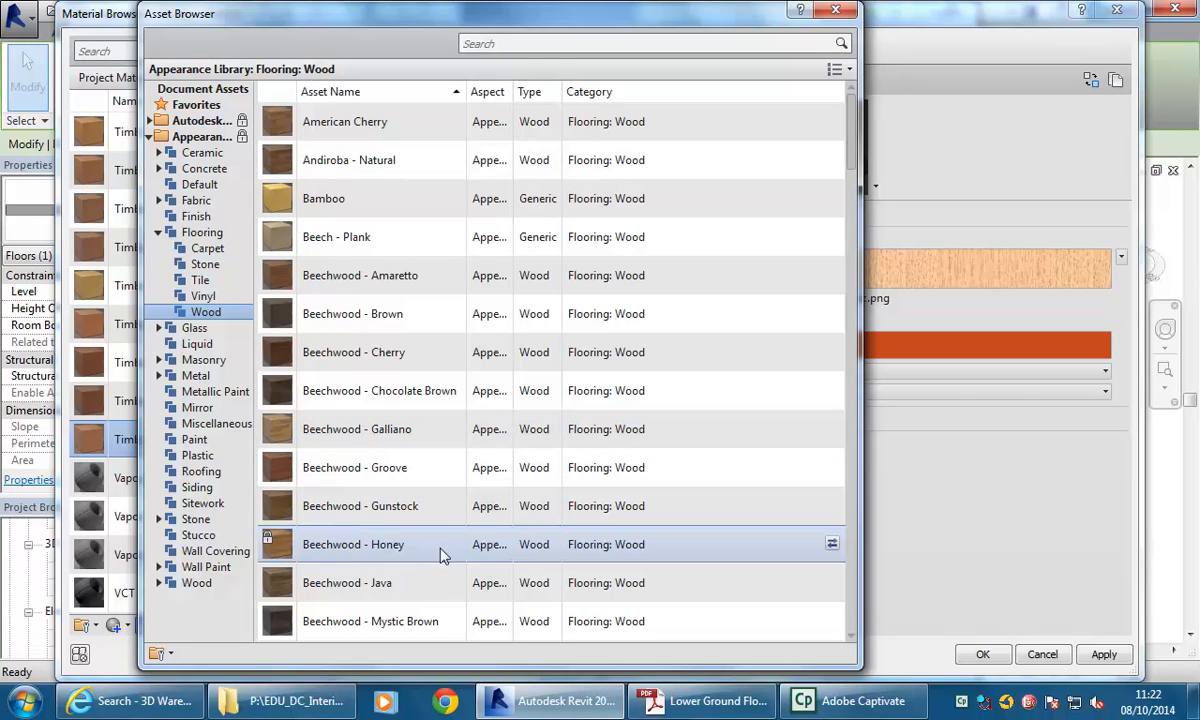
double_click(349, 548)
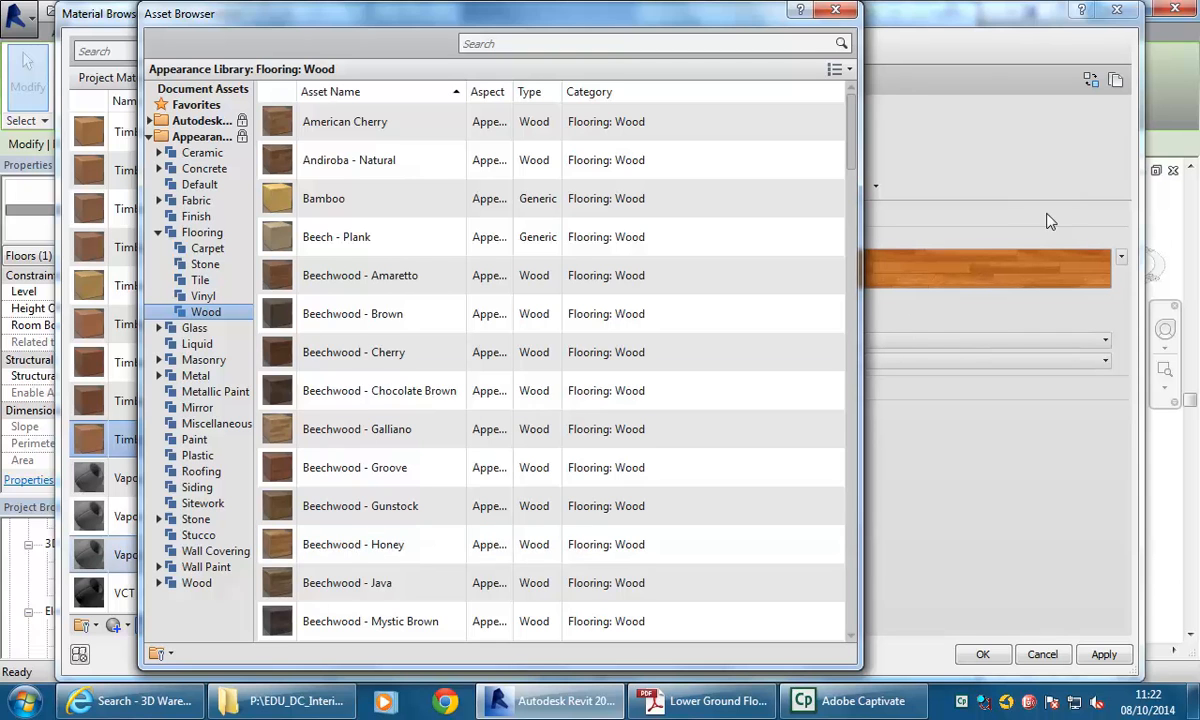
click(849, 12)
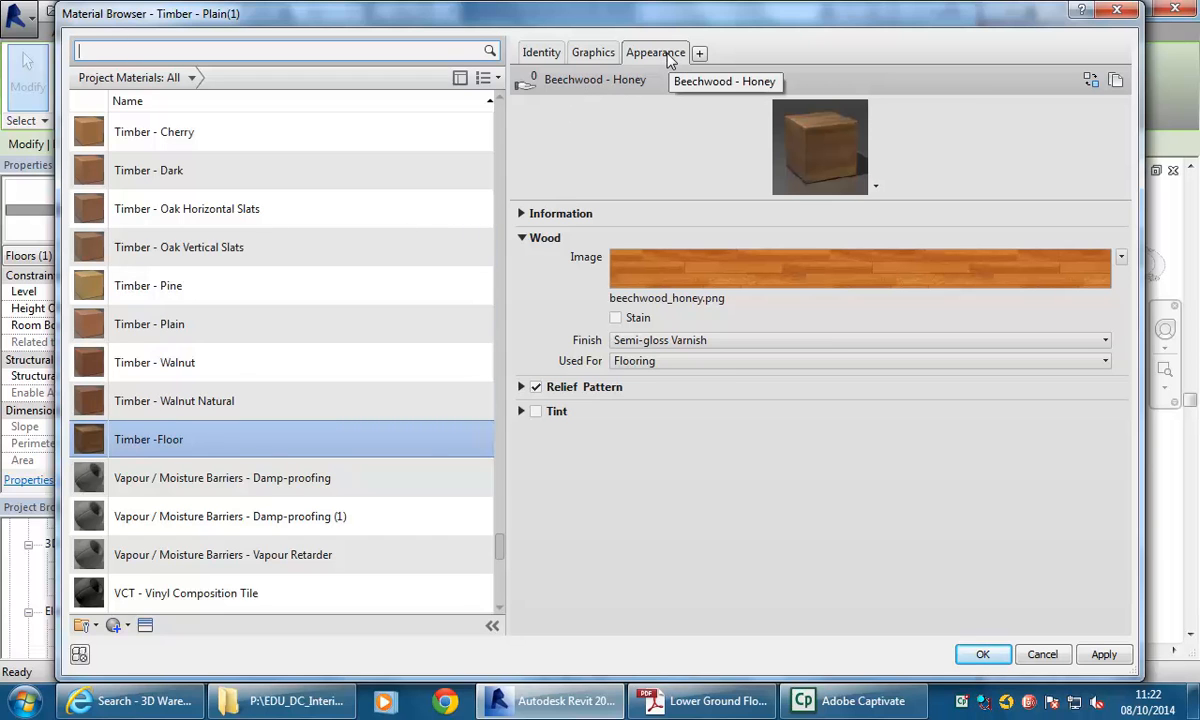
Set the Timber -Floor shading colour to RGB 255 177 100.
click(592, 55)
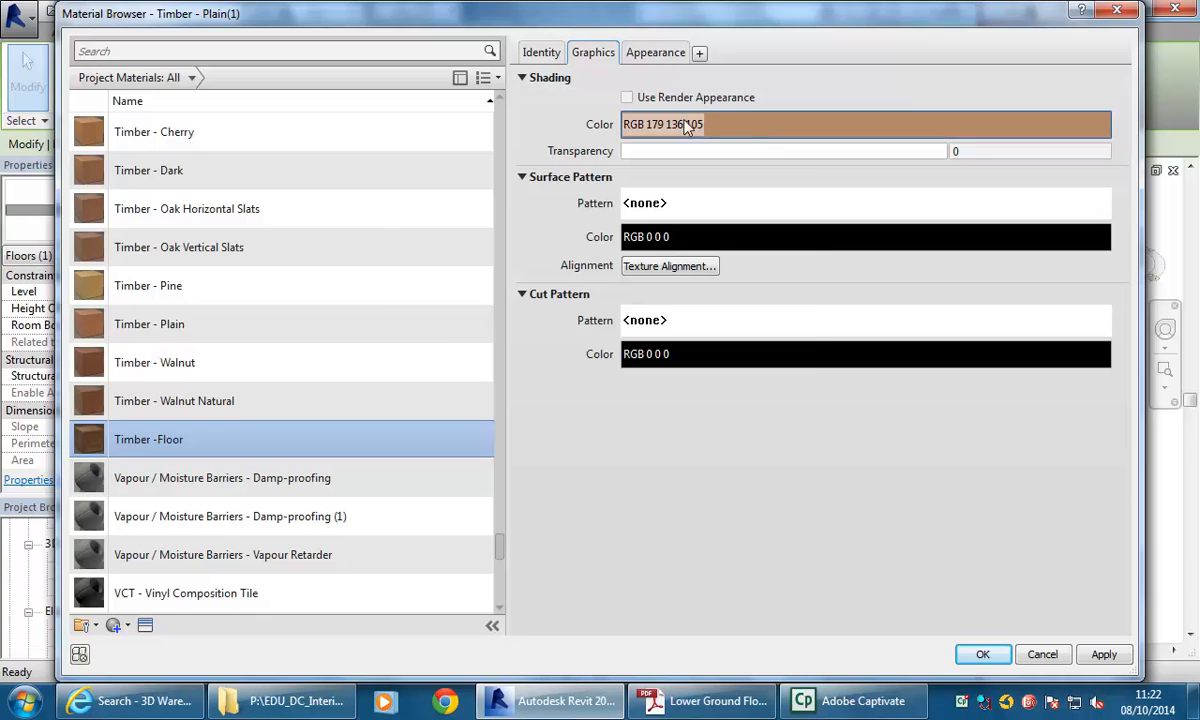
click(750, 131)
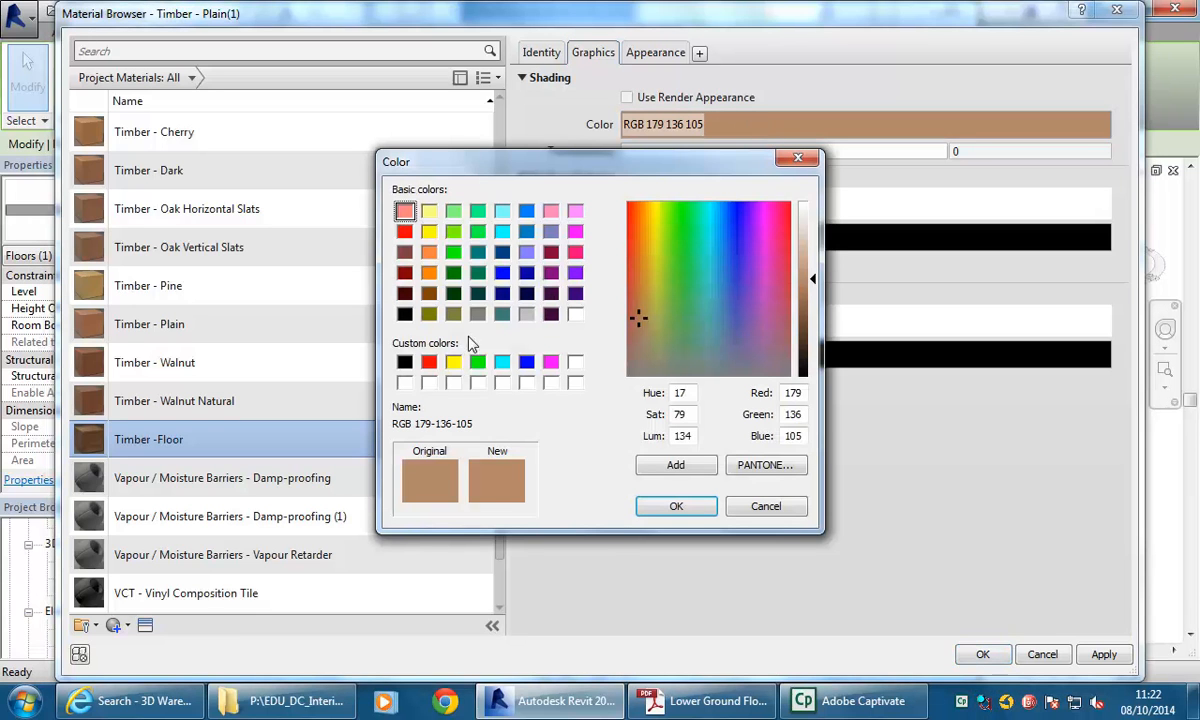
click(429, 273)
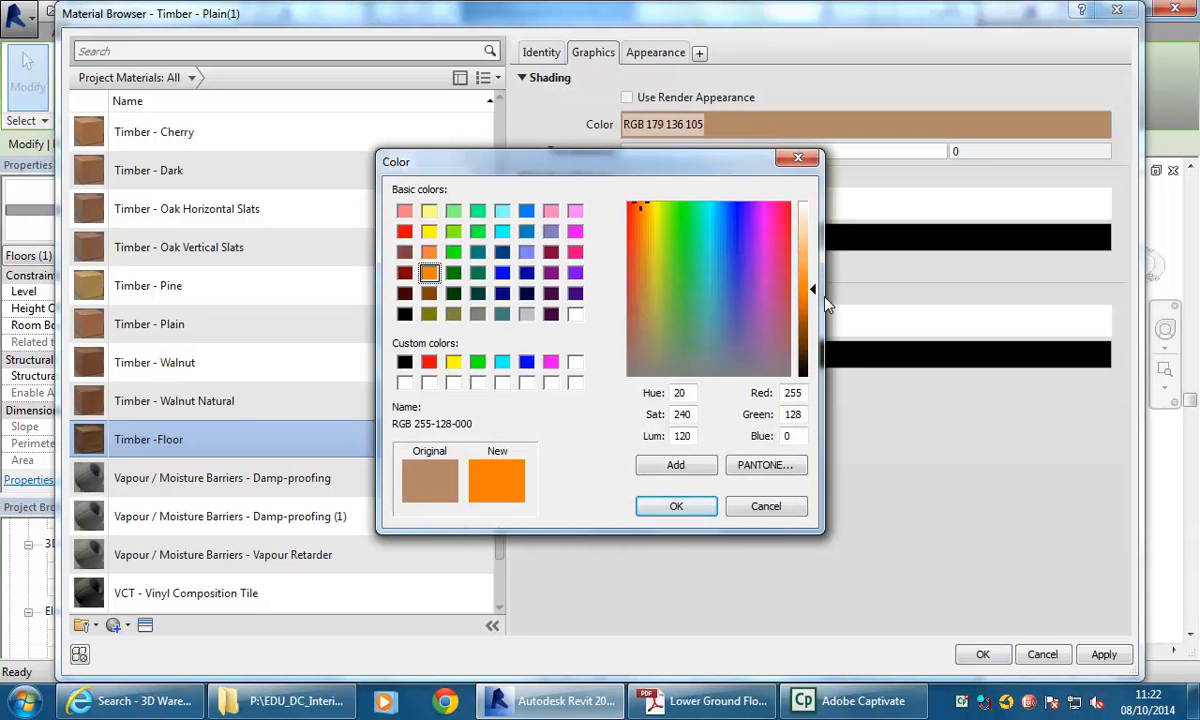
drag(813, 290, 813, 258)
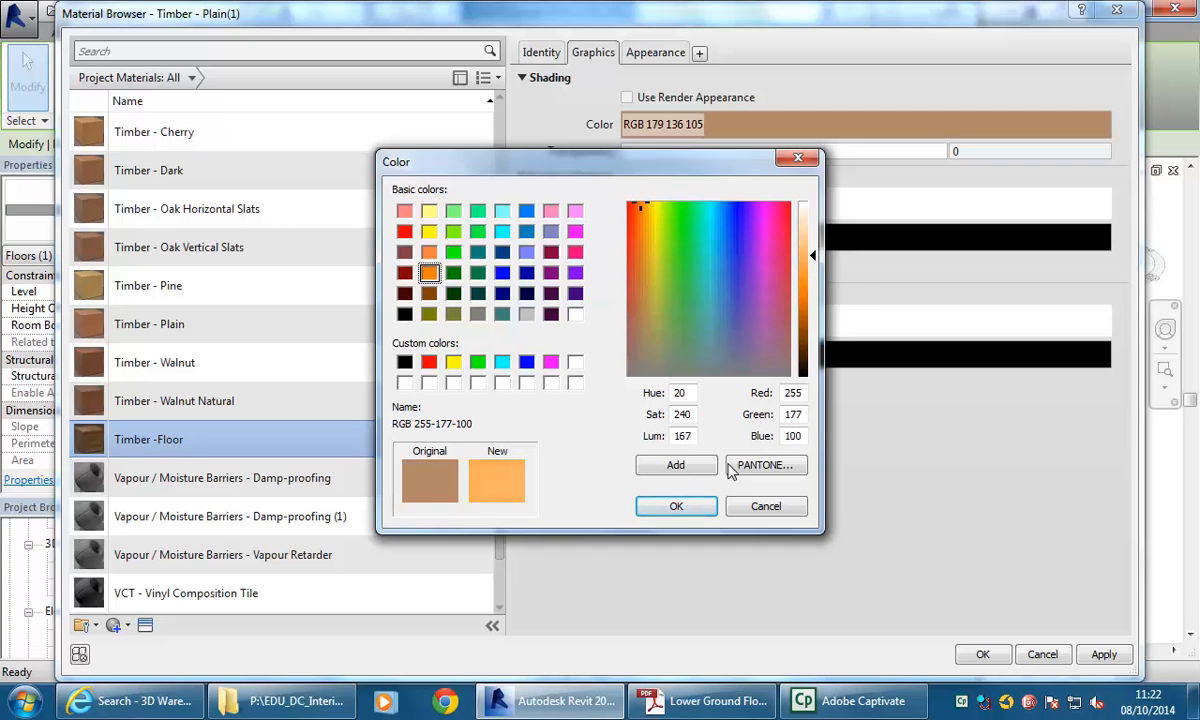
click(678, 506)
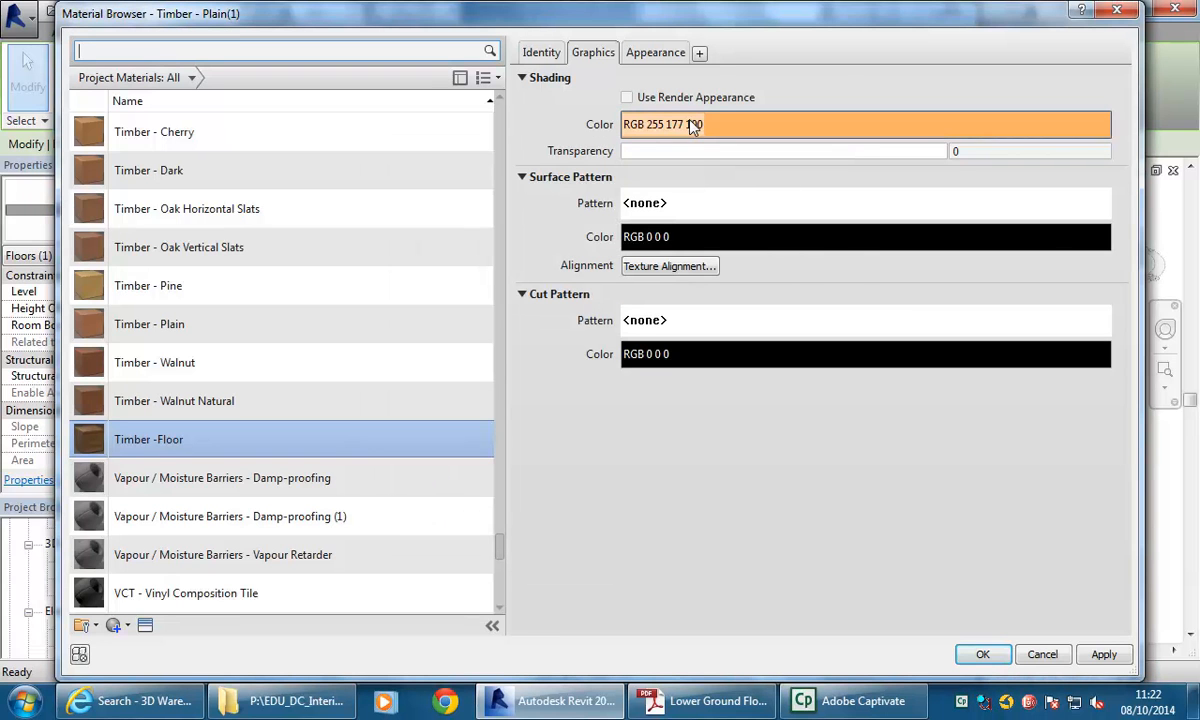
Set the Timber -Floor surface pattern to the Horizontal - 150mm model pattern.
click(704, 206)
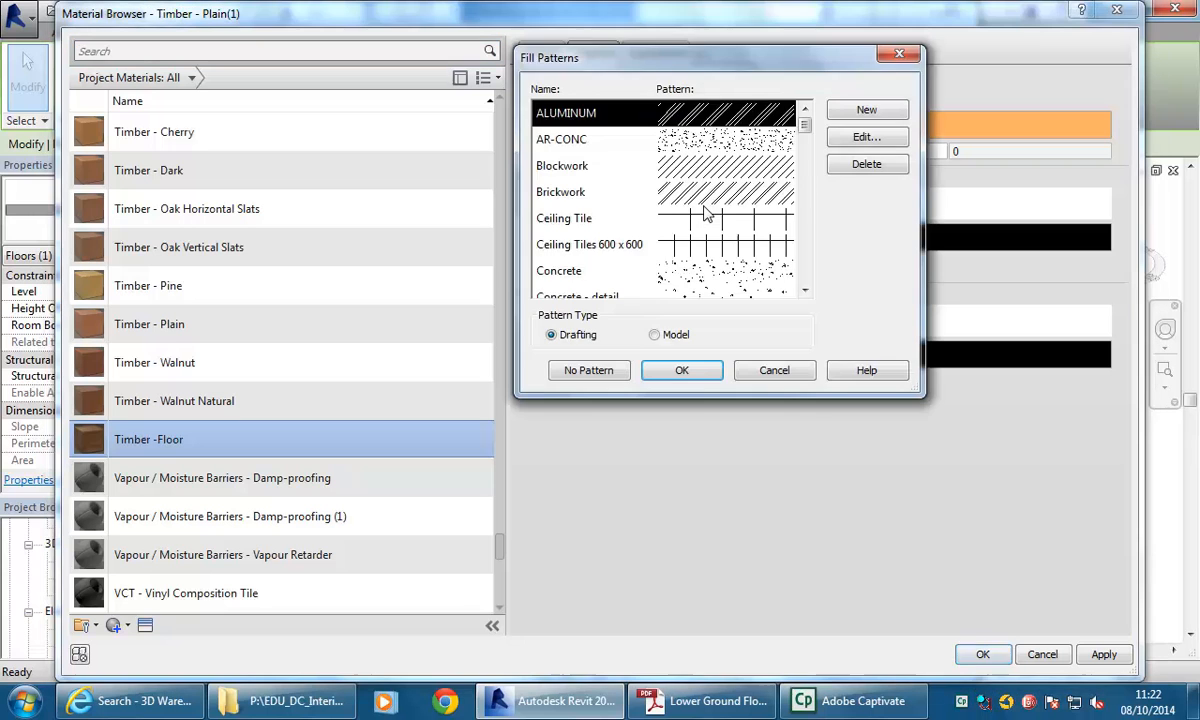
click(662, 335)
drag(804, 124, 806, 236)
click(632, 198)
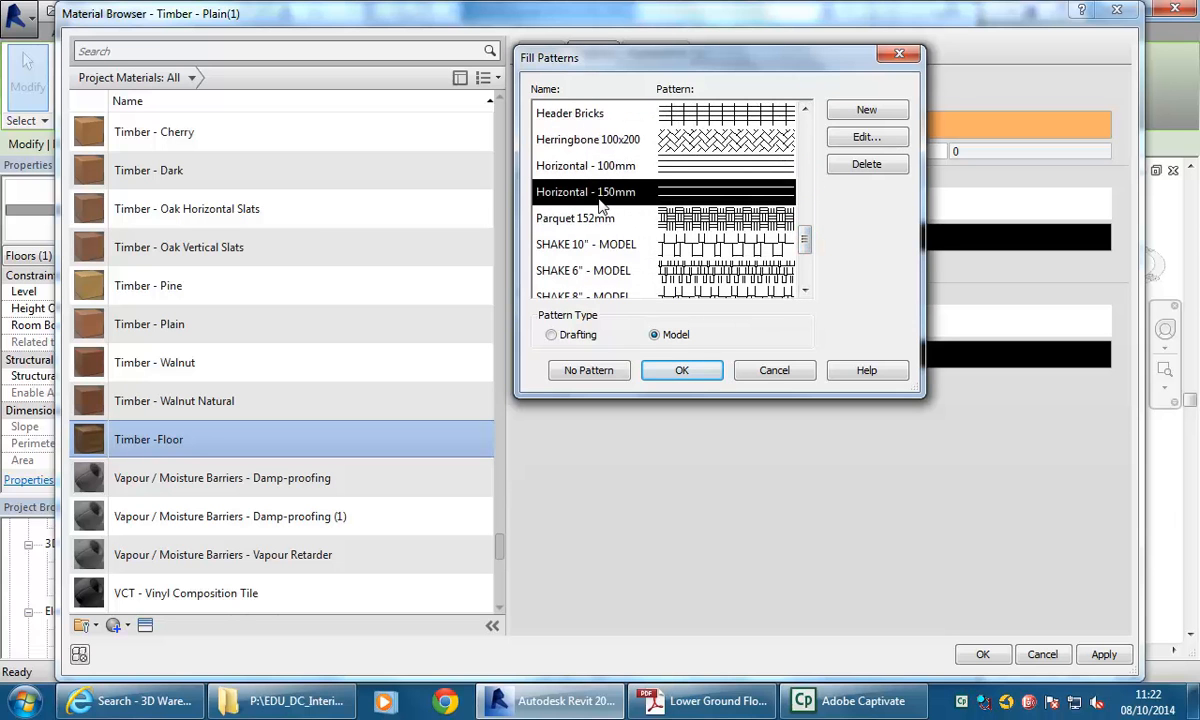
click(668, 371)
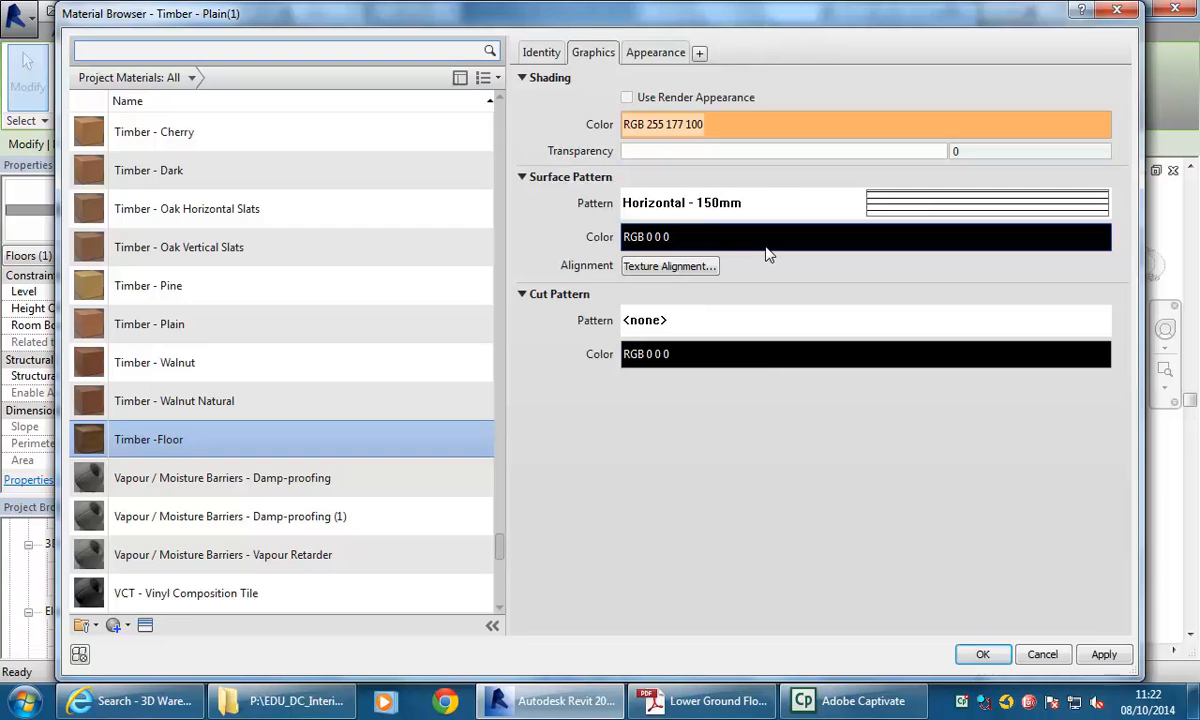
Apply Timber -Floor to the finish layer and confirm the assembly and type property changes.
click(982, 654)
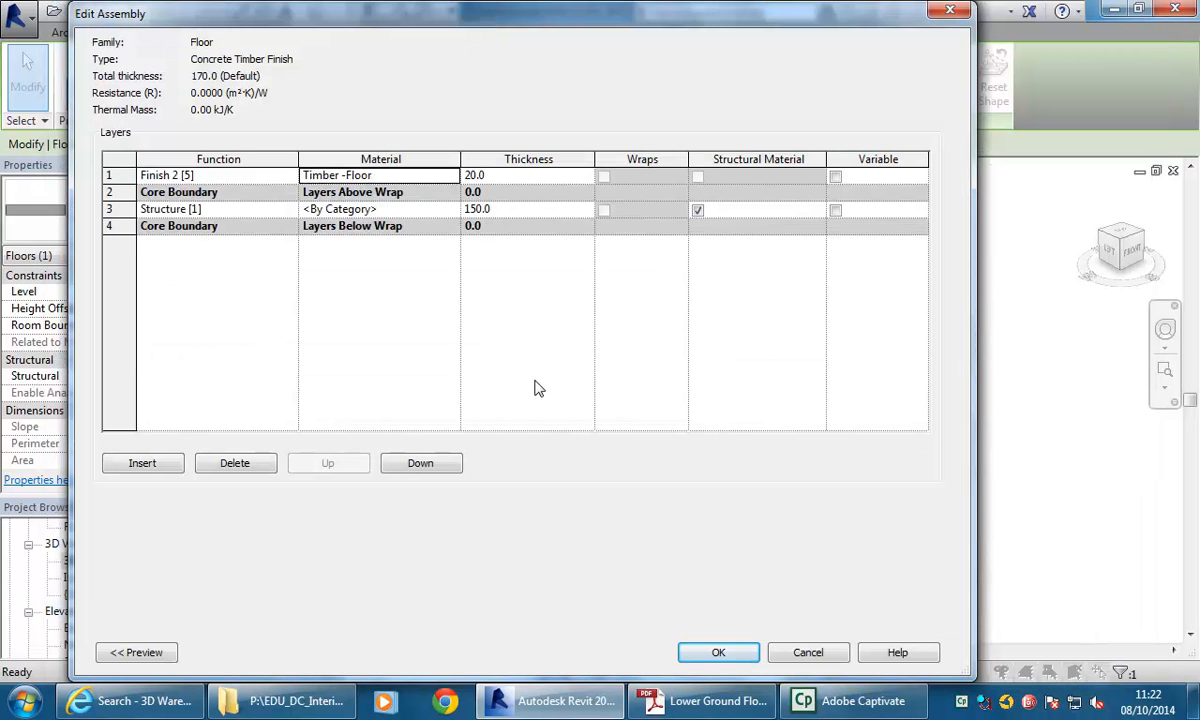
click(715, 652)
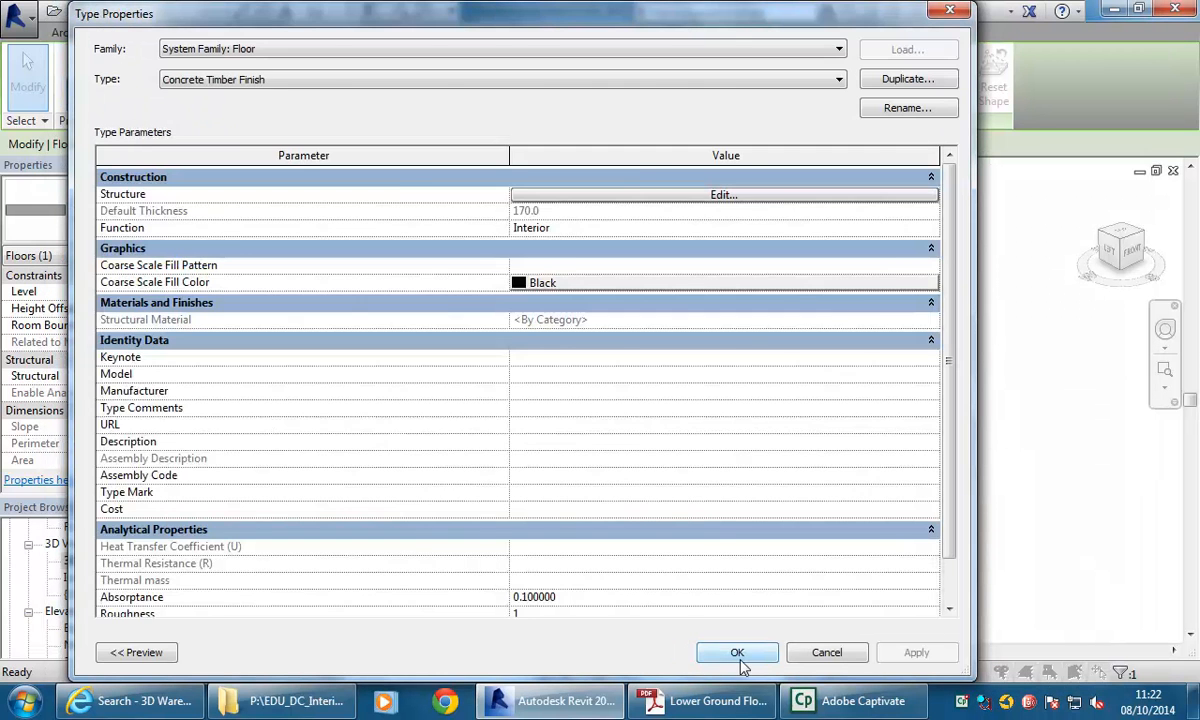
click(737, 653)
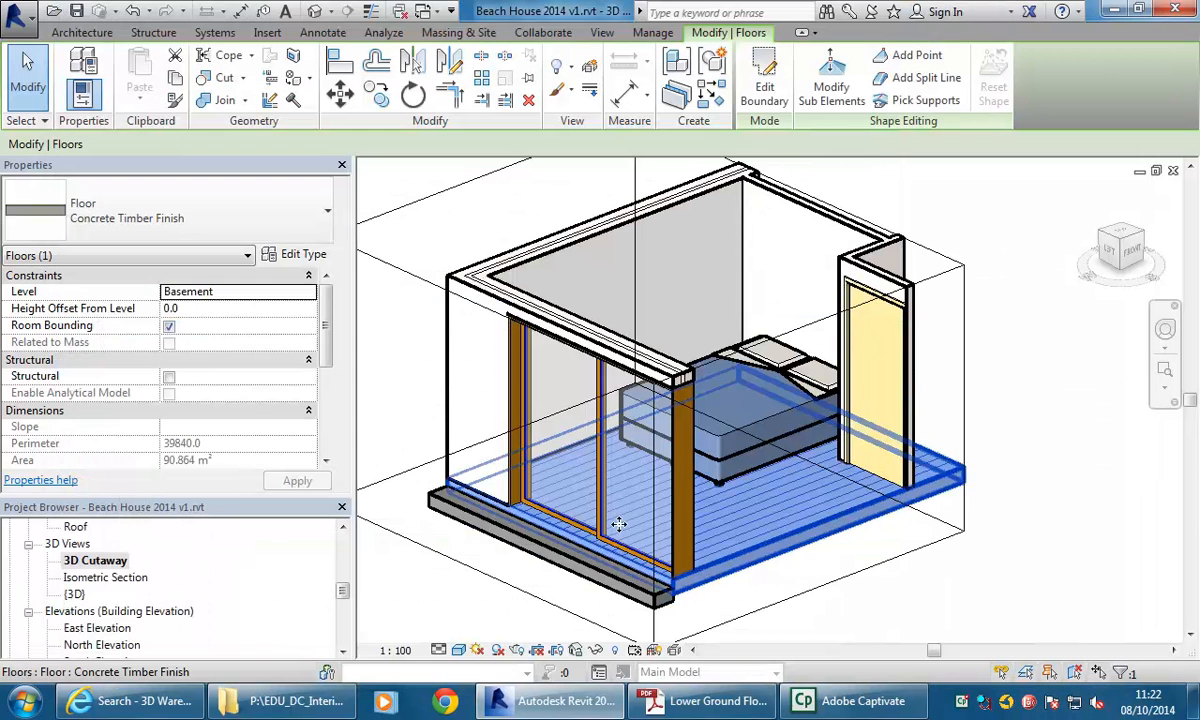
Switch the 3D Cutaway view to the Realistic visual style and zoom in on the timber floor.
click(826, 570)
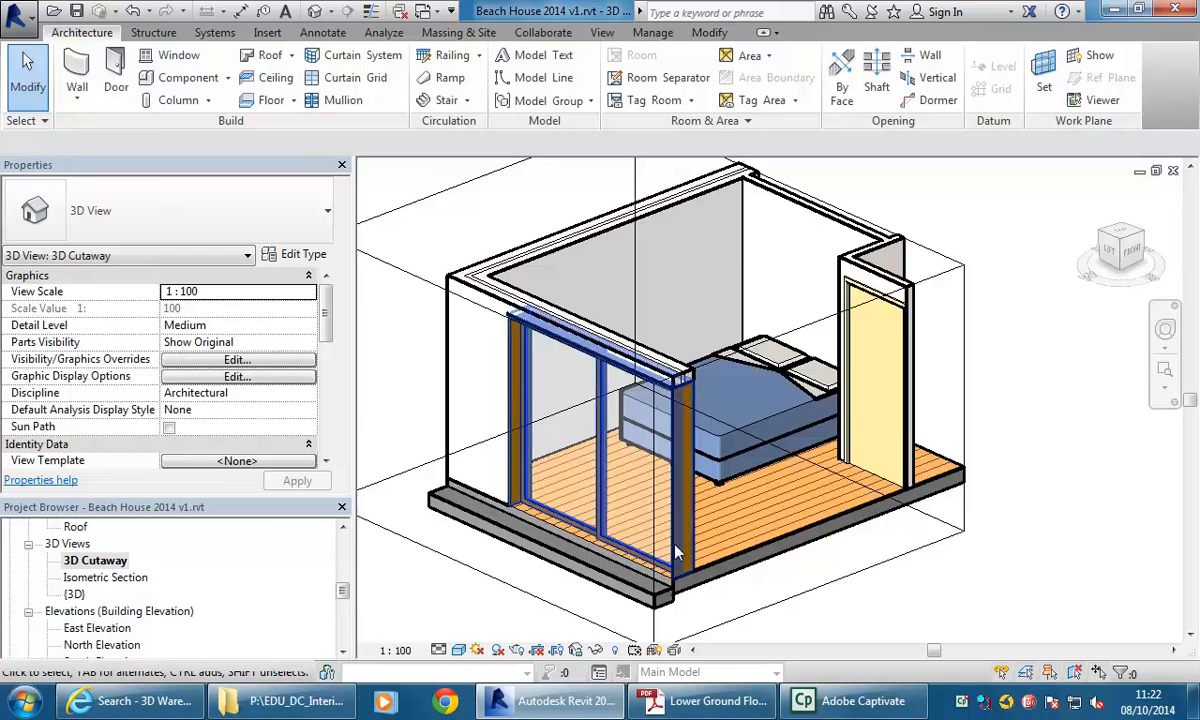
scroll(790, 578, up, 3)
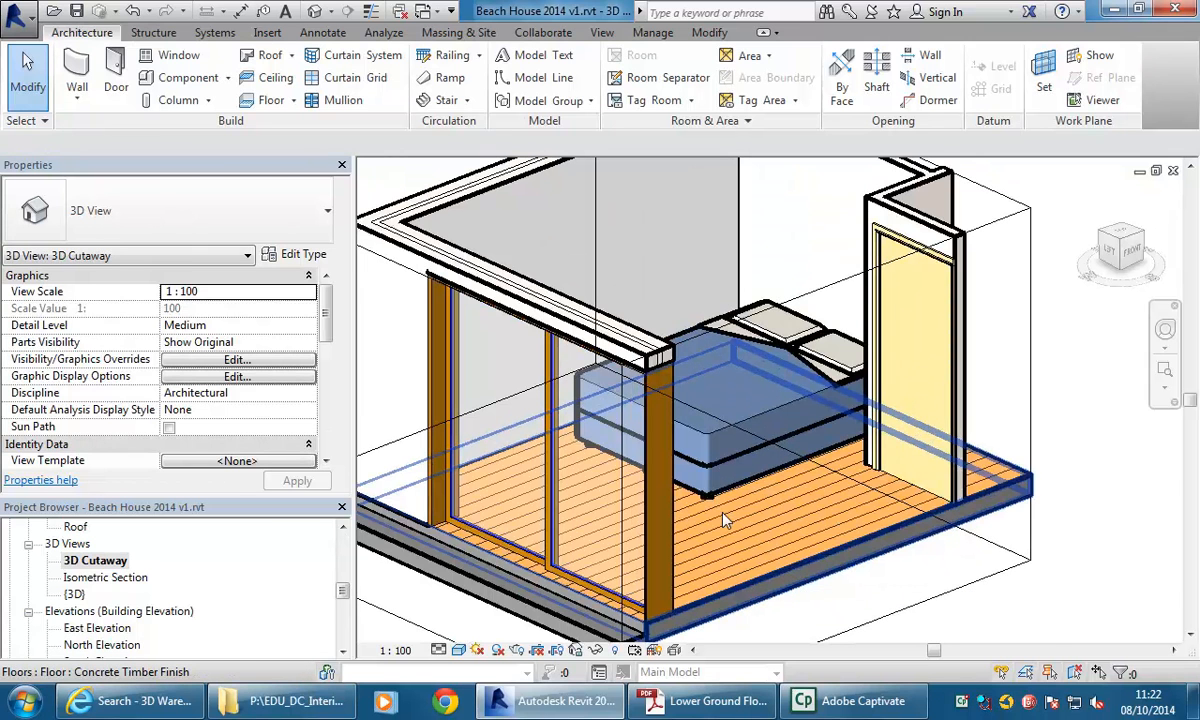
scroll(725, 520, up, 4)
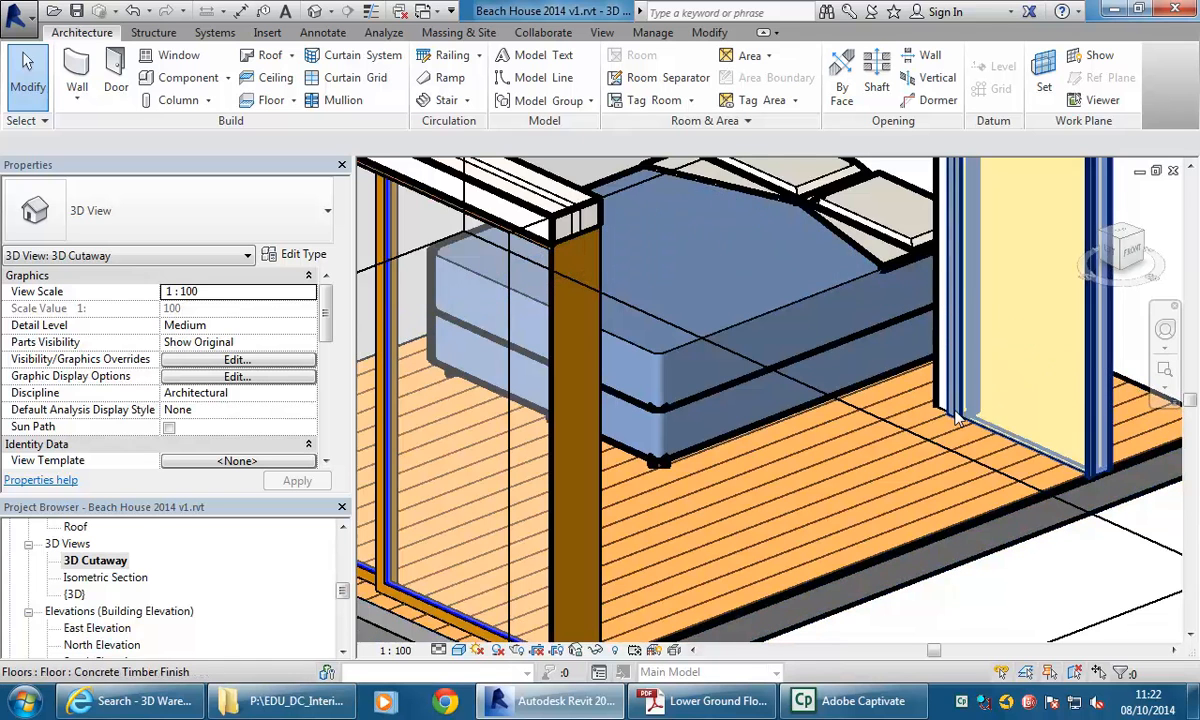
click(458, 650)
click(488, 607)
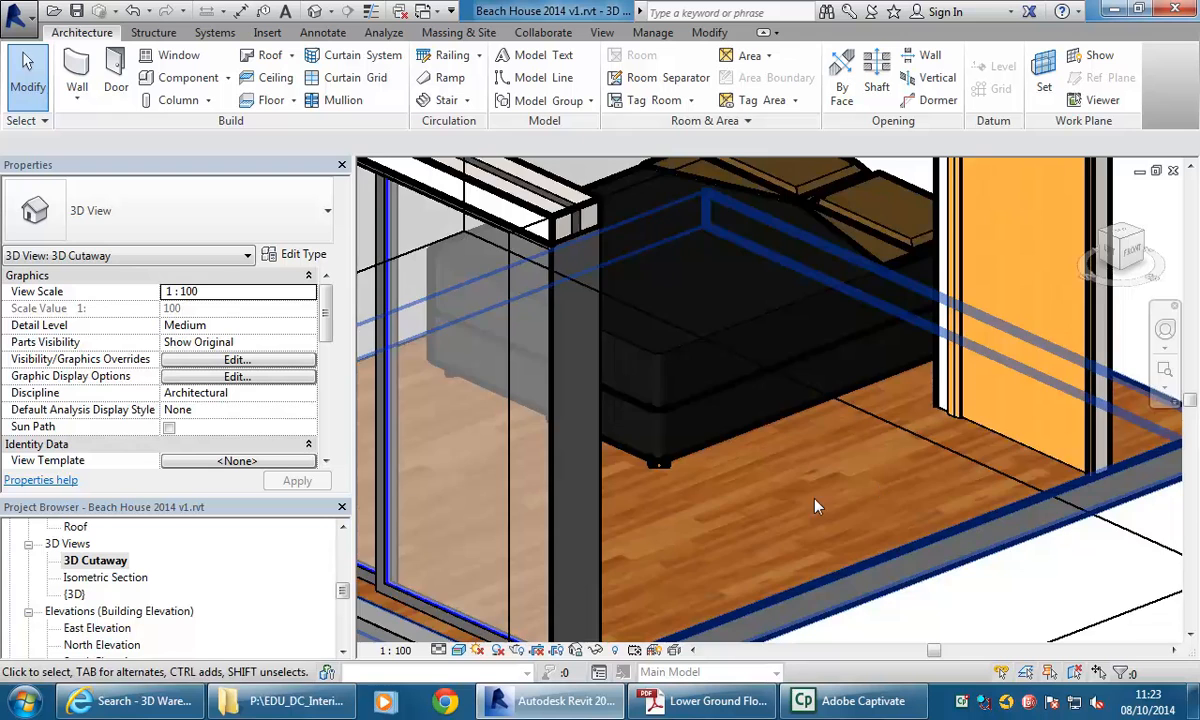
scroll(815, 507, up, 4)
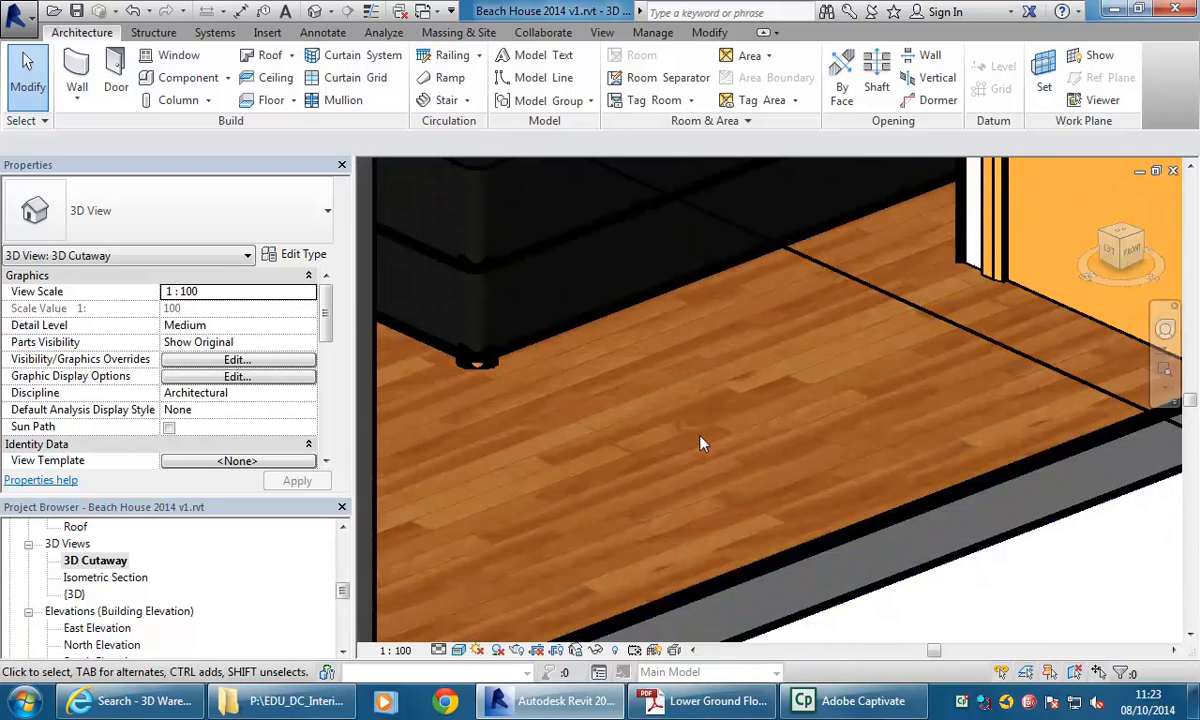
Switch the 3D Cutaway view to the Shaded visual style.
scroll(700, 444, down, 3)
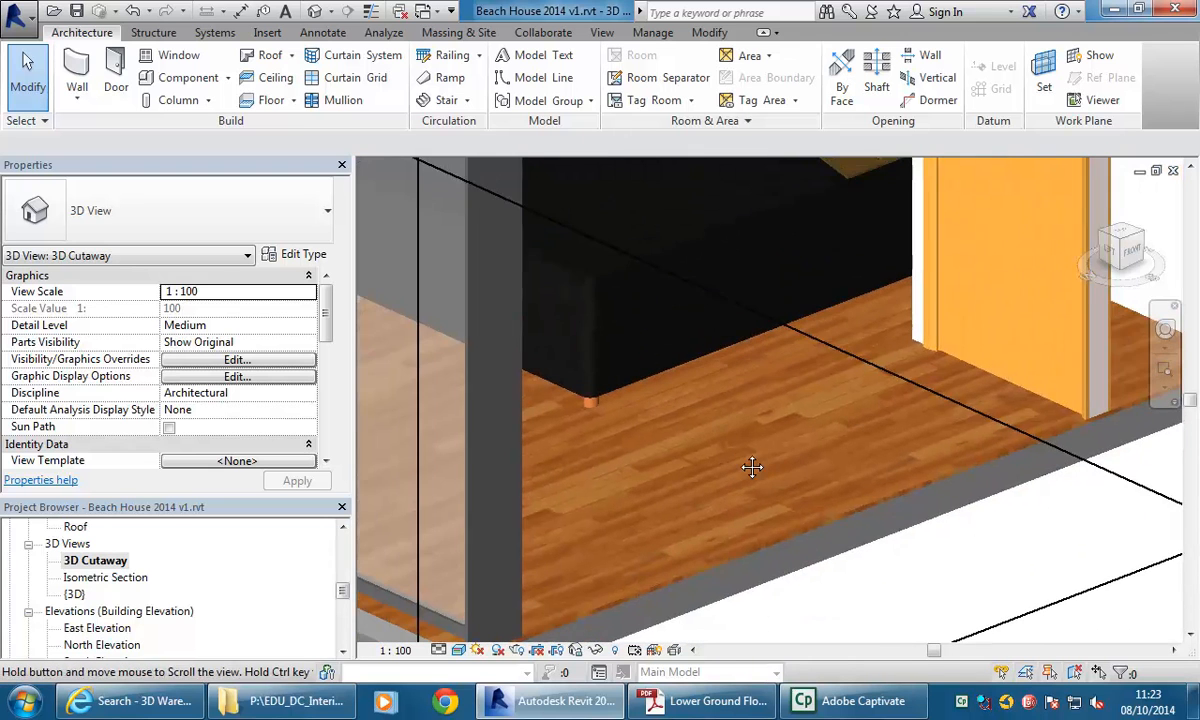
click(460, 651)
click(500, 571)
scroll(815, 548, down, 5)
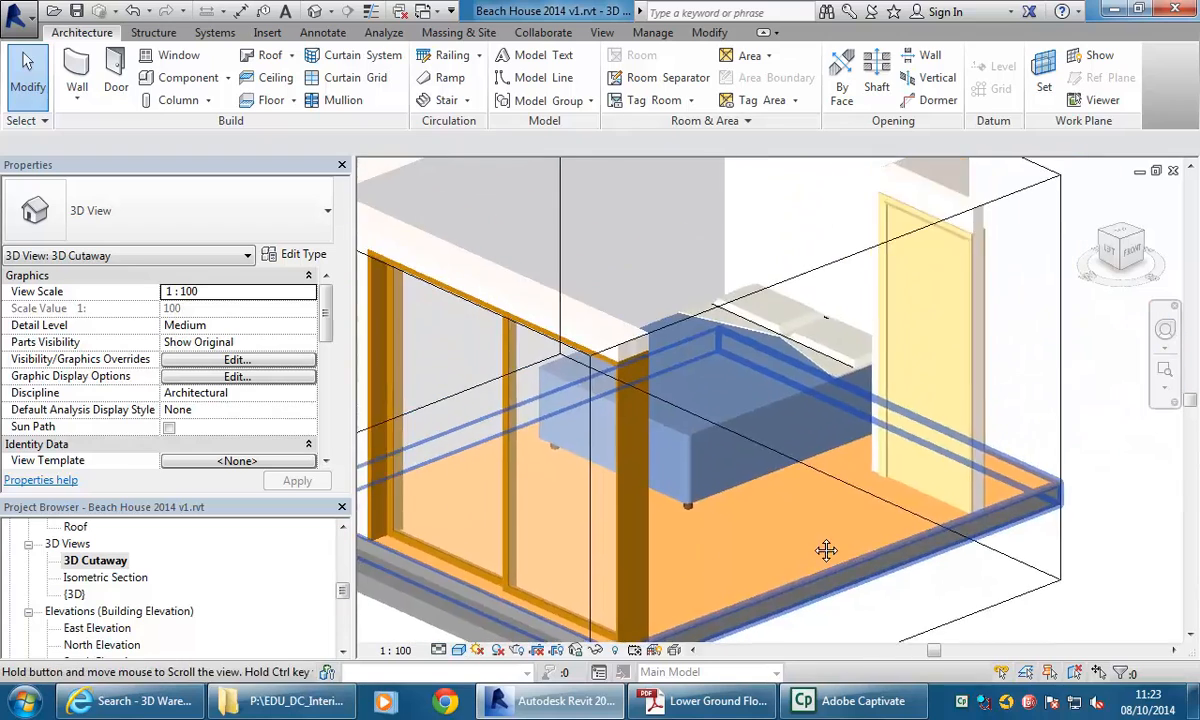
Select the section box and hide it in the 3D Cutaway view.
middle_drag(804, 548, 774, 474)
click(818, 603)
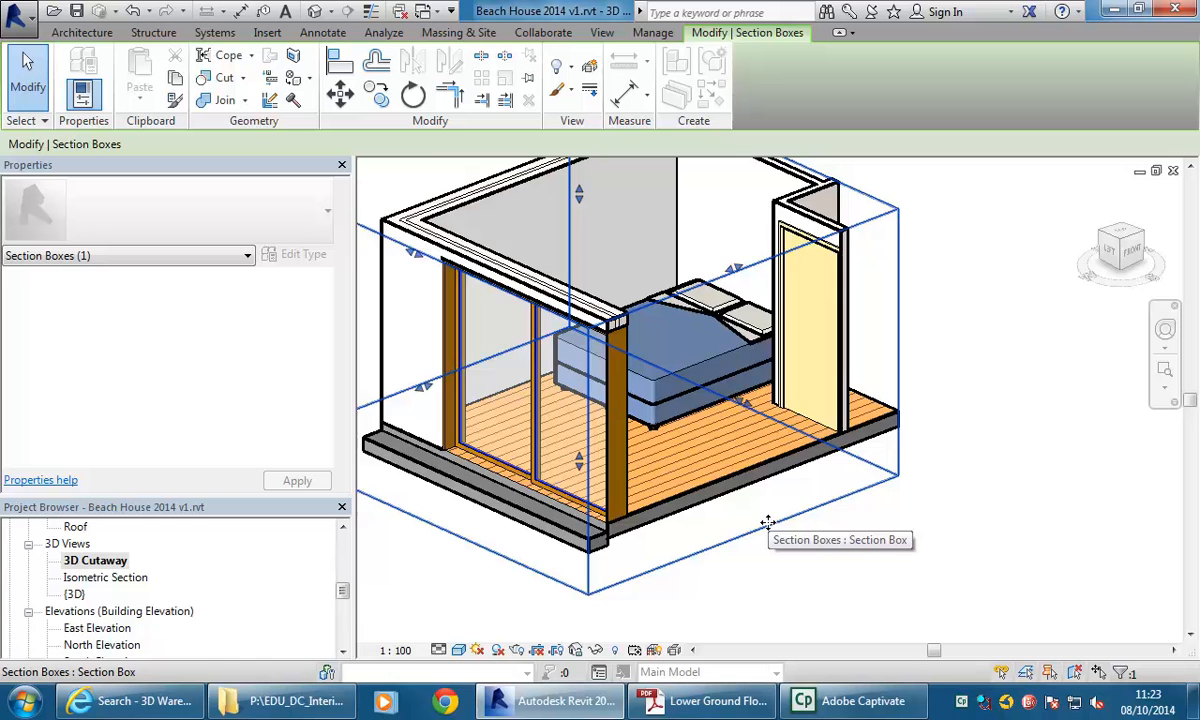
middle_drag(767, 522, 775, 568)
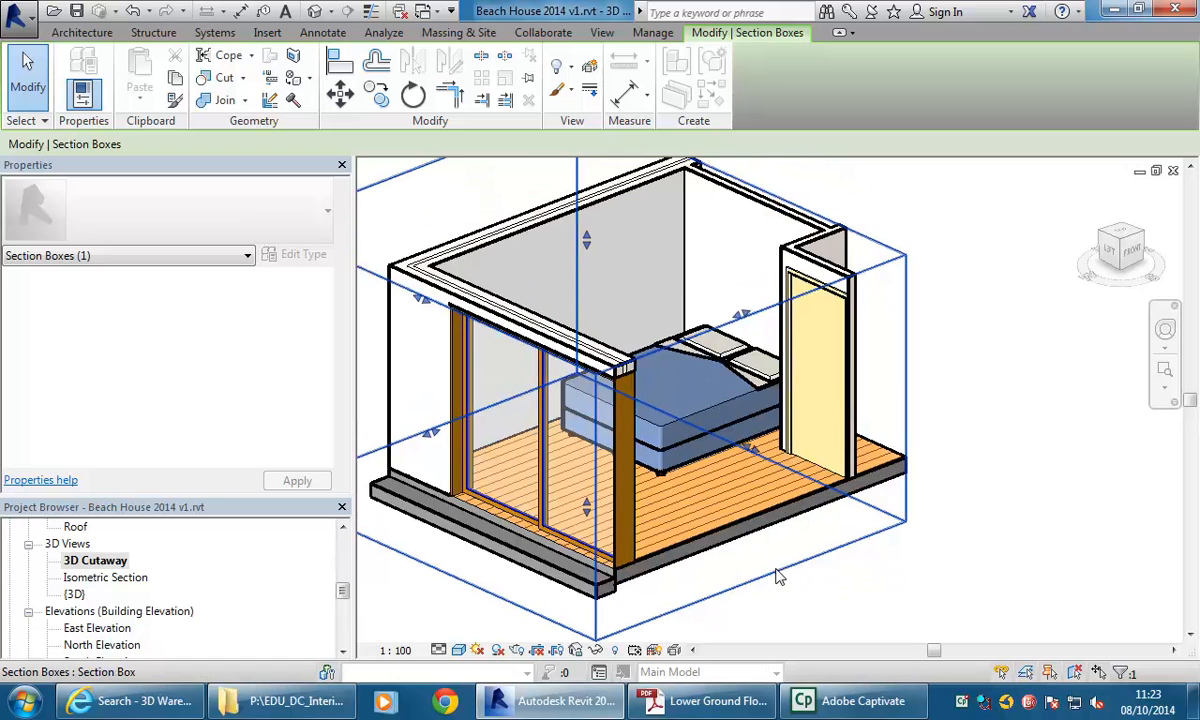
right_click(776, 570)
mouse_move(848, 261)
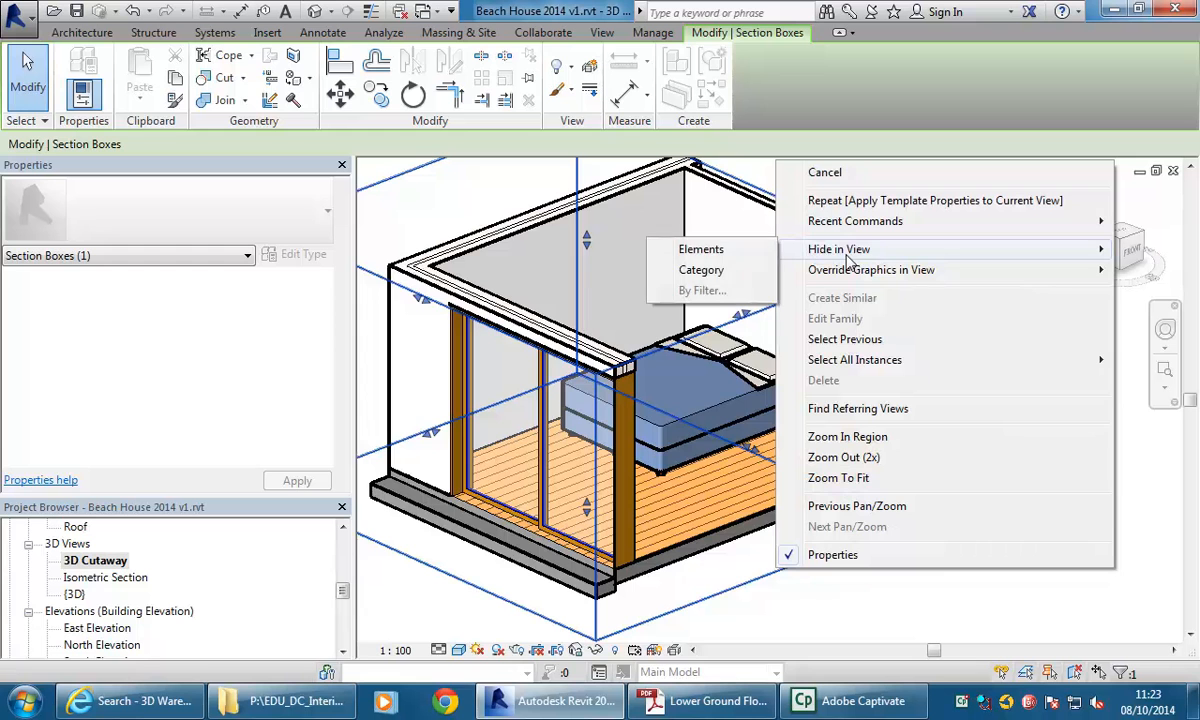
click(708, 250)
middle_drag(710, 255, 782, 300)
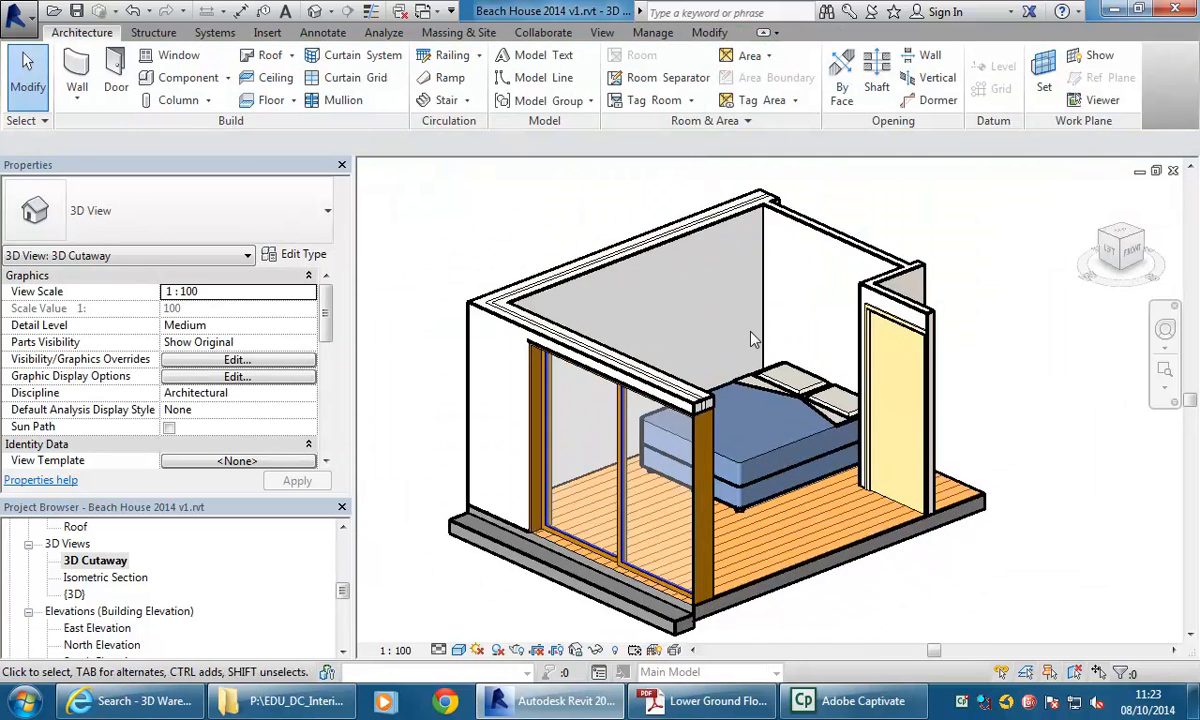
Create a new decal type named Picture.
scroll(686, 316, up, 1)
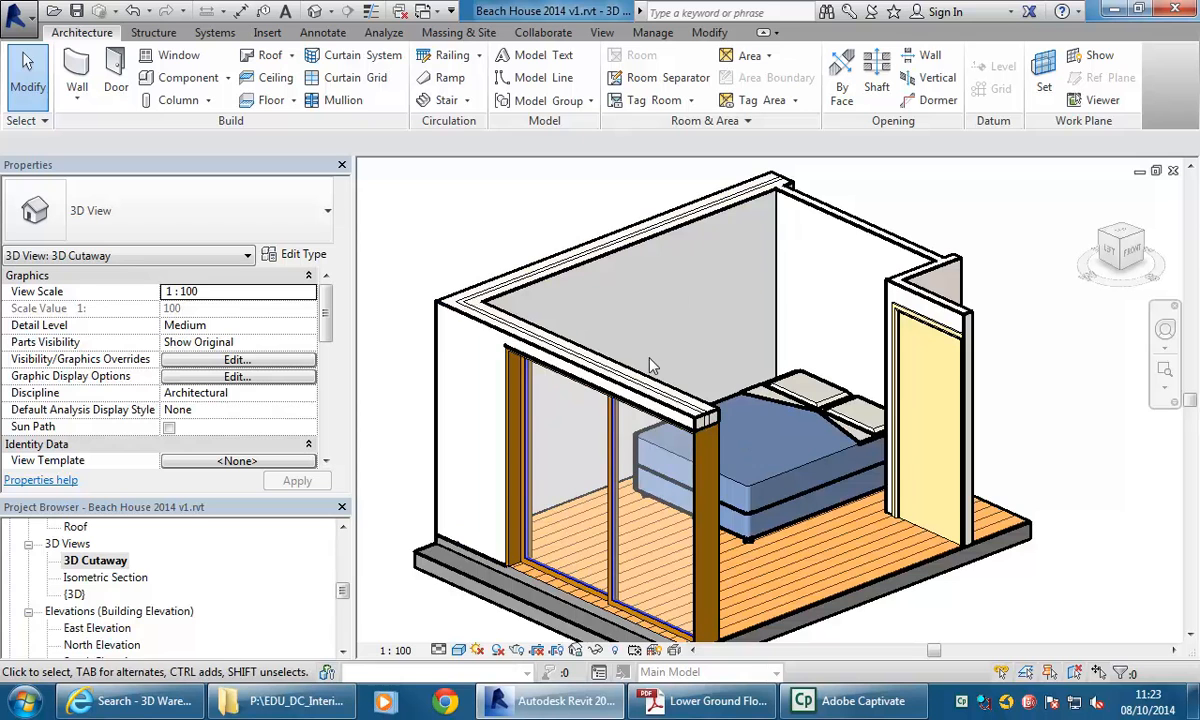
click(266, 33)
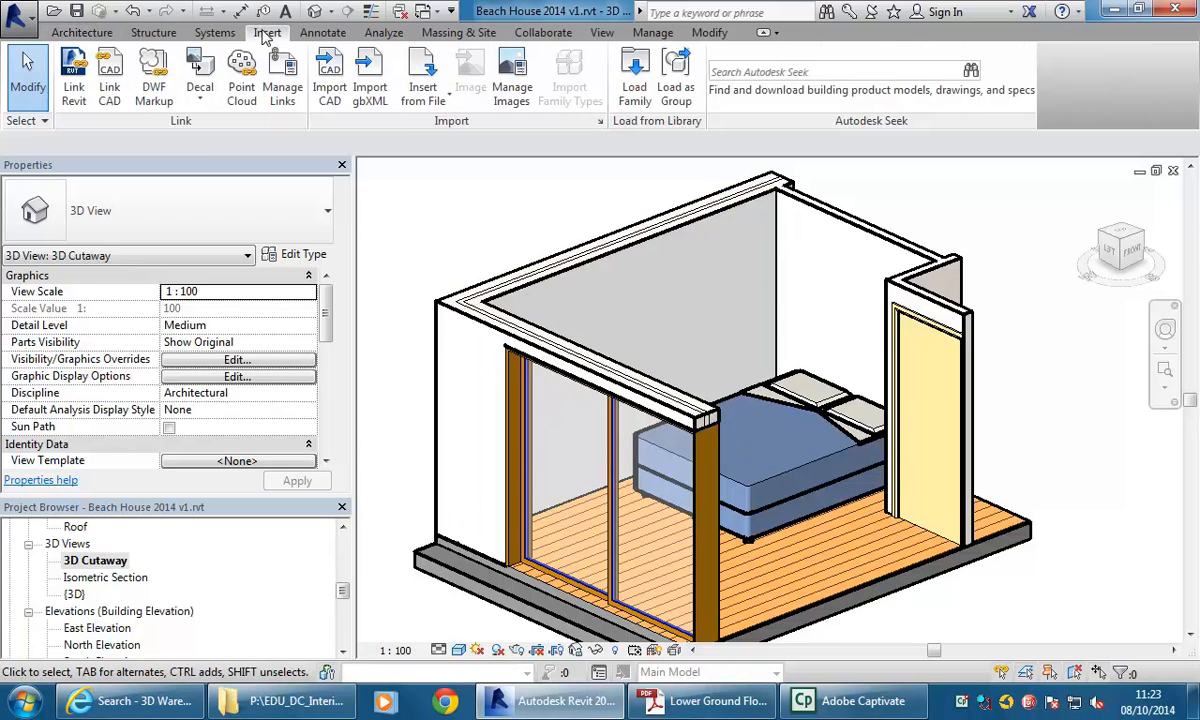
click(199, 65)
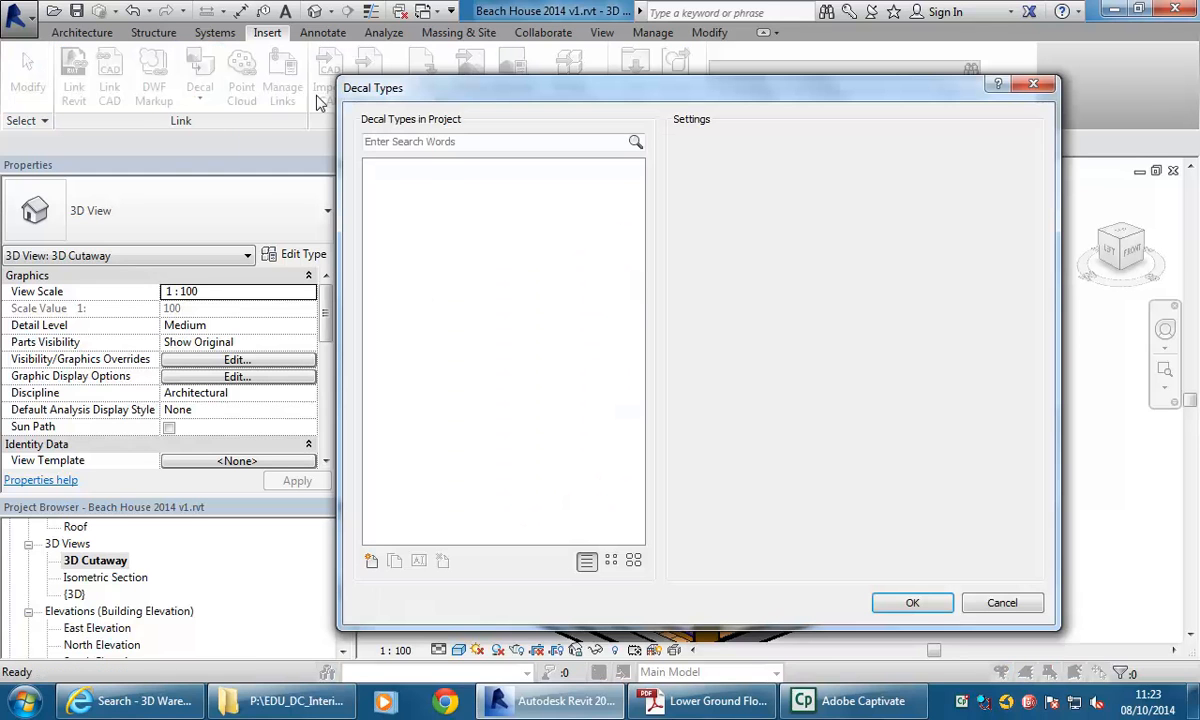
click(371, 561)
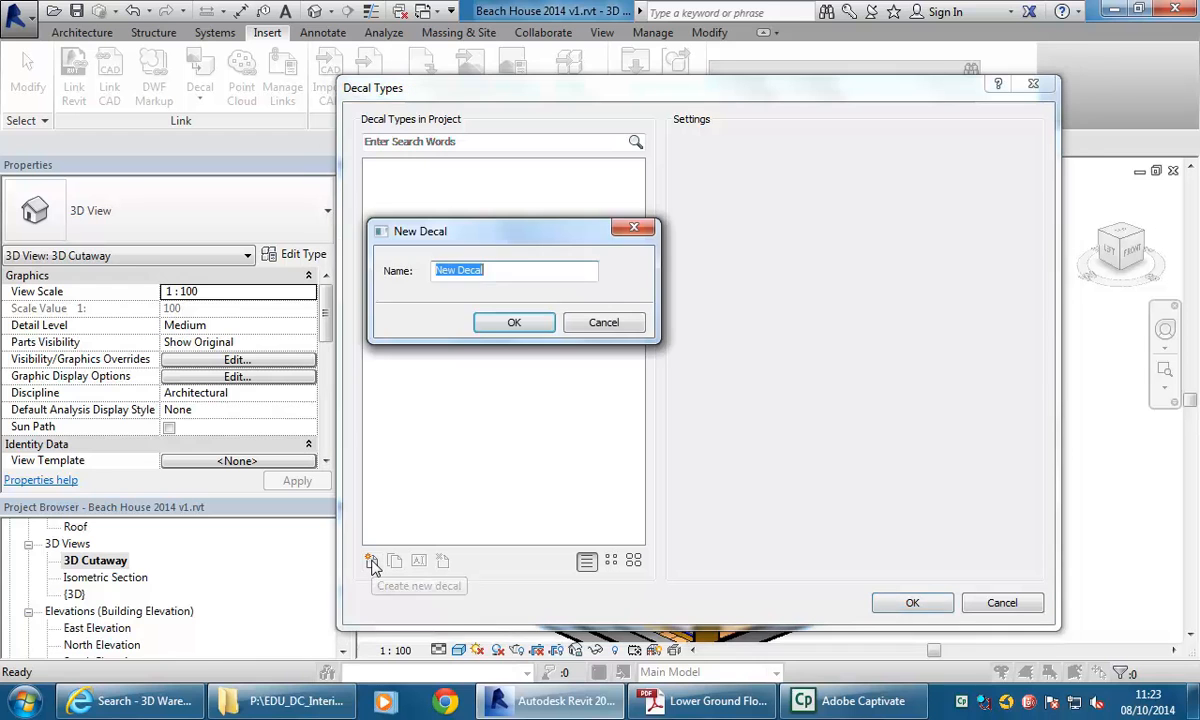
text(Picture)
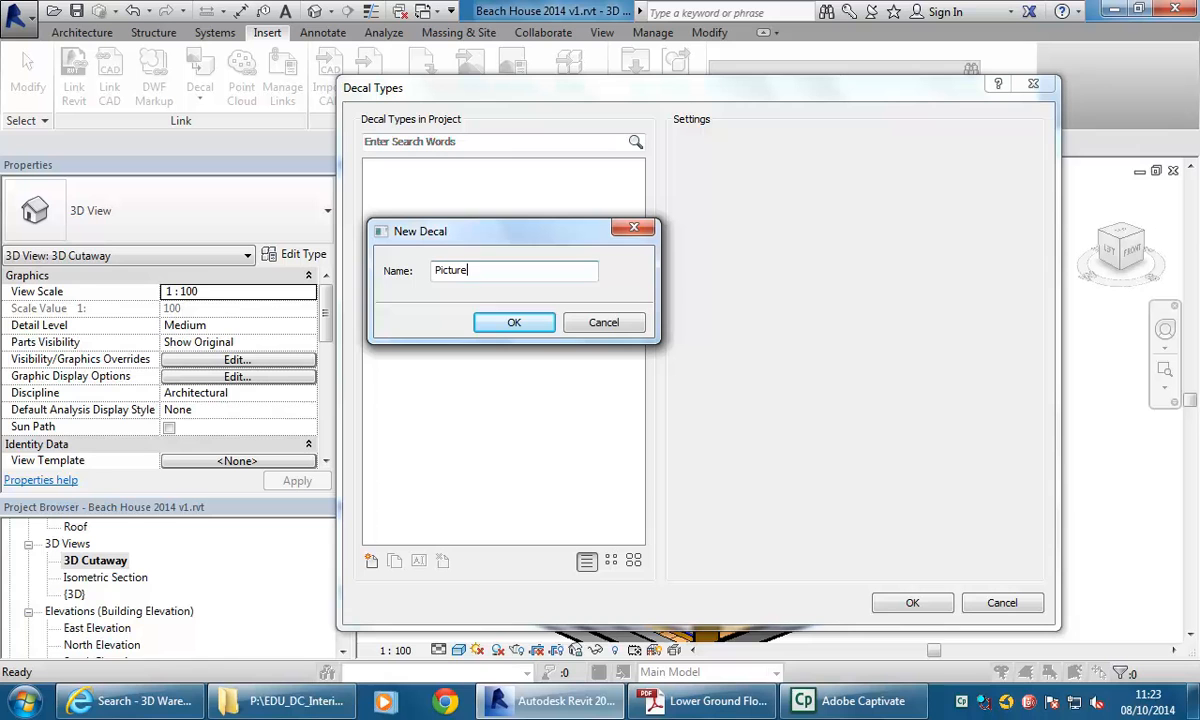
click(506, 322)
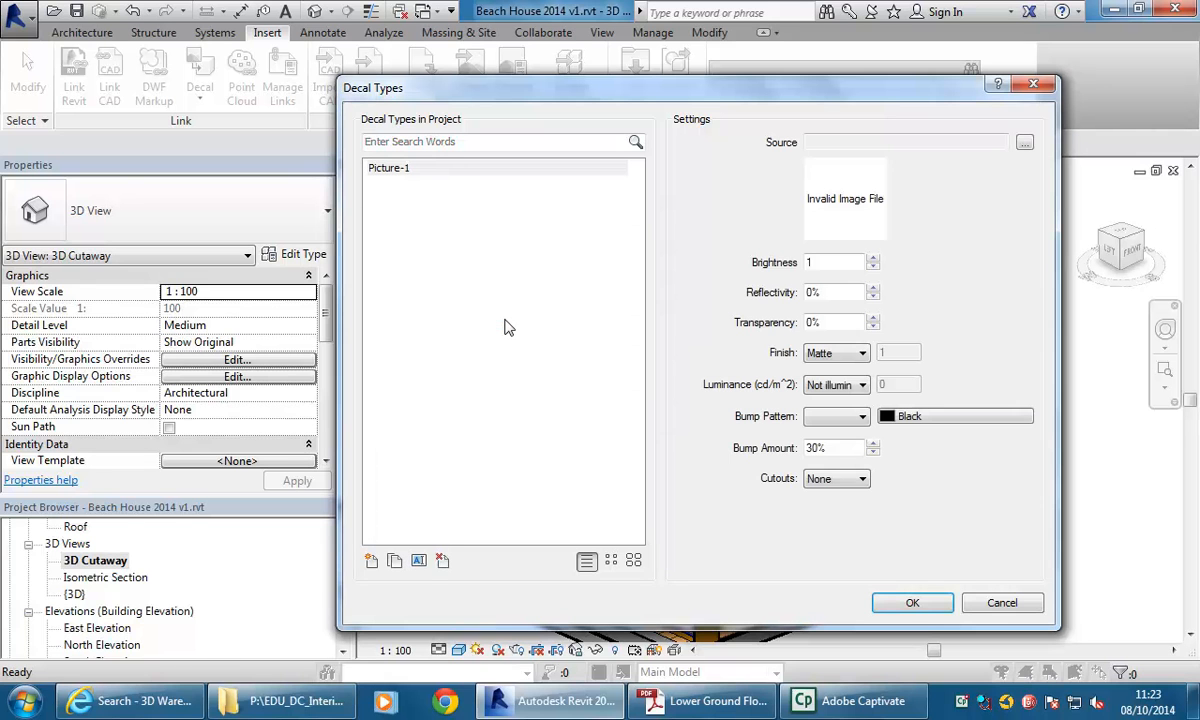
Set the Picture decal's source to 5.vase with peonies.jpg from the Posters folder and confirm the decal types.
click(1024, 143)
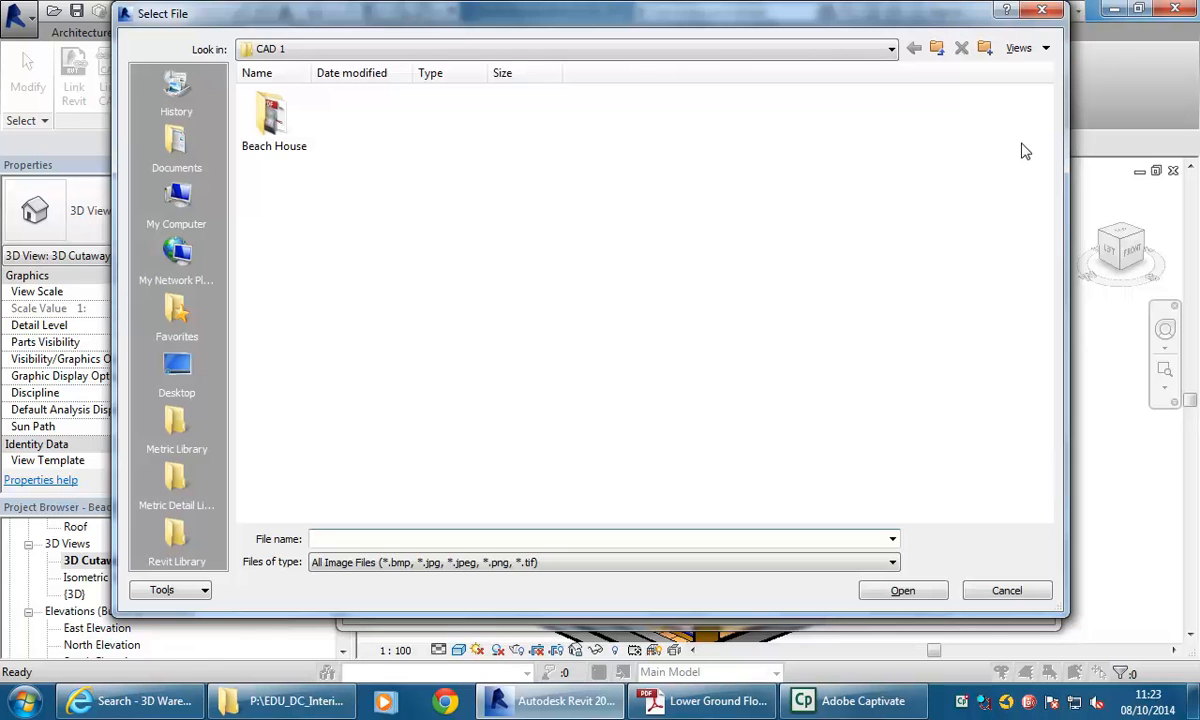
click(500, 52)
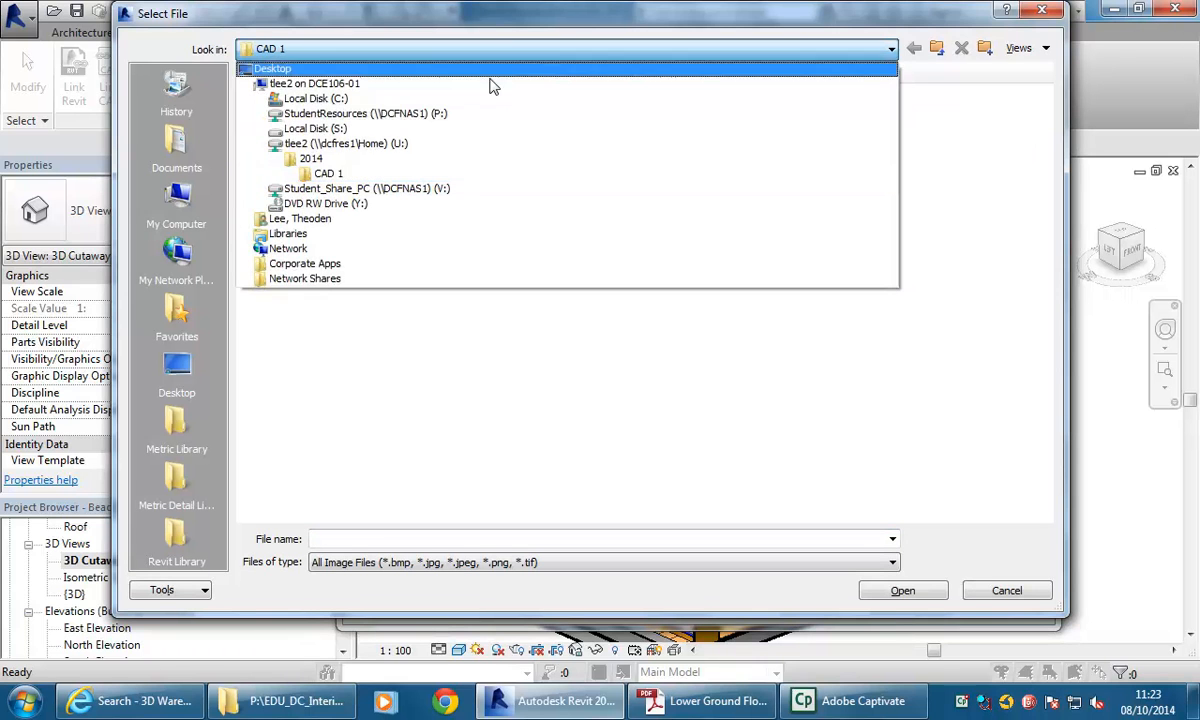
click(340, 158)
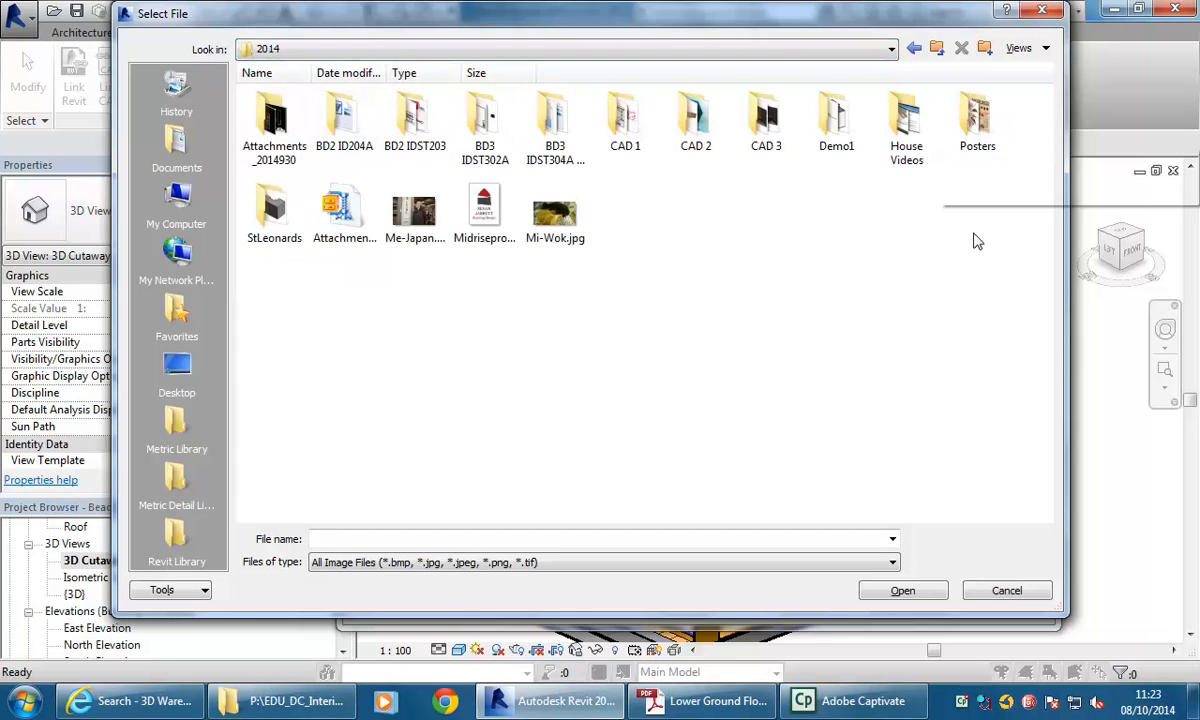
double_click(973, 116)
click(552, 165)
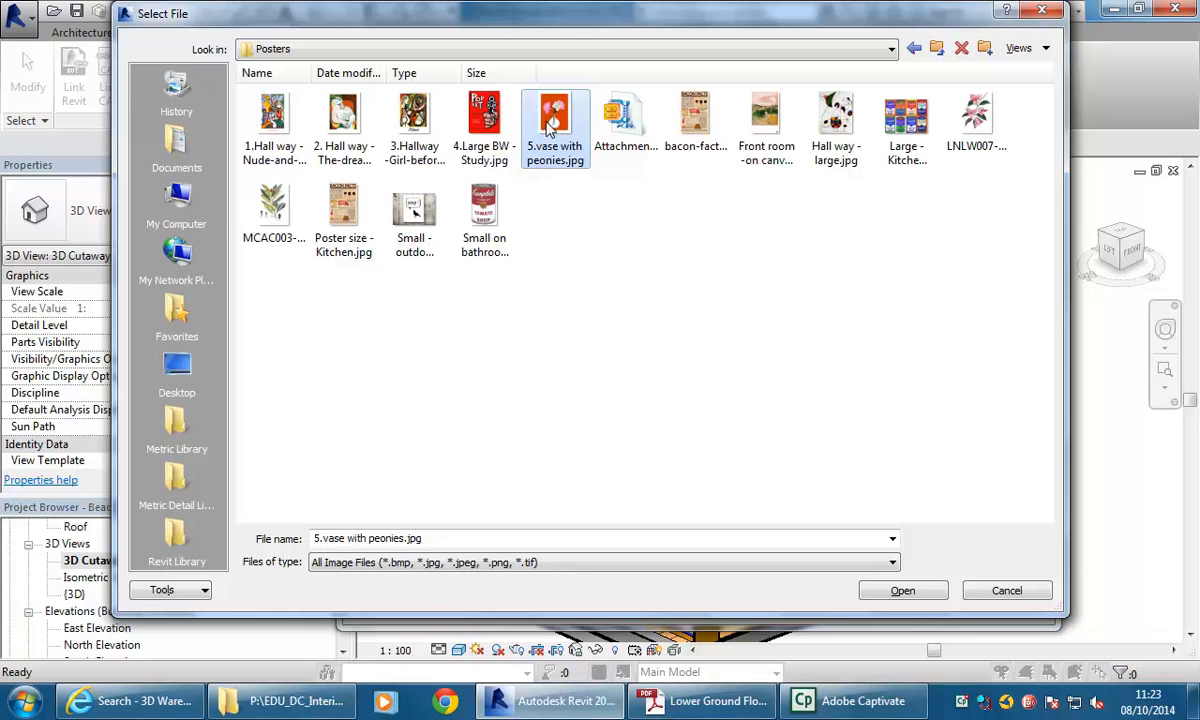
double_click(555, 118)
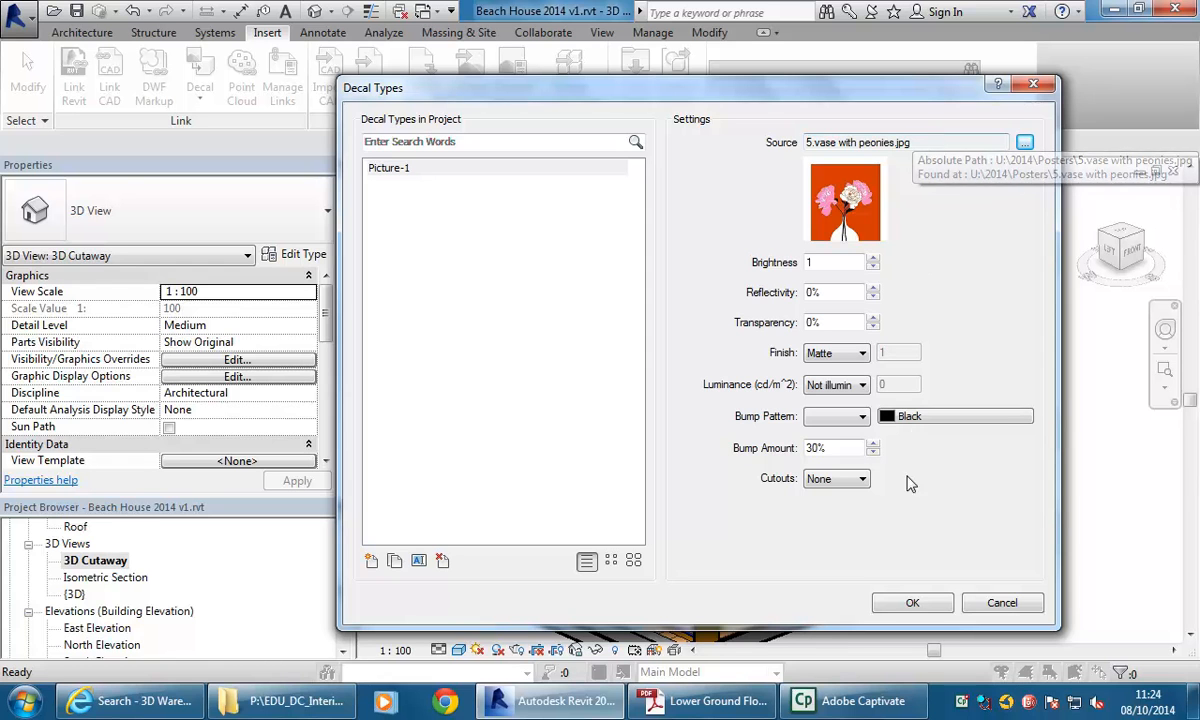
click(908, 604)
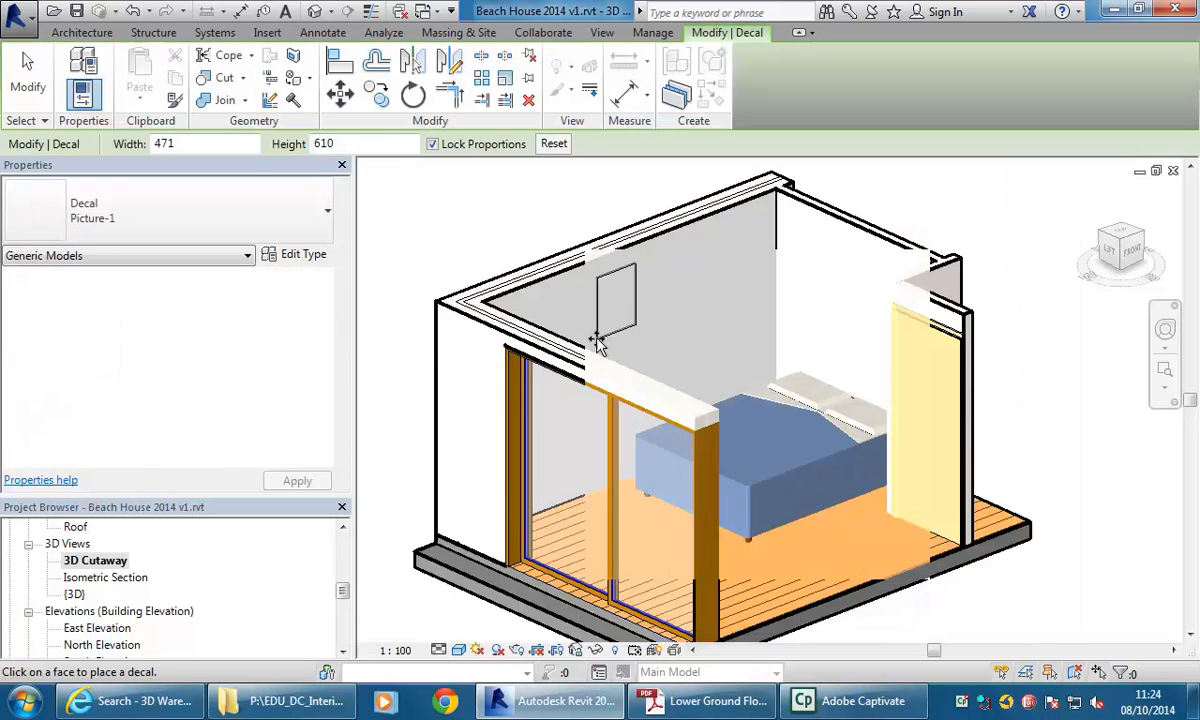
Place the Picture decal on the bedroom wall above the sliding door, then finish placing.
click(609, 354)
shift+middle_drag(723, 388, 627, 407)
middle_drag(727, 488, 740, 445)
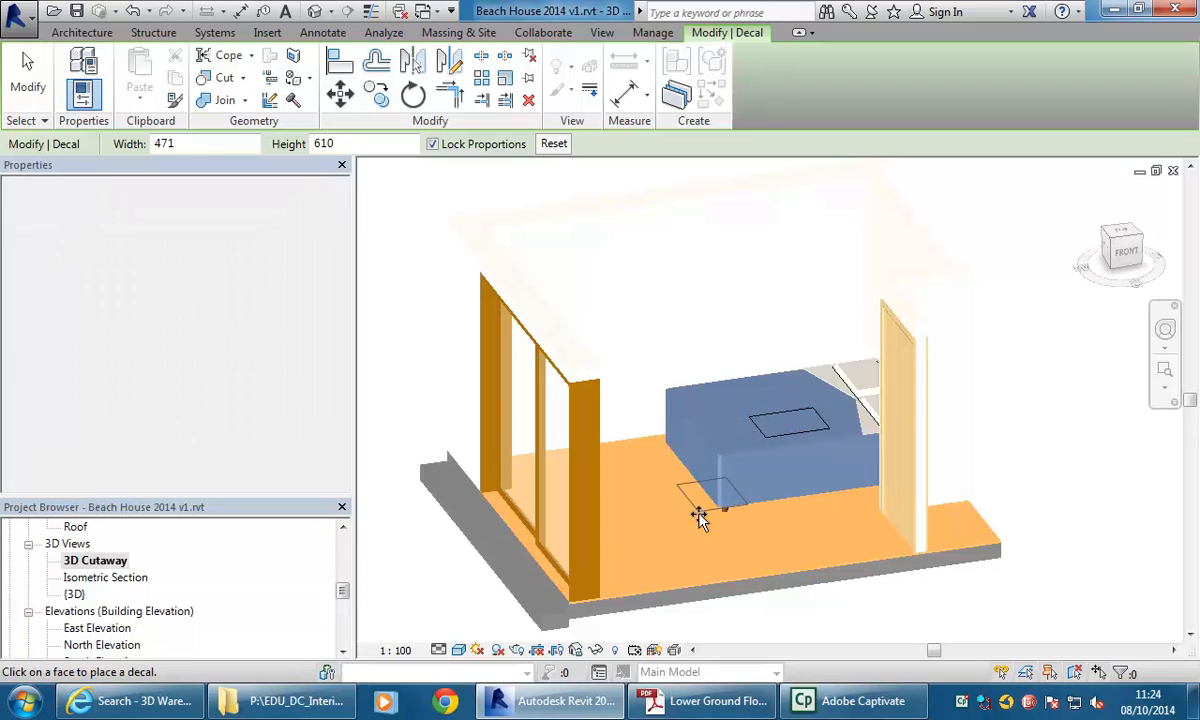
shift+middle_drag(650, 384, 606, 373)
click(582, 388)
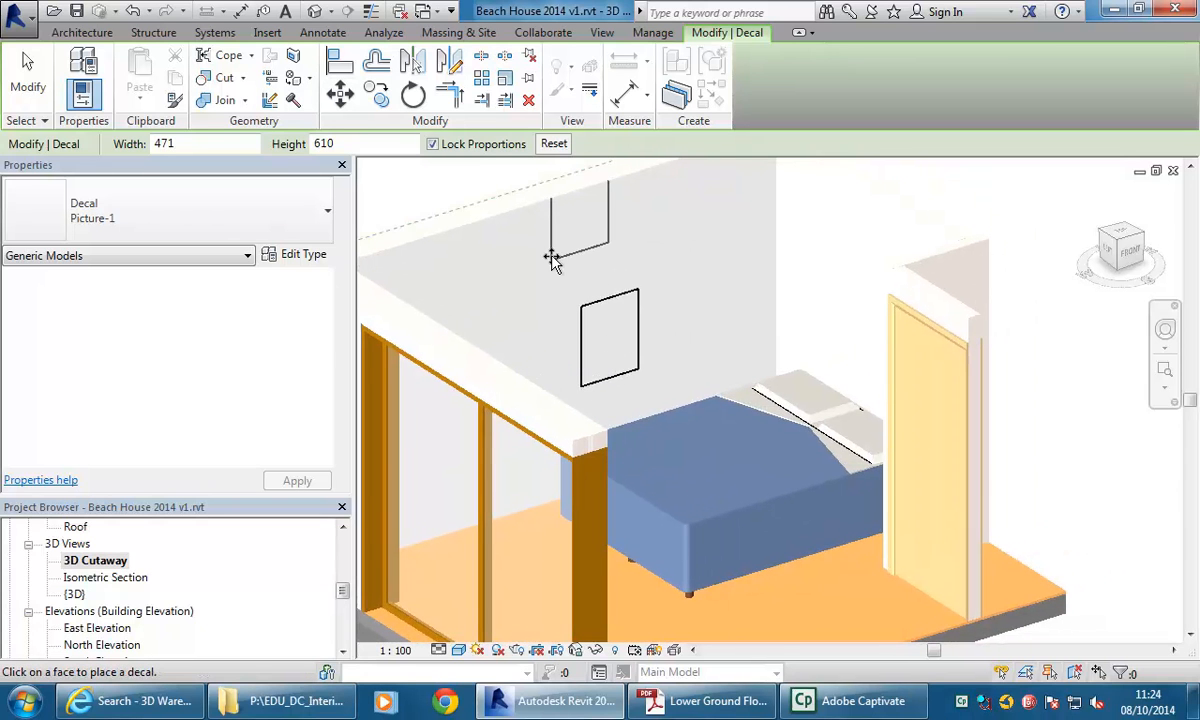
key(Escape)
key(Escape)
Switch the 3D Cutaway view to the Realistic visual style.
middle_drag(556, 264, 628, 259)
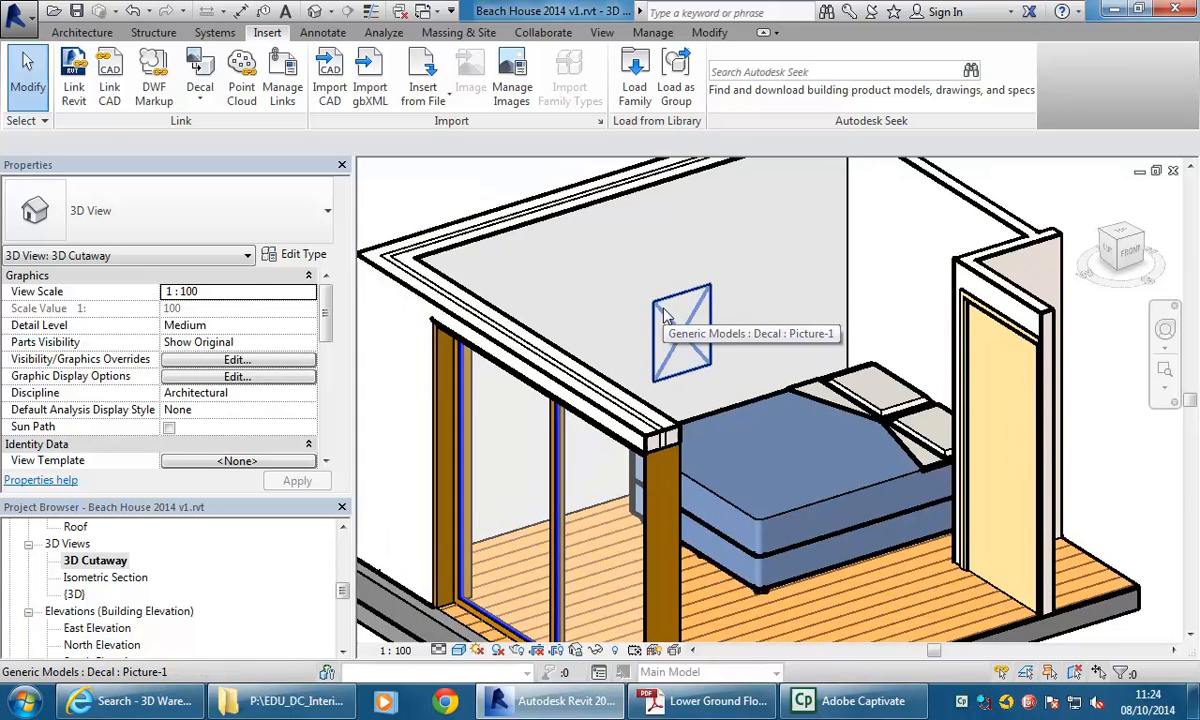
click(458, 650)
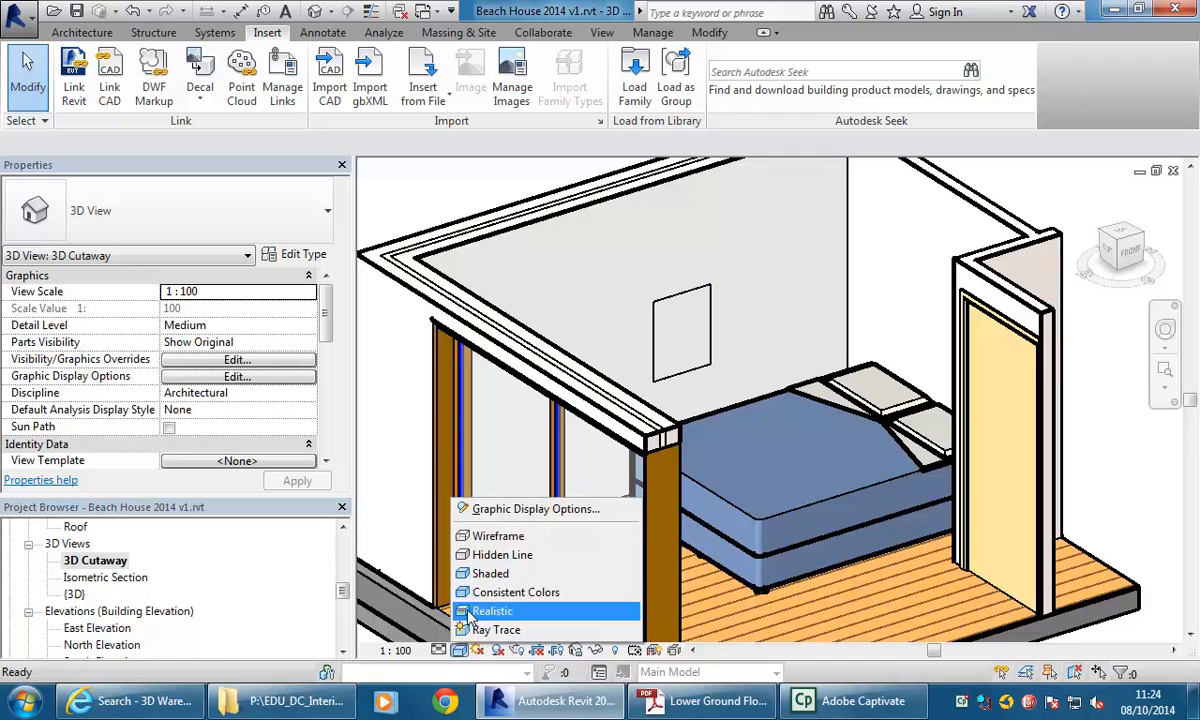
click(490, 611)
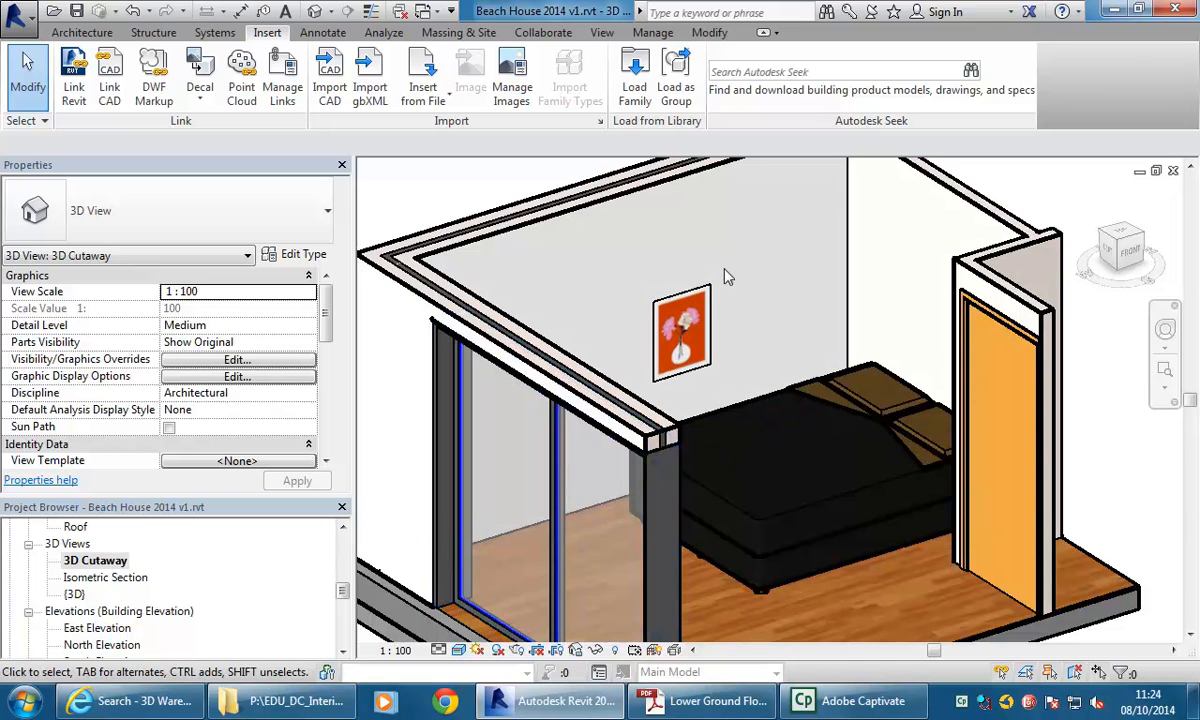
Enlarge the picture decal on the wall to about 962 × 1245 mm.
click(660, 350)
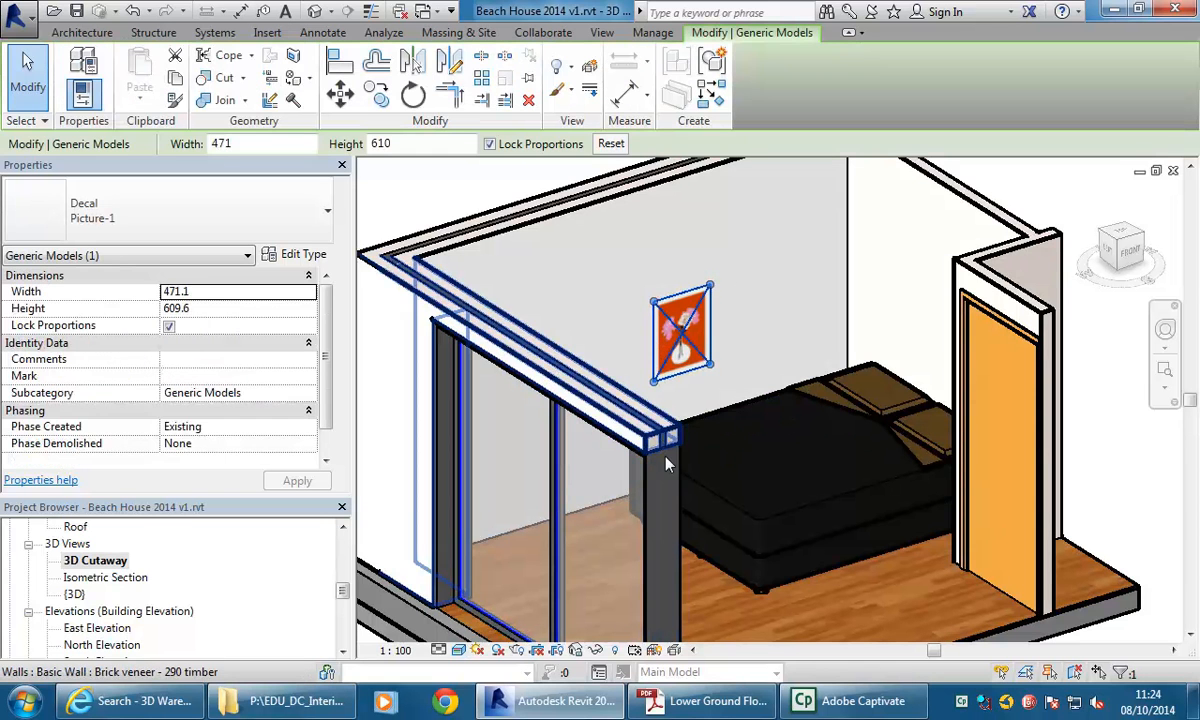
drag(653, 302, 575, 261)
drag(710, 365, 726, 383)
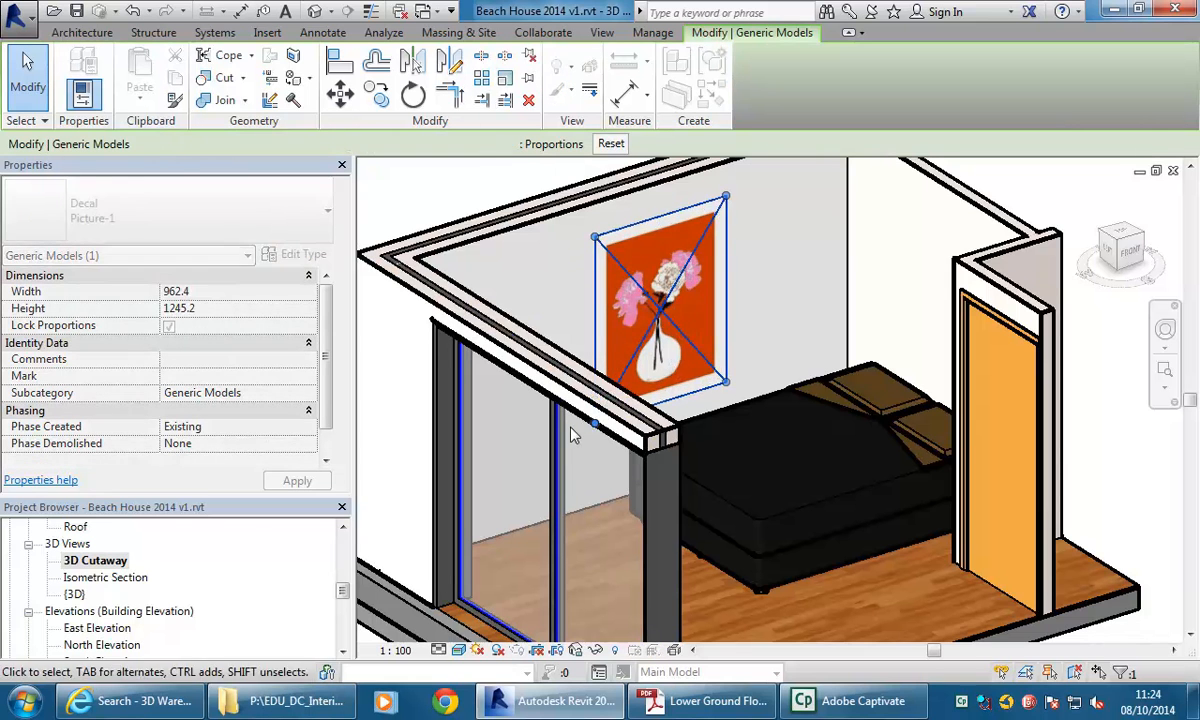
shift+middle_drag(552, 306, 579, 368)
drag(579, 408, 554, 430)
drag(564, 229, 543, 222)
middle_drag(545, 318, 676, 310)
click(570, 291)
Fine-tune the picture decal's position and size on the wall.
scroll(676, 310, down, 2)
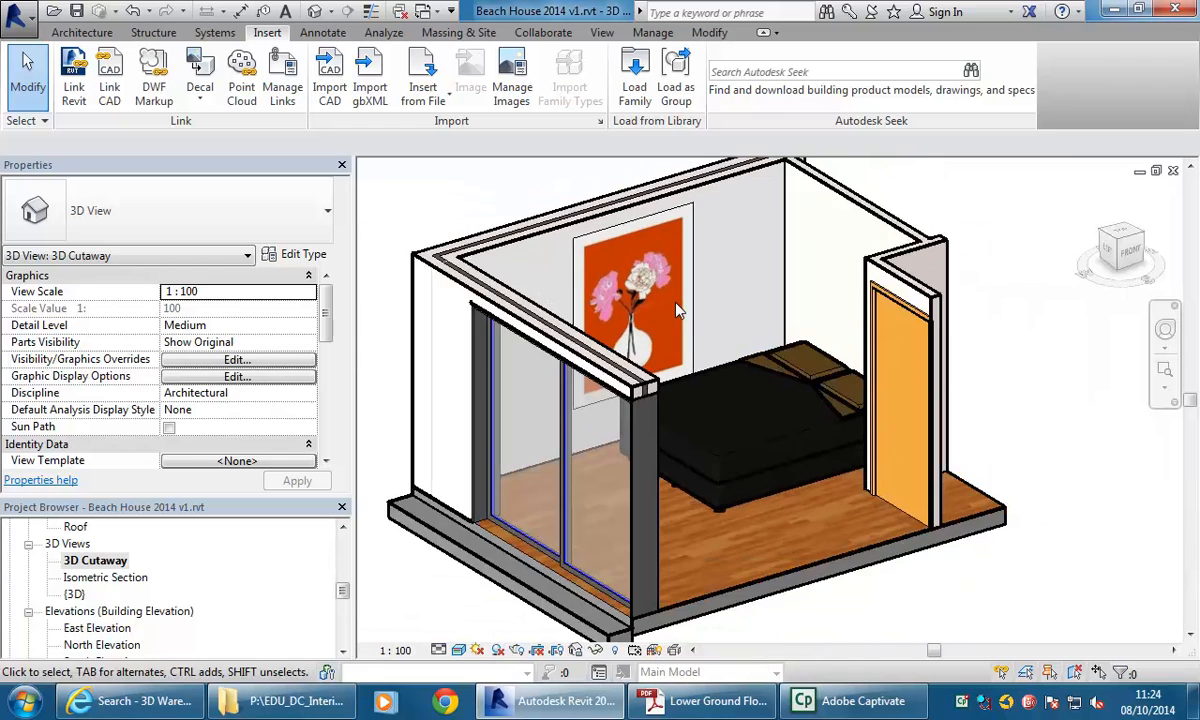
scroll(697, 322, up, 1)
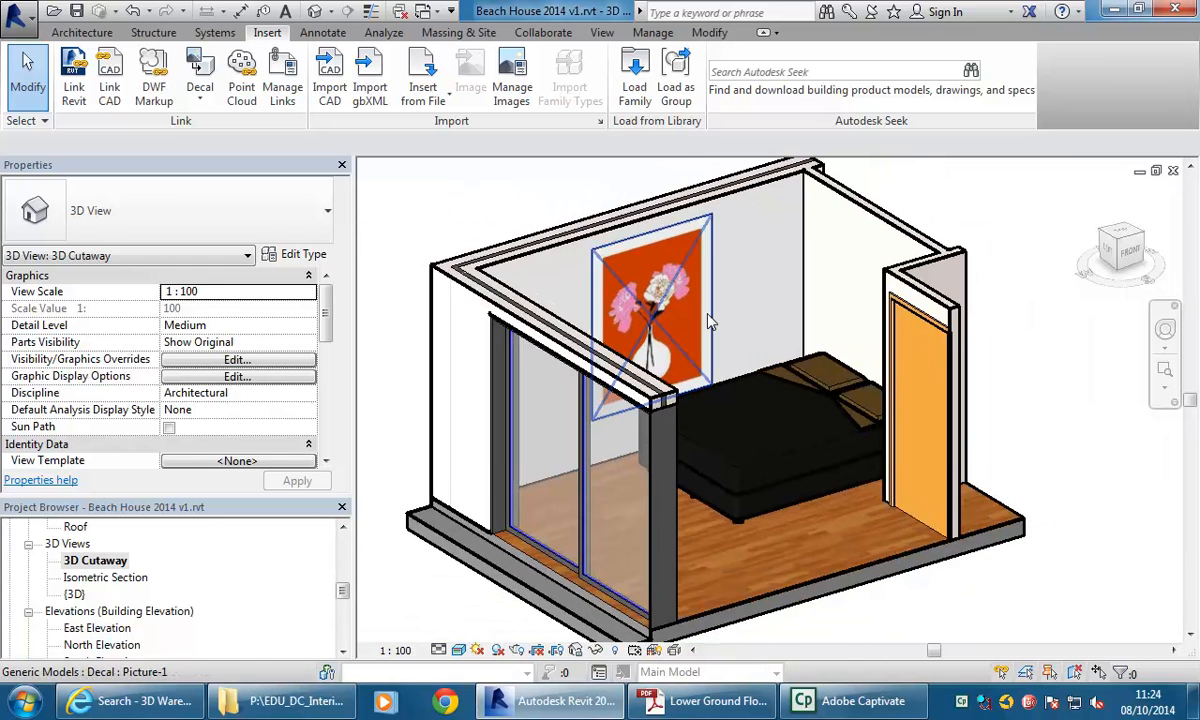
click(706, 378)
drag(712, 385, 690, 356)
click(721, 297)
middle_drag(733, 297, 745, 300)
Open the Basement floor plan view.
scroll(745, 300, up, 1)
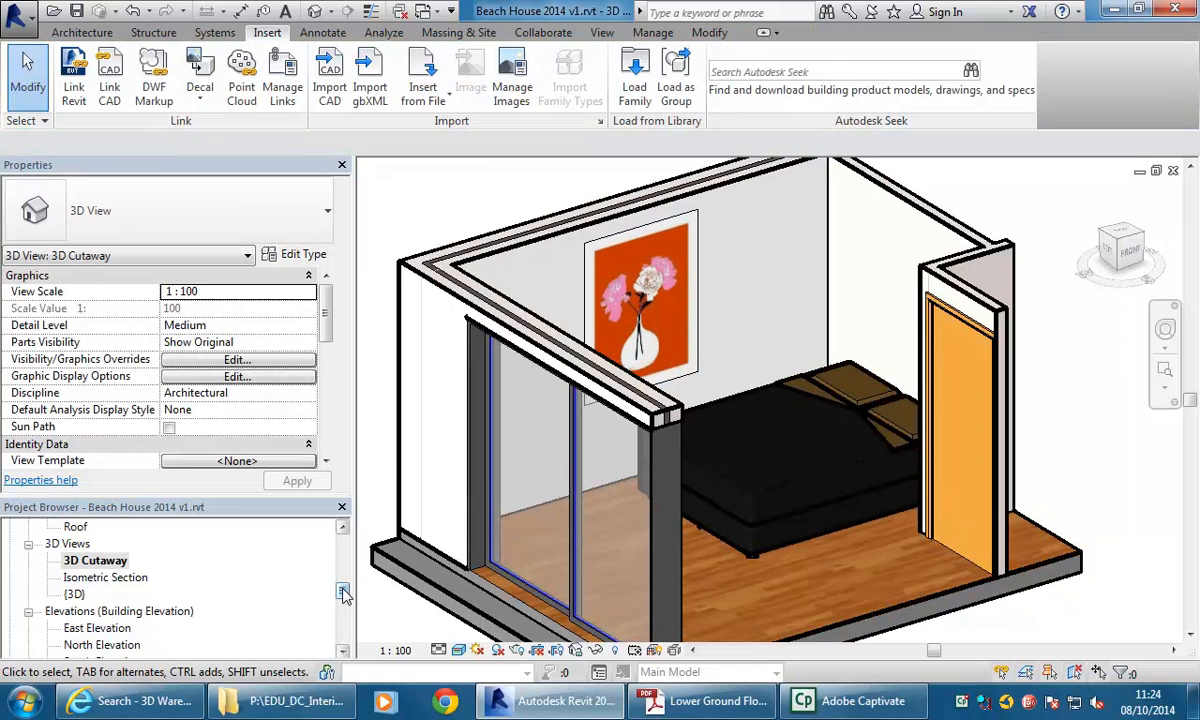
scroll(342, 563, up, 8)
double_click(87, 561)
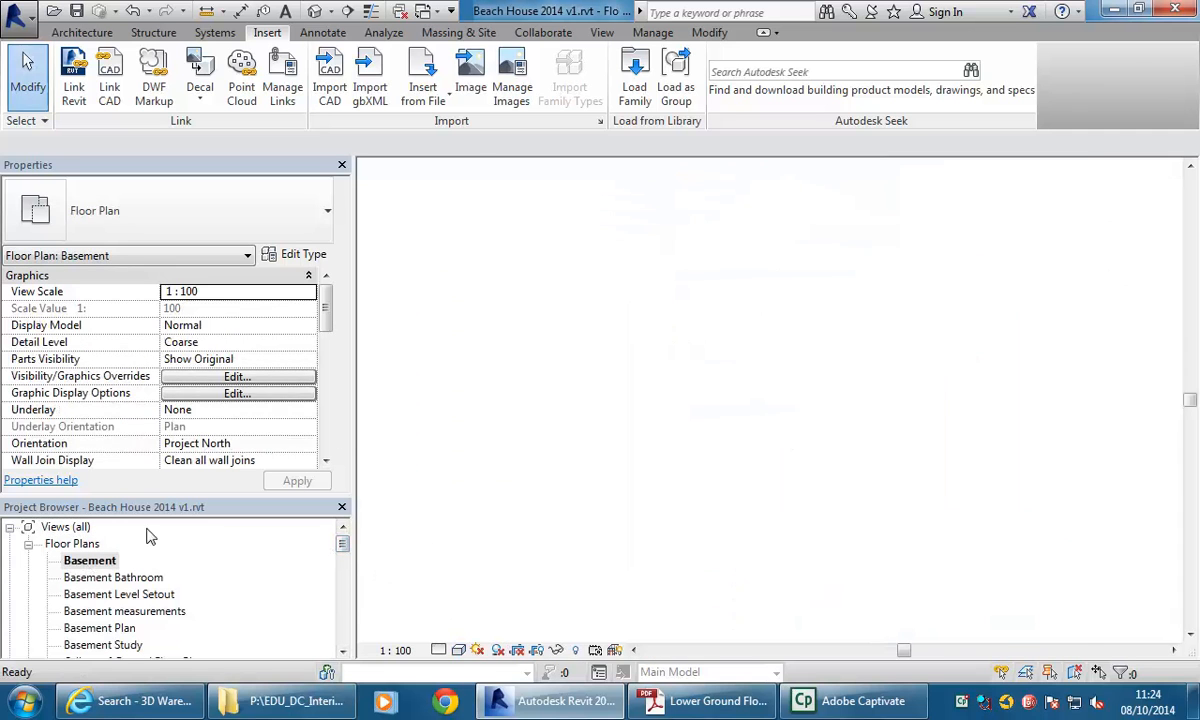
scroll(608, 331, up, 2)
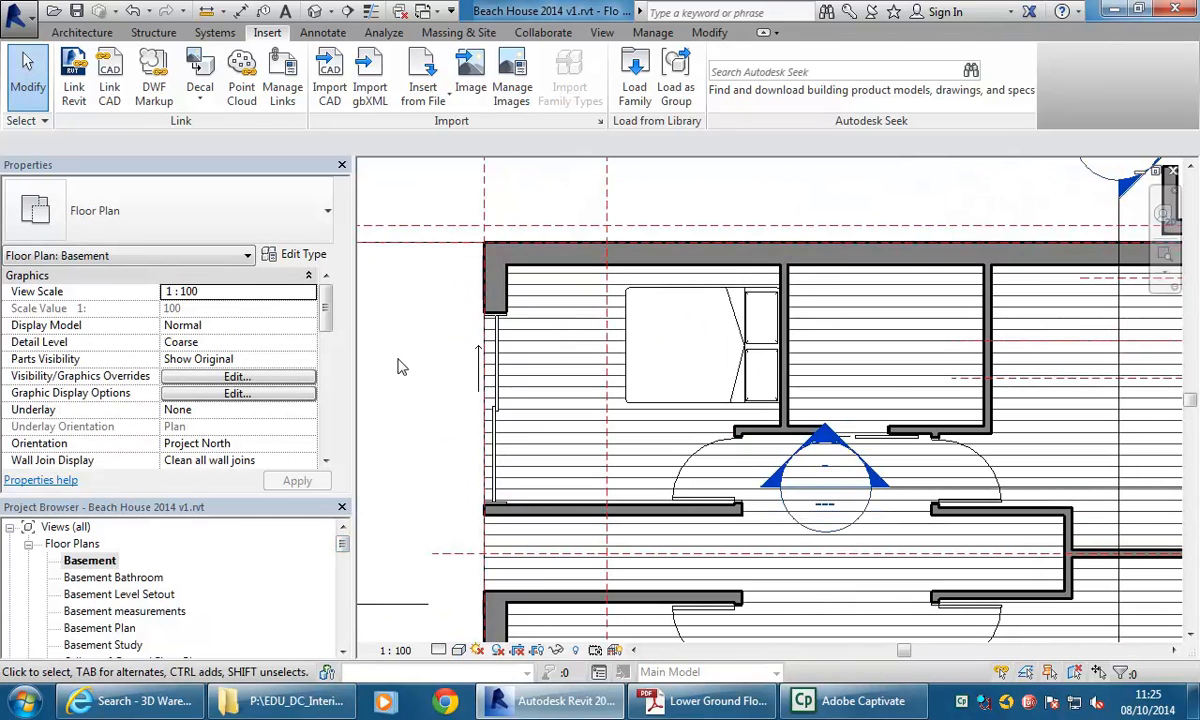
Switch to the web browser and open Google in a new tab.
click(148, 700)
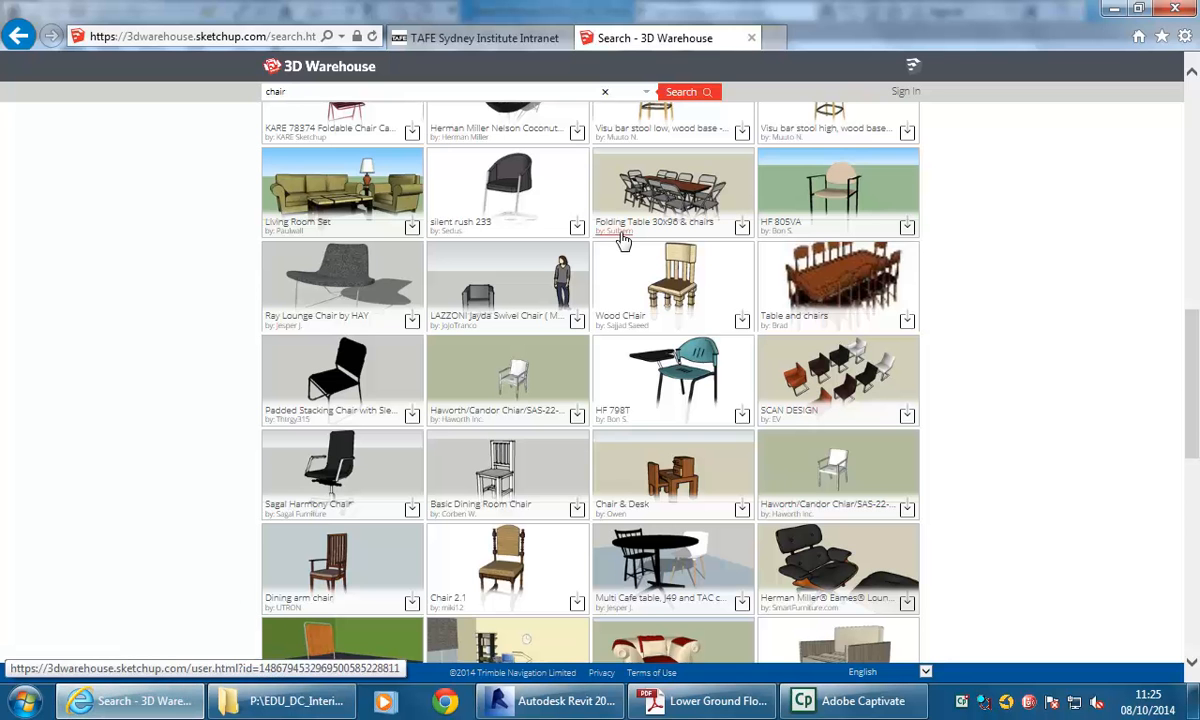
click(775, 39)
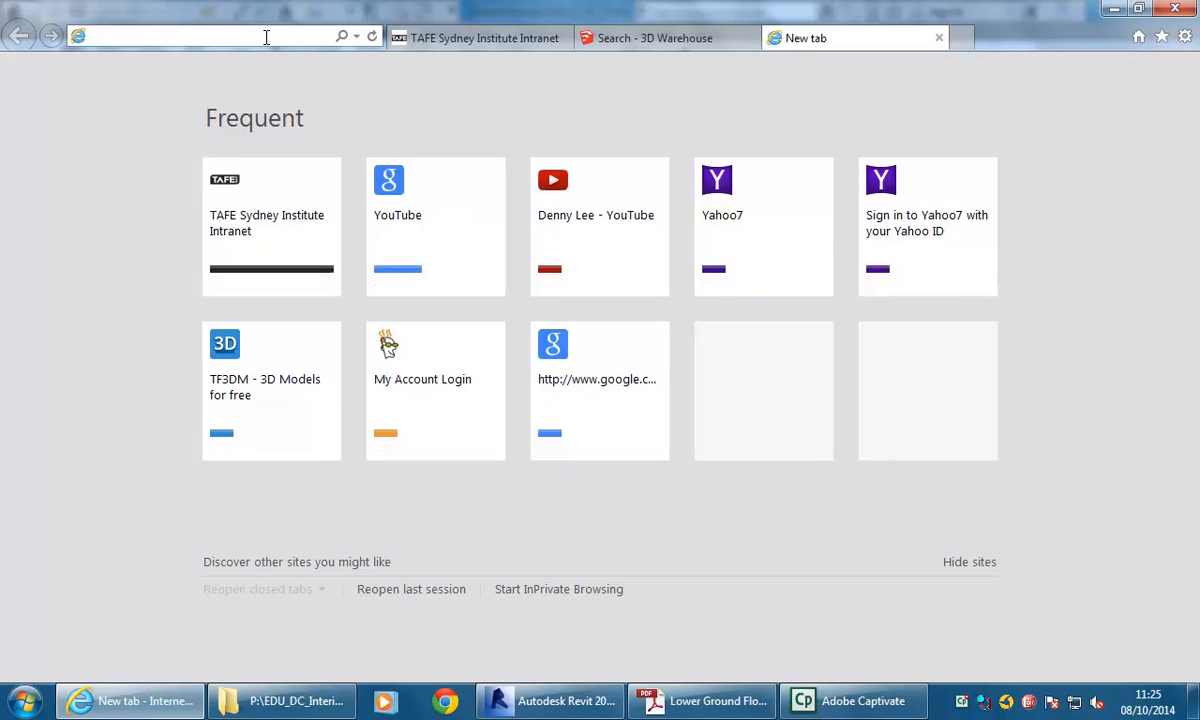
text(google.com/)
key(Down)
key(Return)
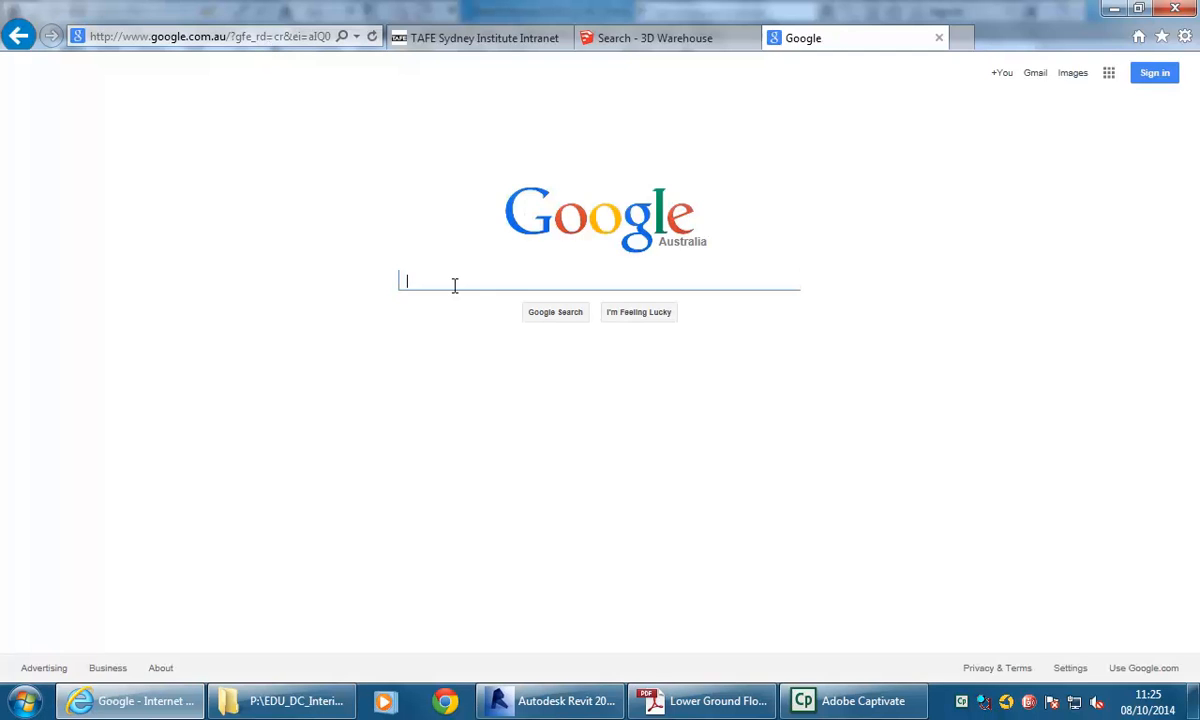
Search Google for revit city.
text(revit city)
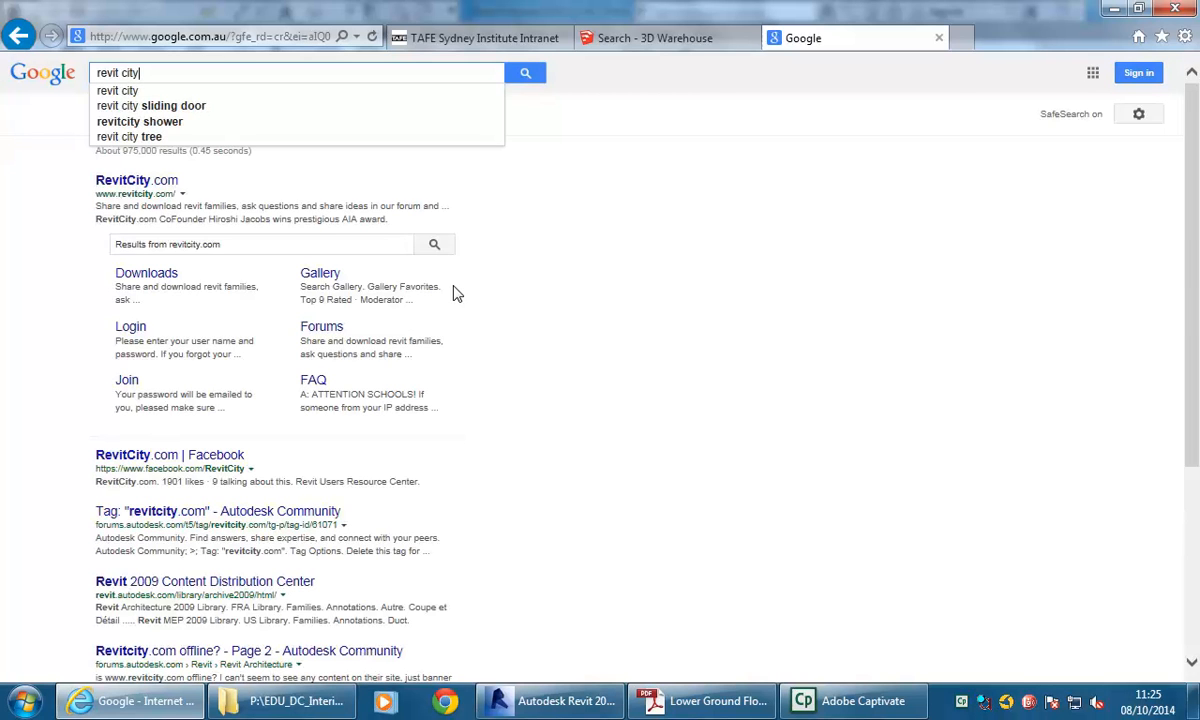
key(Return)
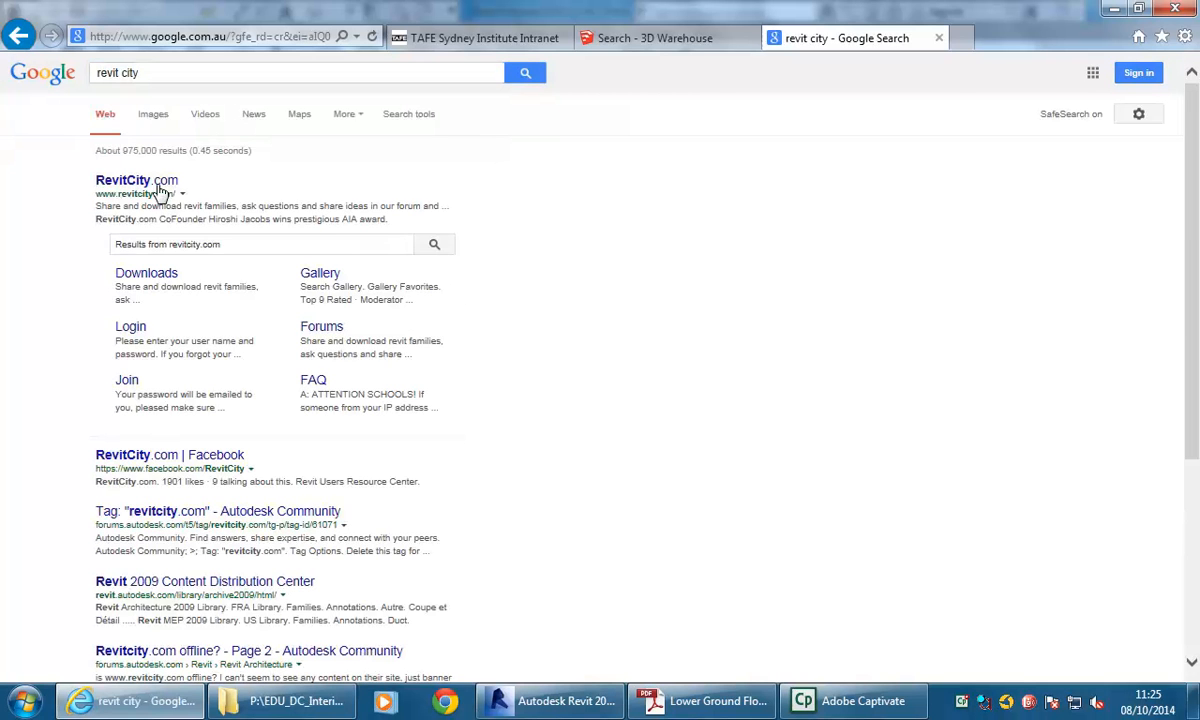
Open the RevitCity.com site from the search results and go to its Downloads page.
click(118, 187)
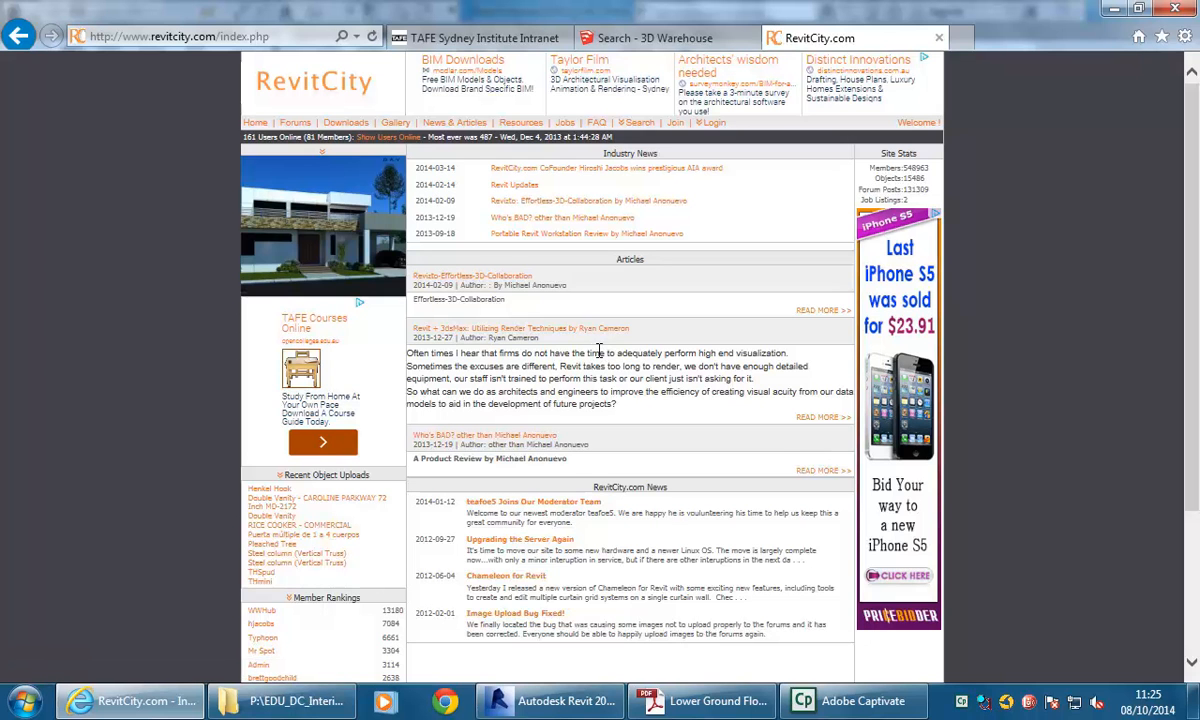
scroll(452, 355, down, 3)
scroll(455, 351, up, 3)
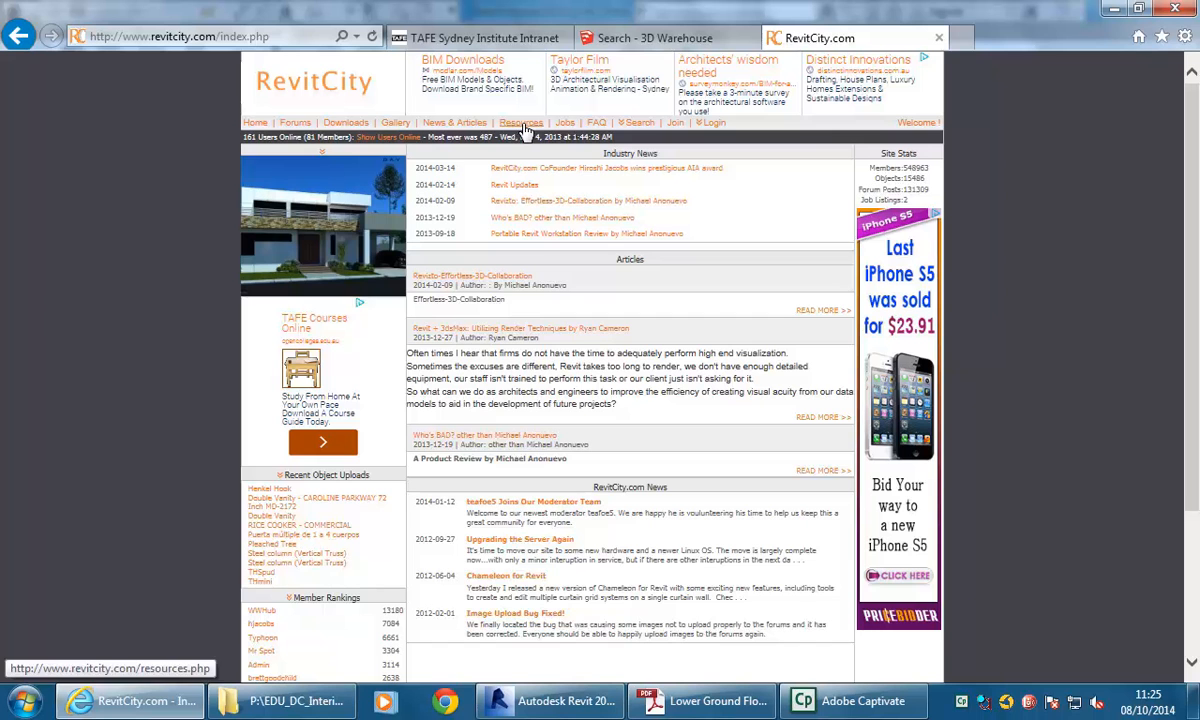
click(344, 127)
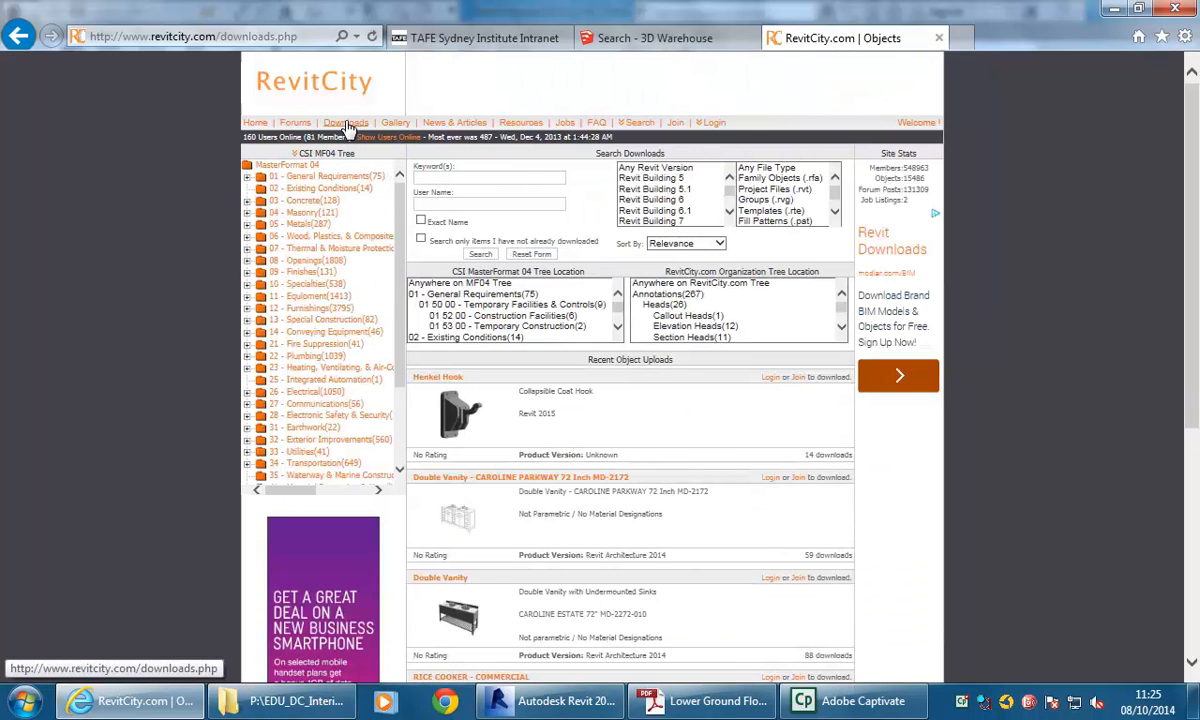
Open the 12 50 00 Furniture category under 12 Furnishings and browse through its listed Revit objects.
click(307, 311)
click(248, 310)
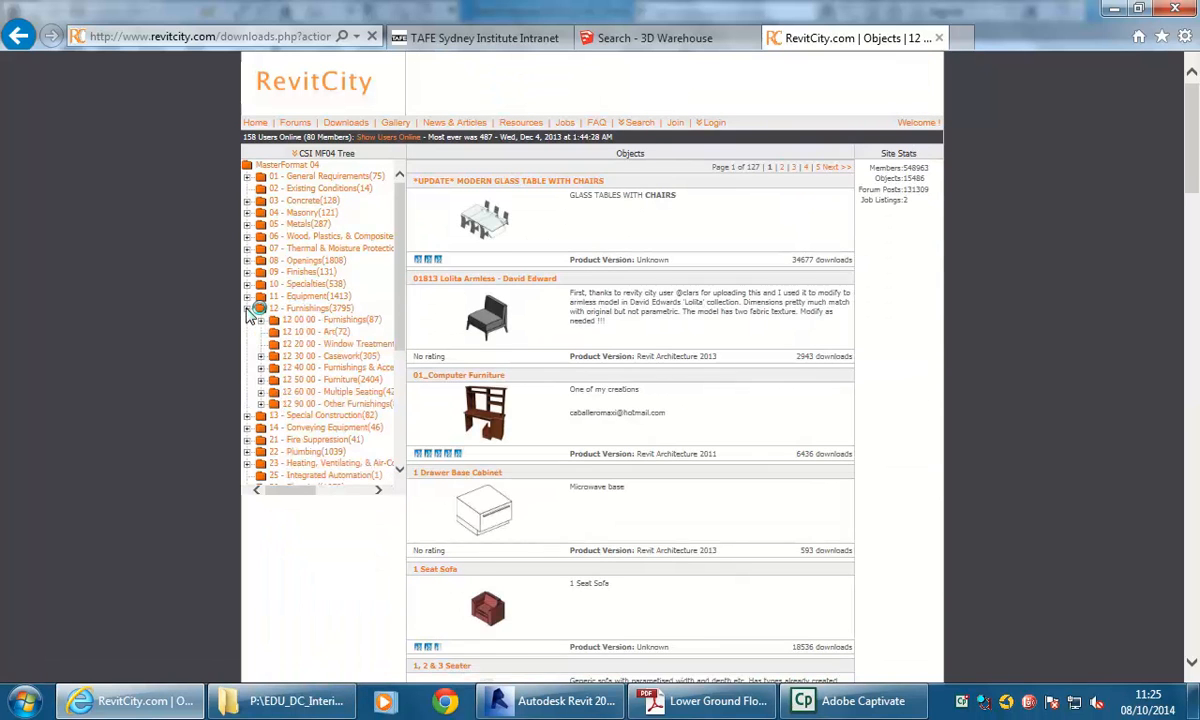
click(314, 381)
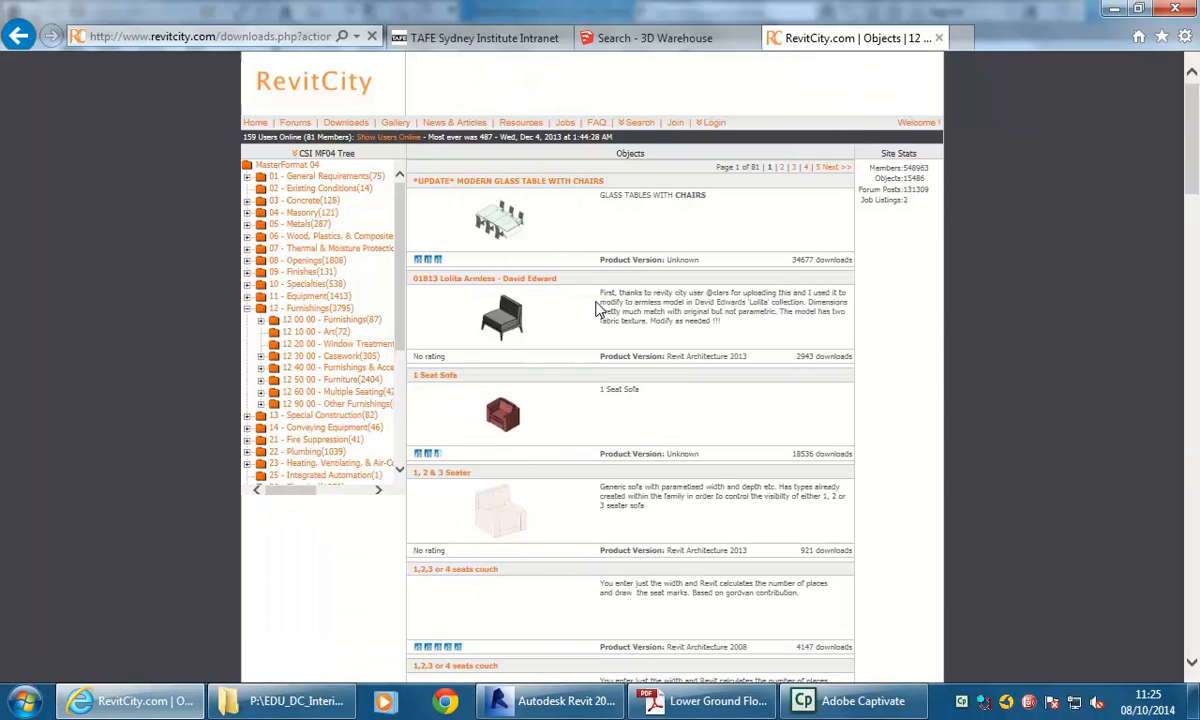
scroll(622, 308, down, 3)
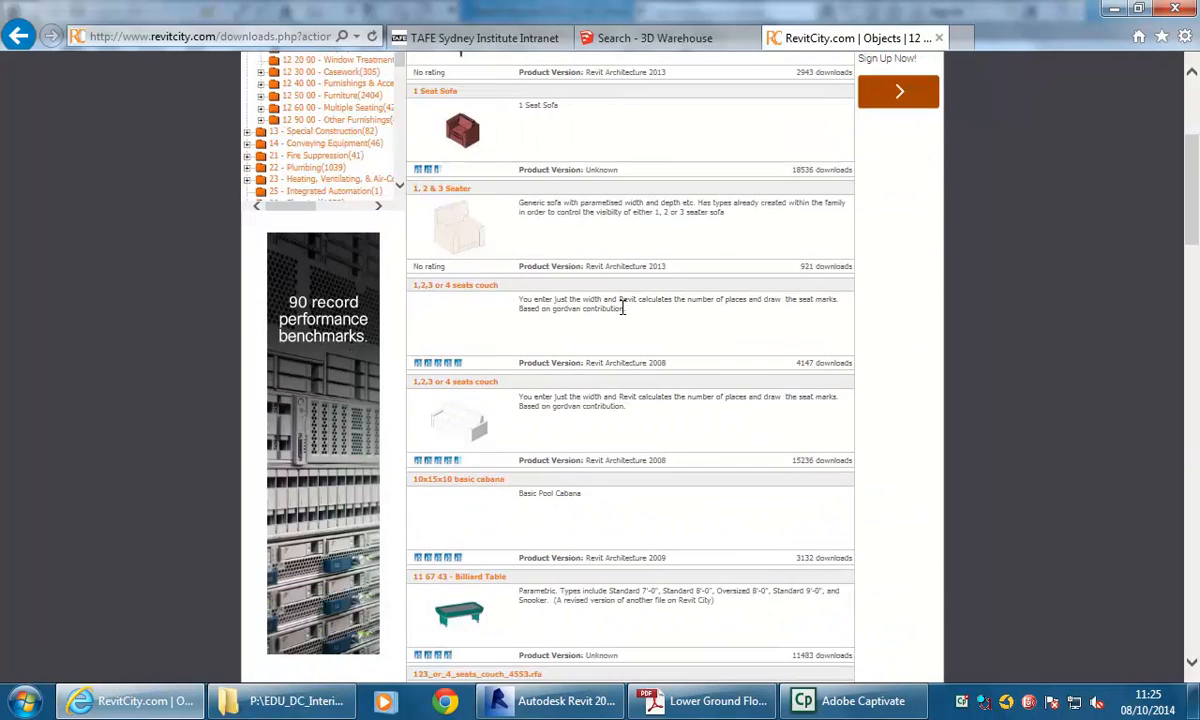
scroll(622, 308, down, 4)
scroll(622, 308, down, 8)
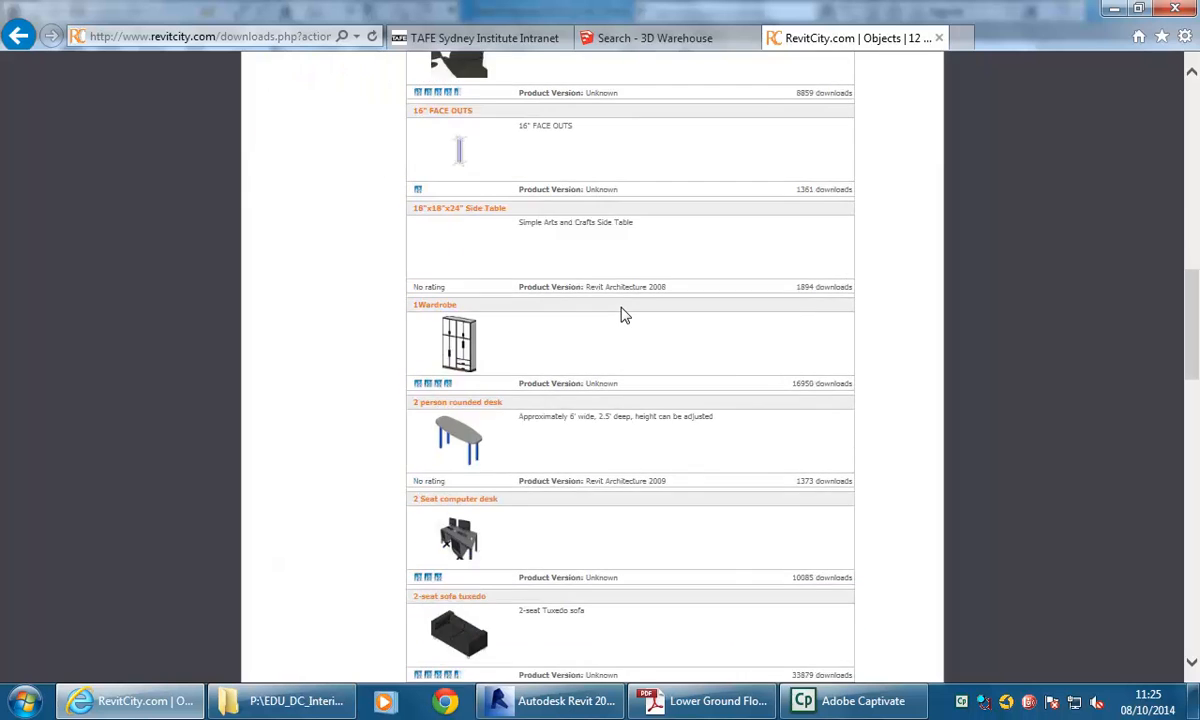
scroll(622, 314, down, 10)
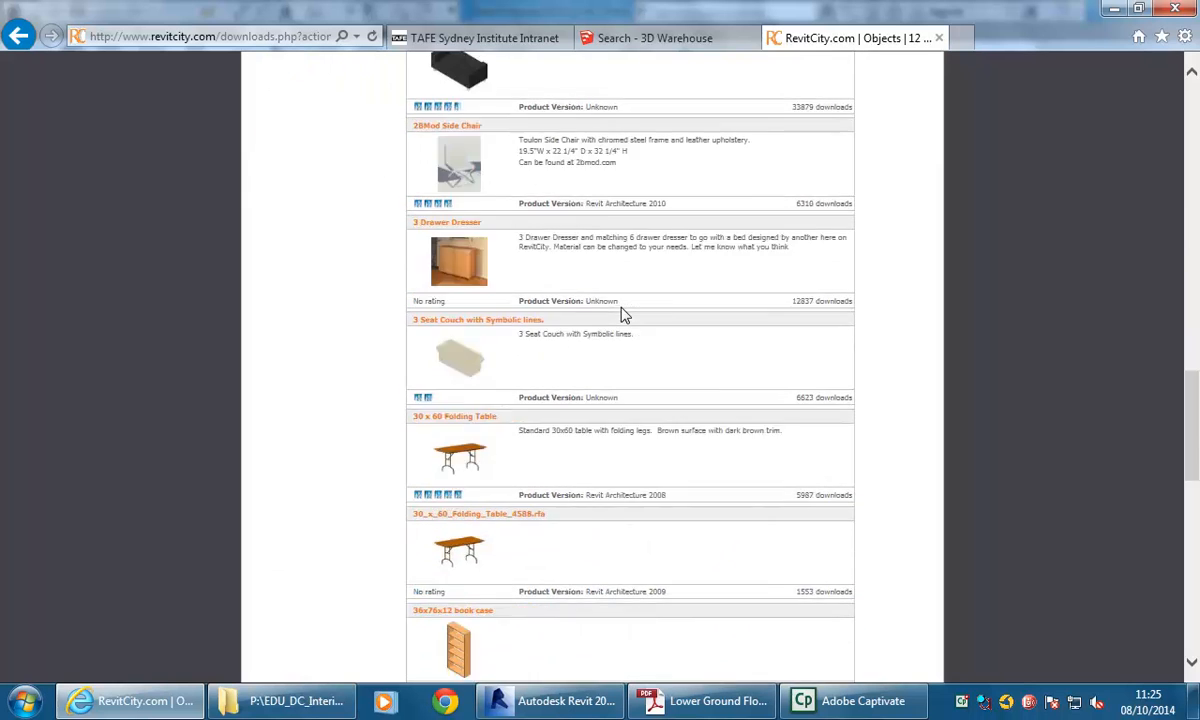
scroll(622, 314, down, 2)
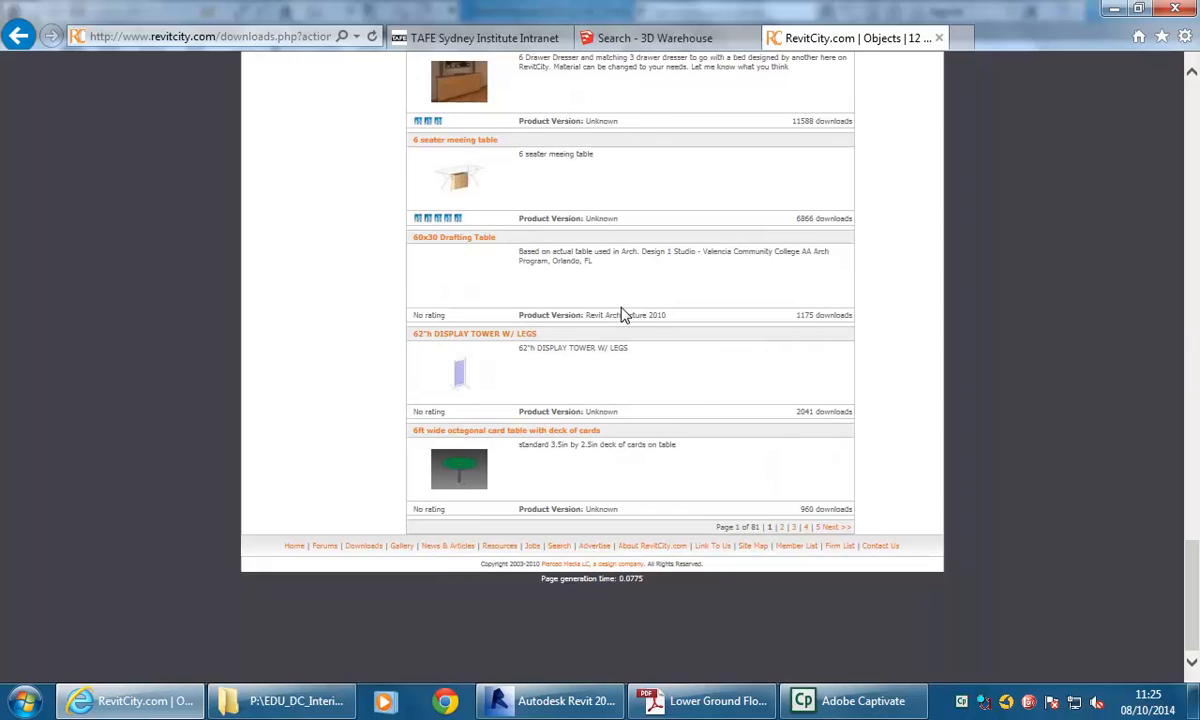
scroll(622, 314, up, 20)
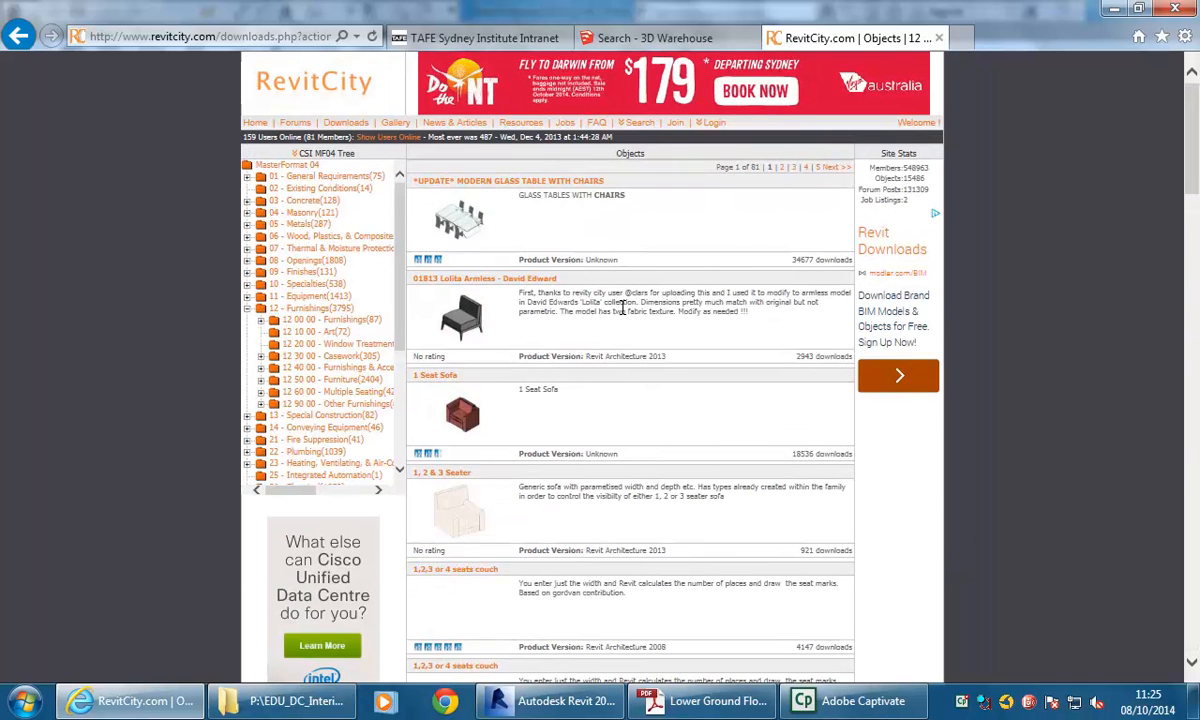
Download the Ray Lounge Chair by HAY from the 3D Warehouse chair results and save it as Untitled.skp in the CAD 1 folder.
click(648, 45)
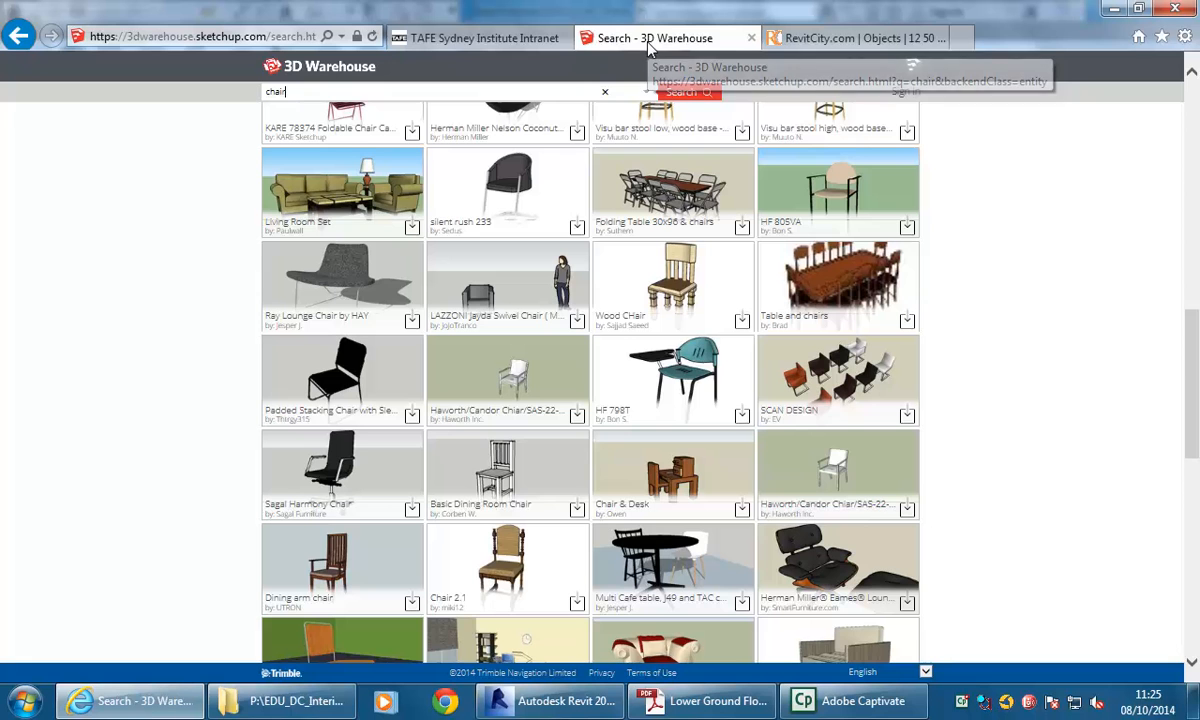
drag(1190, 368, 1194, 118)
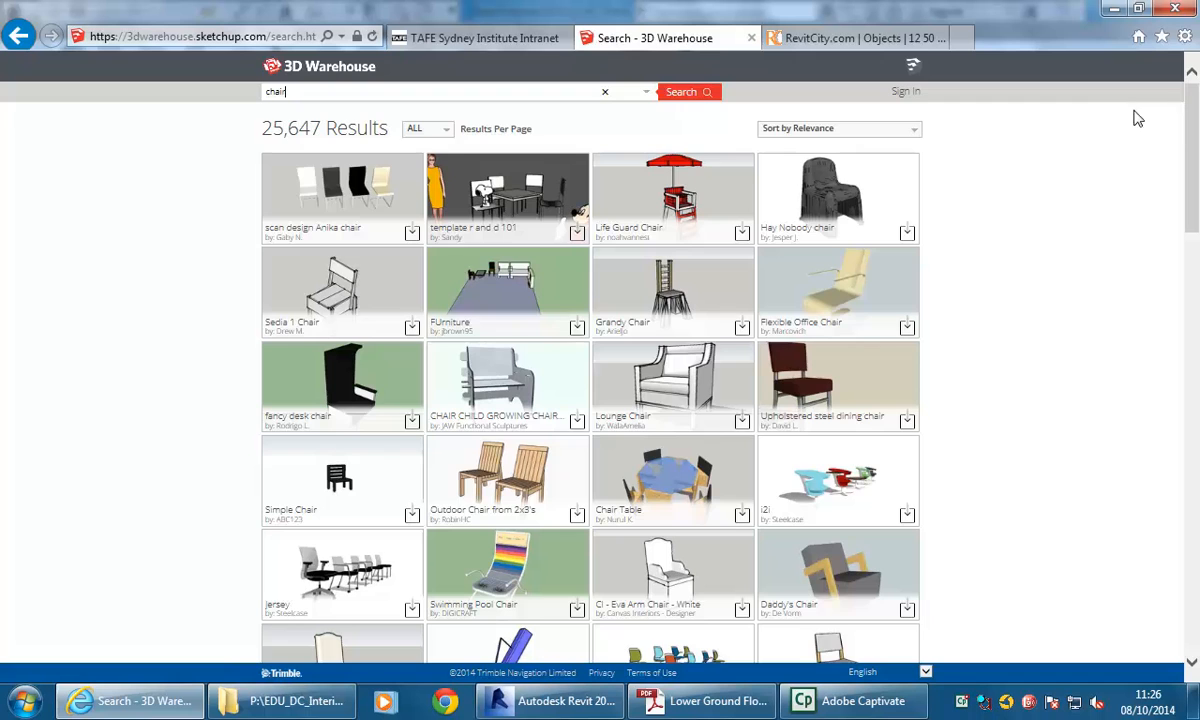
drag(1193, 133, 1193, 316)
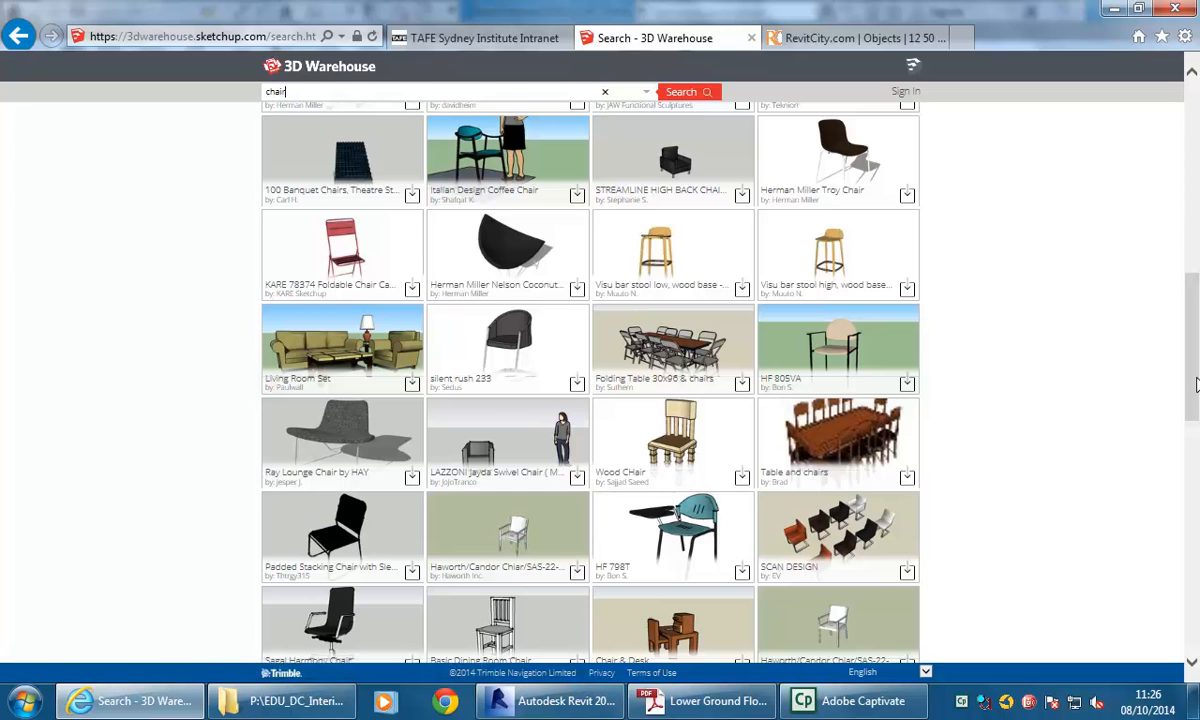
drag(1196, 380, 1190, 126)
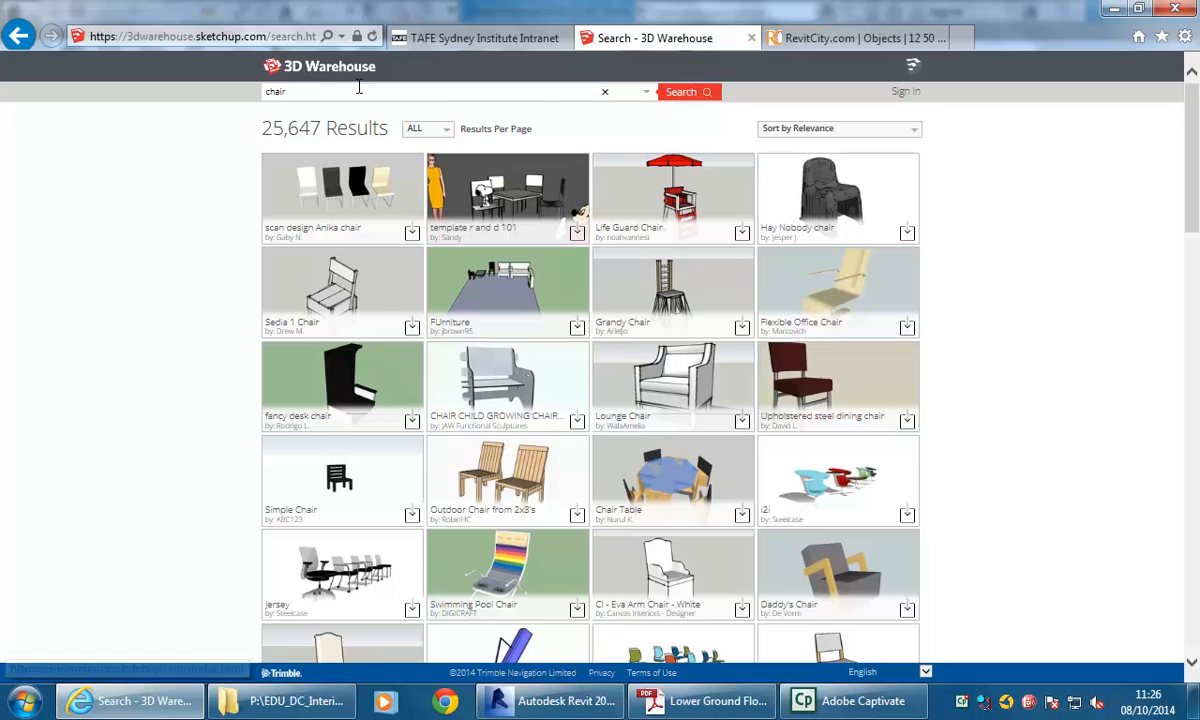
drag(1192, 170, 1190, 392)
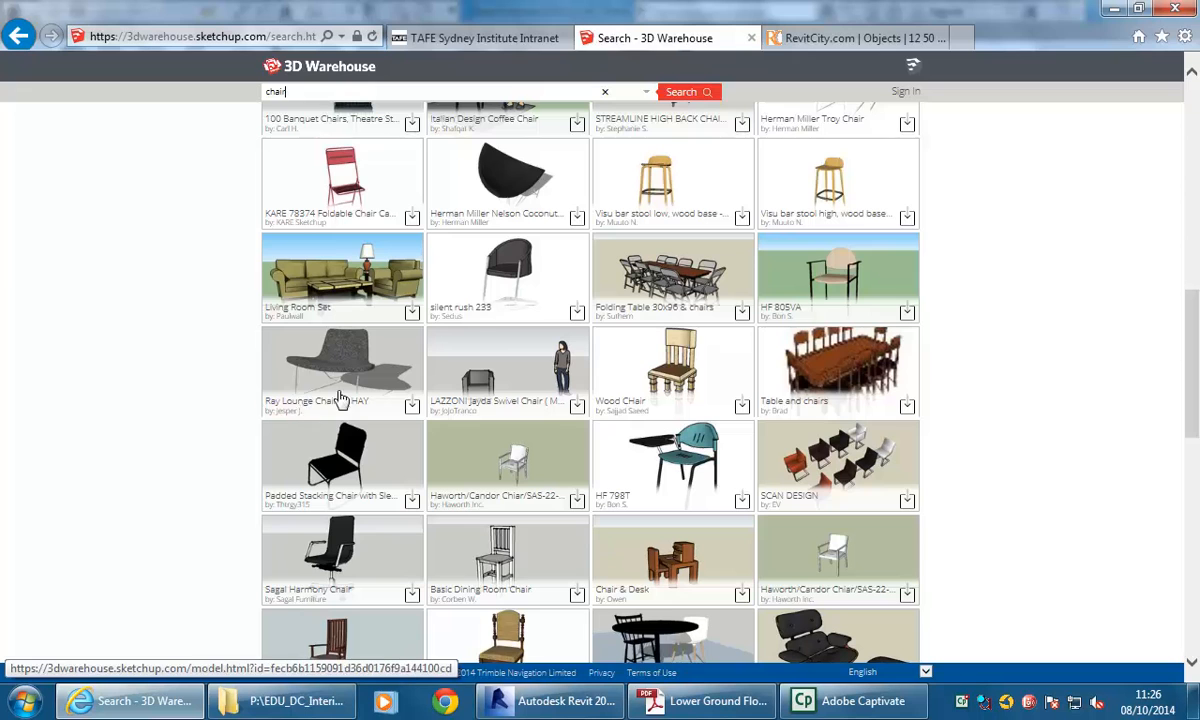
click(412, 409)
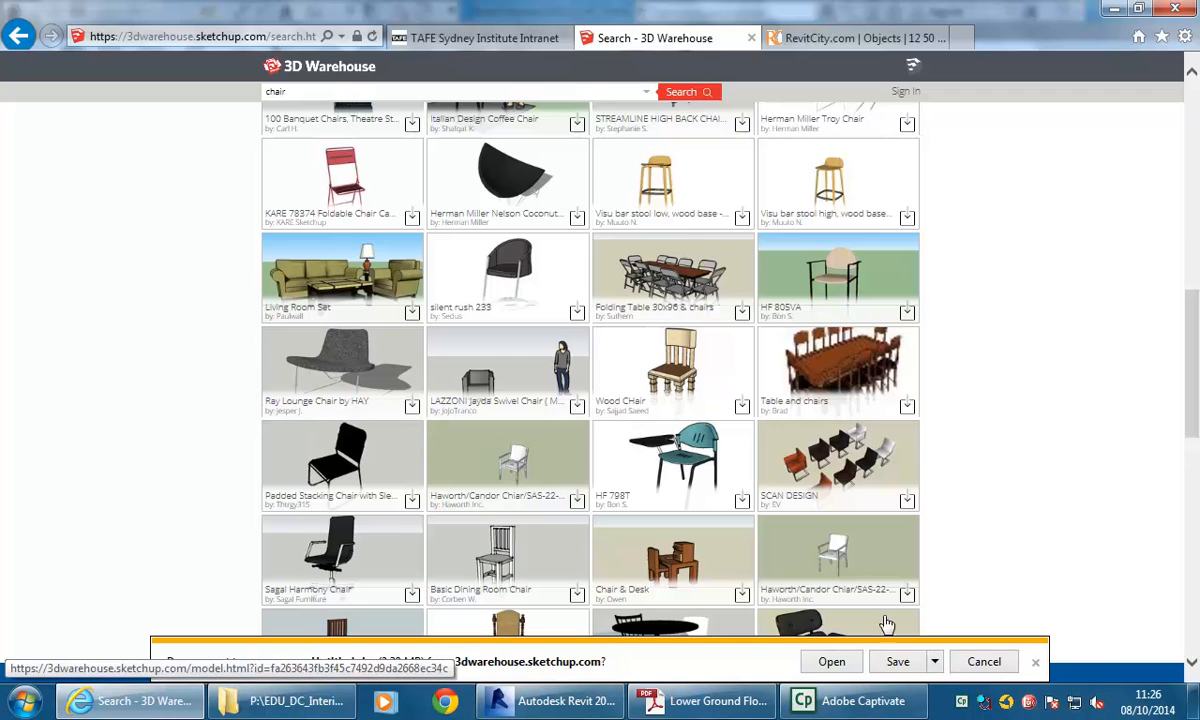
click(934, 661)
click(985, 585)
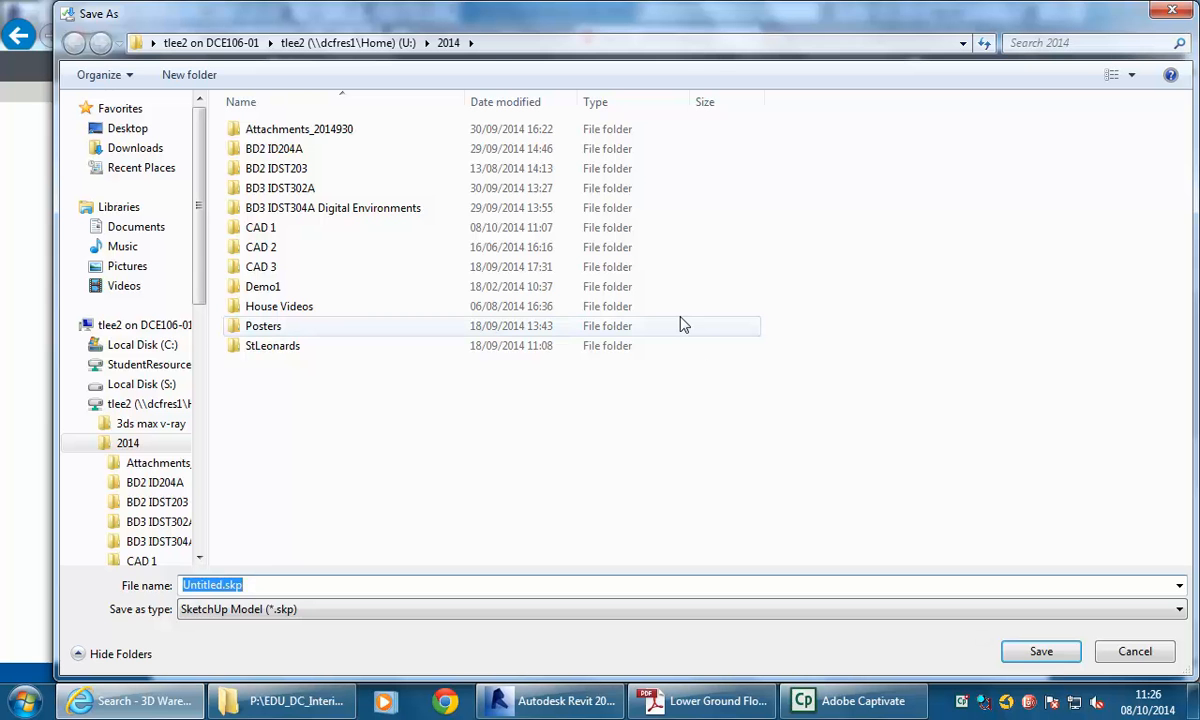
double_click(262, 228)
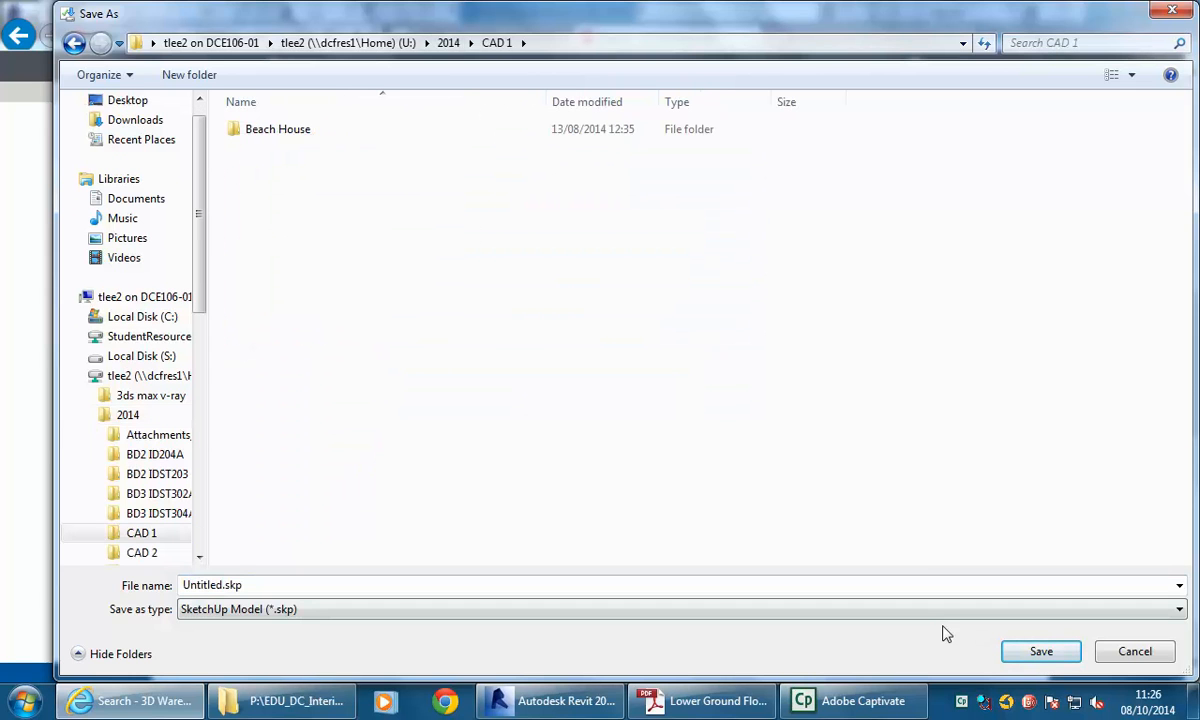
click(1040, 651)
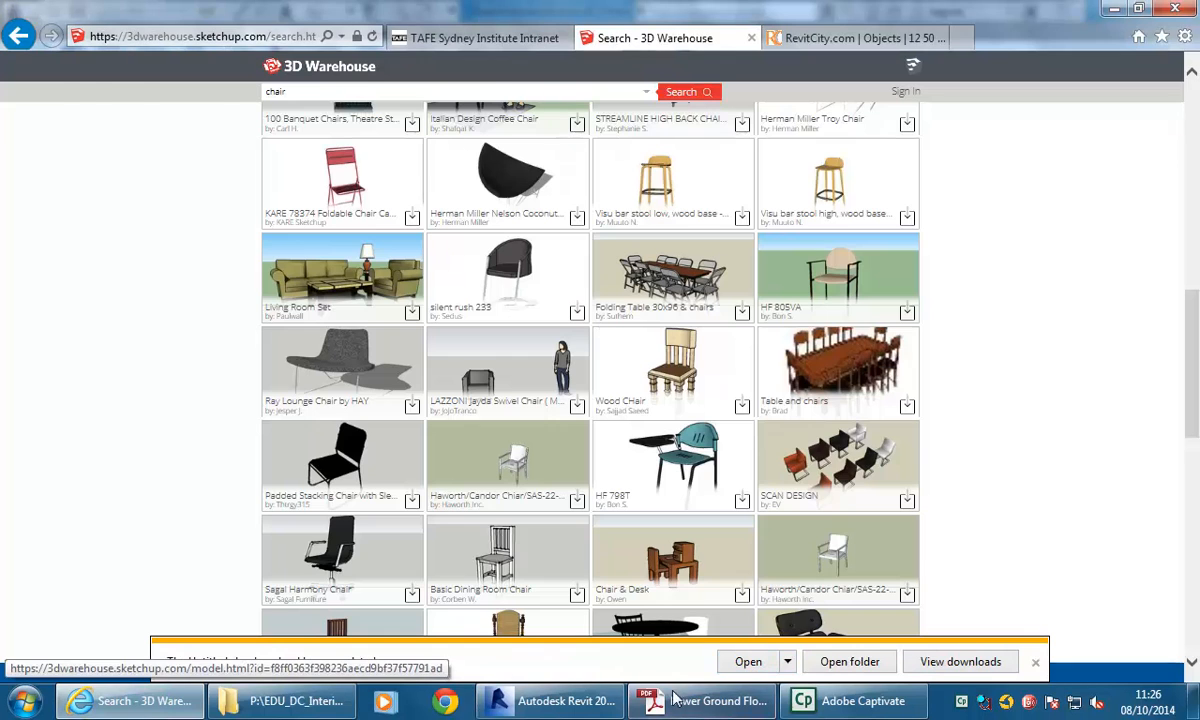
Switch to Revit and import the Untitled.skp SketchUp file from the CAD 1 folder into the Basement plan.
click(555, 700)
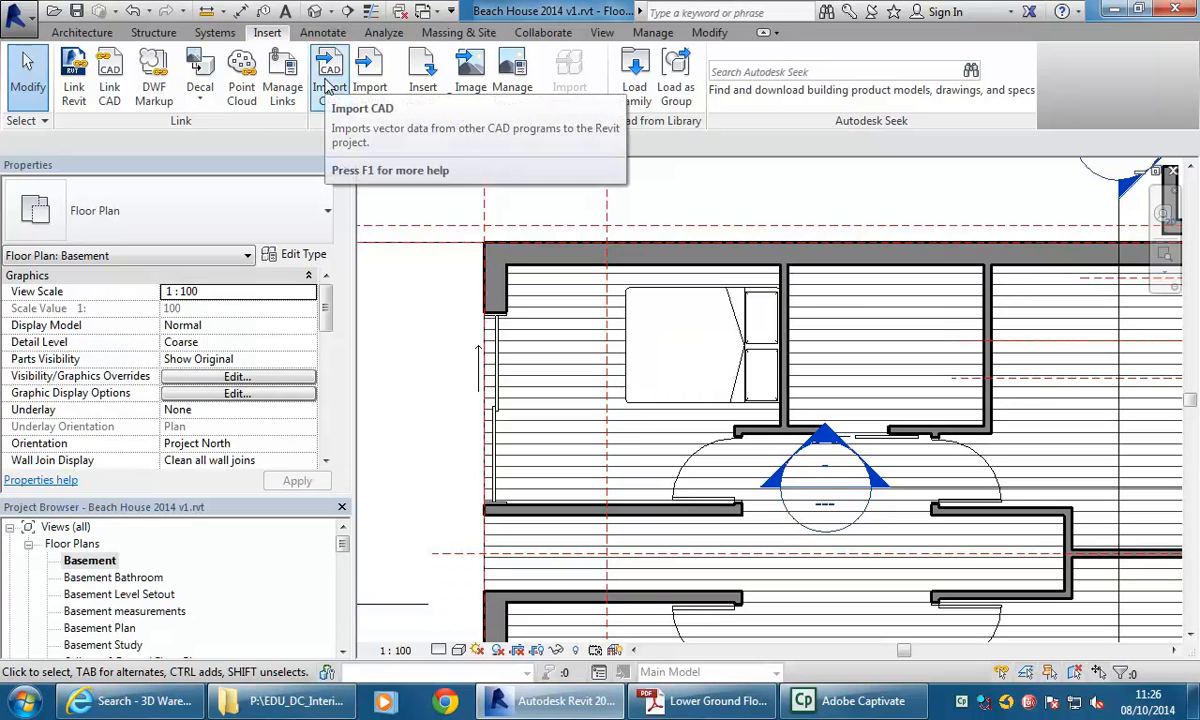
click(325, 85)
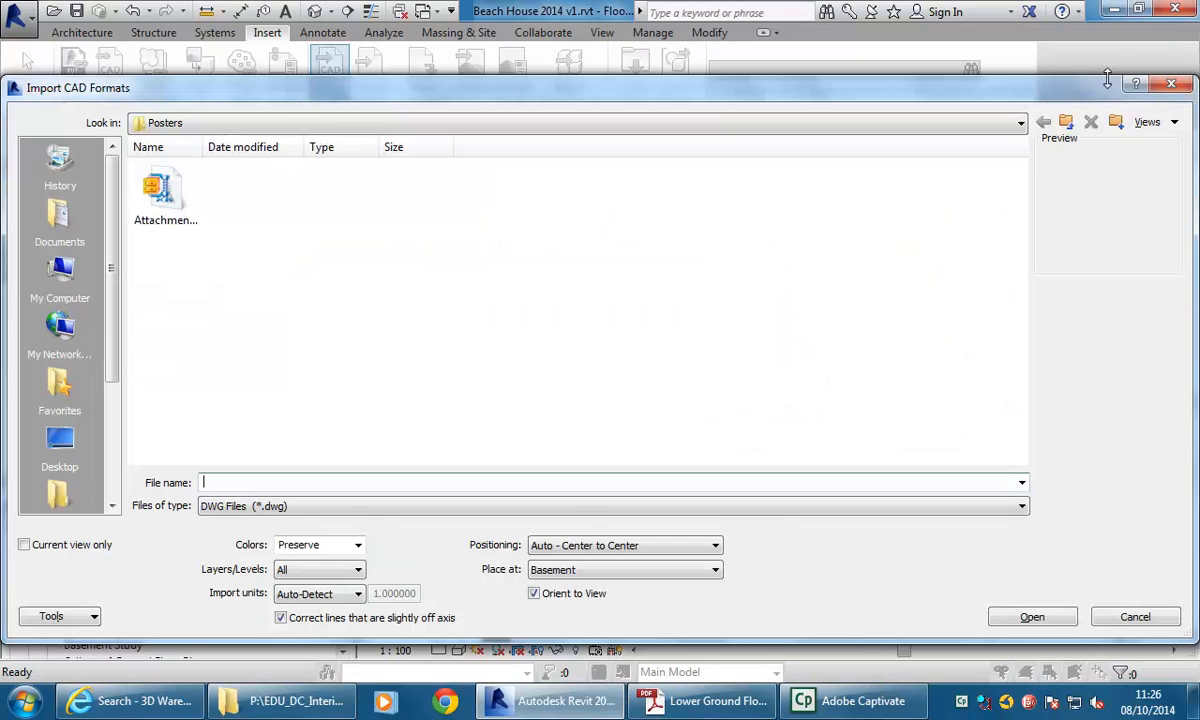
click(335, 508)
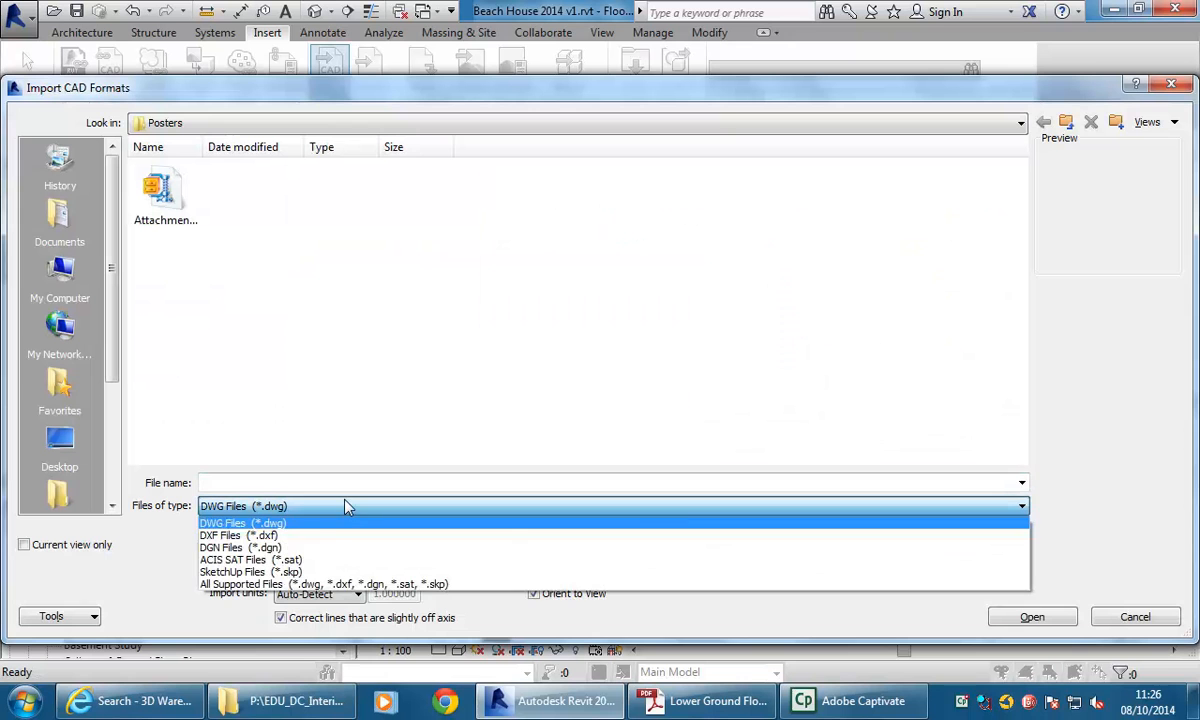
click(298, 575)
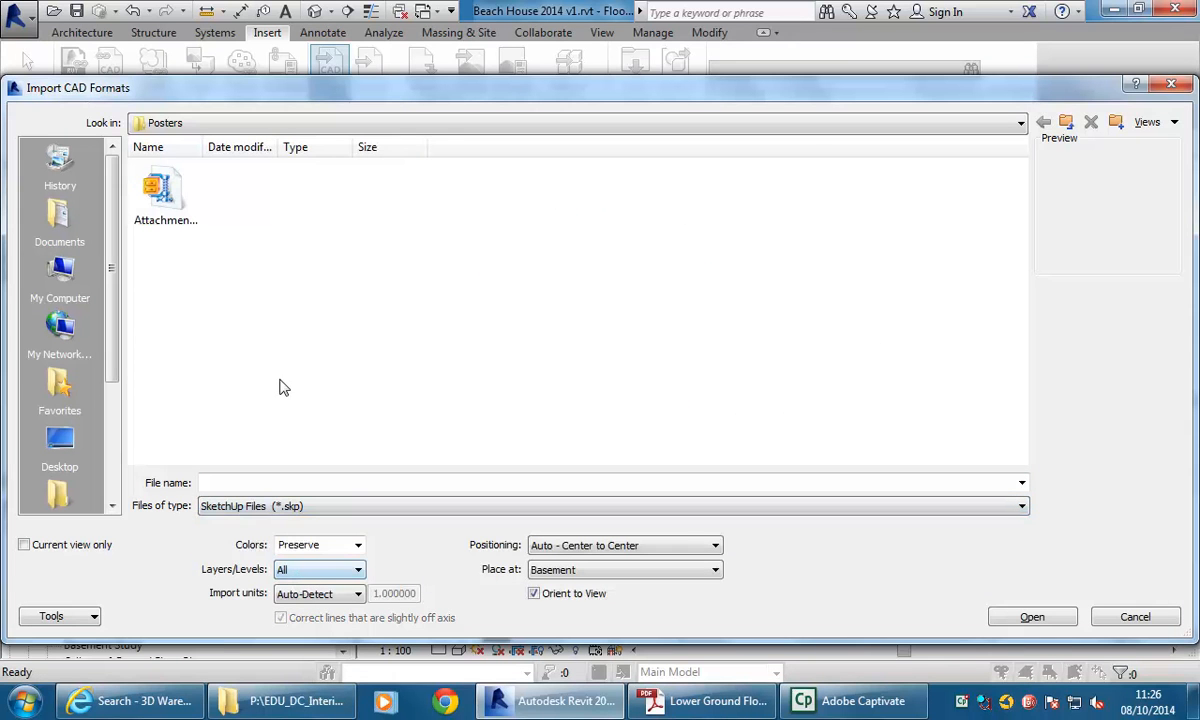
click(1067, 123)
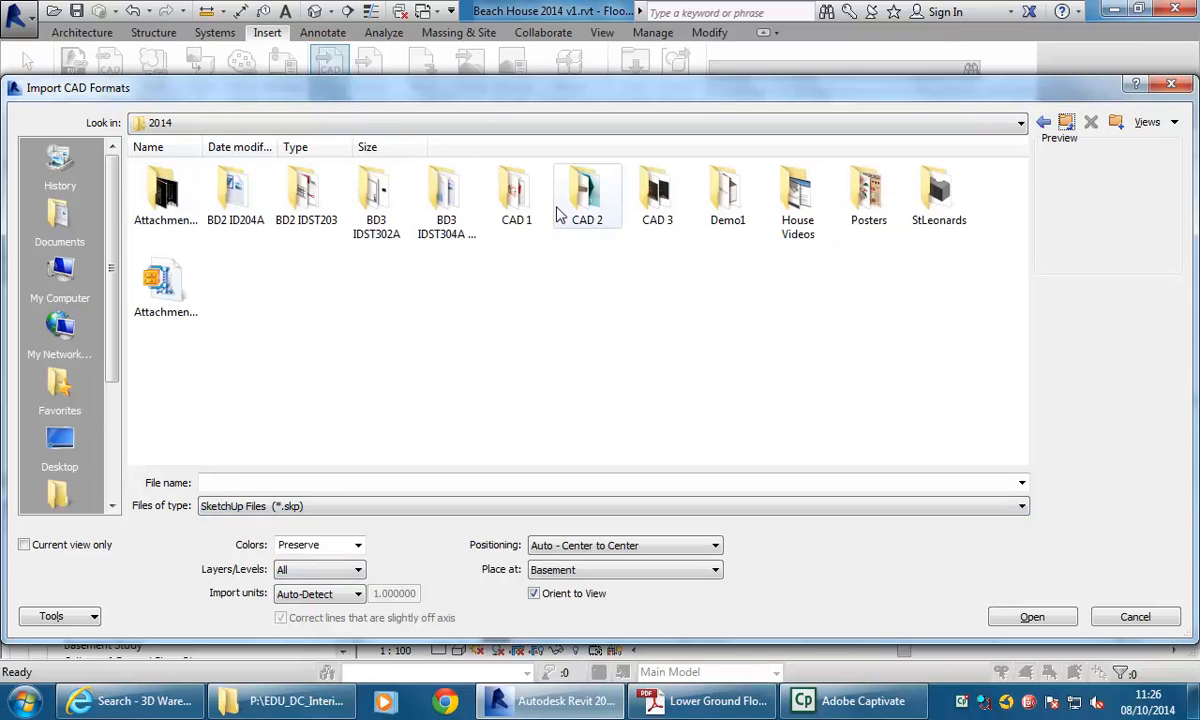
double_click(514, 200)
click(238, 200)
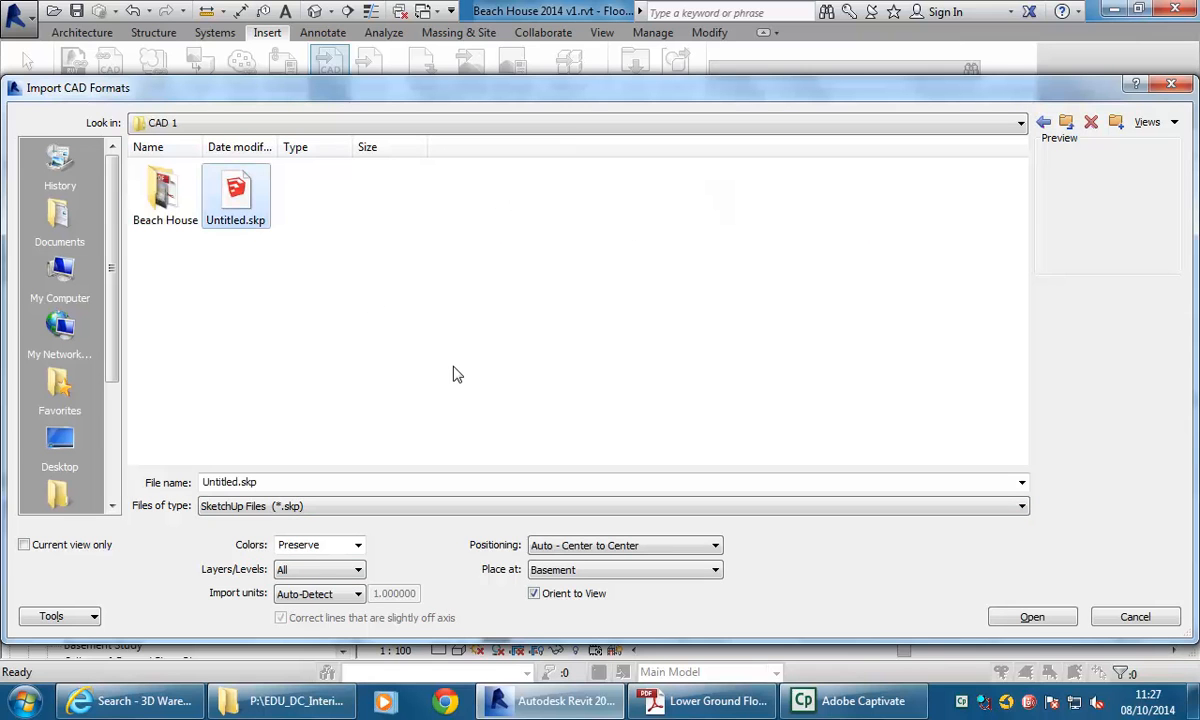
click(1033, 618)
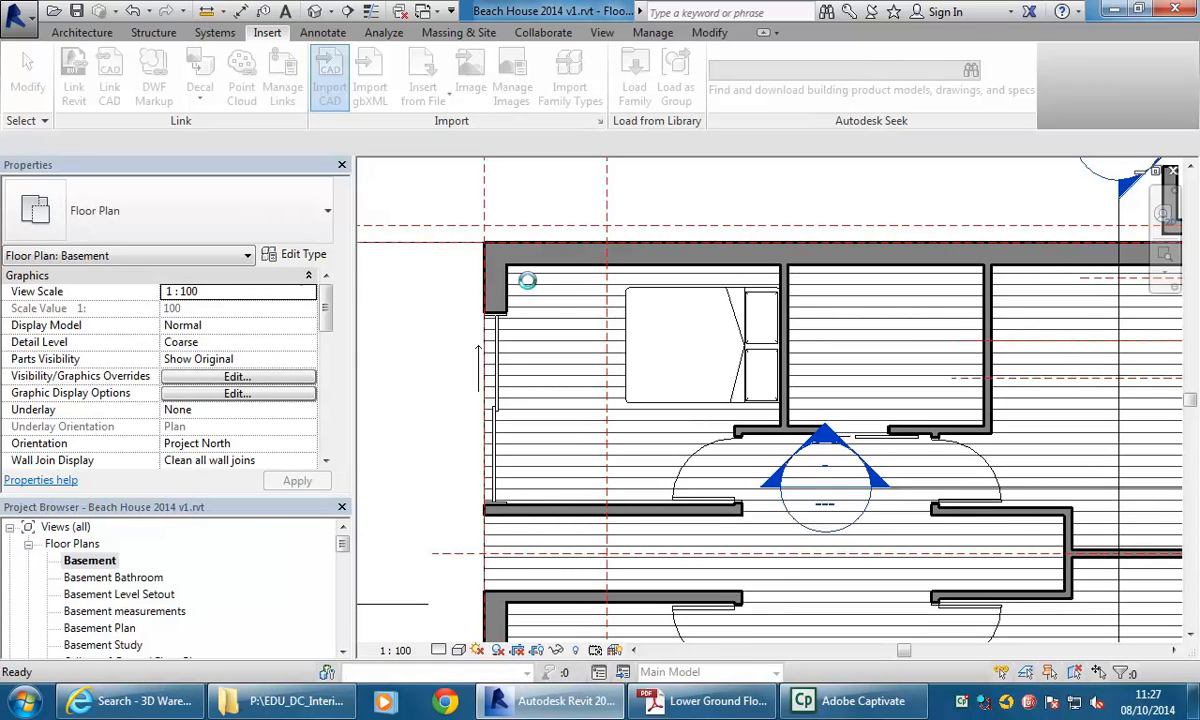
Move the imported chair into the bedroom corner beside the bed.
middle_drag(694, 487, 667, 308)
scroll(790, 481, up, 1)
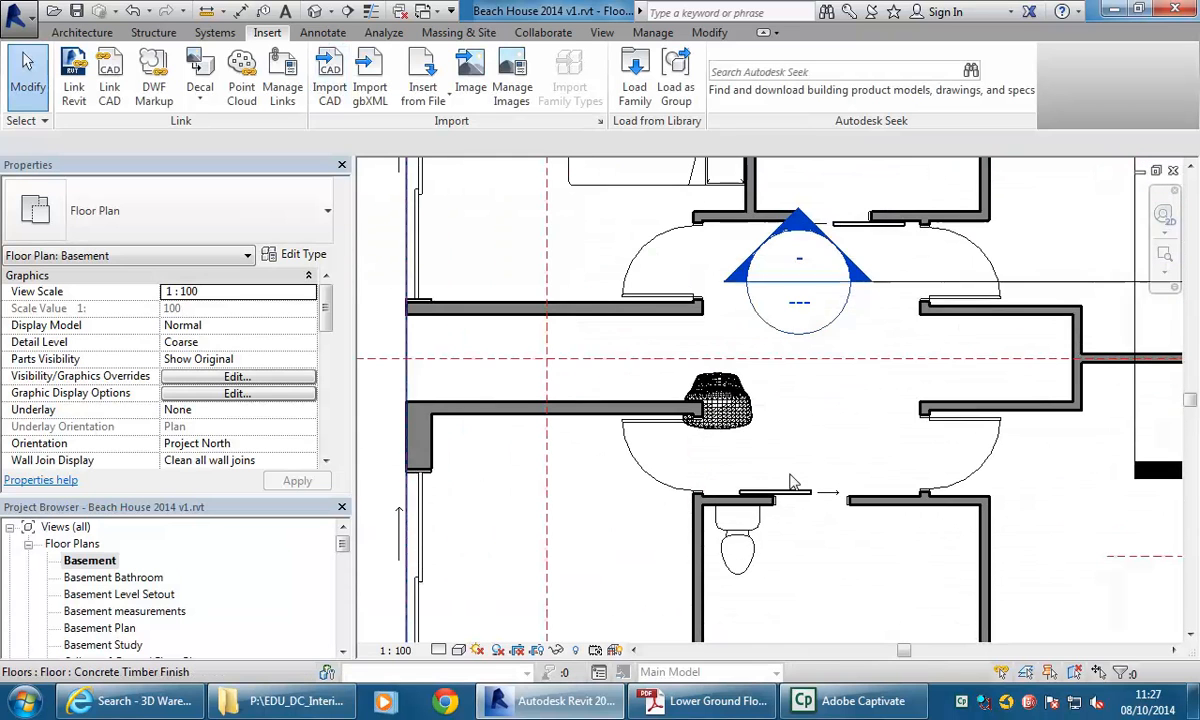
click(745, 410)
middle_drag(501, 348, 670, 485)
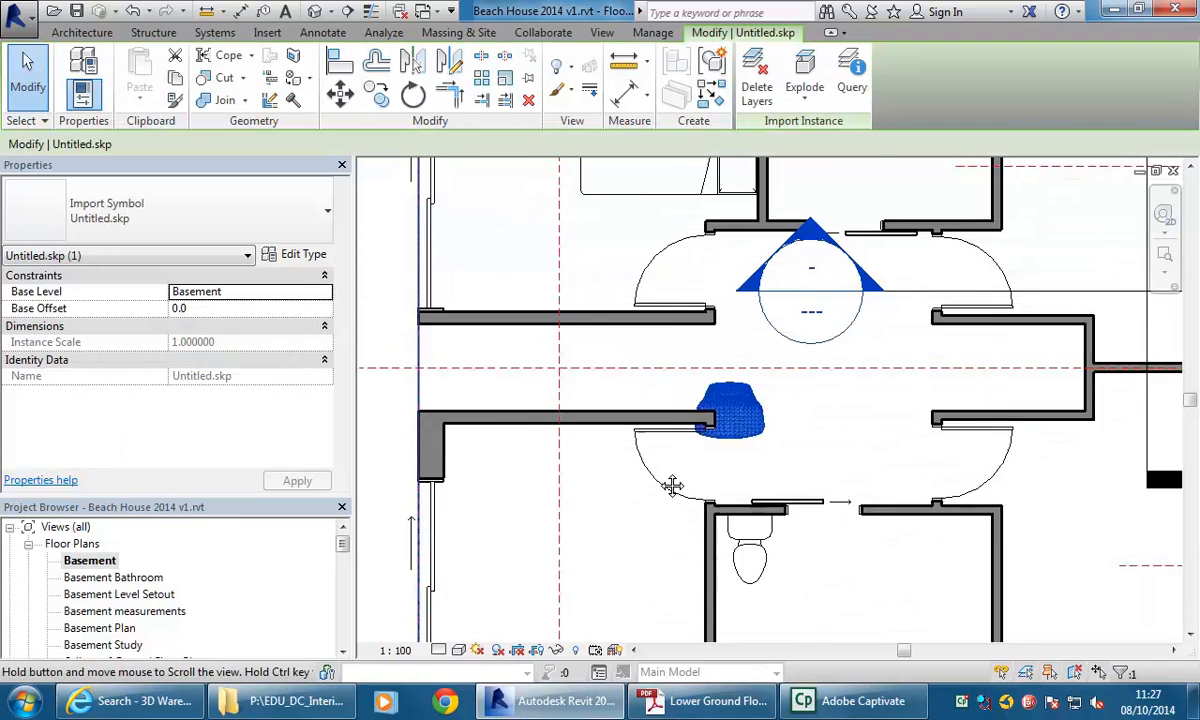
mouse_move(866, 512)
mouse_down()
mouse_move(643, 260)
mouse_move(619, 188)
mouse_move(632, 197)
mouse_move(630, 176)
mouse_up()
middle_drag(576, 192, 547, 279)
scroll(545, 279, up, 2)
click(485, 300)
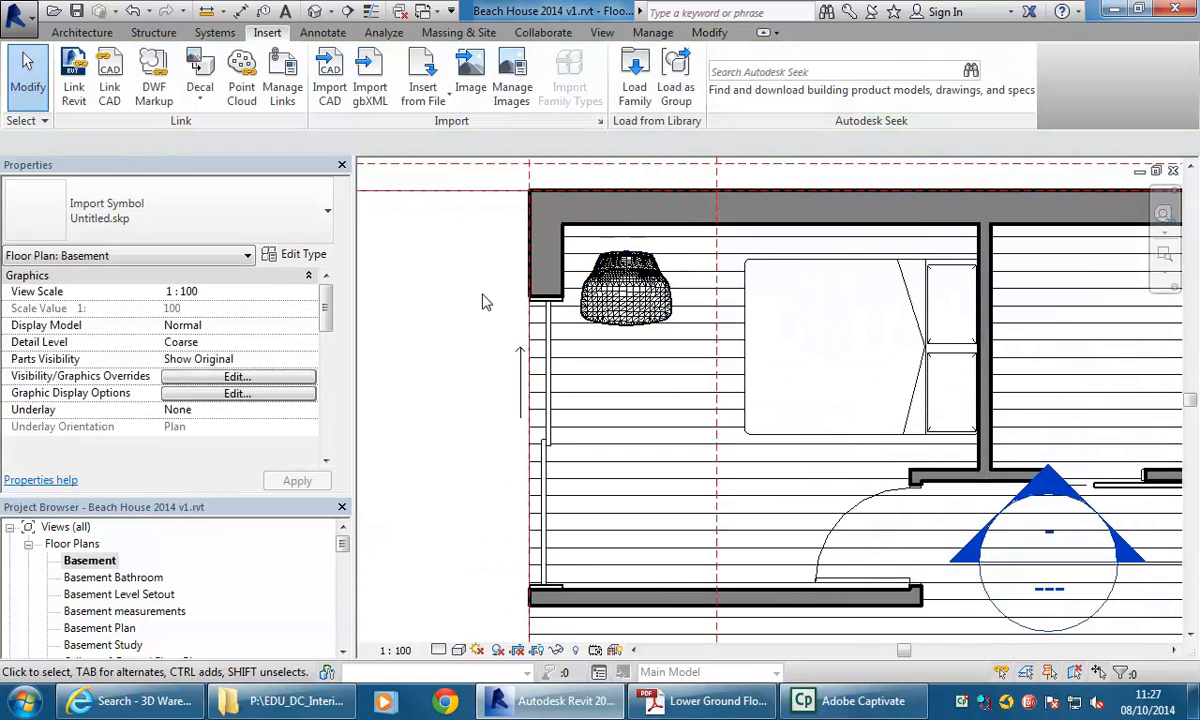
Open the 3D Cutaway view, zoom in on the imported chair and select it.
scroll(345, 546, down, 7)
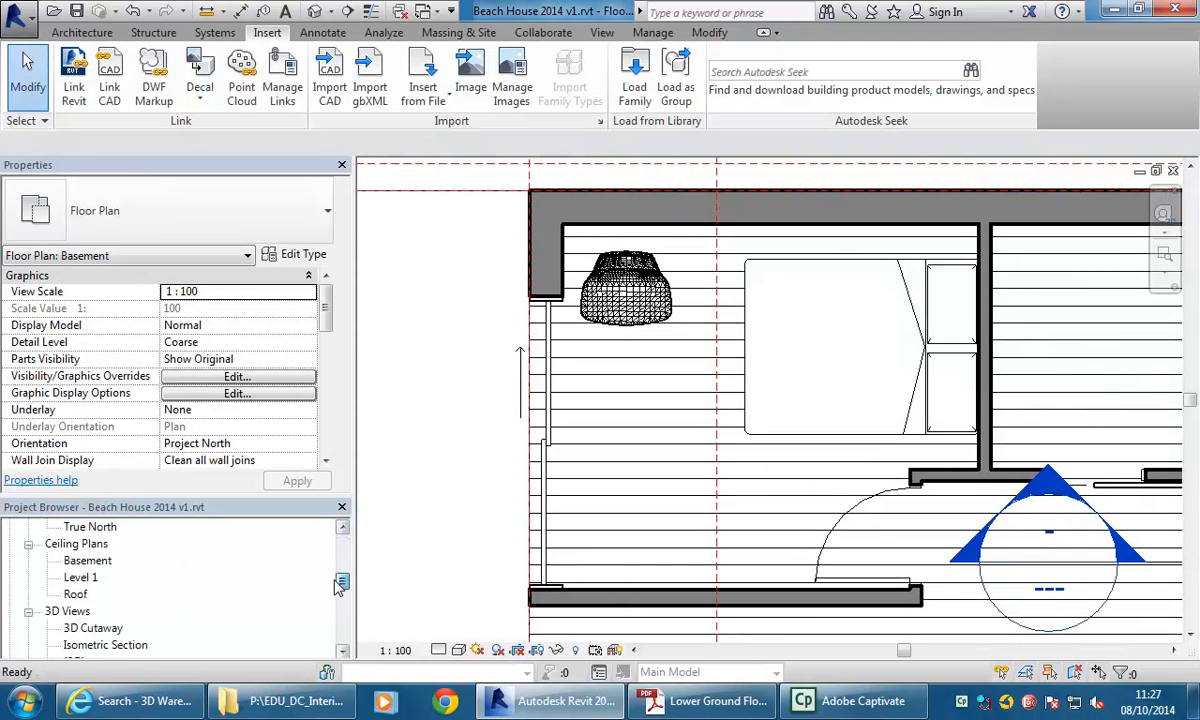
double_click(105, 577)
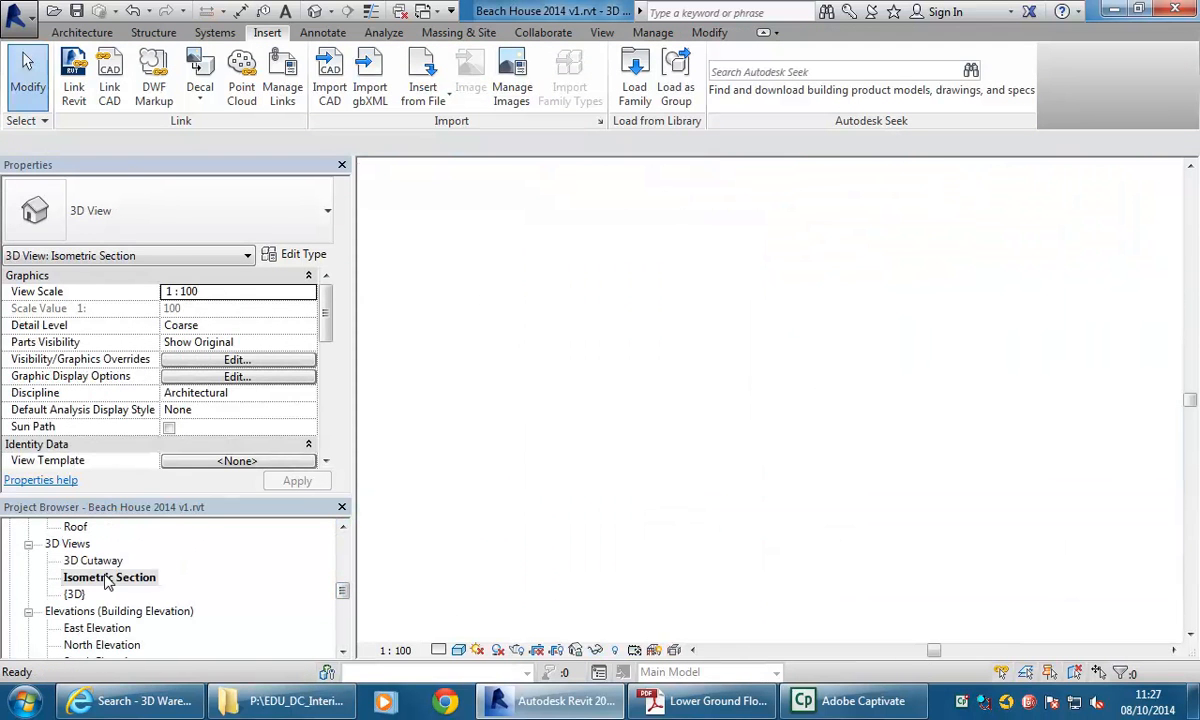
double_click(93, 560)
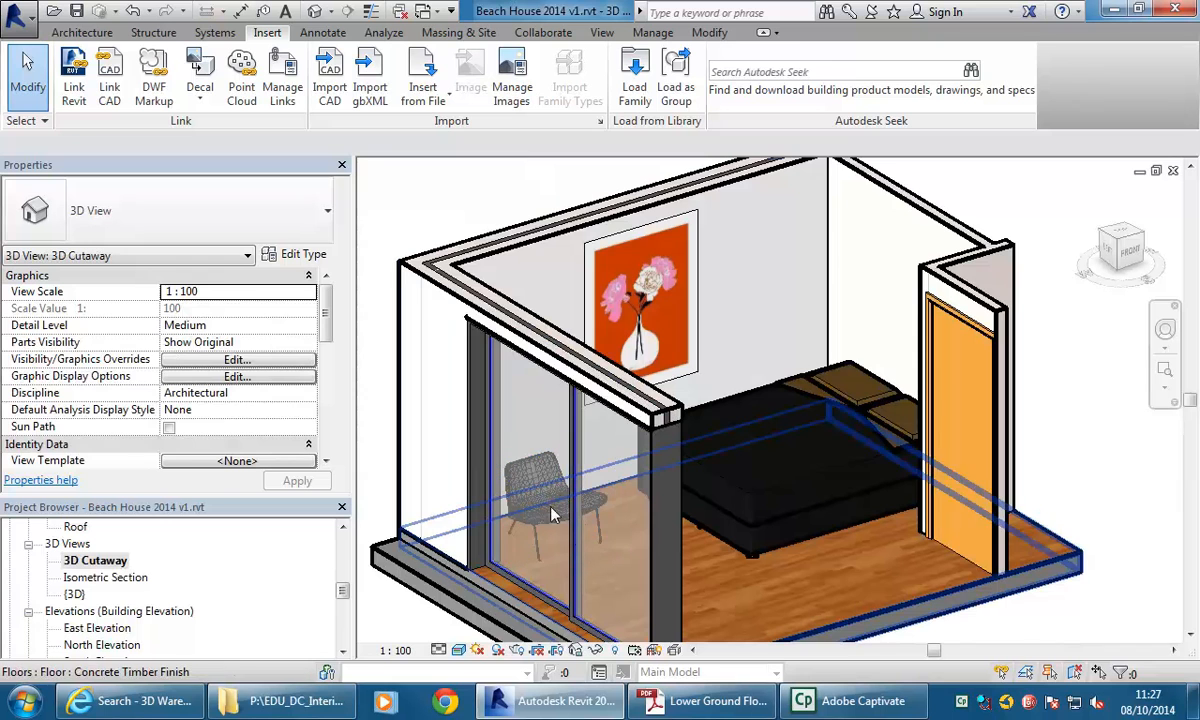
shift+middle_drag(506, 533, 399, 500)
scroll(423, 362, up, 3)
middle_drag(490, 429, 584, 378)
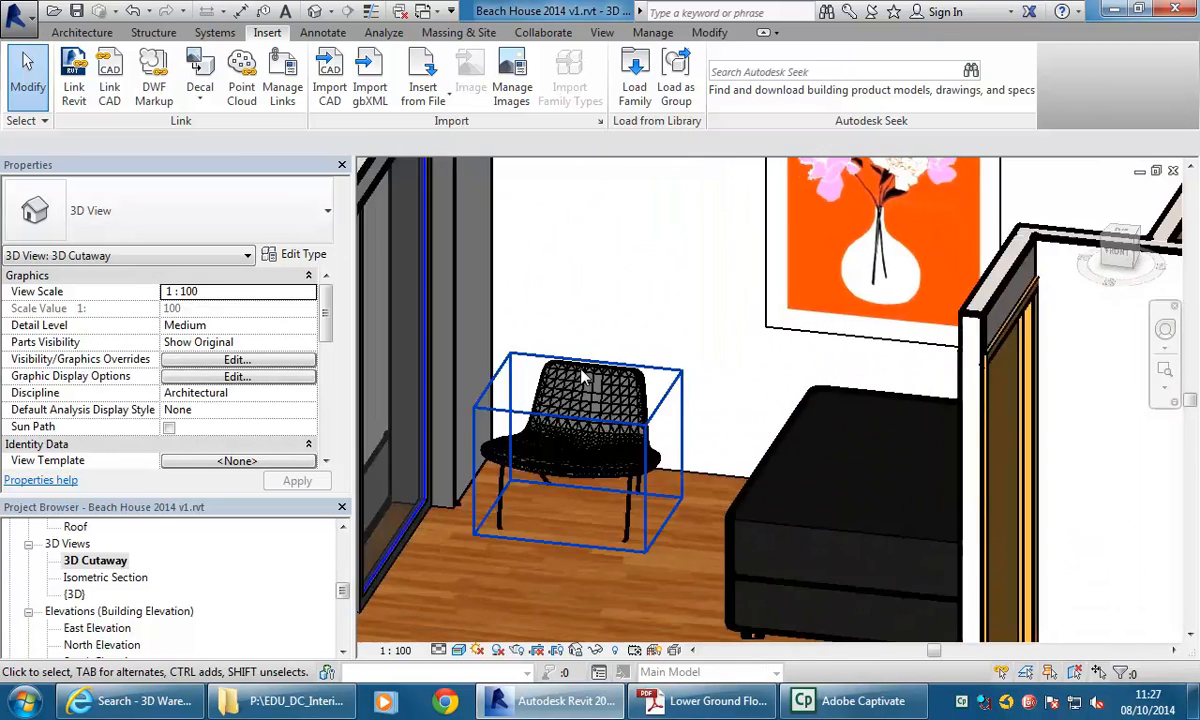
scroll(584, 378, up, 2)
scroll(509, 558, up, 1)
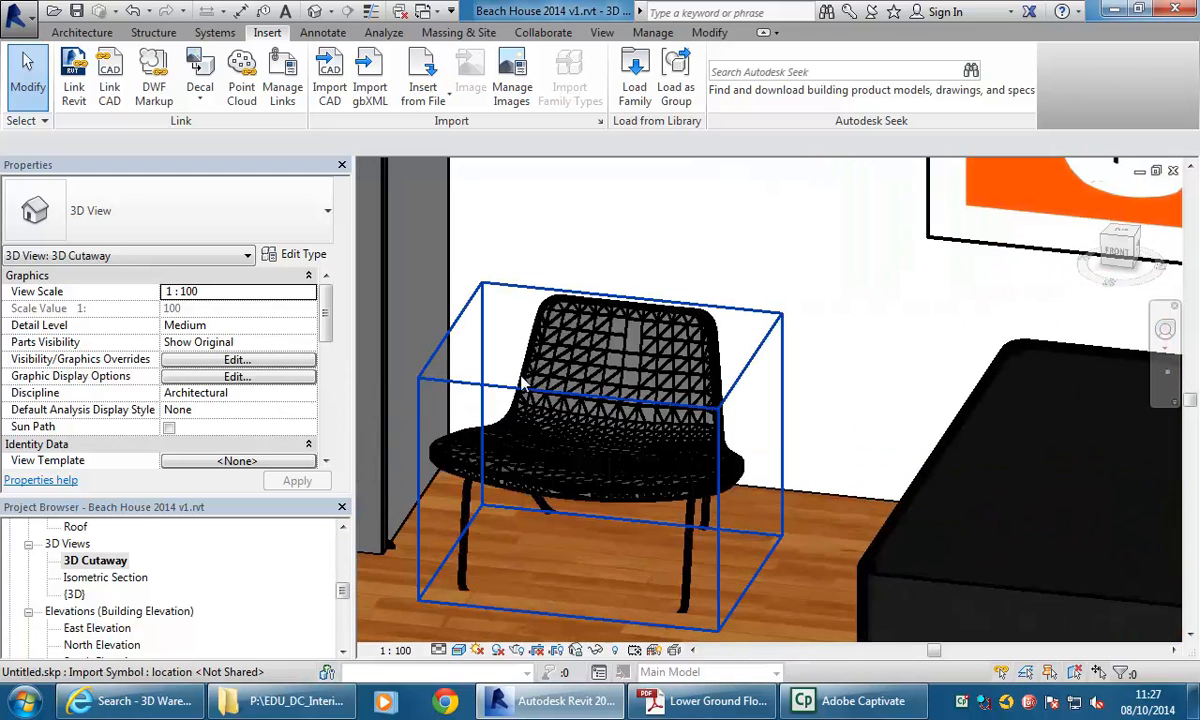
click(500, 360)
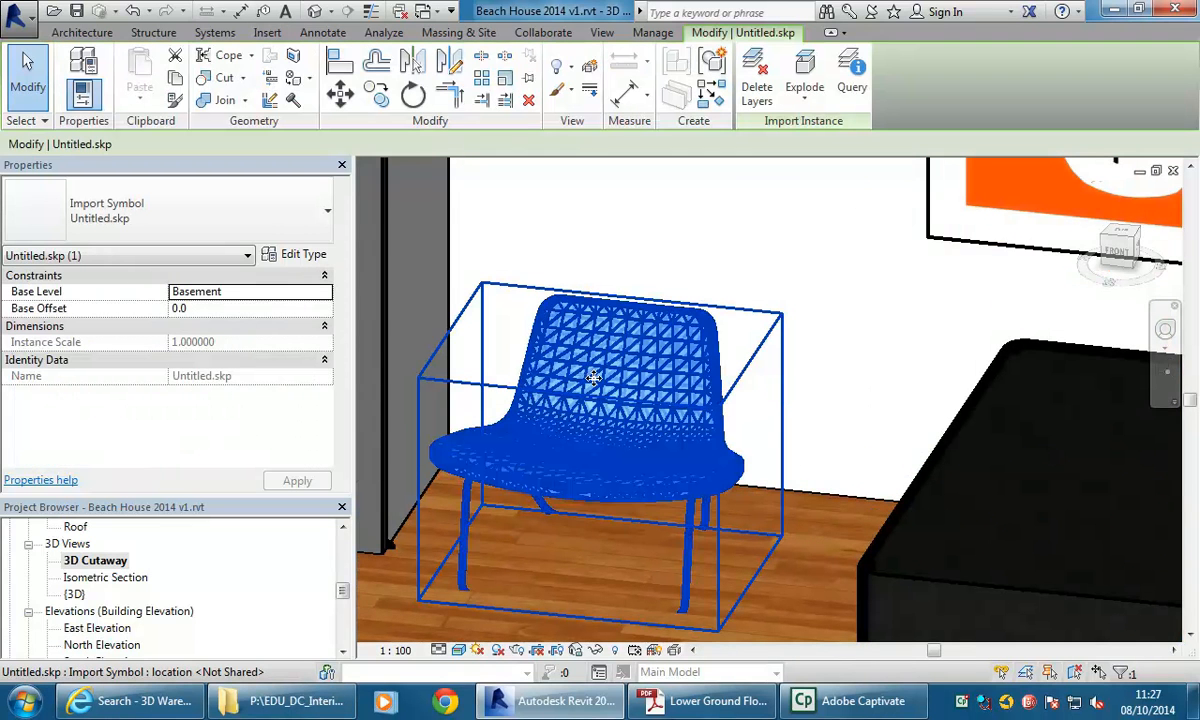
Inspect the imported chair in the 3D Cutaway view, zooming and orbiting around the bedroom.
scroll(591, 379, down, 1)
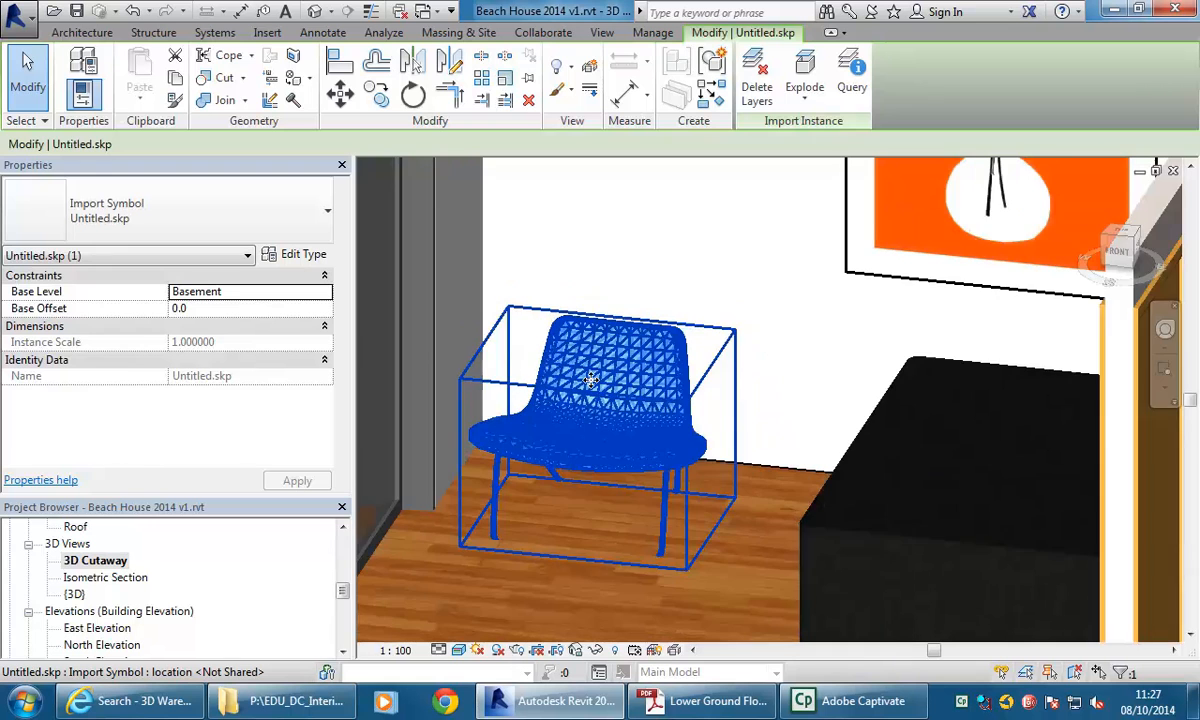
key(Escape)
scroll(607, 240, down, 3)
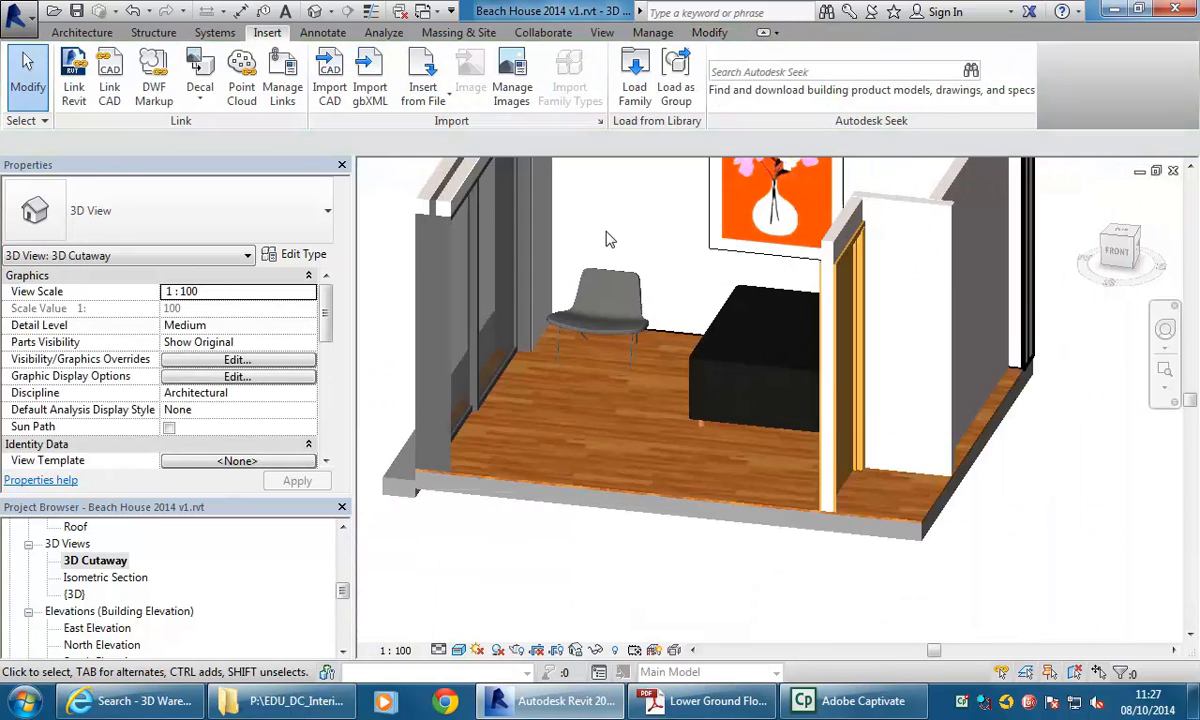
scroll(525, 245, up, 3)
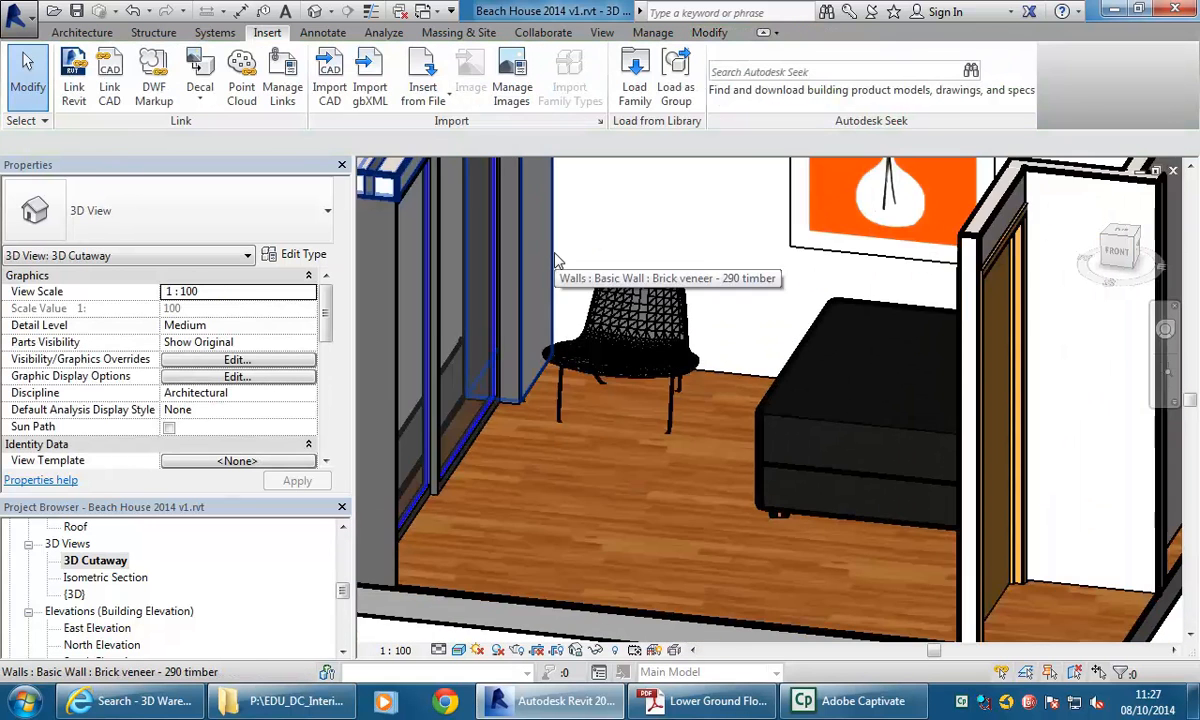
shift+middle_drag(540, 296, 636, 448)
scroll(601, 348, up, 3)
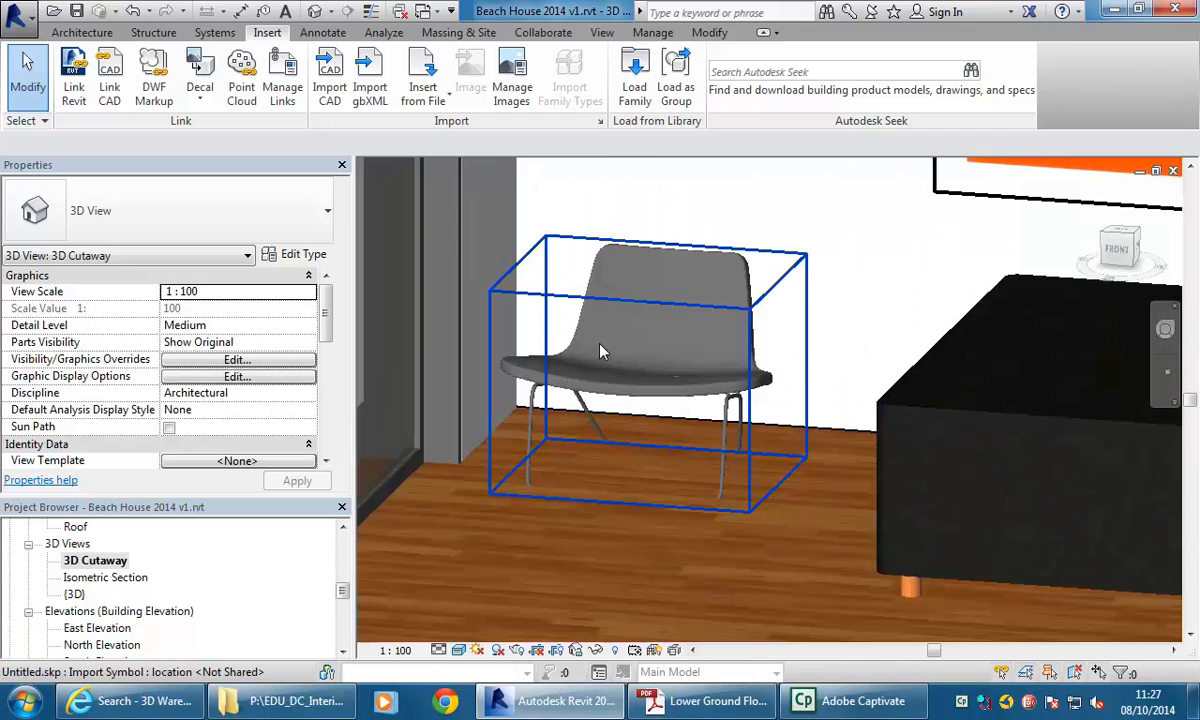
click(598, 395)
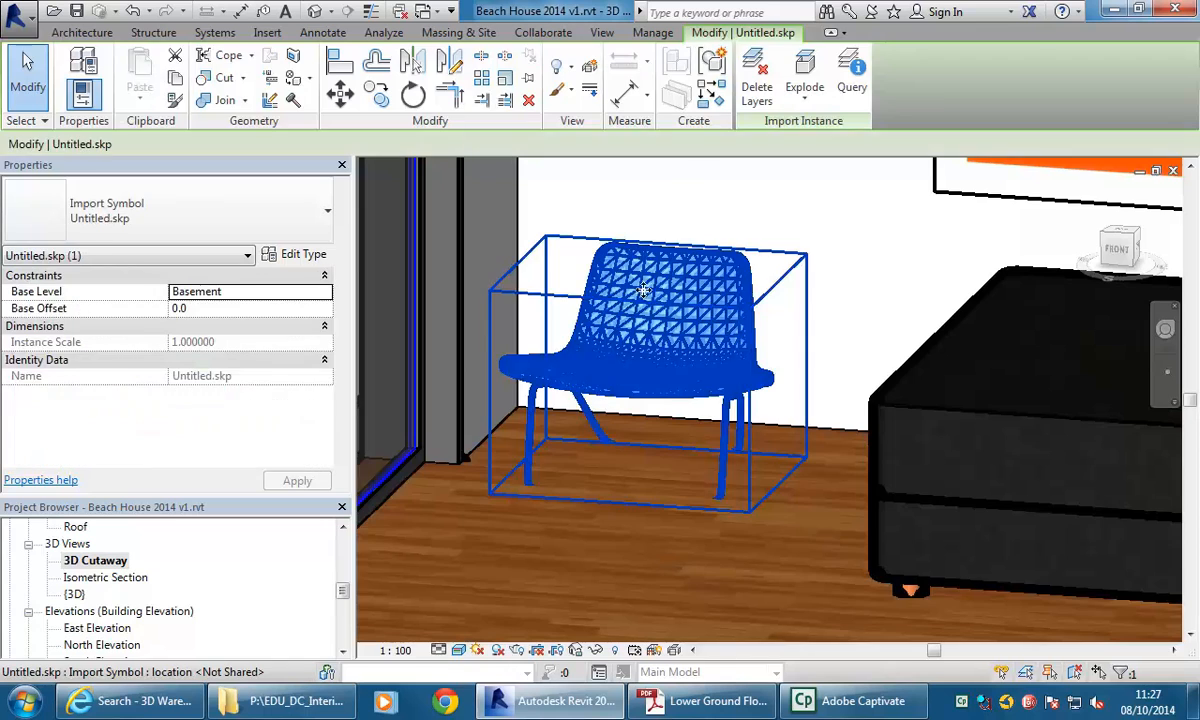
key(Escape)
scroll(614, 273, down, 4)
shift+middle_drag(600, 315, 617, 410)
scroll(616, 410, down, 5)
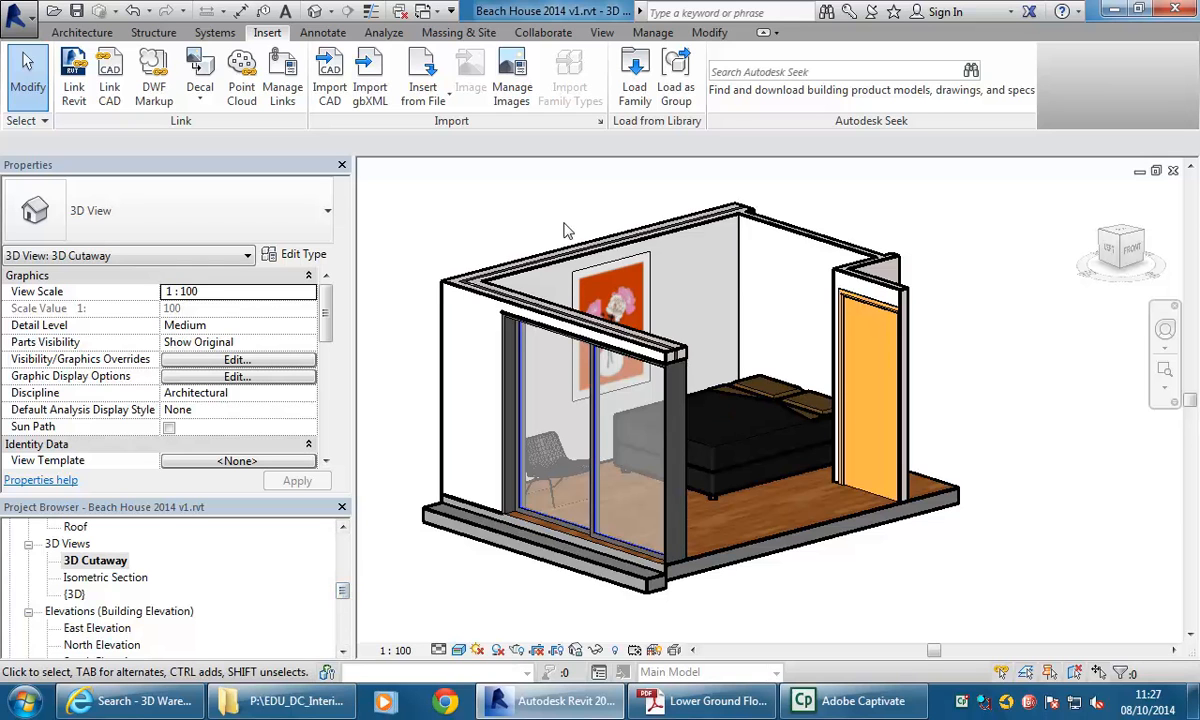
middle_drag(564, 223, 554, 221)
drag(343, 593, 343, 540)
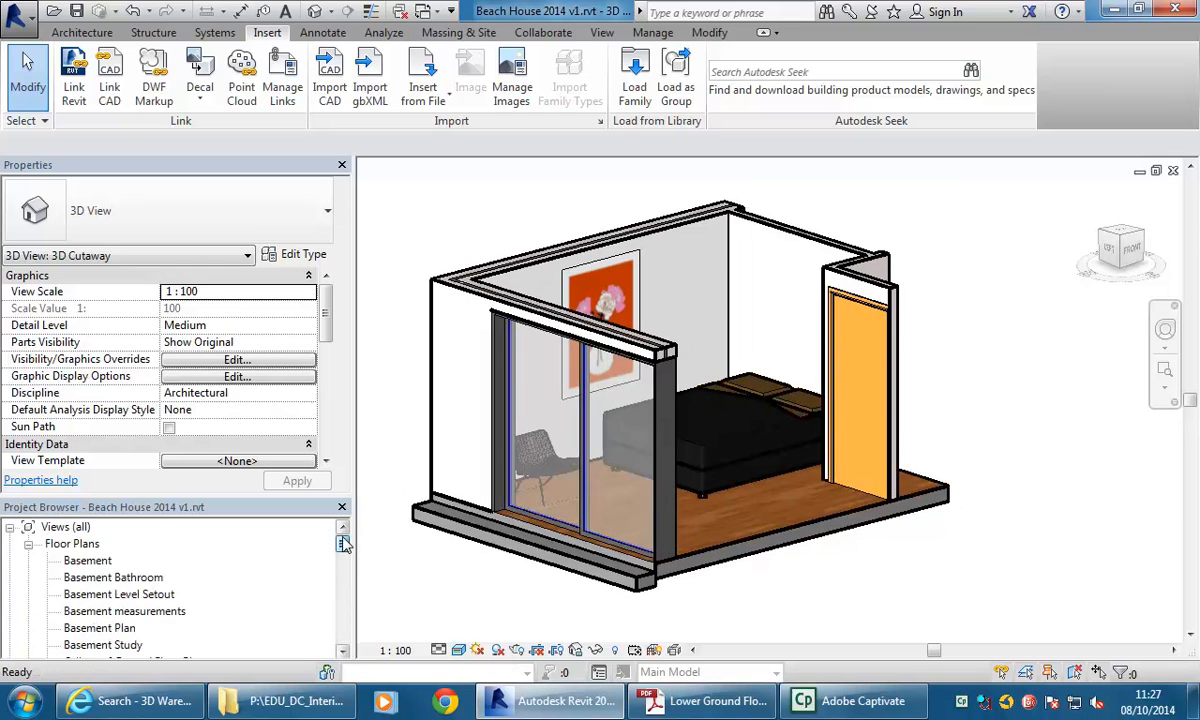
Open the Basement floor plan view.
double_click(89, 560)
scroll(668, 380, down, 3)
scroll(513, 374, down, 1)
middle_drag(522, 372, 510, 322)
scroll(475, 328, down, 3)
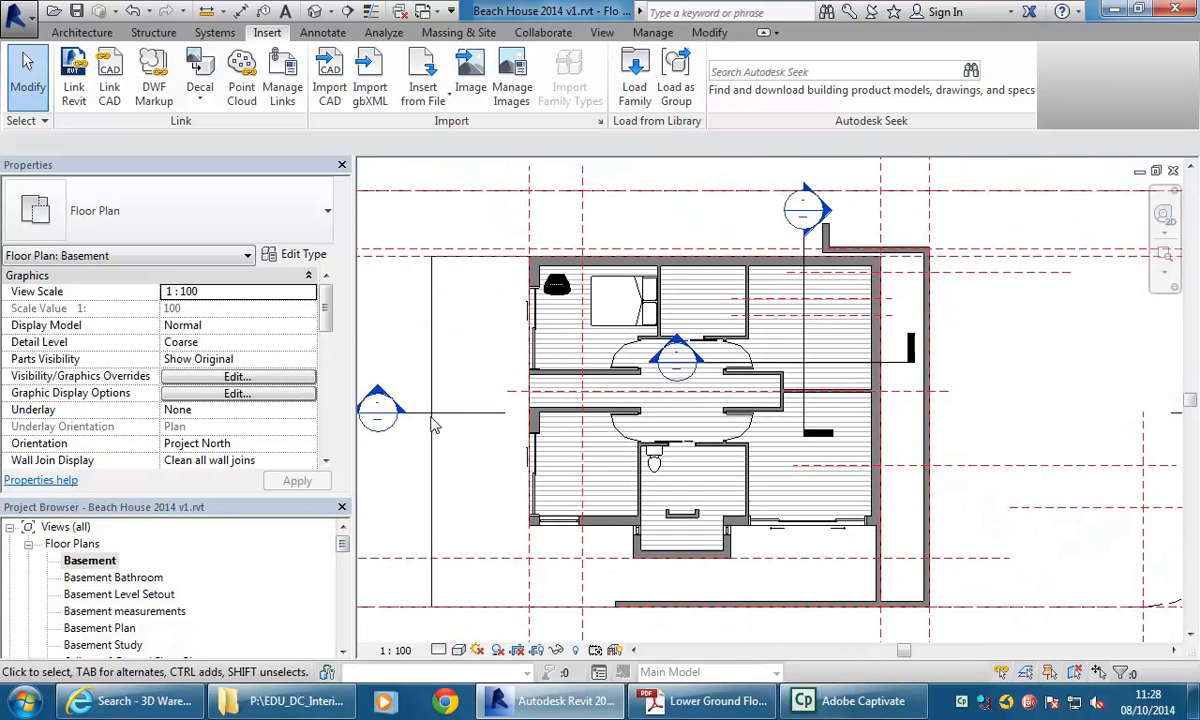
Duplicate the Basement floor plan view.
right_click(92, 568)
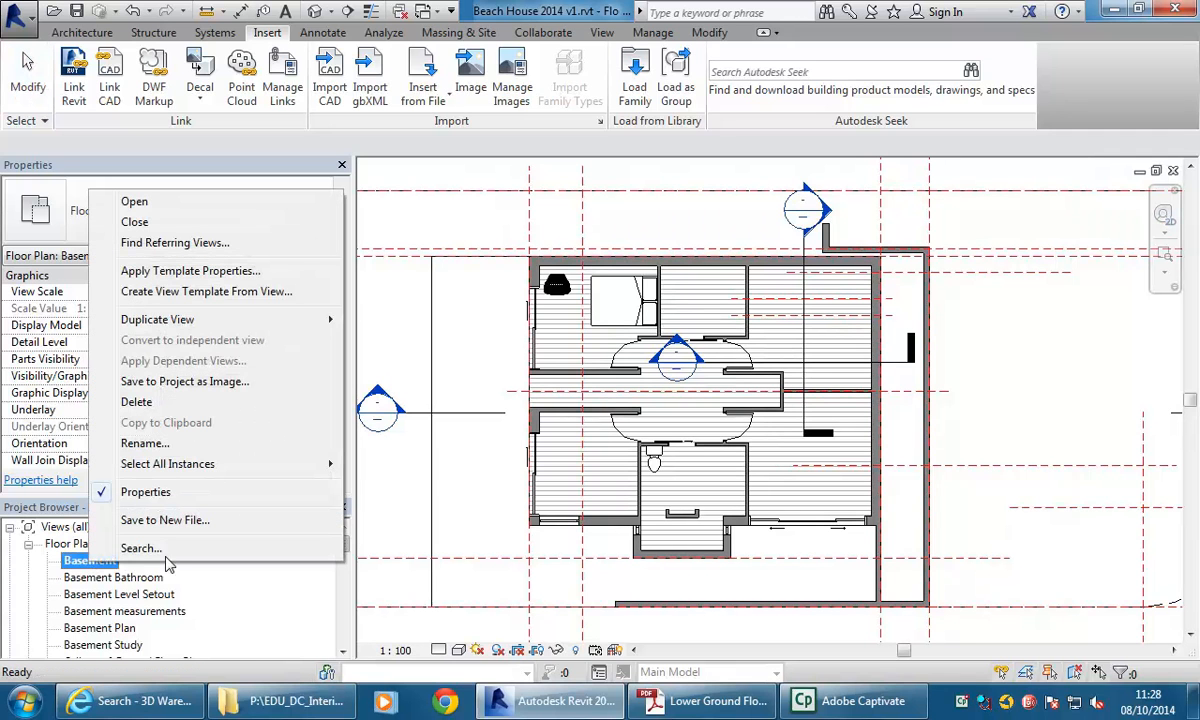
click(450, 345)
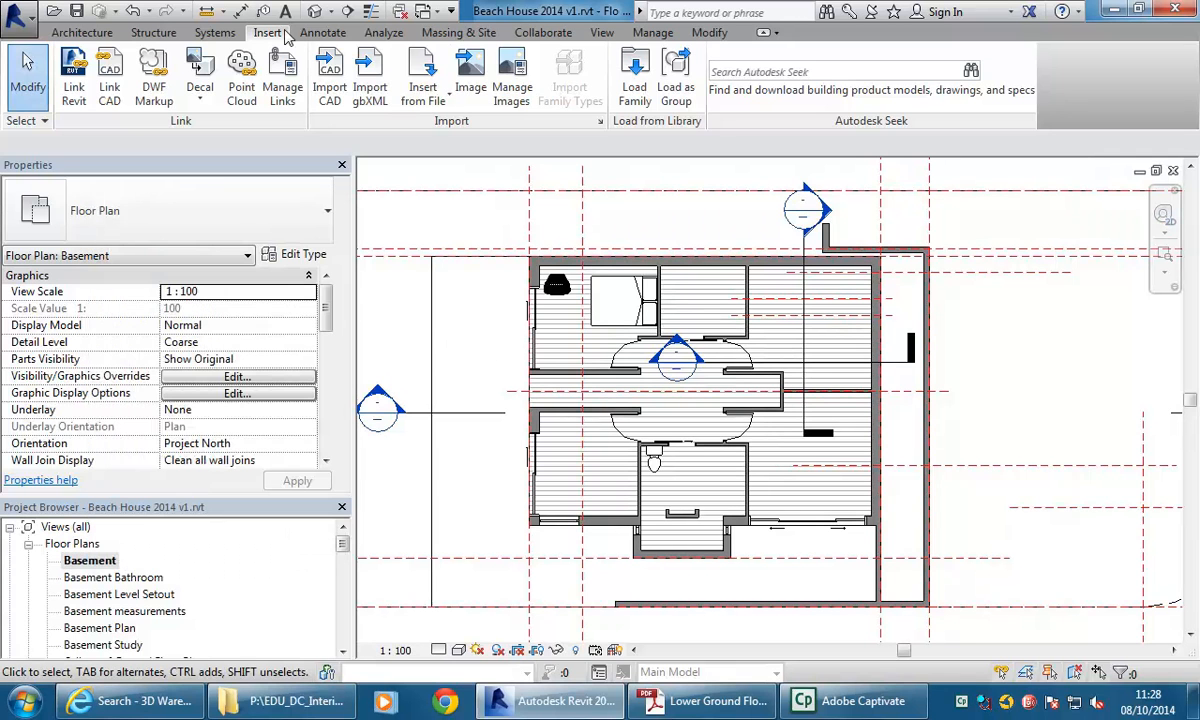
click(603, 33)
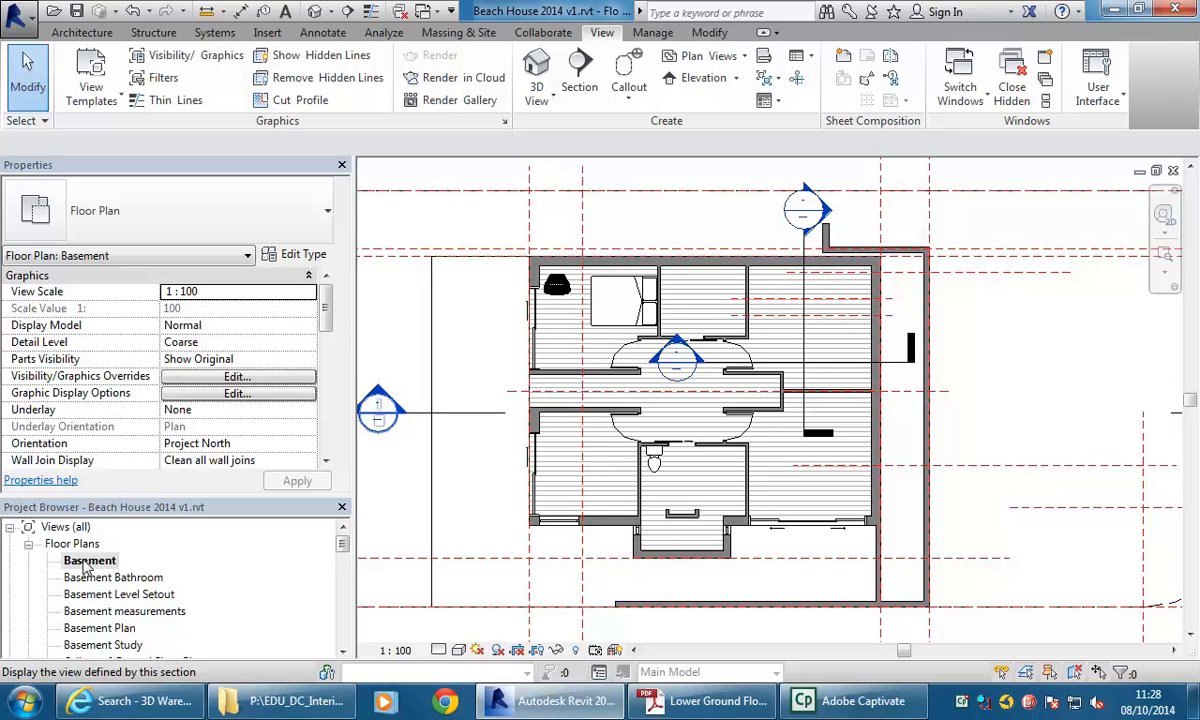
right_click(87, 561)
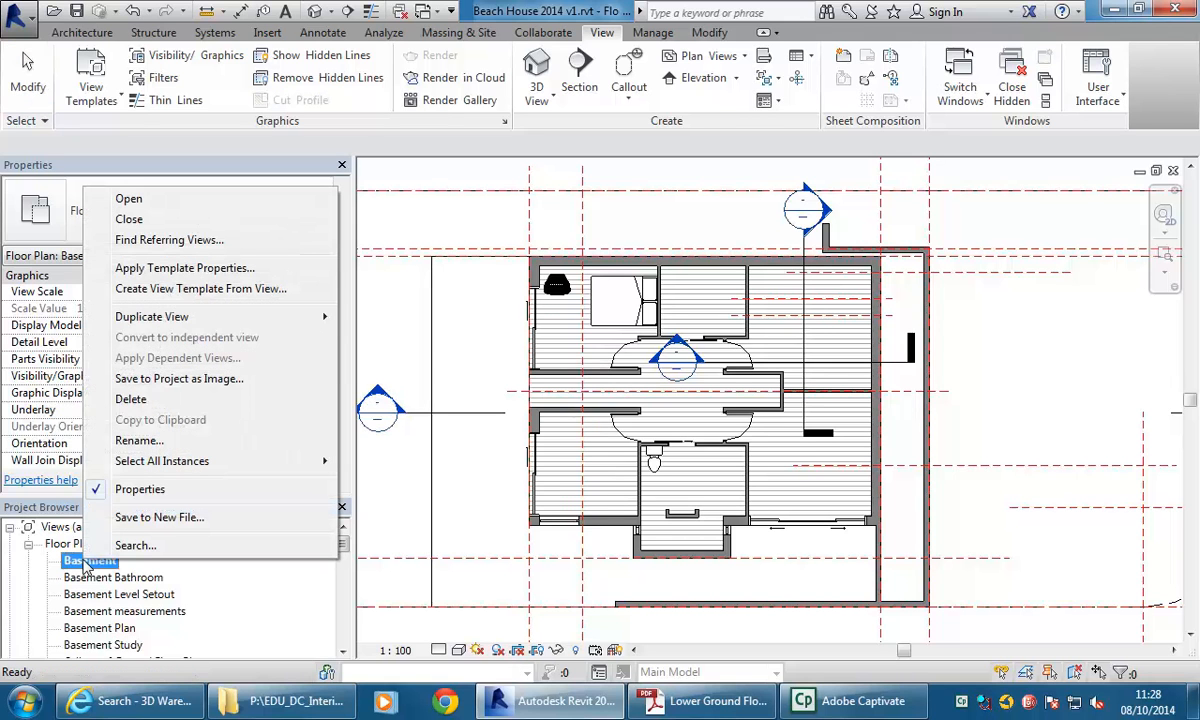
mouse_move(160, 322)
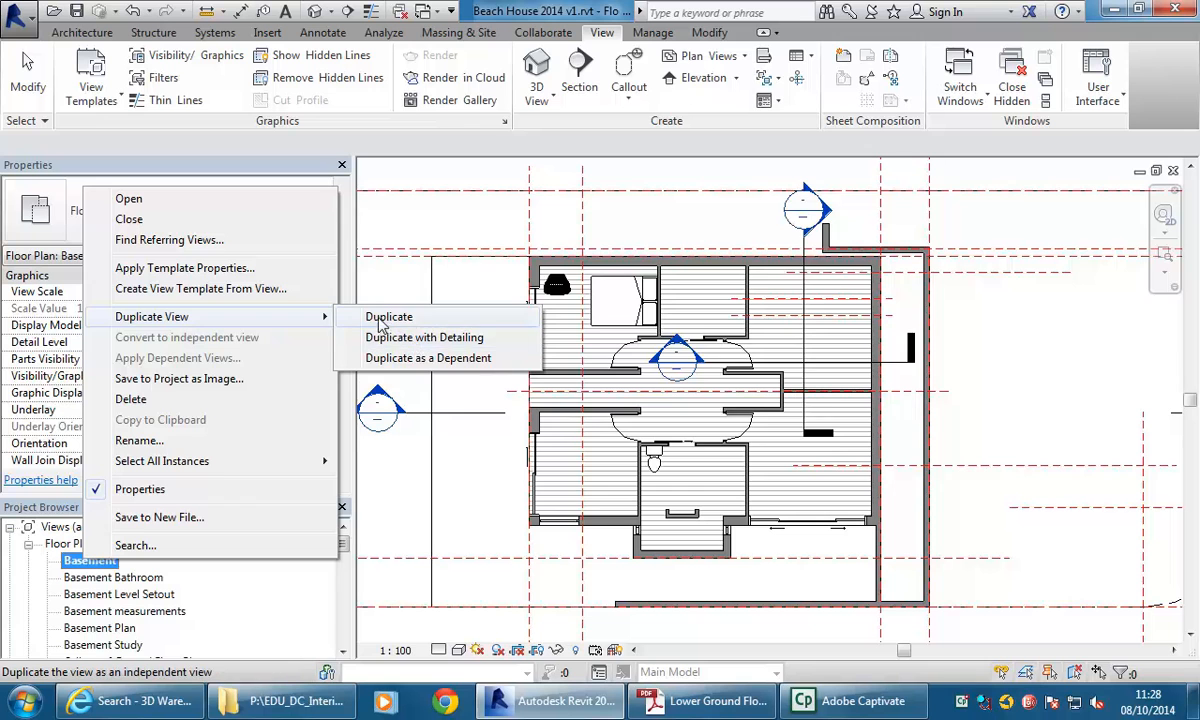
click(408, 321)
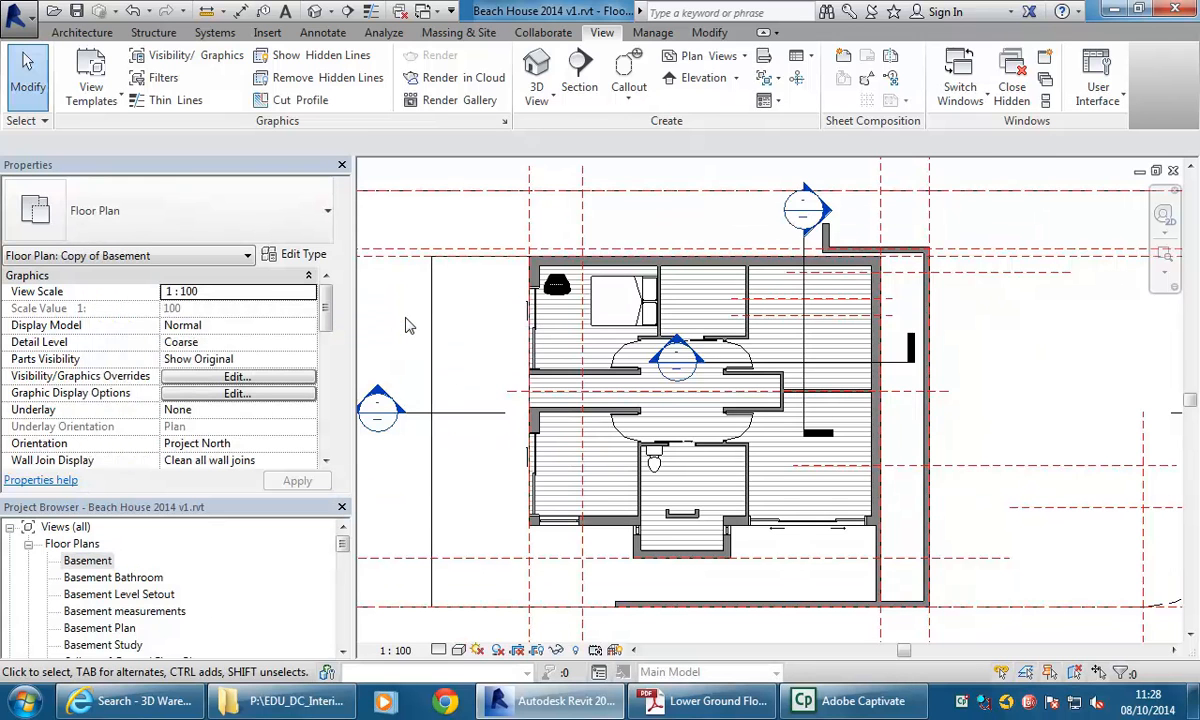
Rename the duplicated view to Basement Bedroom 1 and open it.
scroll(519, 338, down, 3)
middle_drag(490, 316, 611, 345)
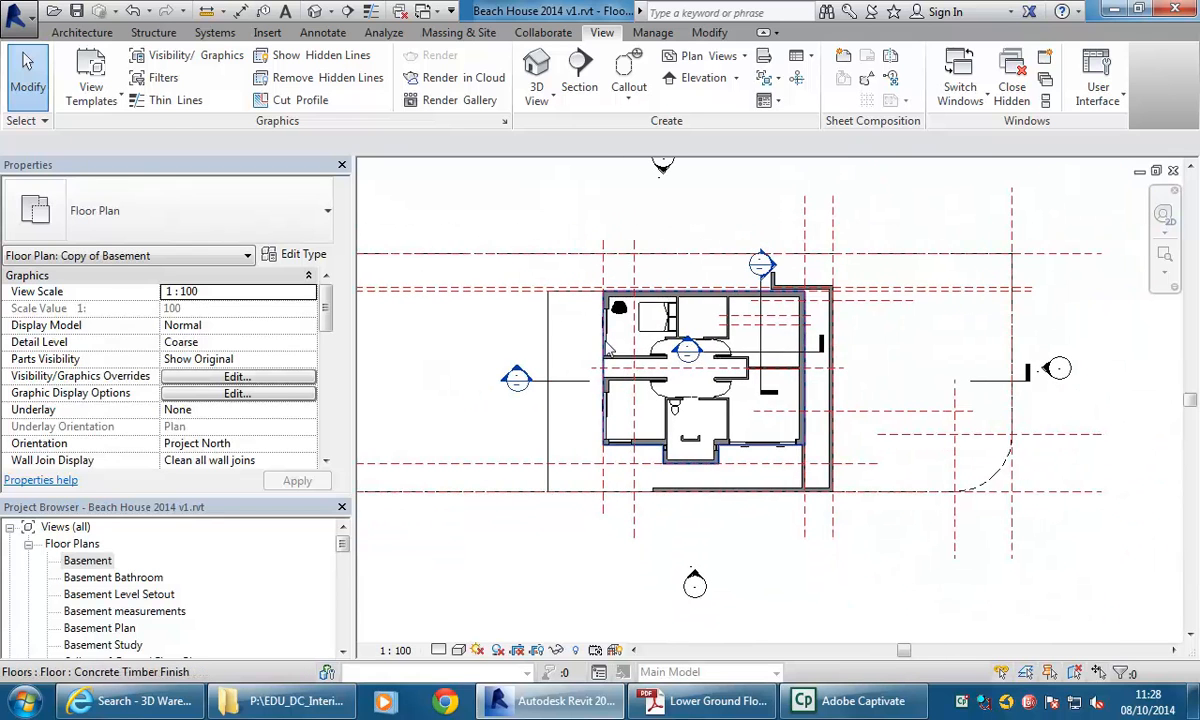
drag(342, 543, 342, 555)
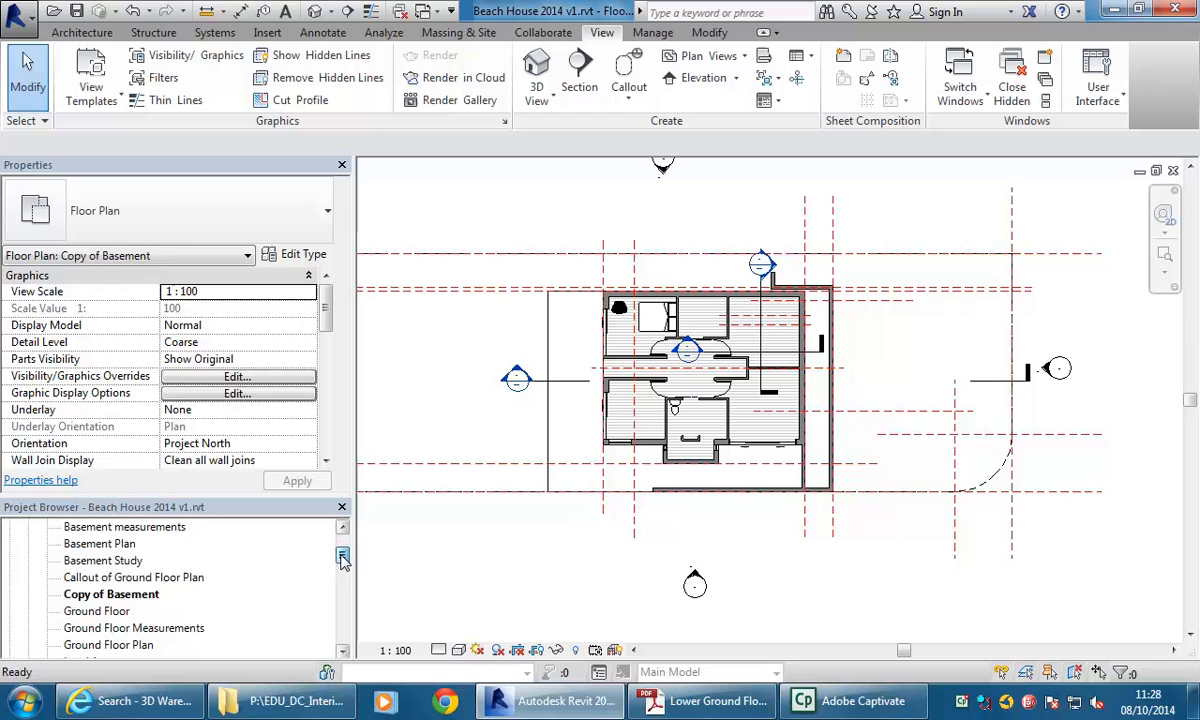
click(86, 596)
right_click(107, 598)
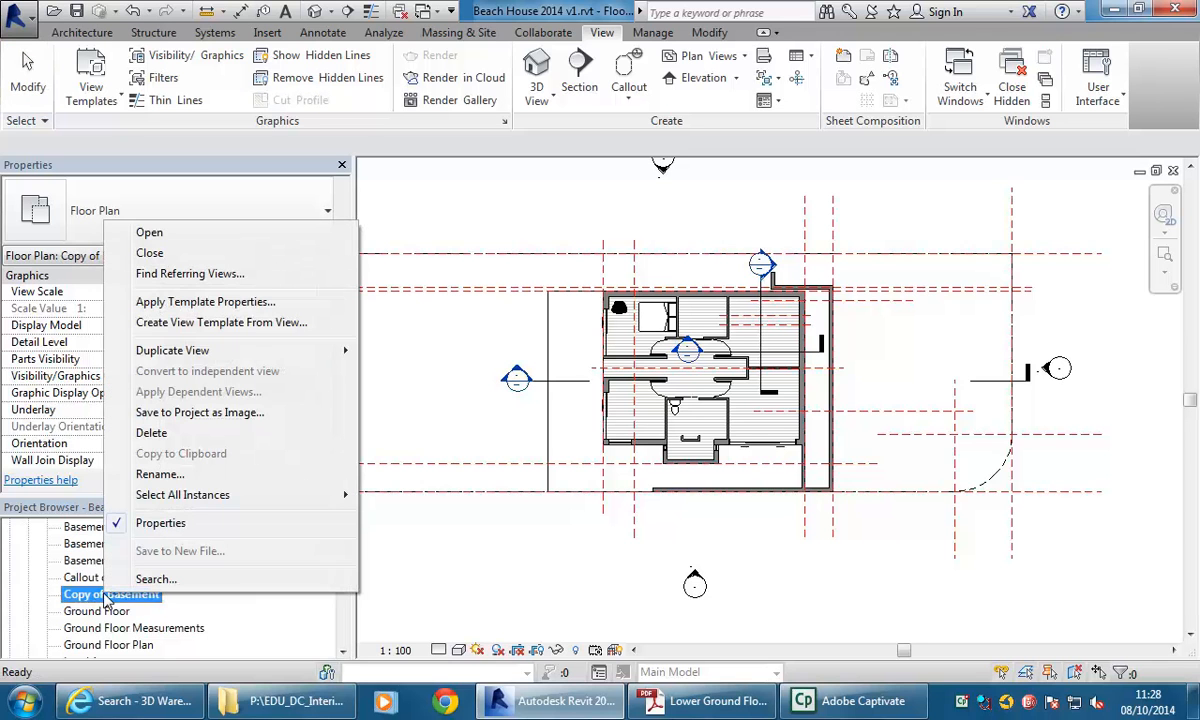
click(156, 474)
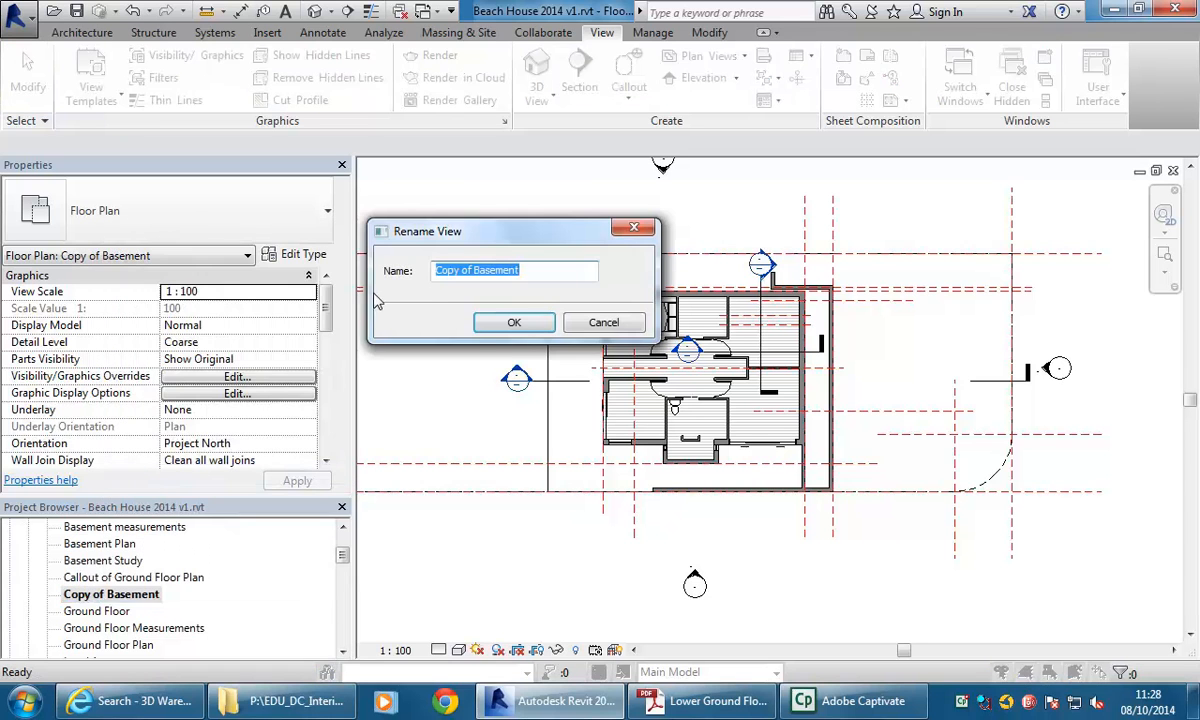
key(BackSpace)
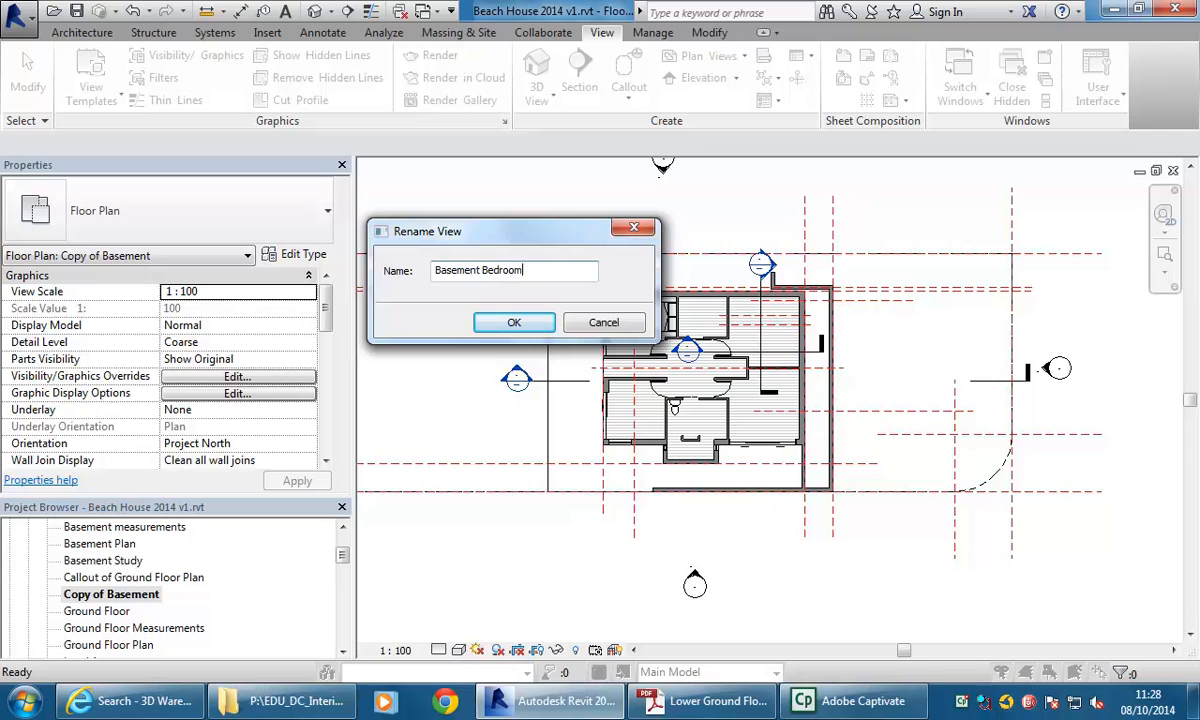
click(514, 323)
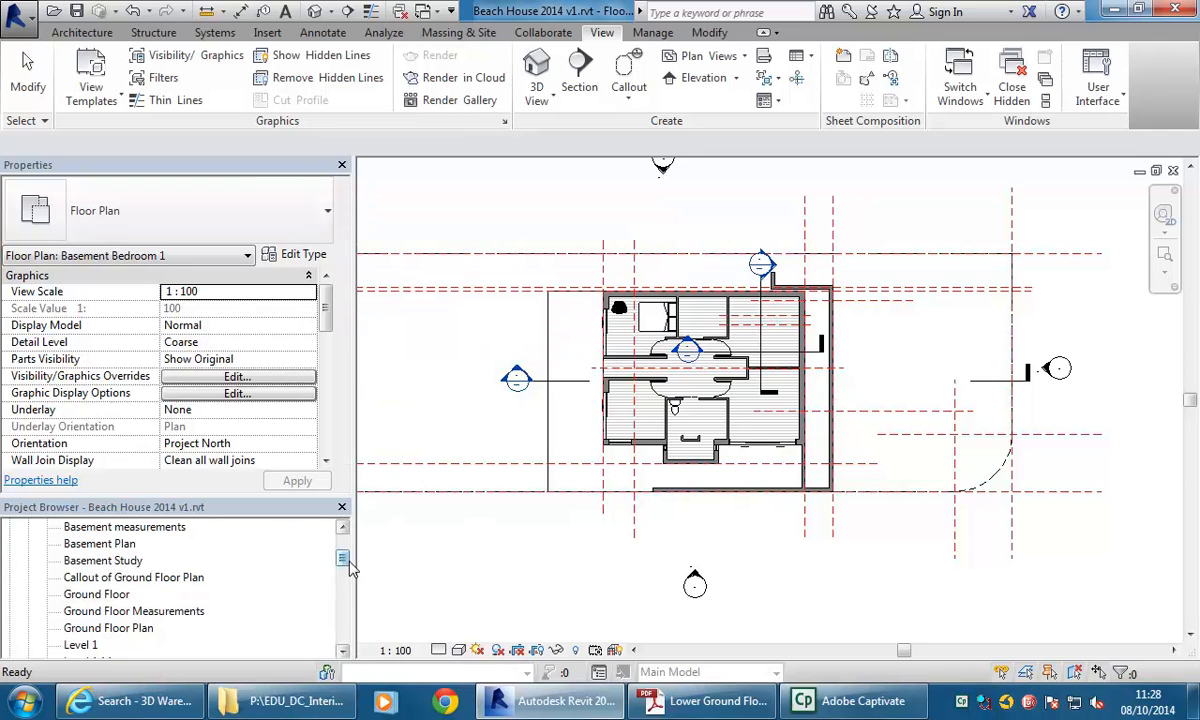
drag(343, 560, 343, 545)
double_click(109, 600)
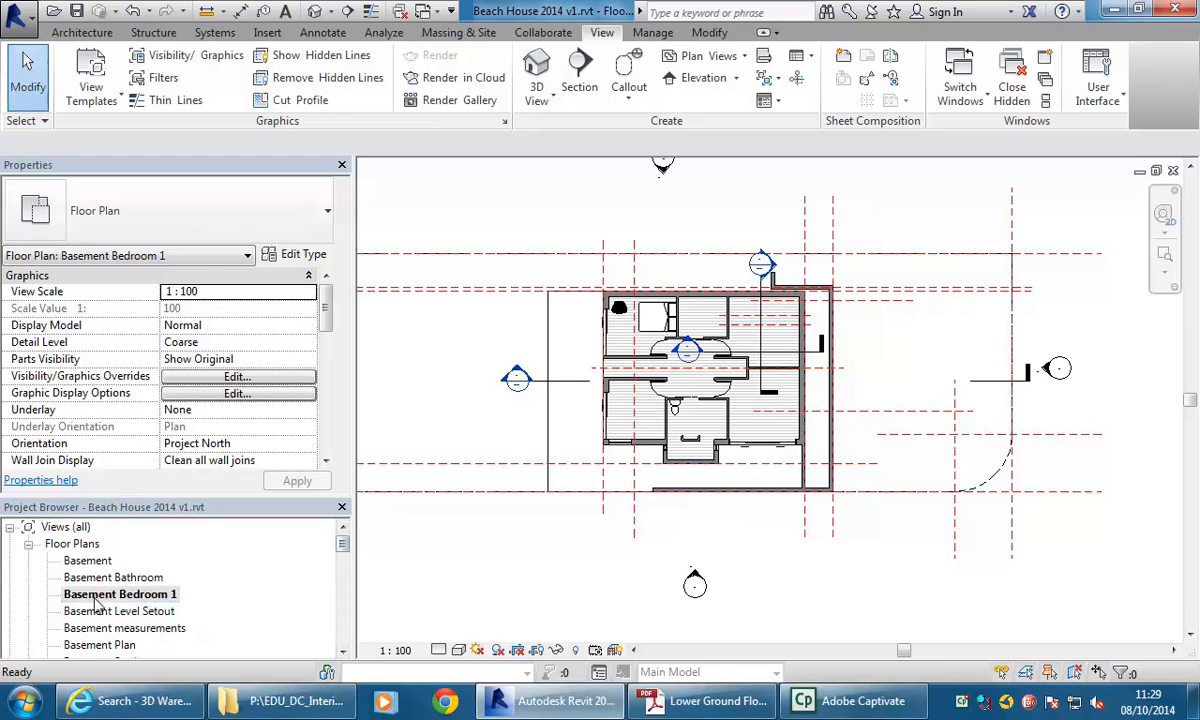
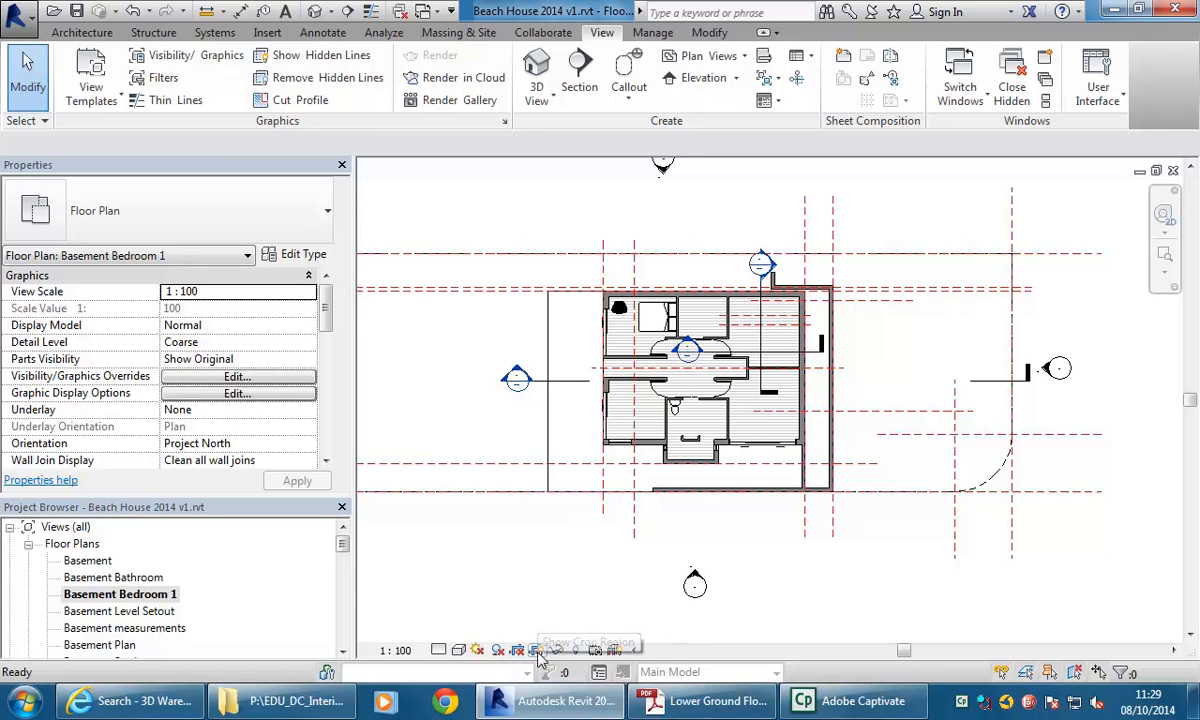
Shrink the view's crop region tightly around the house and turn on cropping for the view.
scroll(555, 544, down, 5)
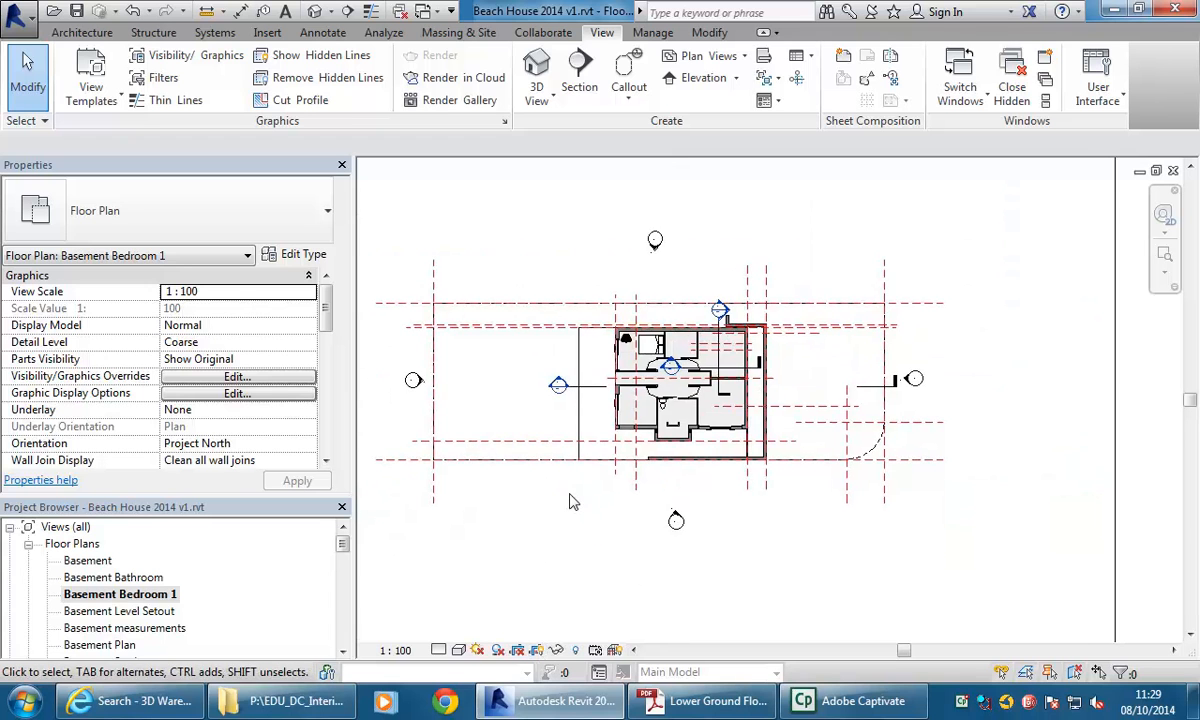
scroll(612, 514, up, 1)
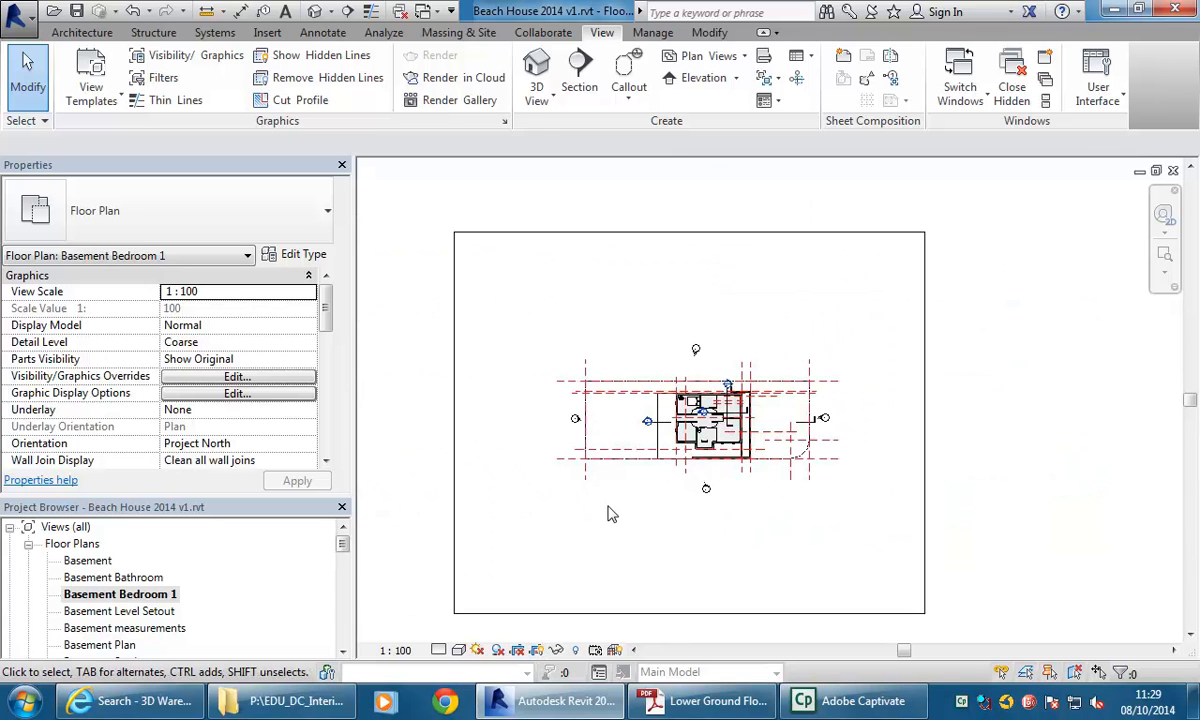
click(690, 614)
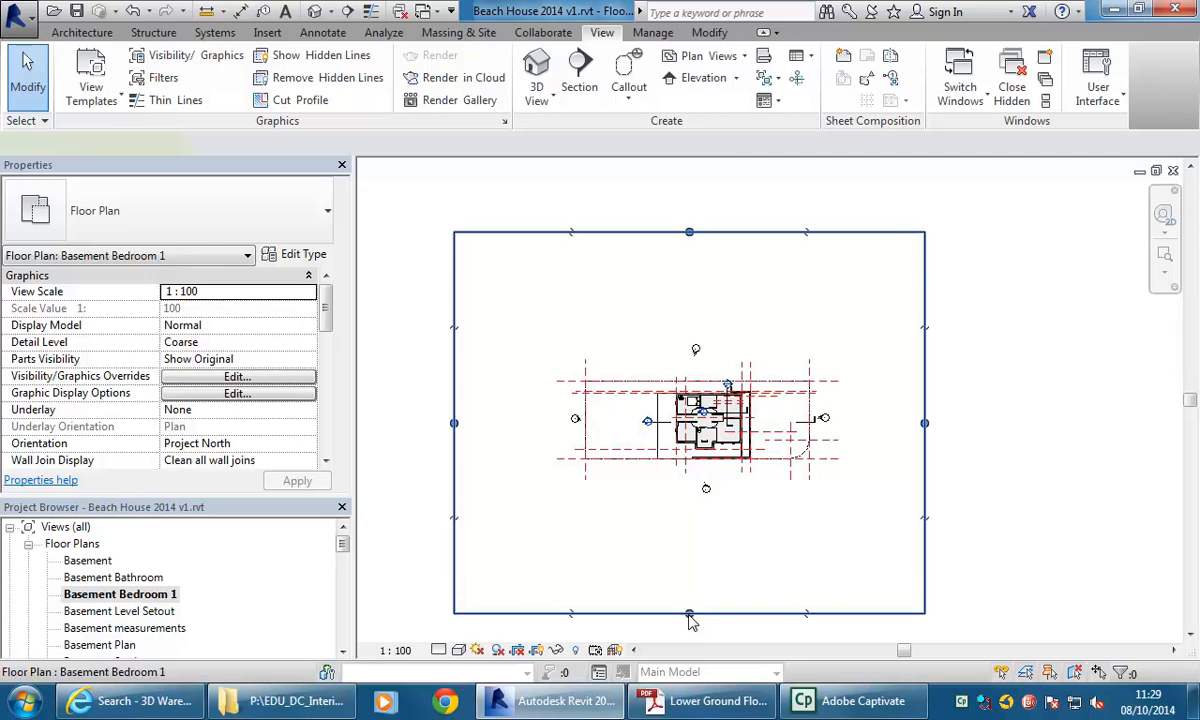
drag(690, 614, 646, 412)
drag(682, 232, 691, 383)
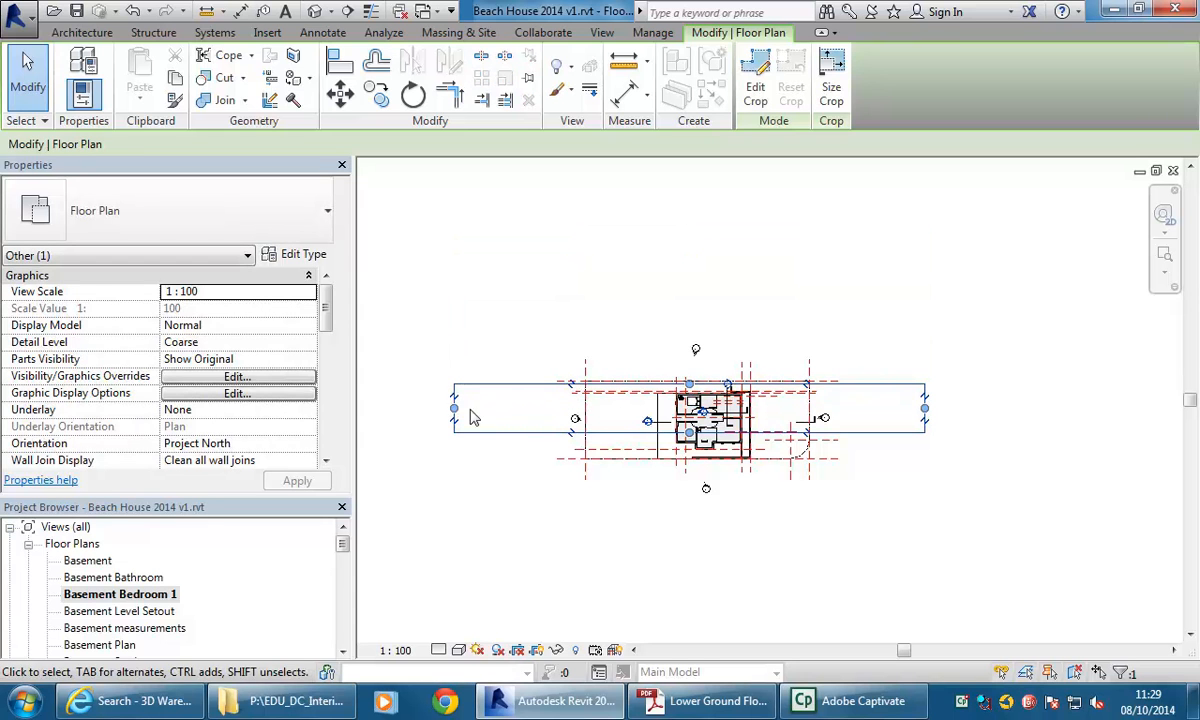
drag(454, 408, 603, 375)
drag(925, 415, 771, 415)
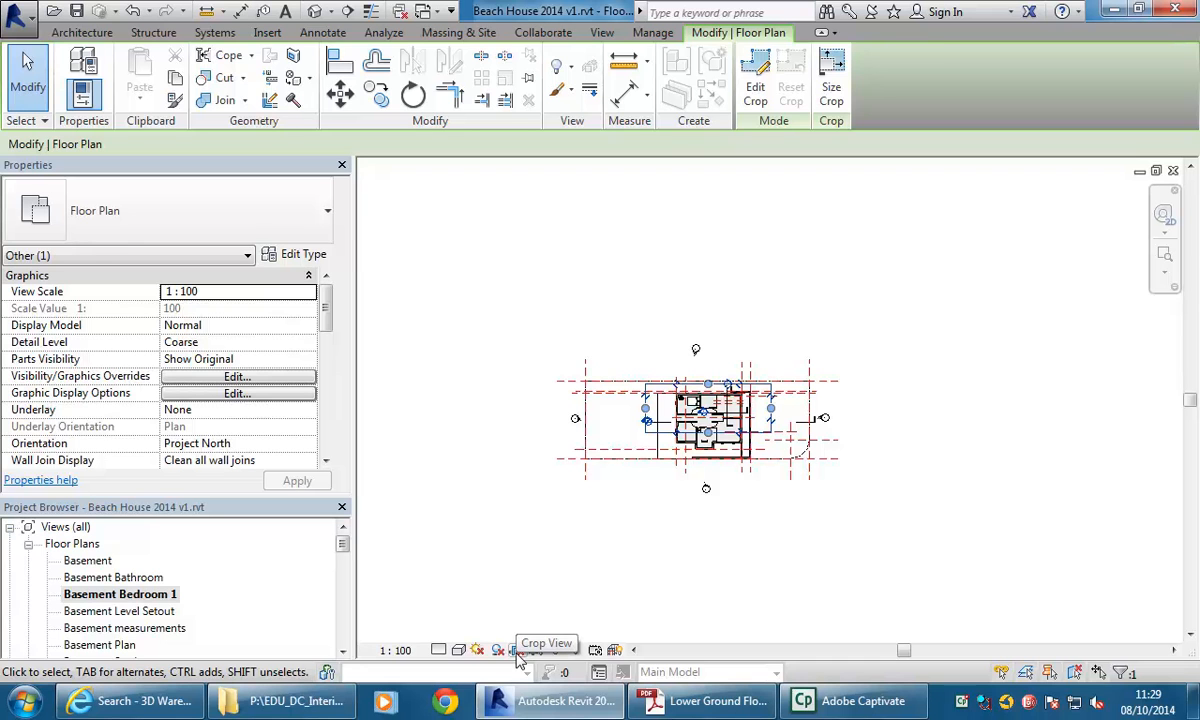
click(518, 655)
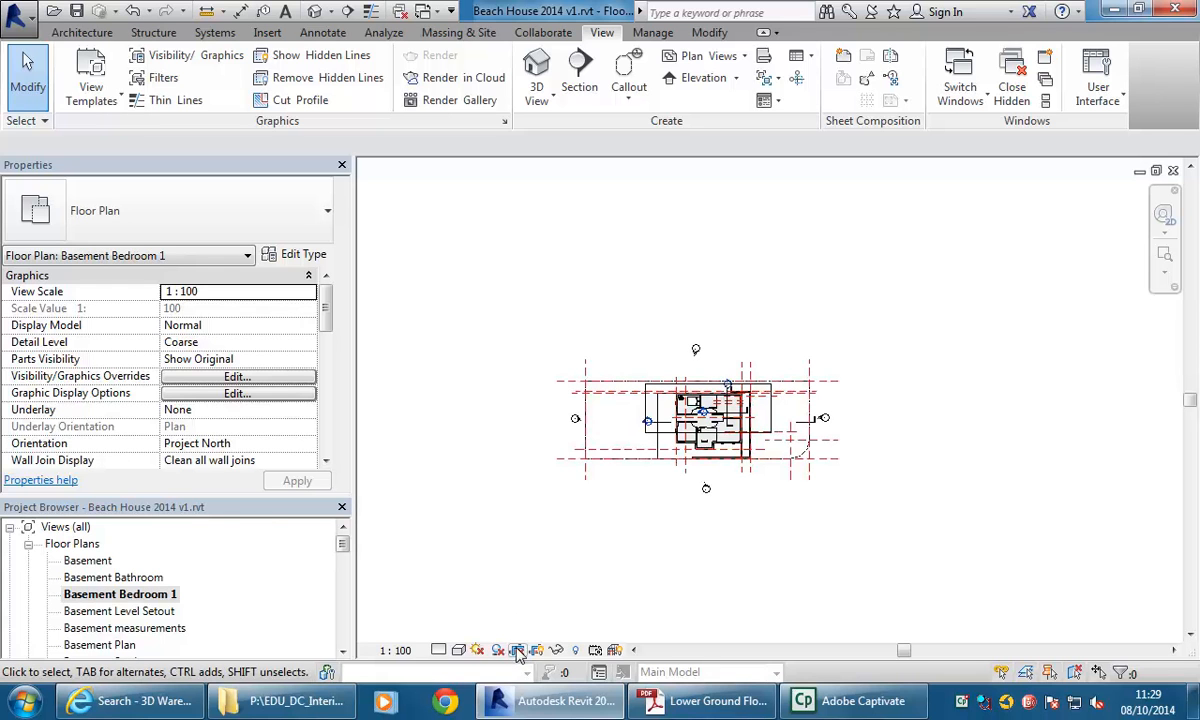
click(518, 652)
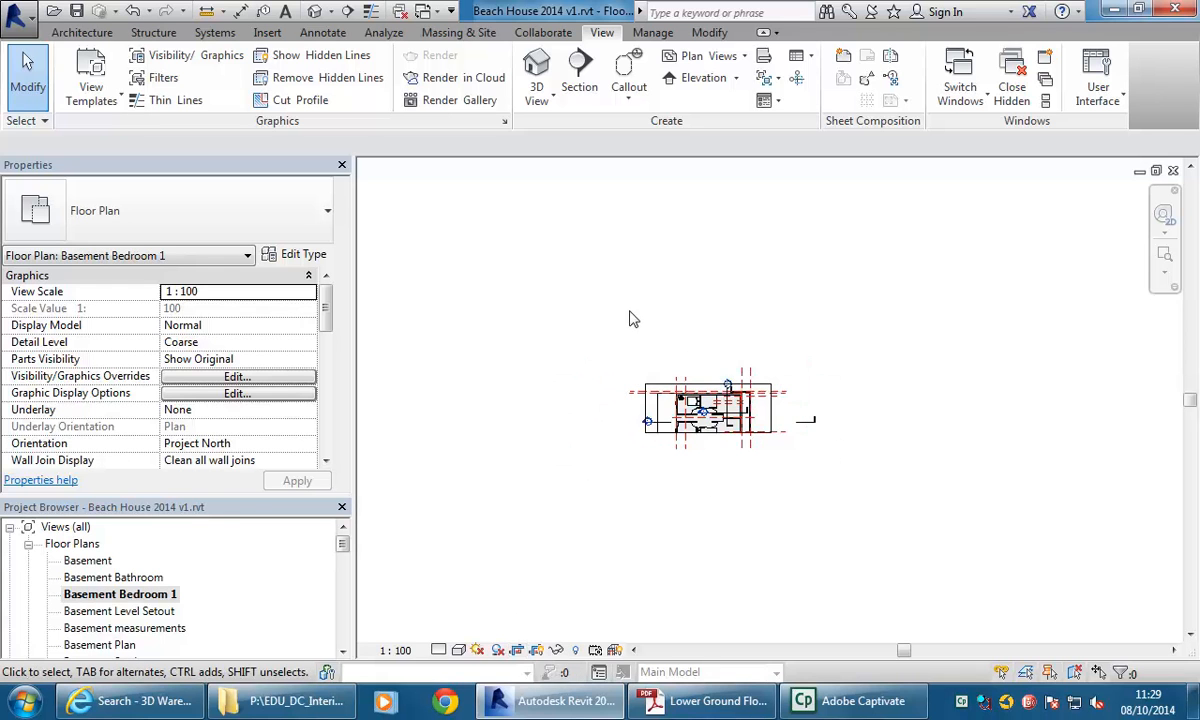
Drag the crop region edges in so the view frames only Bedroom 1.
scroll(600, 300, up, 4)
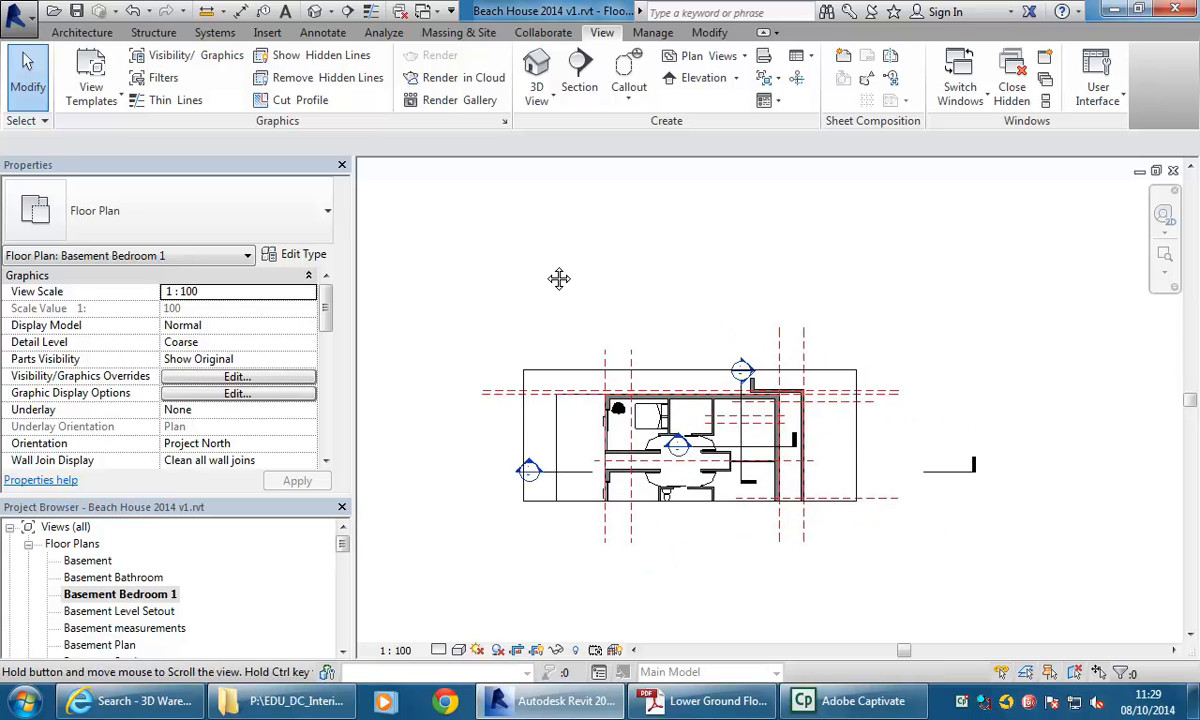
scroll(548, 278, up, 2)
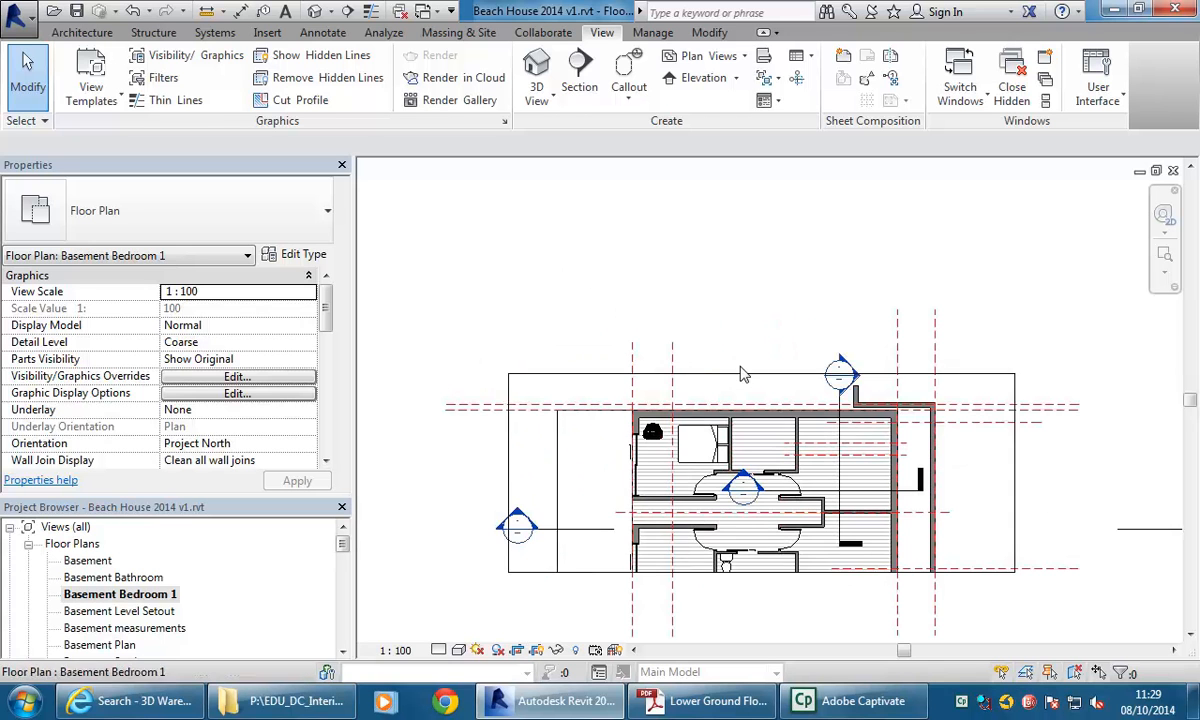
click(748, 374)
middle_drag(720, 352, 765, 330)
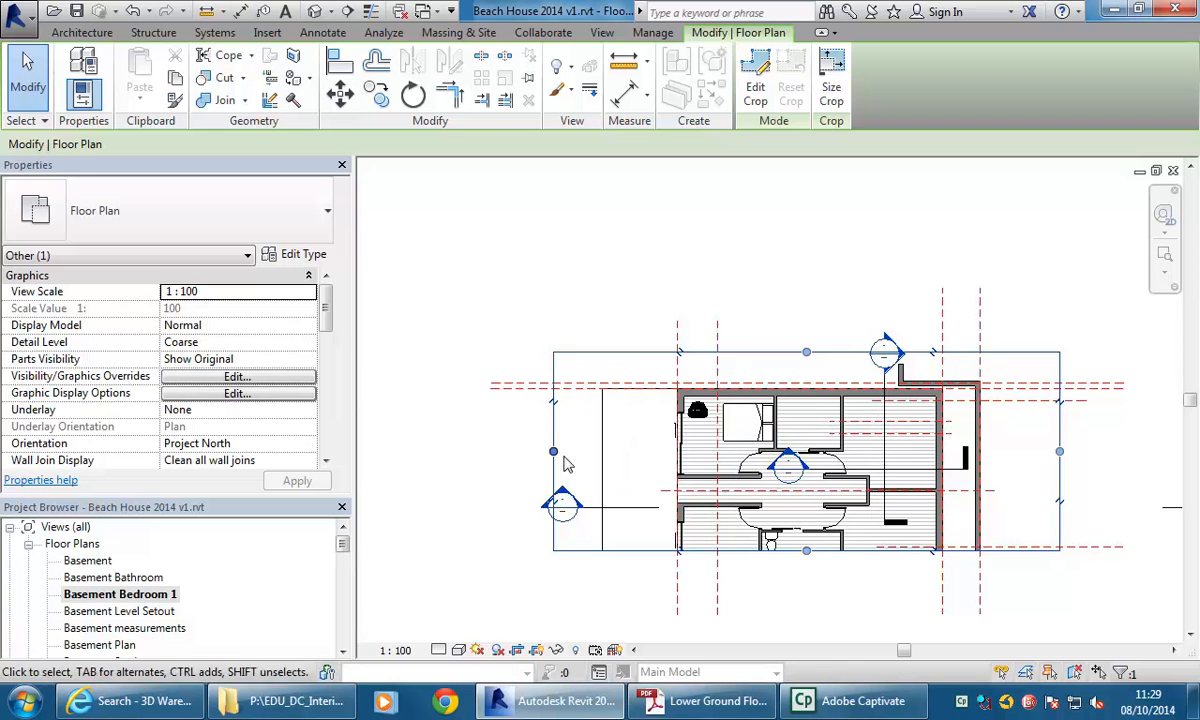
drag(676, 437, 658, 437)
drag(861, 555, 838, 485)
drag(1062, 426, 783, 418)
scroll(726, 390, up, 1)
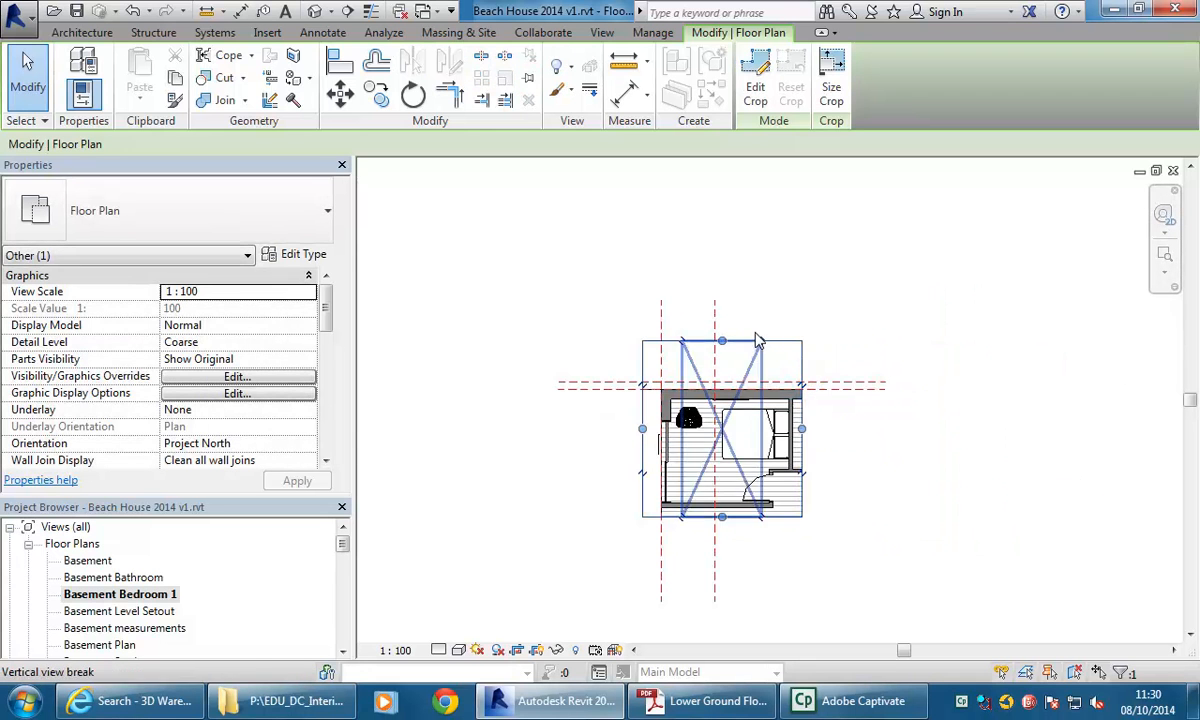
drag(720, 357, 720, 385)
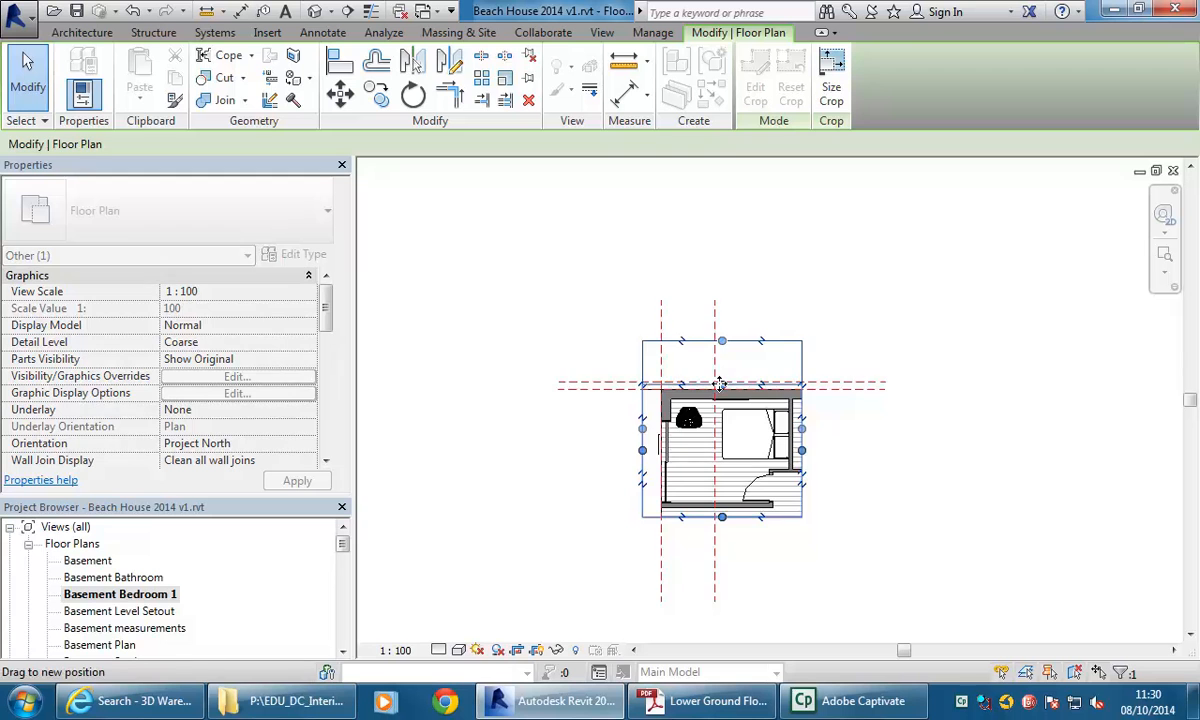
Fine-tune the crop region's bottom and left edges around Bedroom 1's walls.
scroll(773, 466, up, 2)
scroll(652, 425, up, 1)
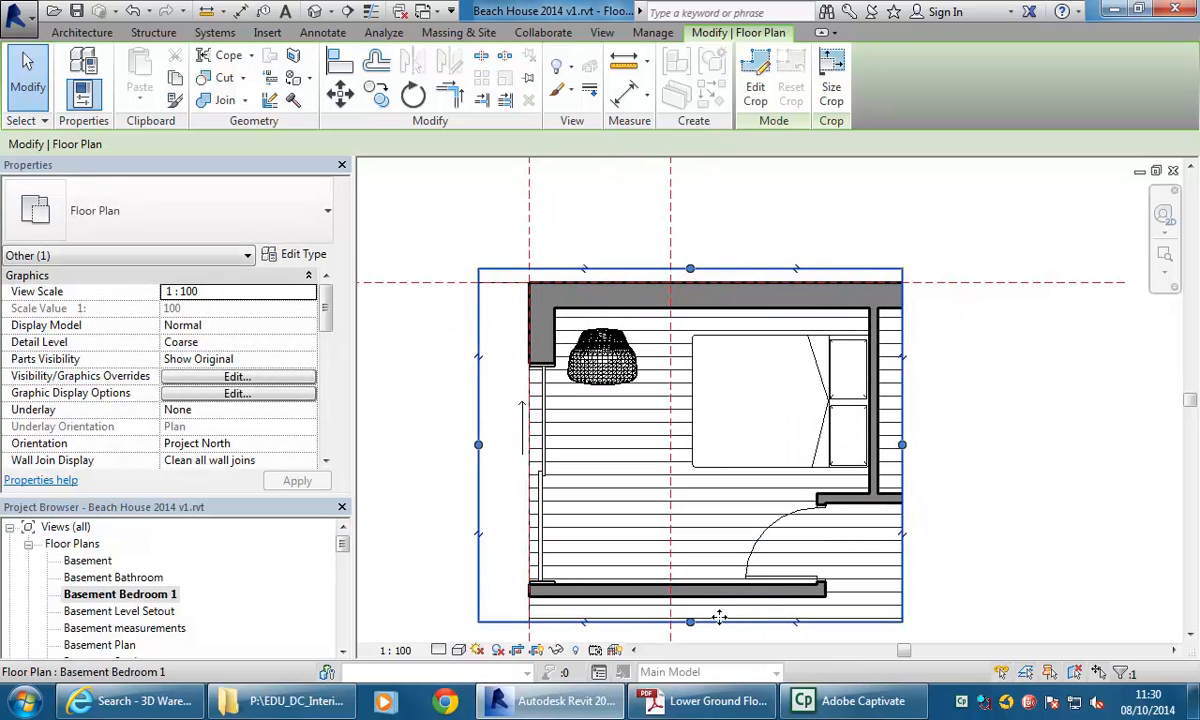
drag(688, 620, 690, 612)
middle_drag(648, 445, 668, 448)
middle_drag(521, 439, 501, 428)
scroll(462, 410, up, 1)
scroll(430, 386, down, 1)
middle_drag(412, 384, 525, 411)
click(525, 411)
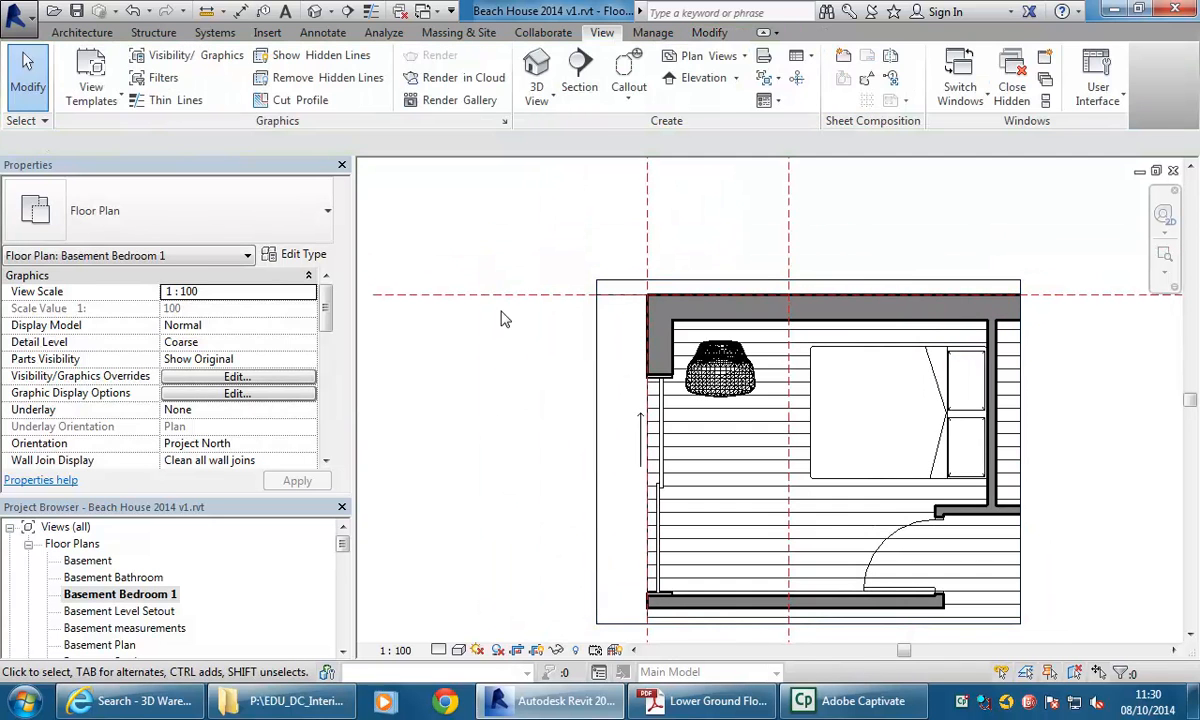
Hide the reference planes category in this view.
click(493, 297)
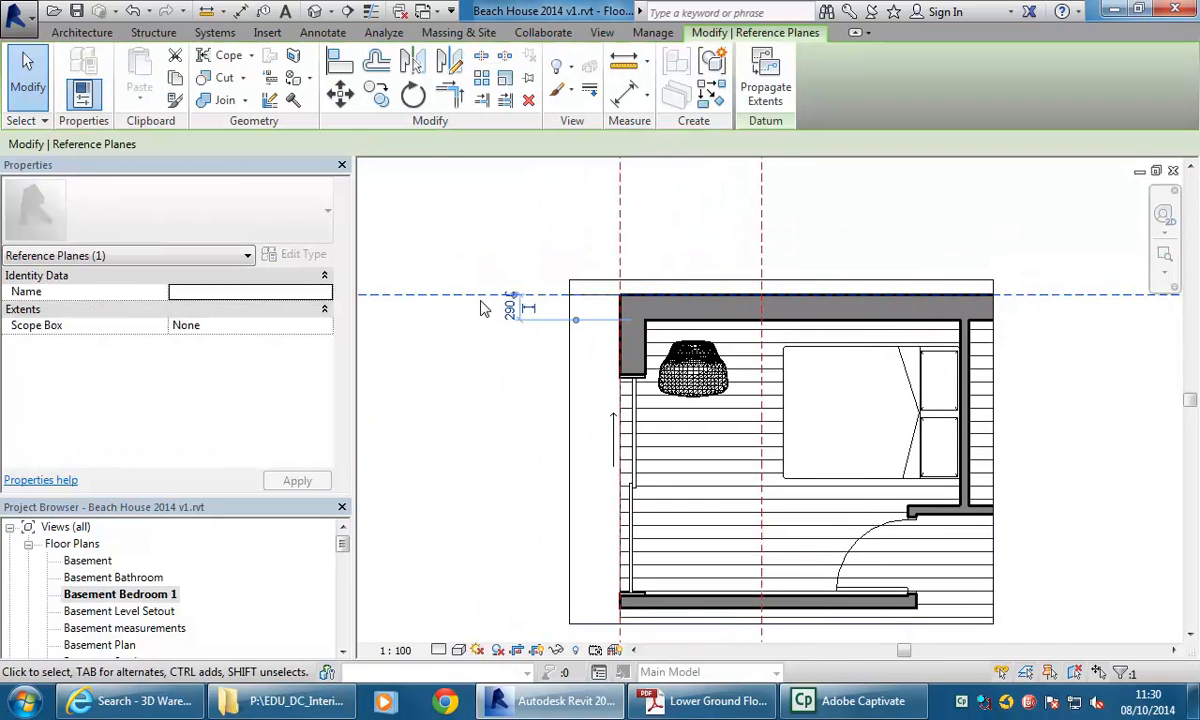
middle_drag(485, 308, 446, 297)
right_click(443, 297)
mouse_move(530, 365)
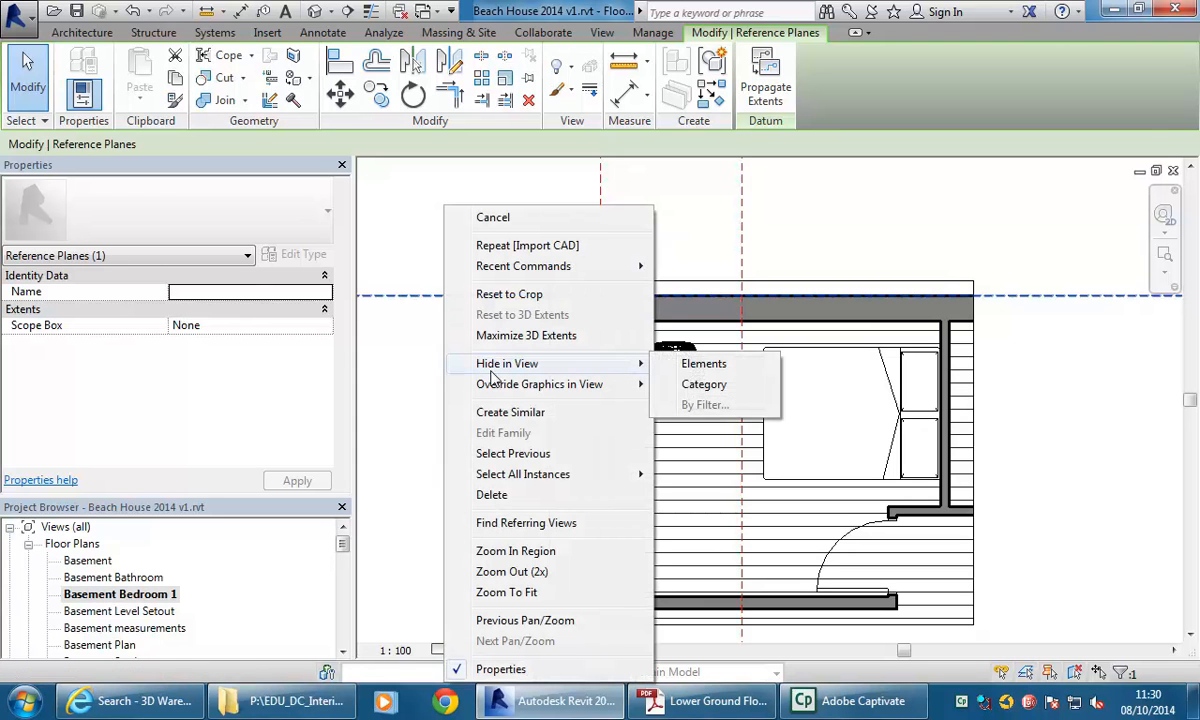
click(700, 384)
Hide the crop region boundary and set the view's visual style to Realistic.
scroll(604, 336, down, 1)
middle_drag(604, 336, 605, 322)
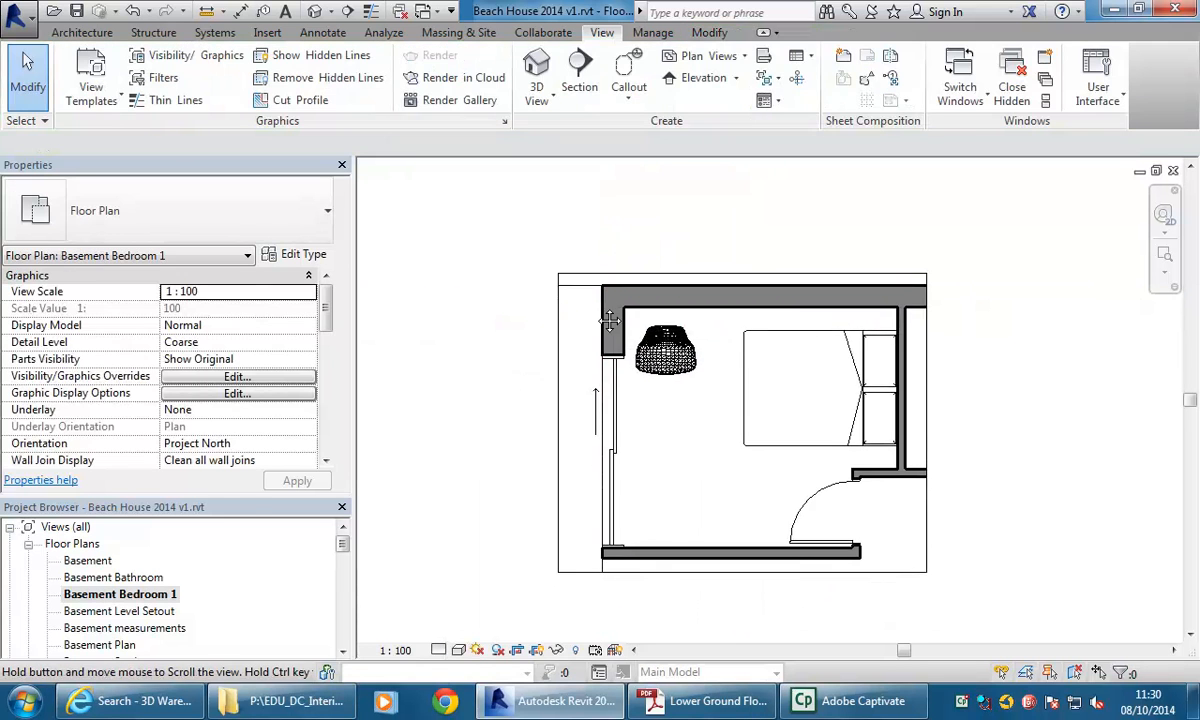
scroll(582, 294, up, 3)
scroll(585, 302, down, 3)
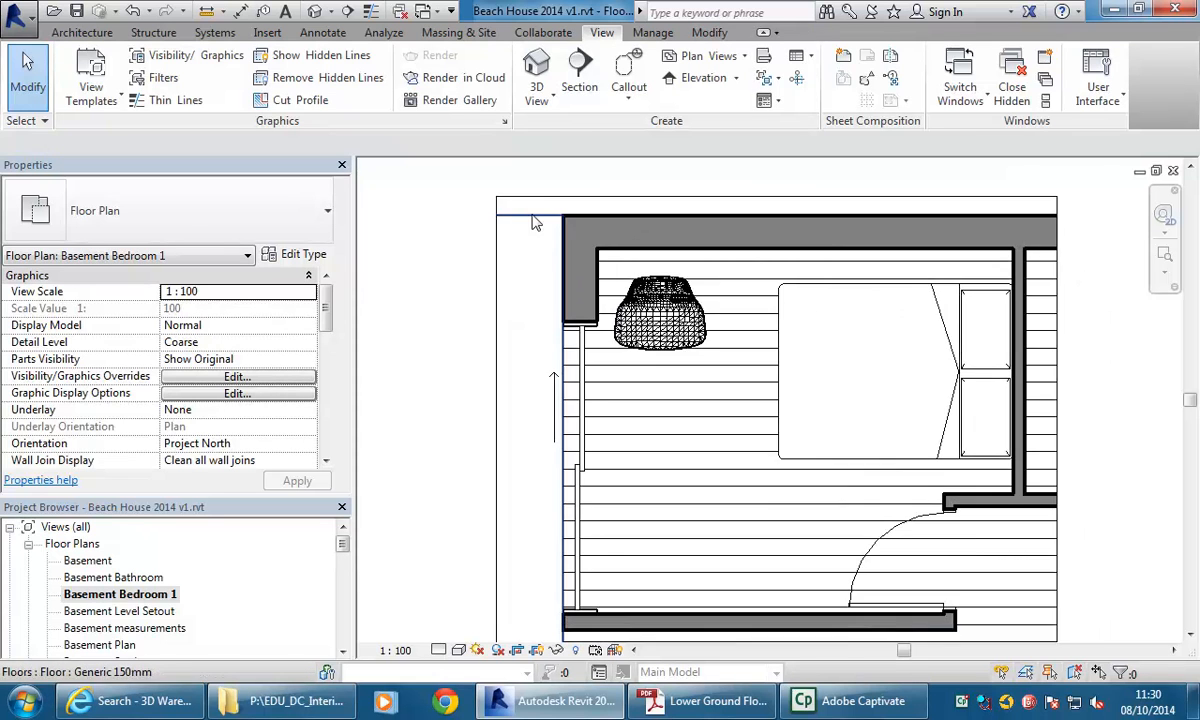
click(537, 651)
middle_drag(495, 383, 455, 398)
scroll(450, 408, up, 1)
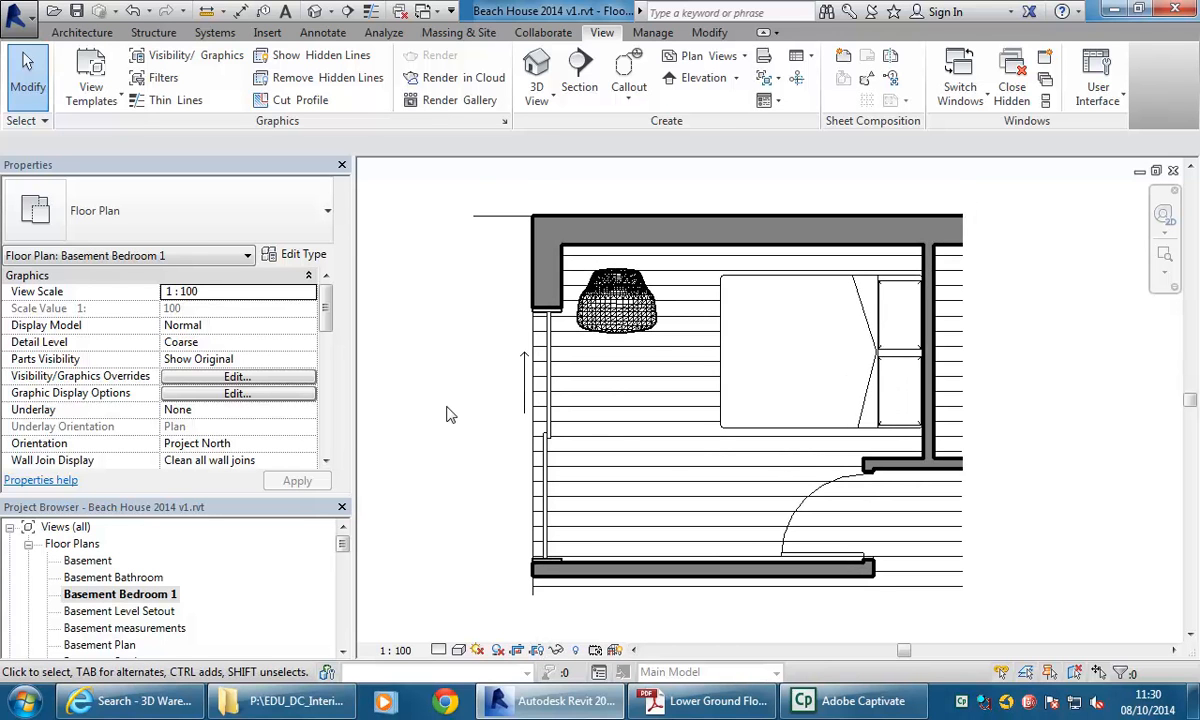
click(458, 650)
click(482, 611)
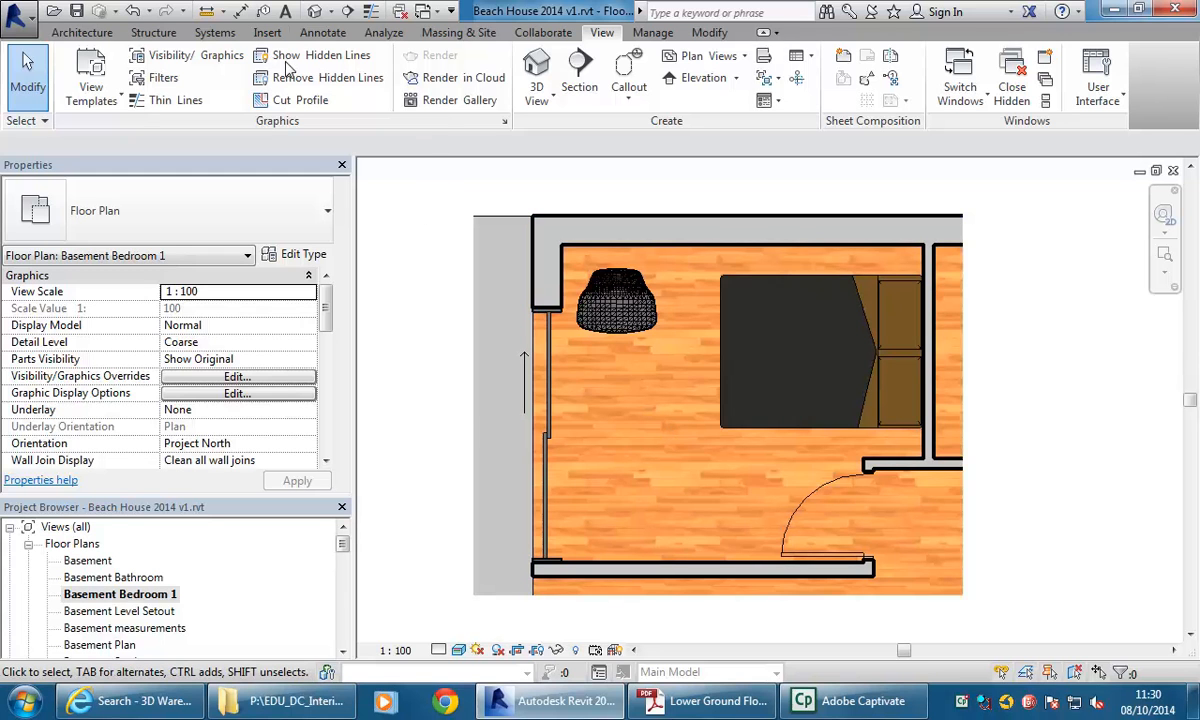
Place an Arial 3.5mm text note reading Bed 1 below the bed.
click(326, 34)
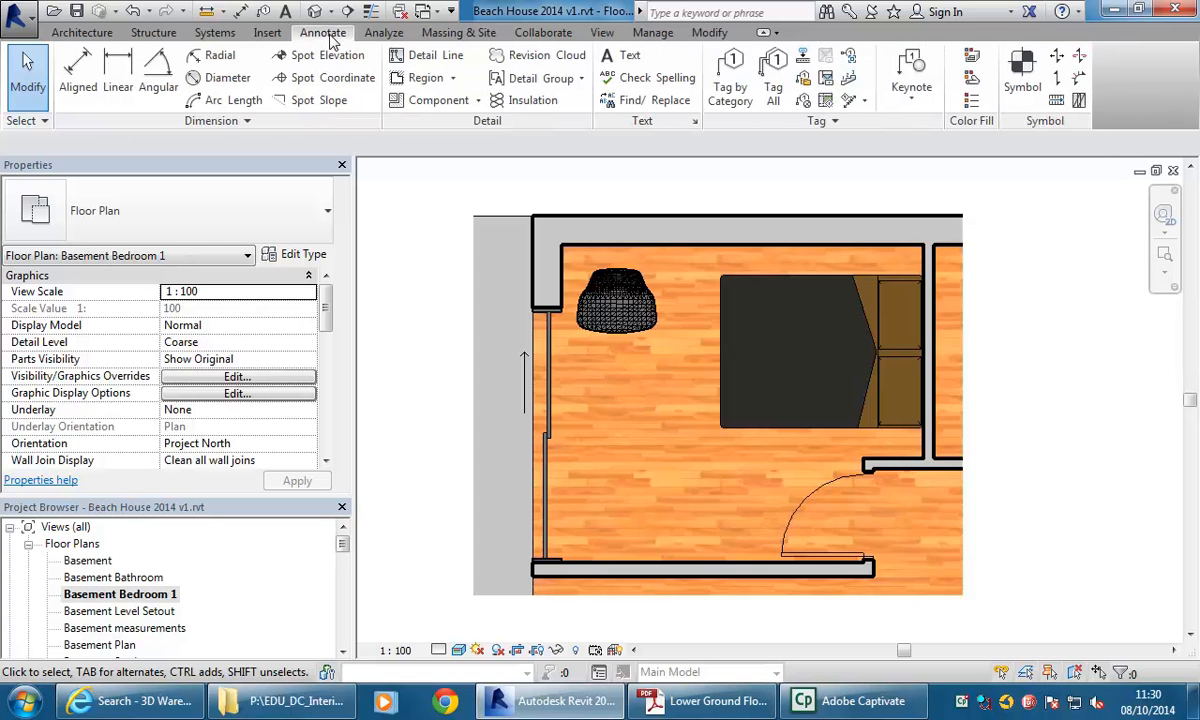
click(618, 62)
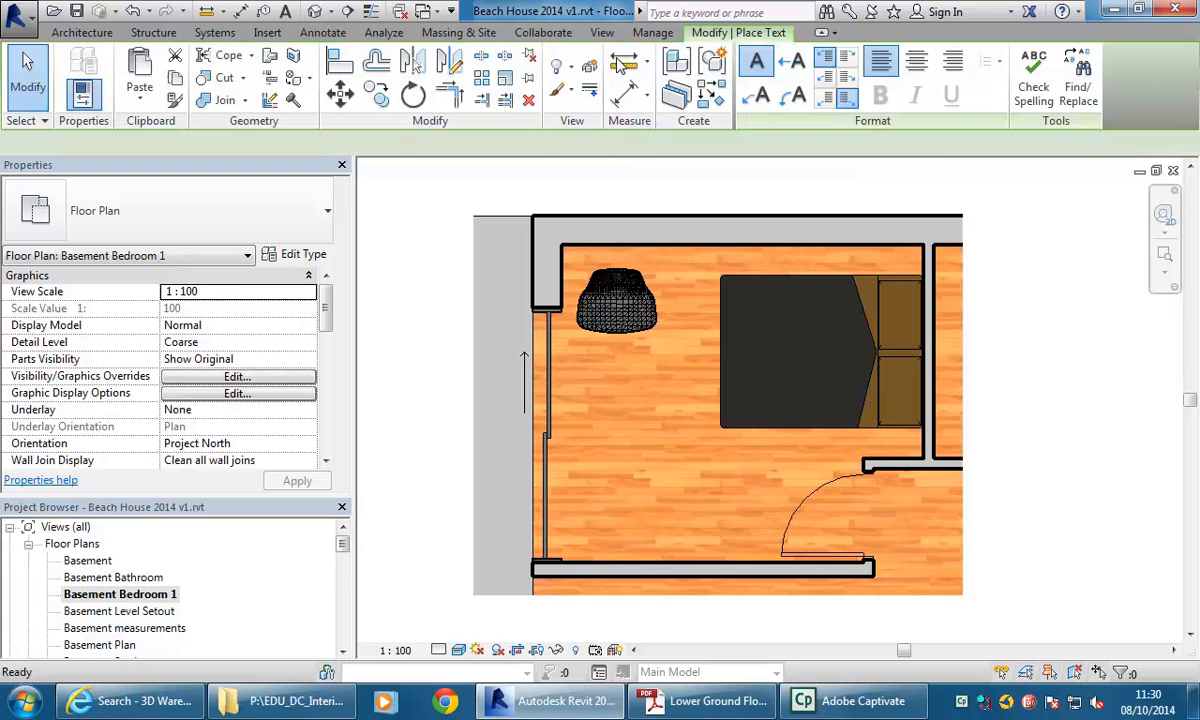
click(257, 213)
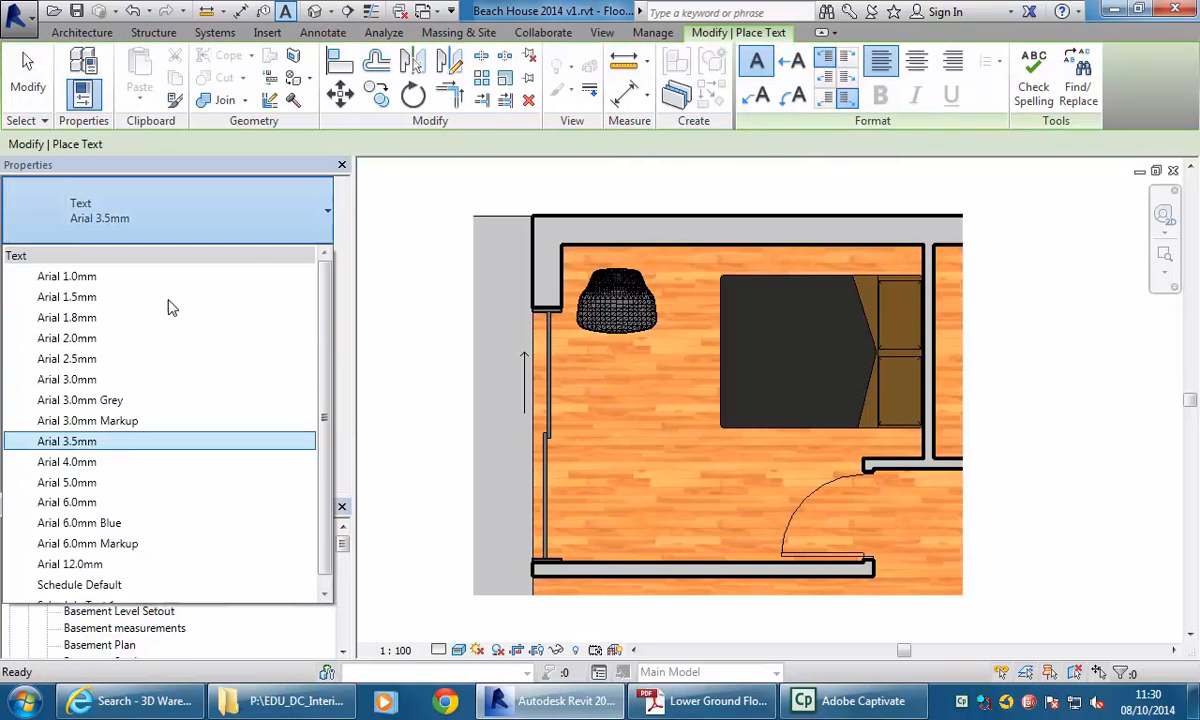
click(96, 436)
drag(586, 434, 857, 536)
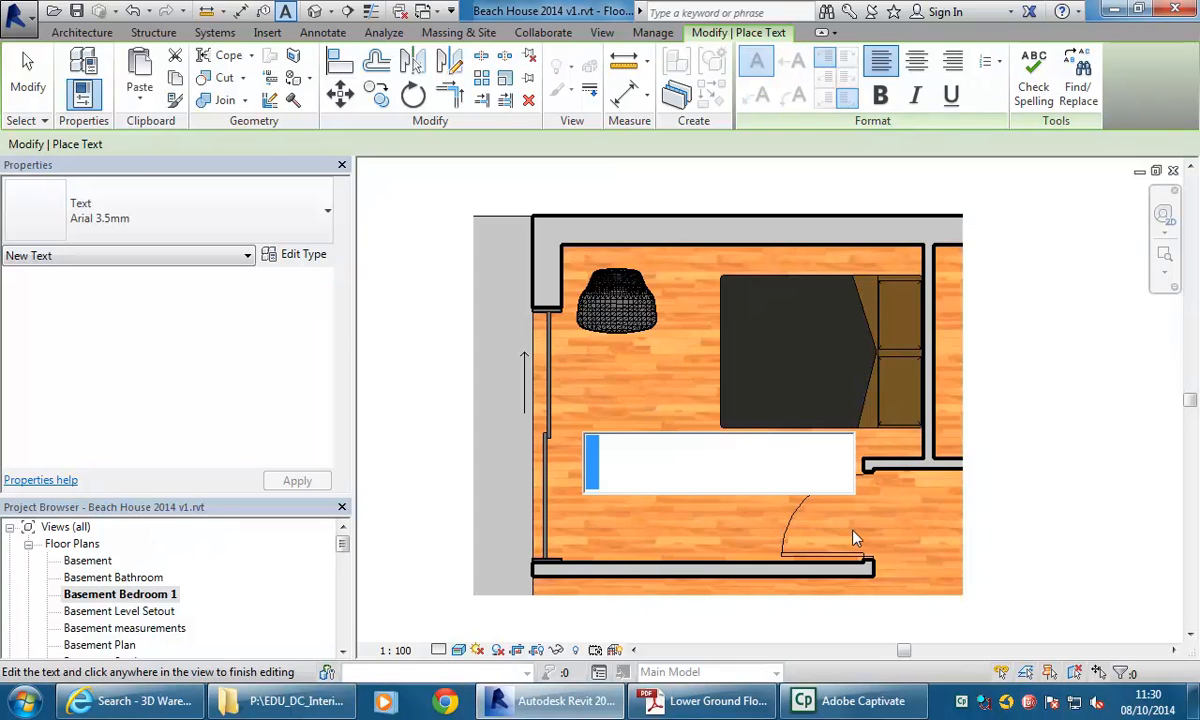
text(Bed 1)
click(1020, 478)
key(Escape)
key(Escape)
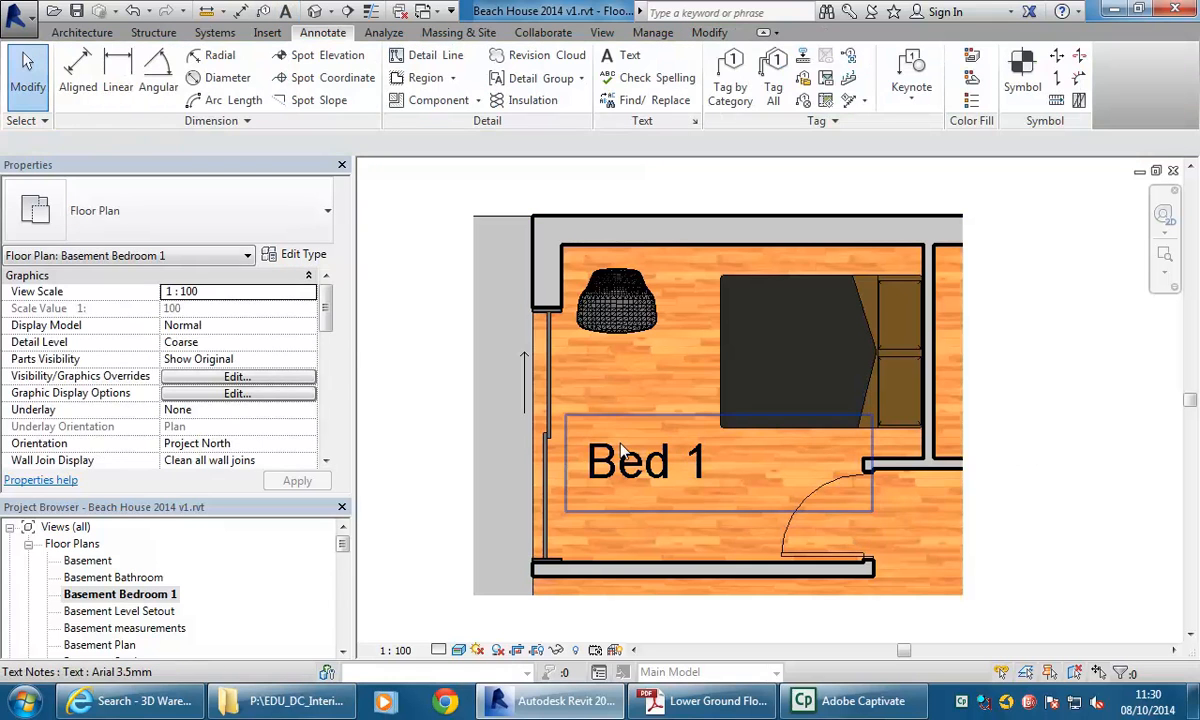
Move the Bed 1 text note slightly and narrow its text box.
click(606, 462)
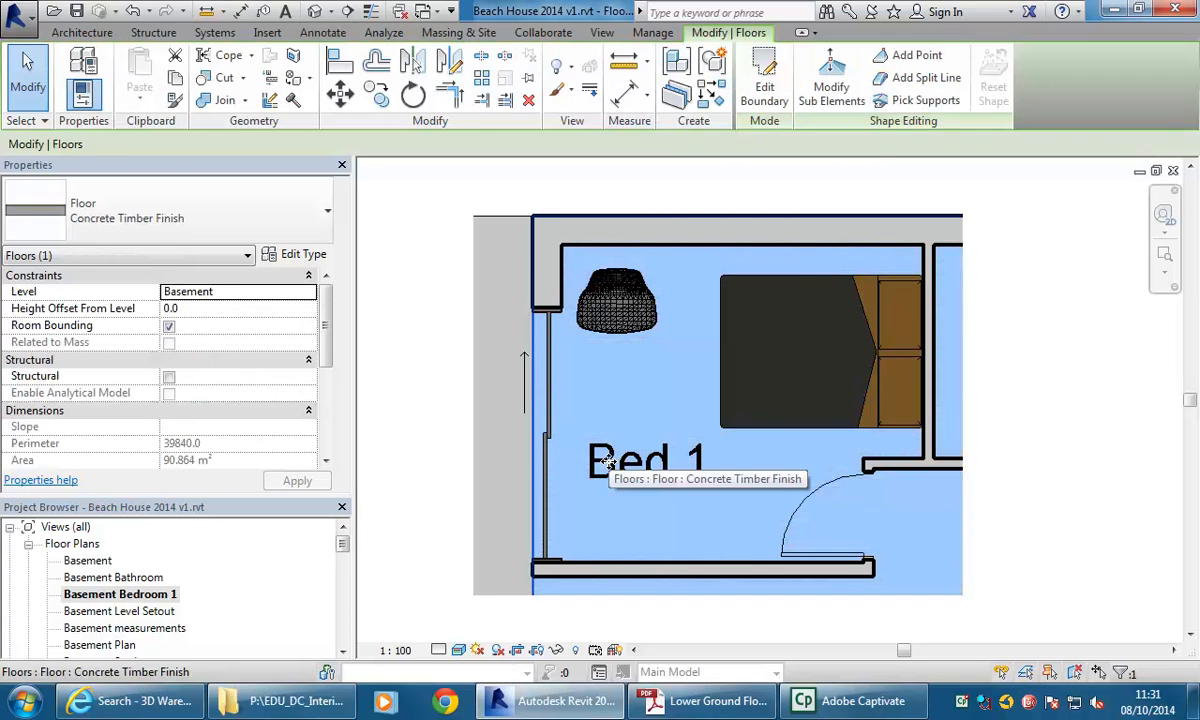
key(Escape)
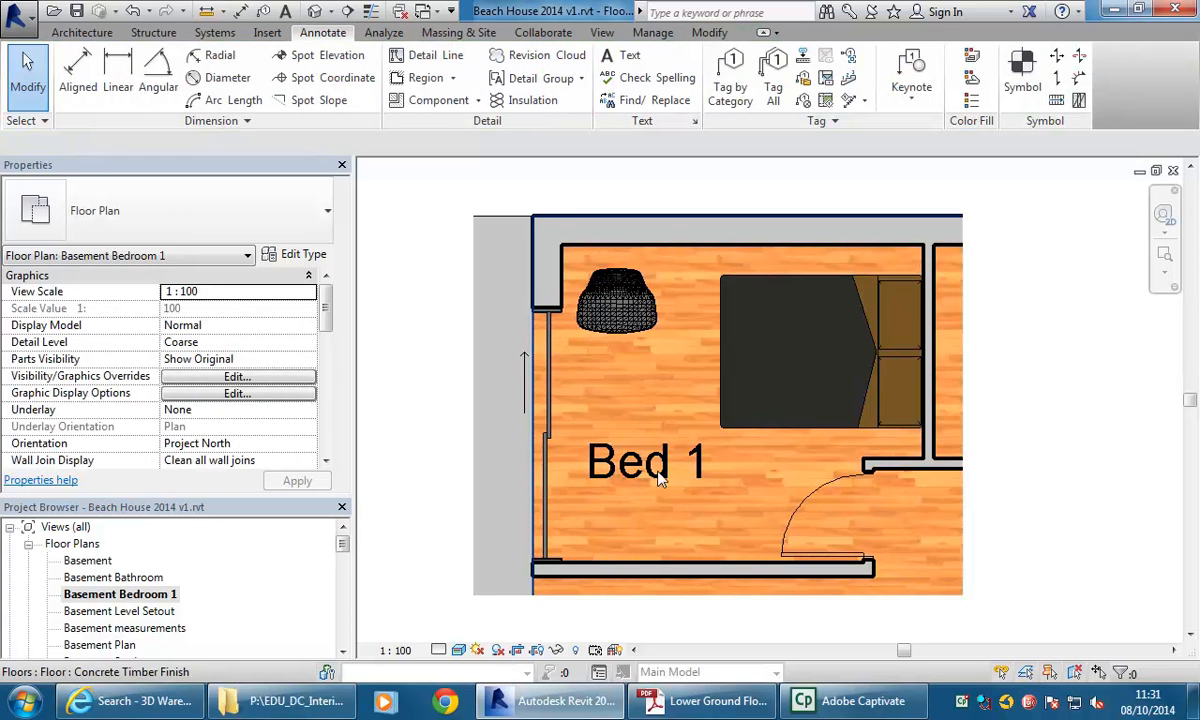
click(605, 445)
drag(565, 413, 590, 436)
drag(897, 490, 780, 487)
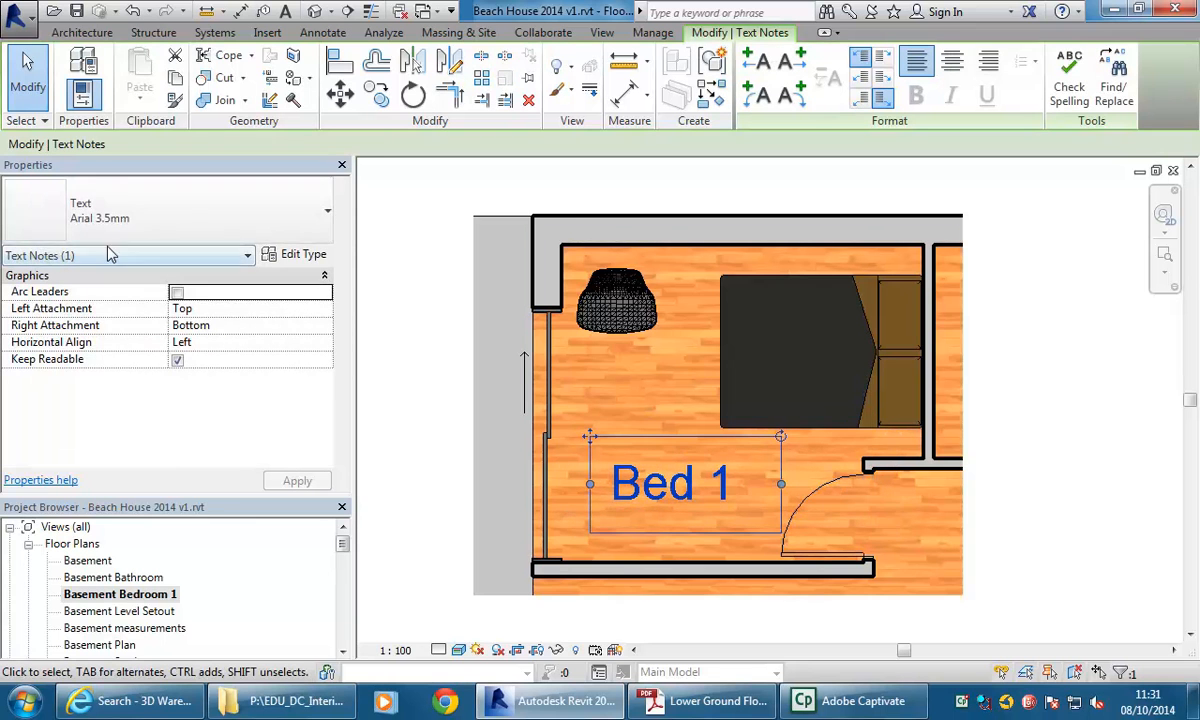
click(160, 222)
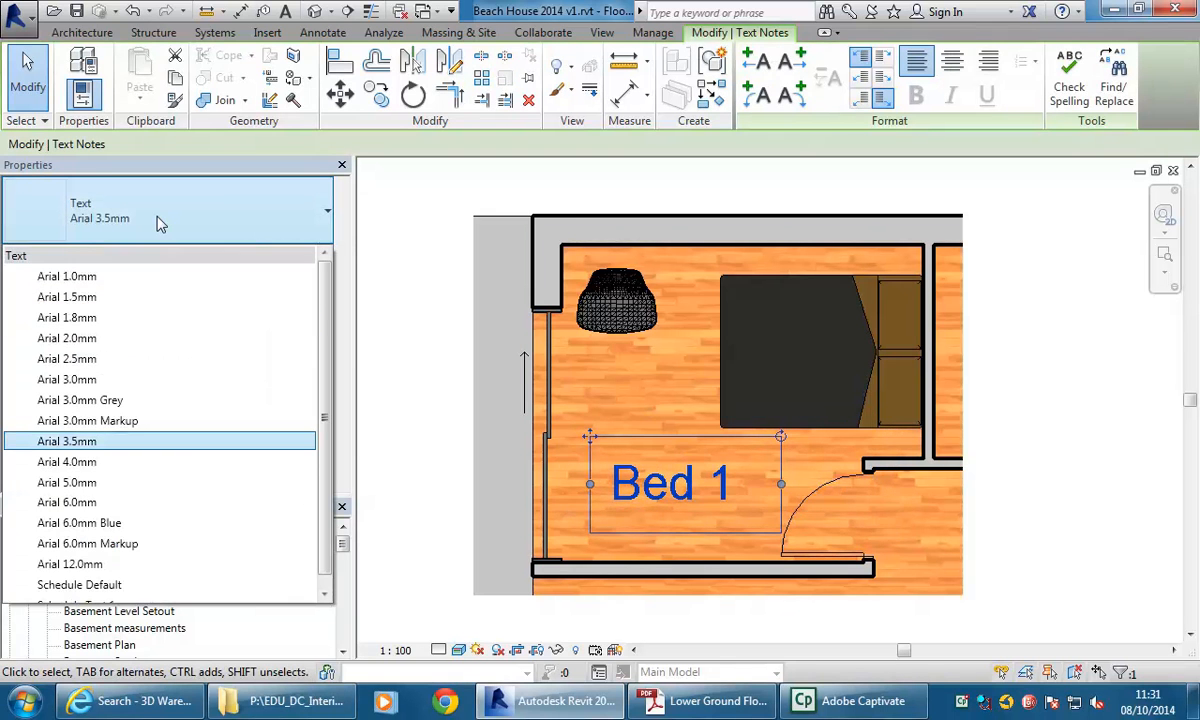
click(160, 222)
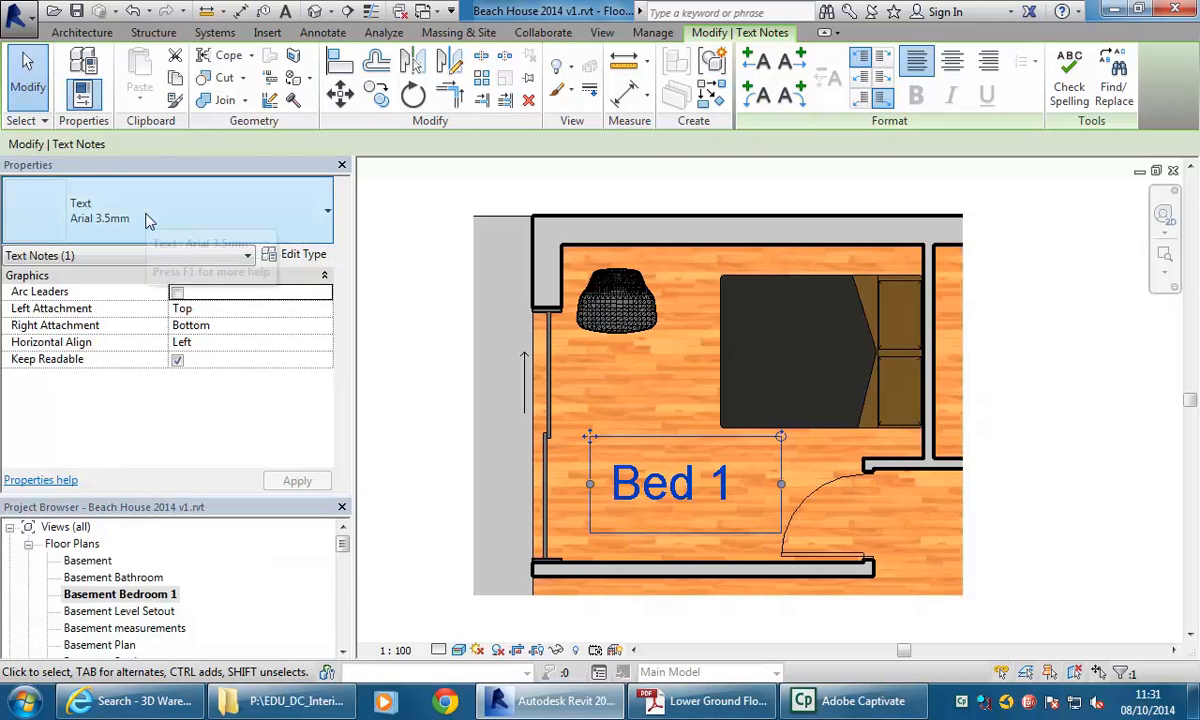
click(427, 396)
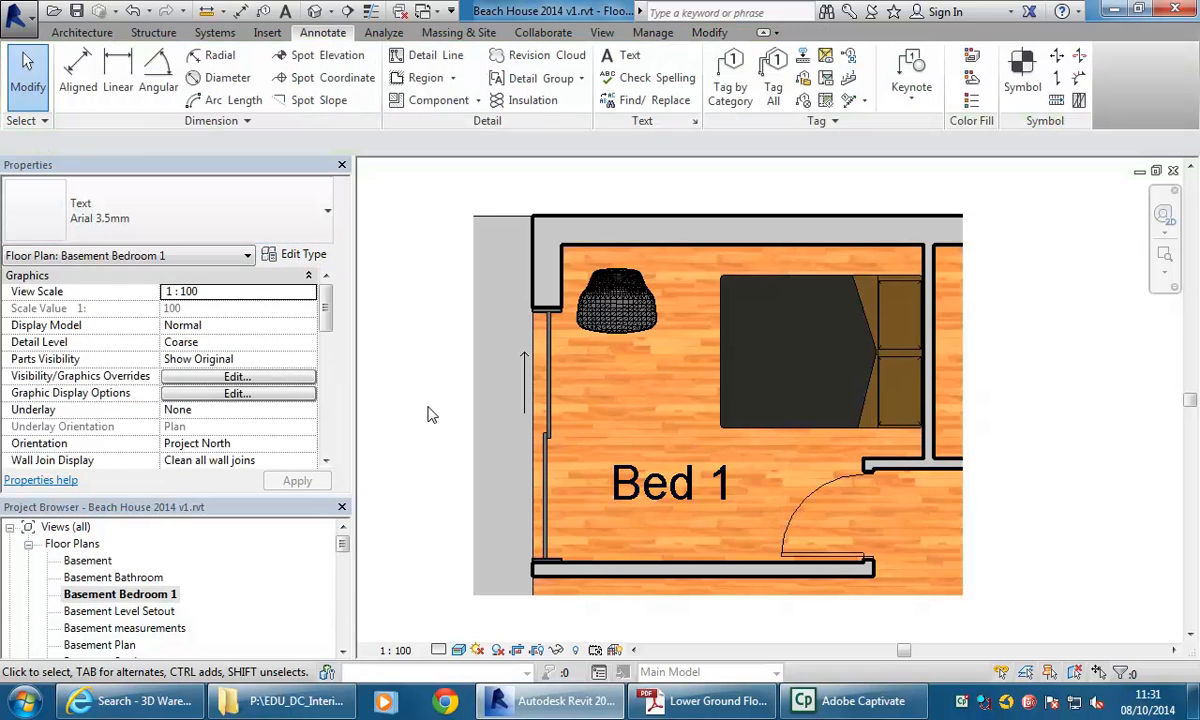
Set the view scale to 1 : 50.
click(392, 651)
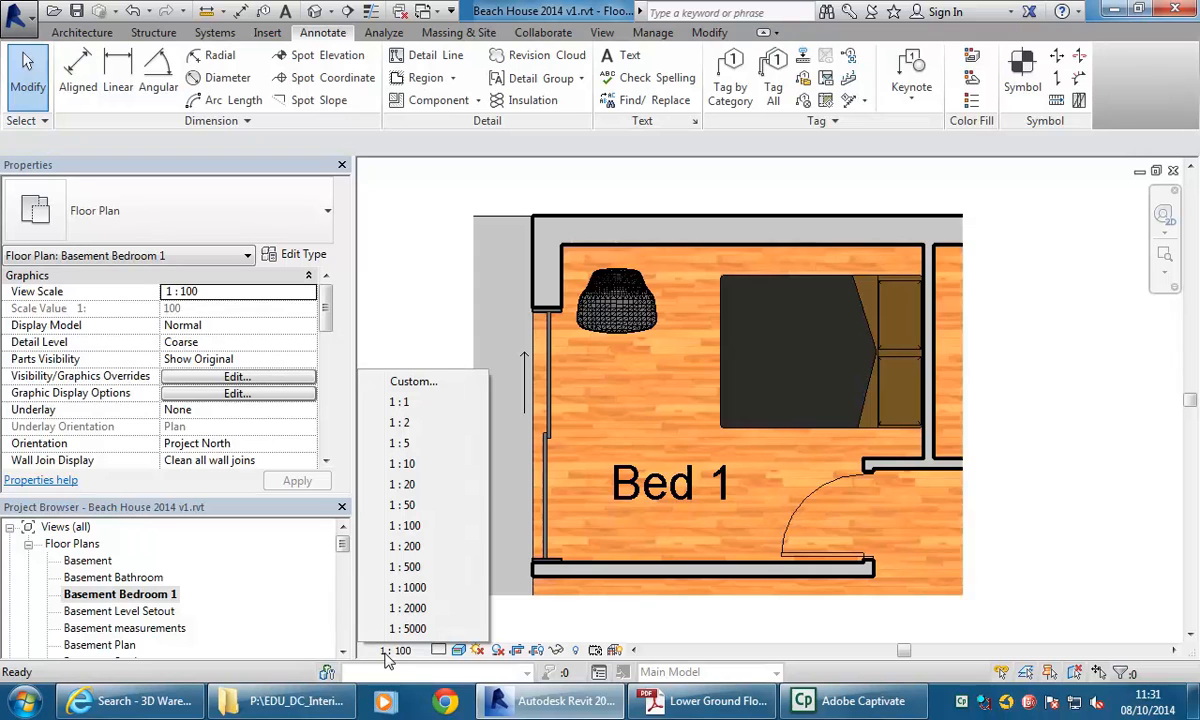
click(420, 508)
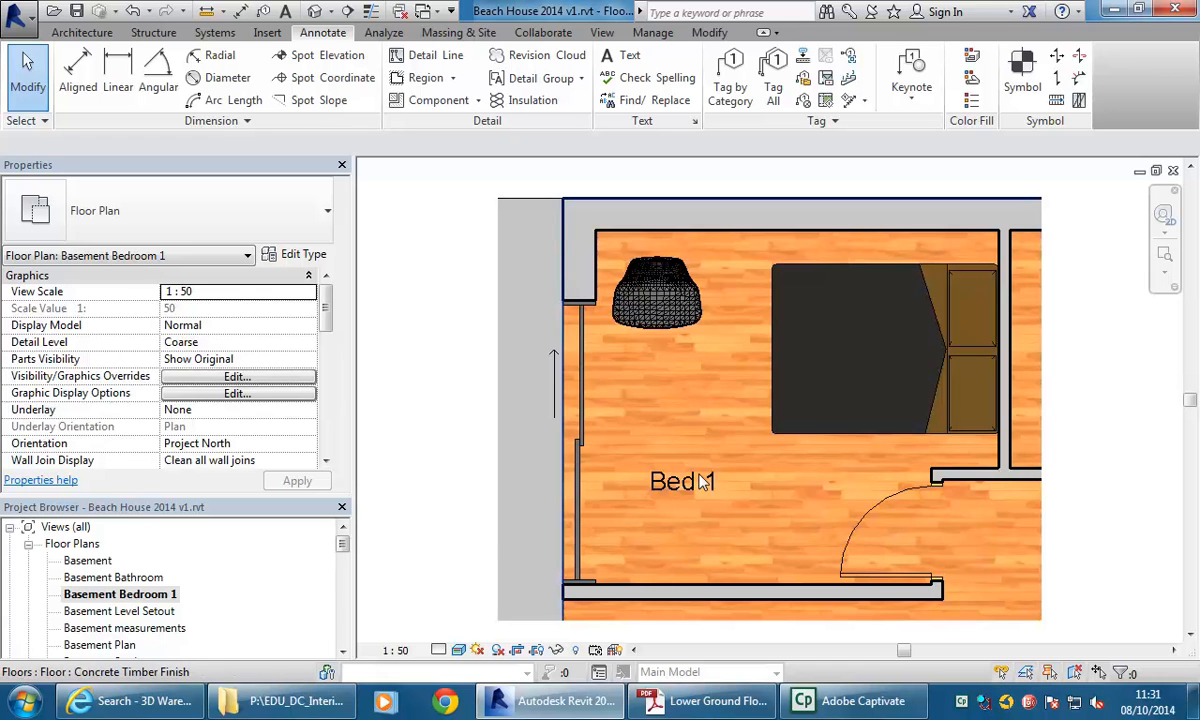
middle_drag(812, 445, 763, 446)
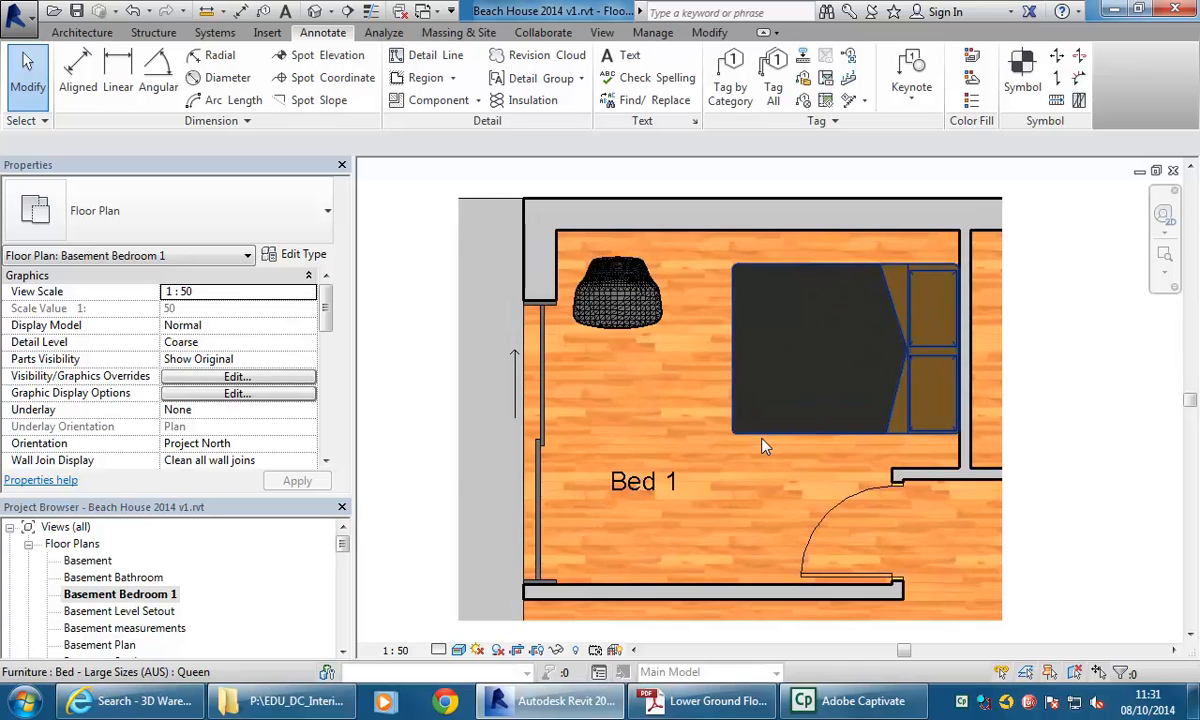
scroll(763, 446, down, 1)
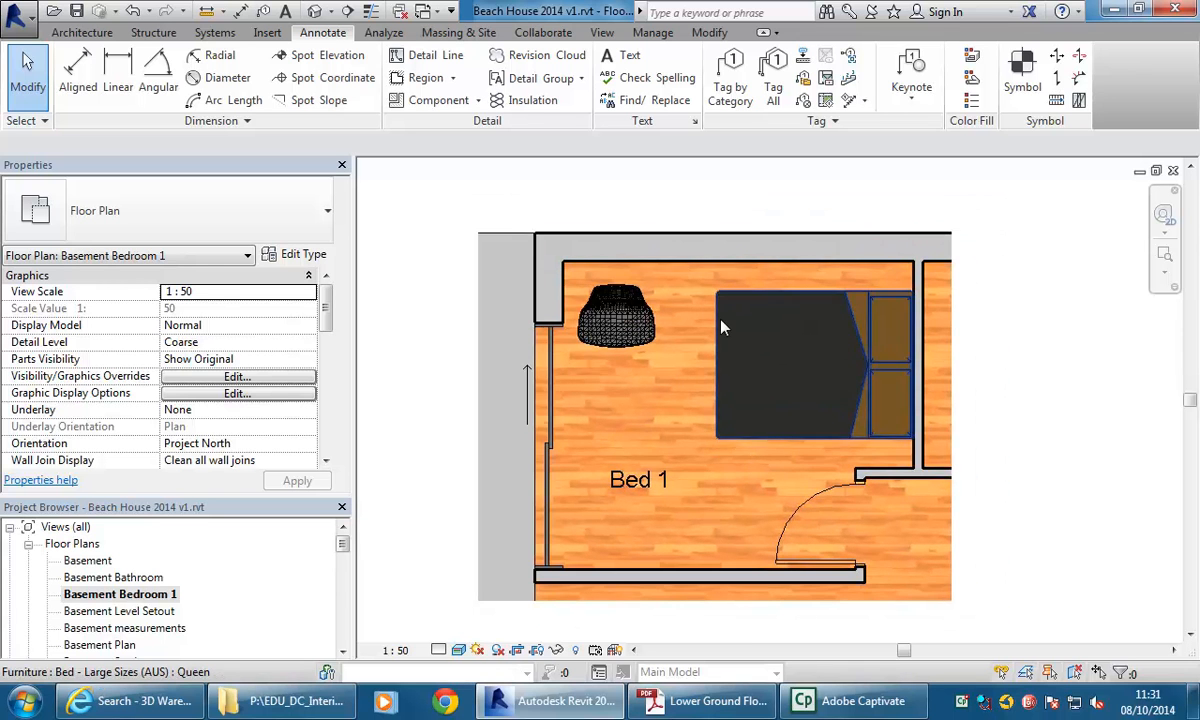
Add an aligned dimension across the bedroom's width between the interior wall faces, placed above the room.
scroll(619, 254, down, 1)
middle_drag(619, 254, 613, 263)
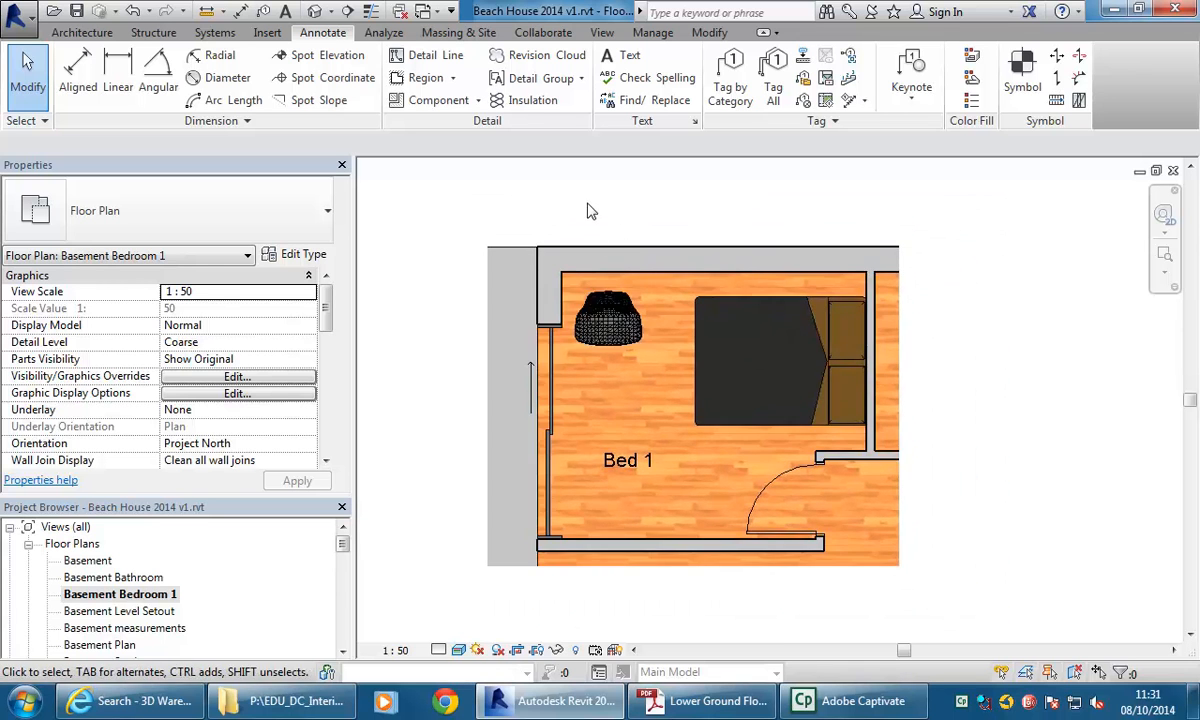
middle_drag(590, 211, 557, 238)
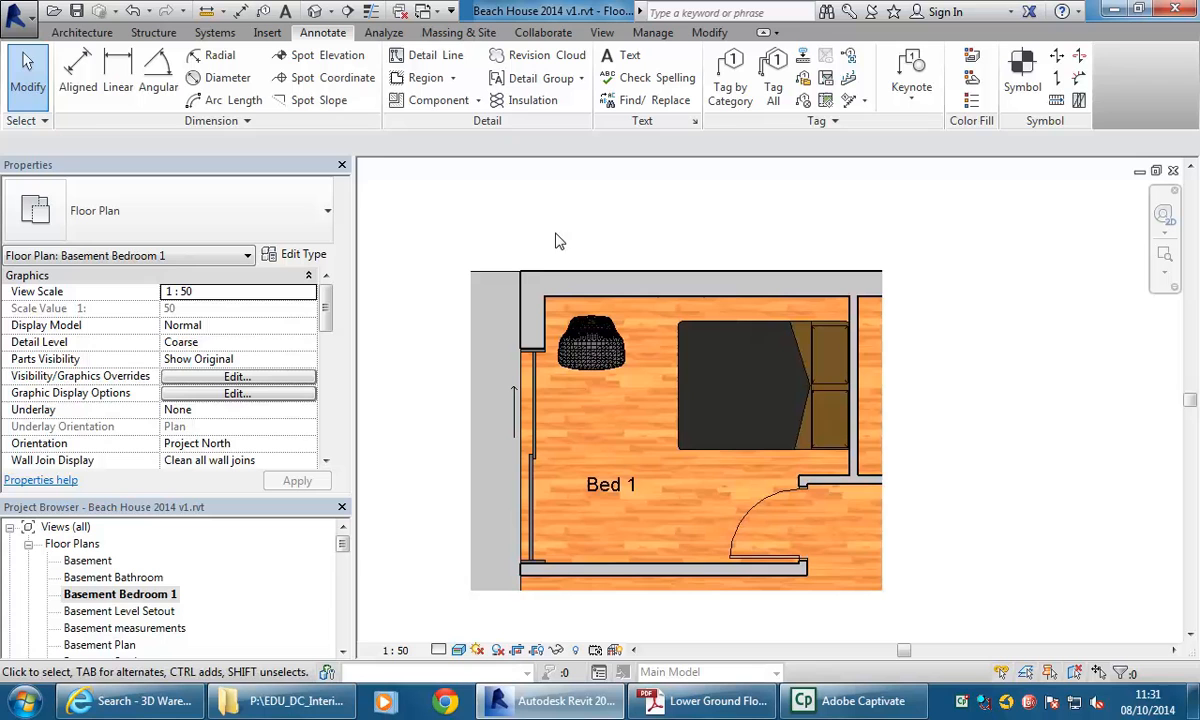
click(77, 88)
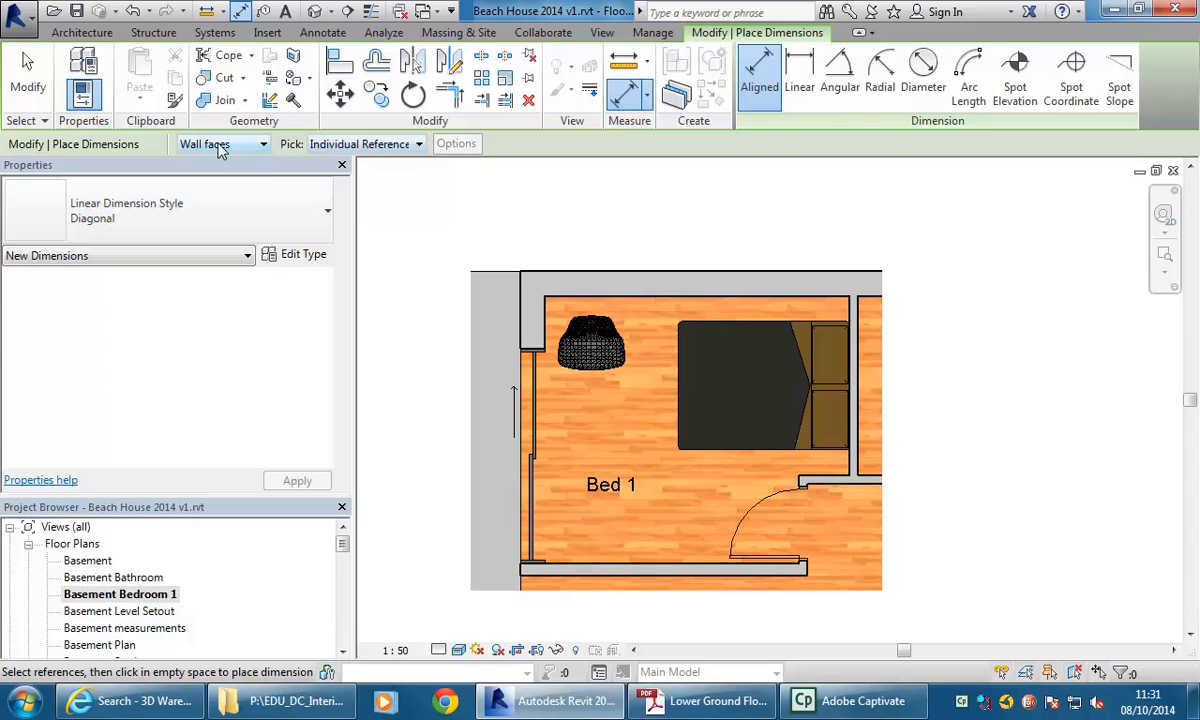
click(221, 147)
click(488, 287)
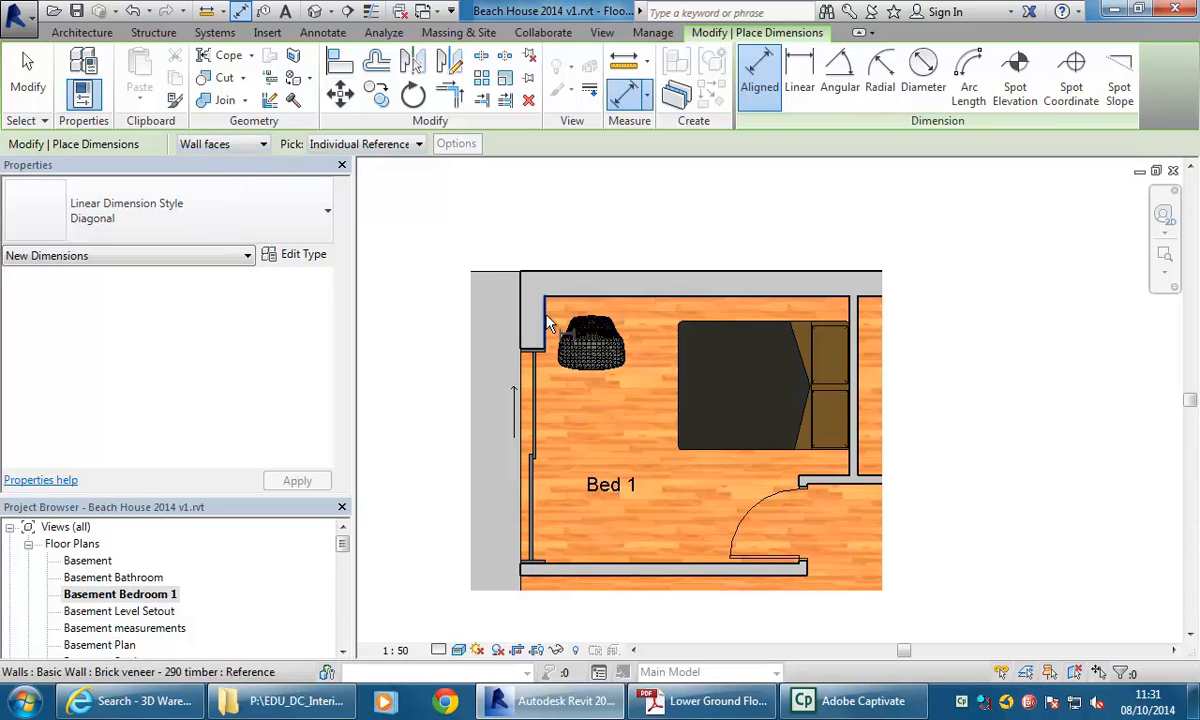
click(547, 323)
click(851, 313)
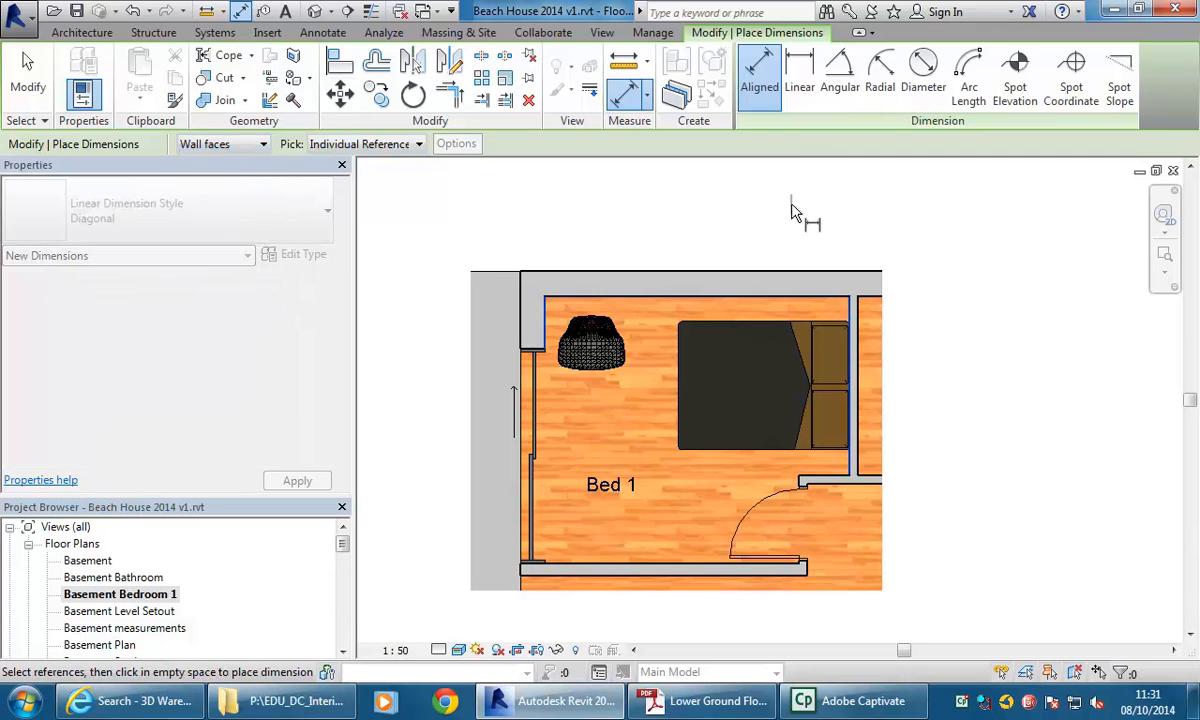
click(772, 228)
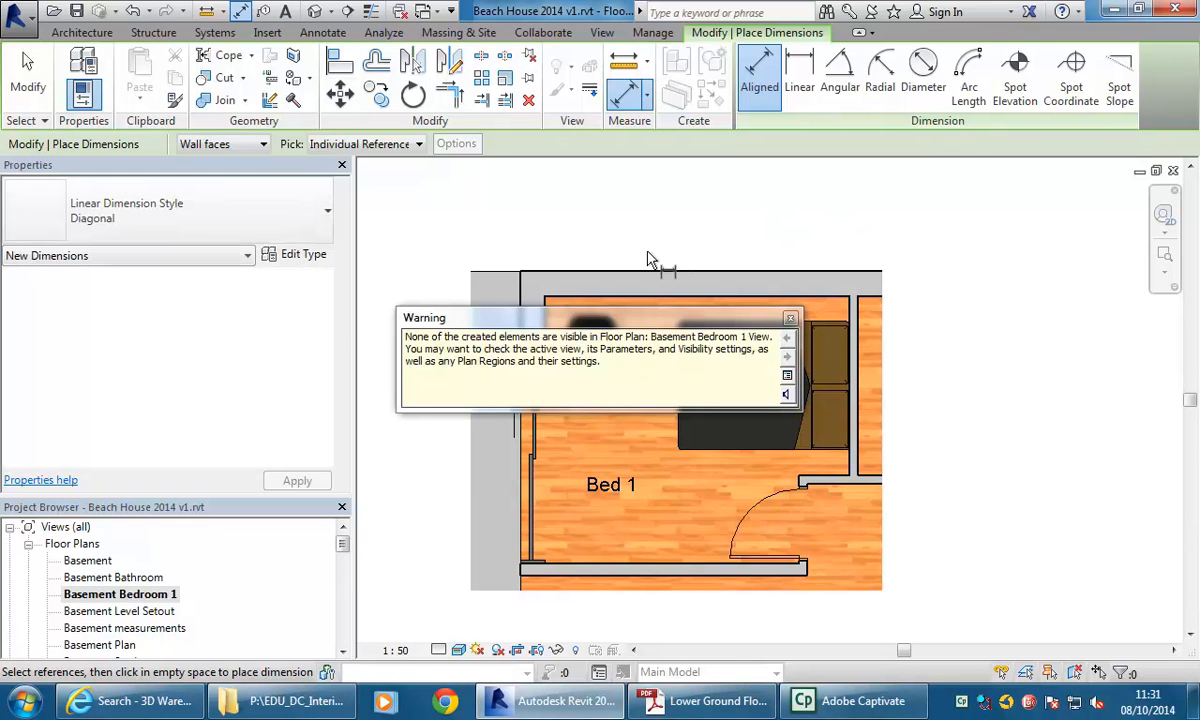
click(790, 319)
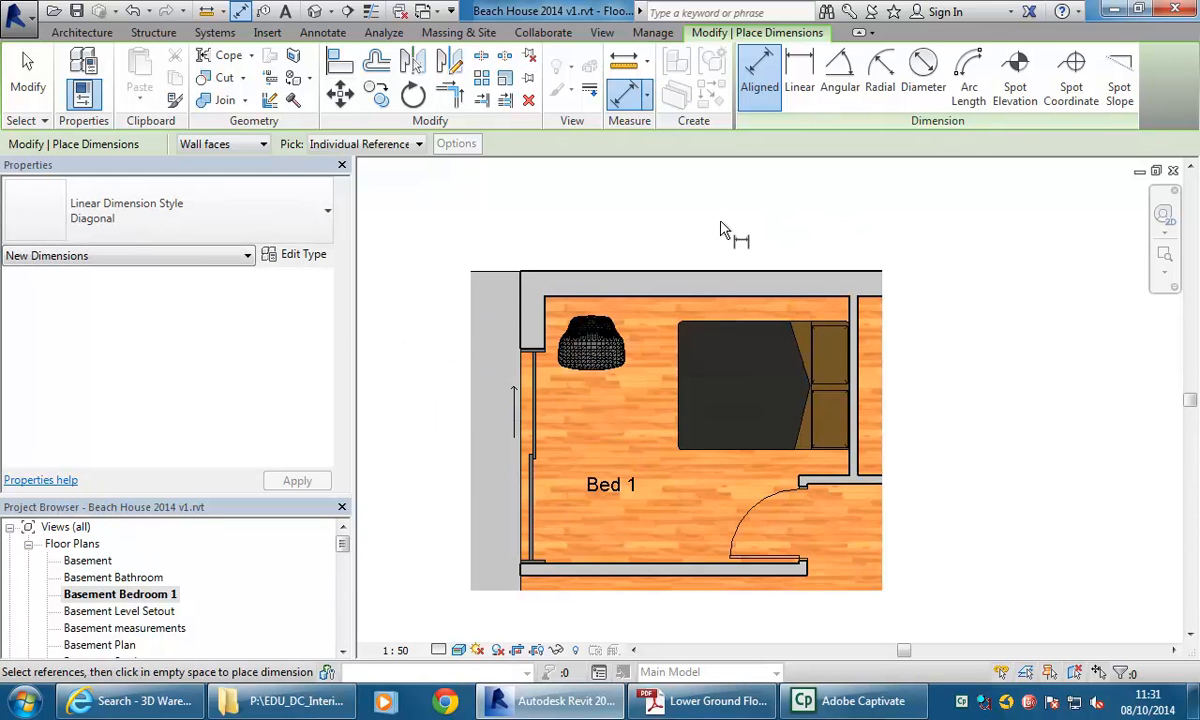
key(Escape)
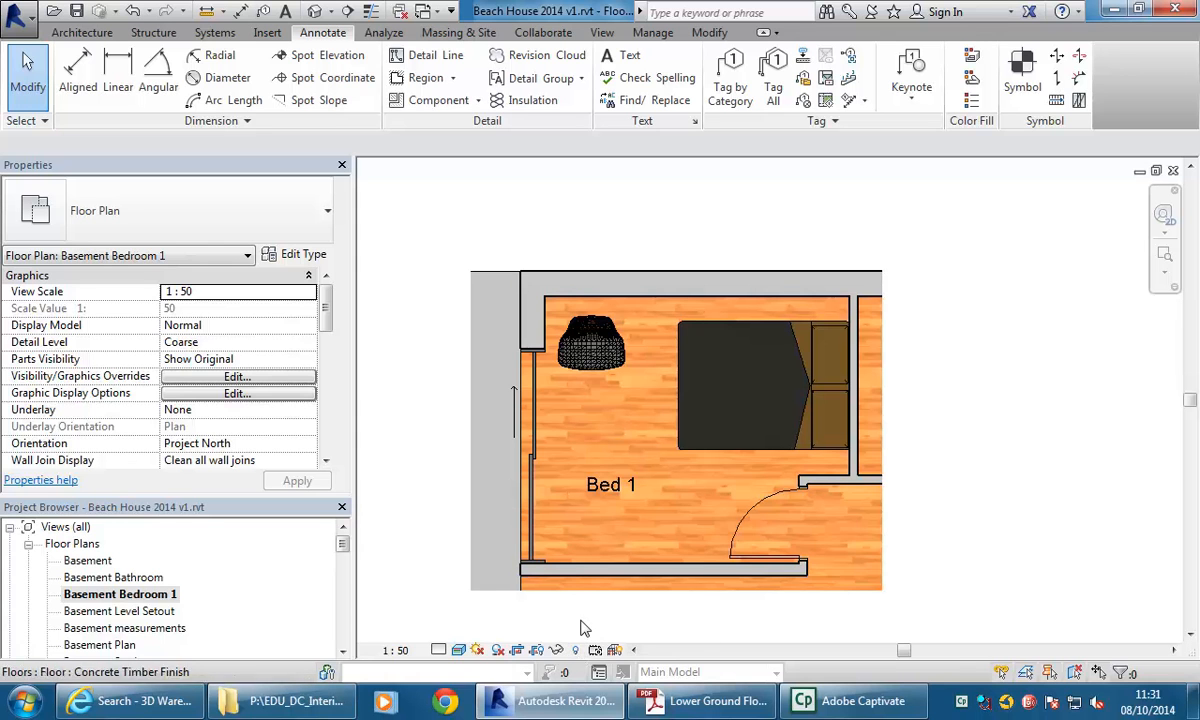
Reveal hidden elements and unhide the dimensions category so the width dimension shows in the view.
click(577, 651)
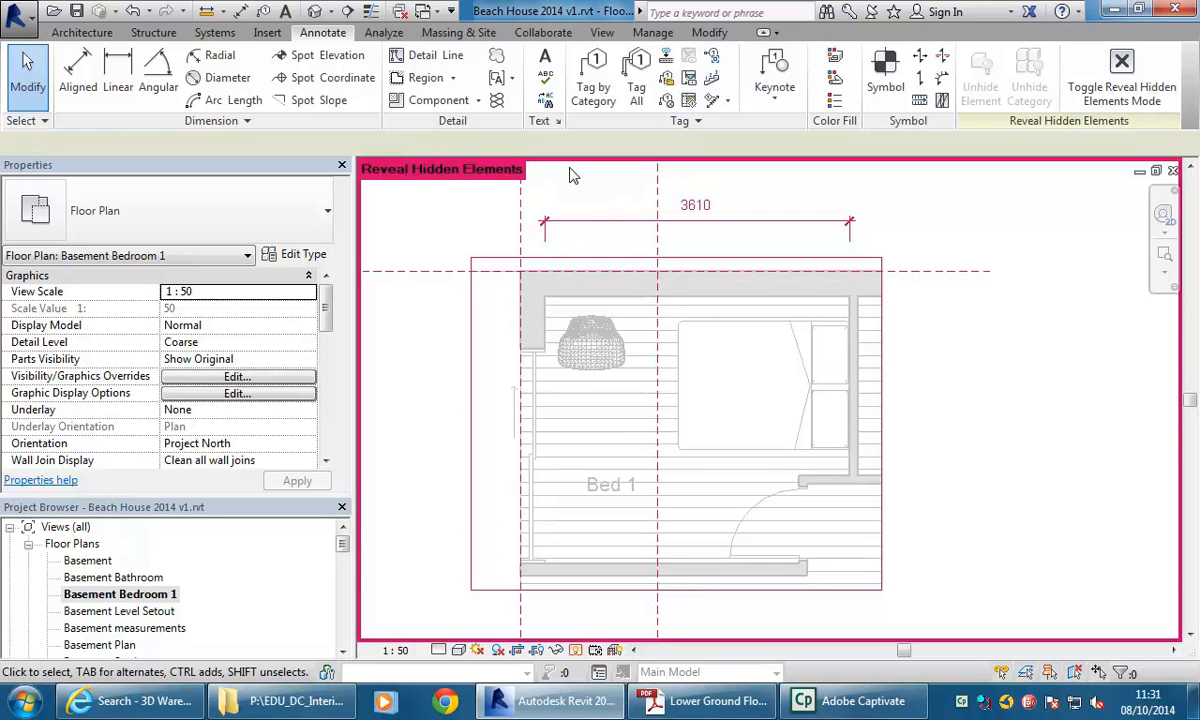
click(608, 216)
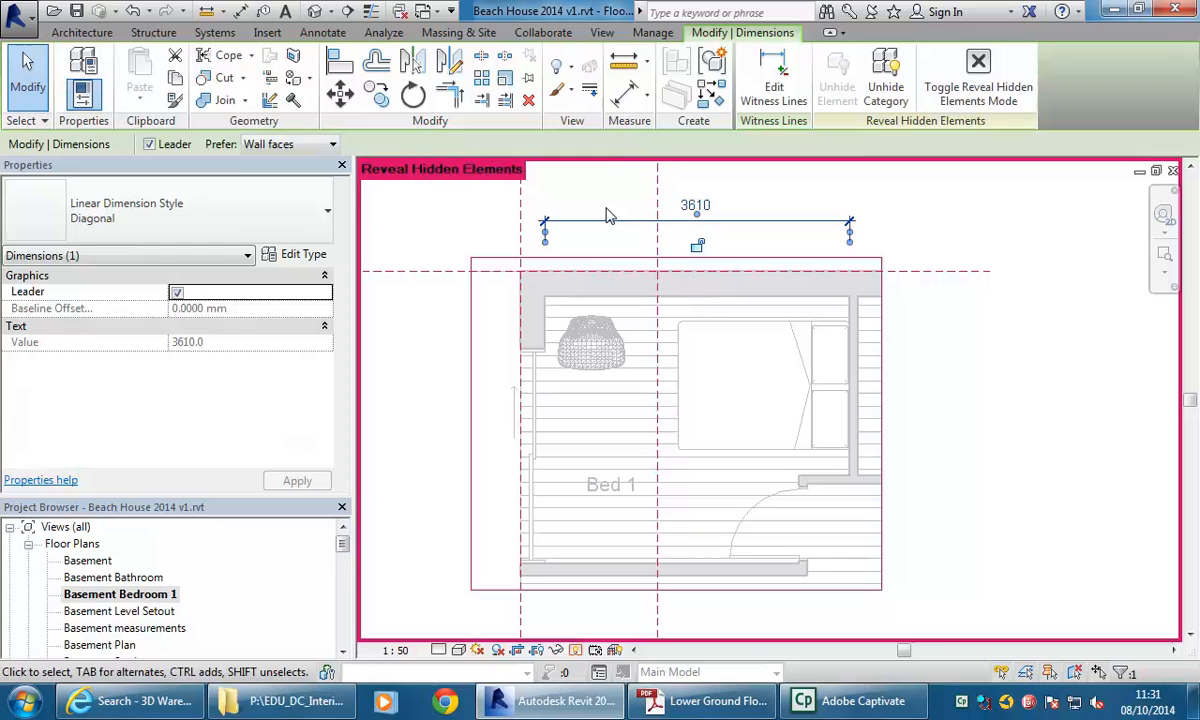
click(888, 90)
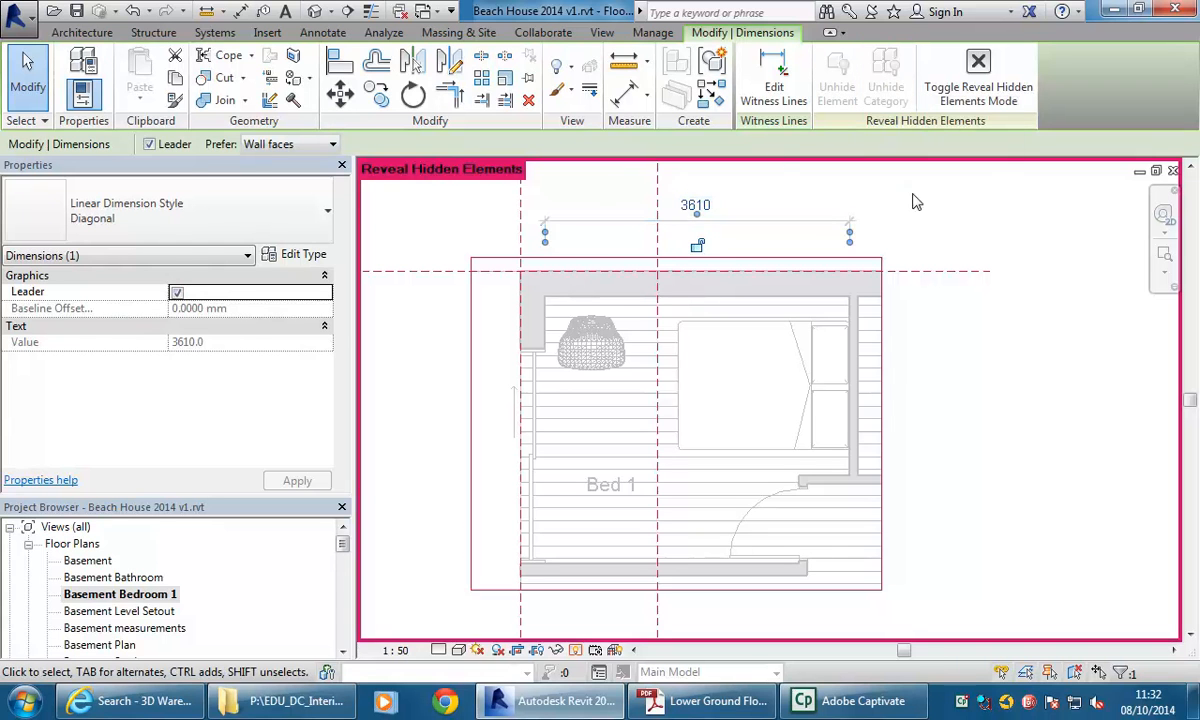
key(Escape)
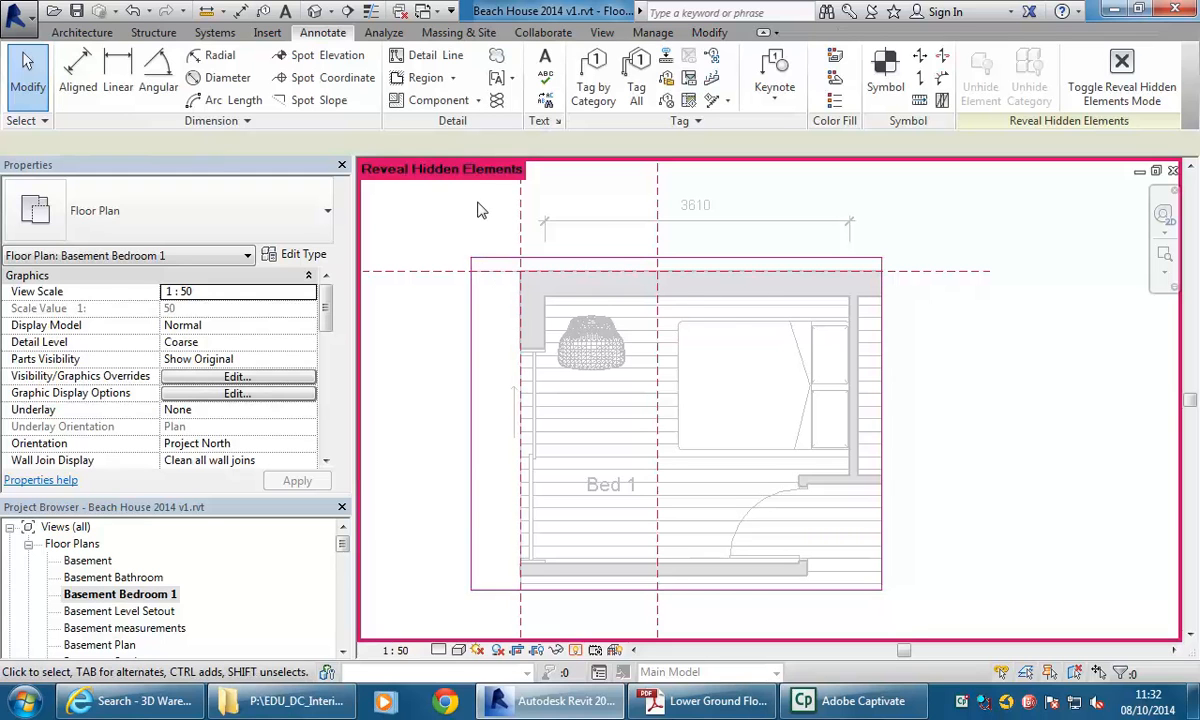
click(576, 651)
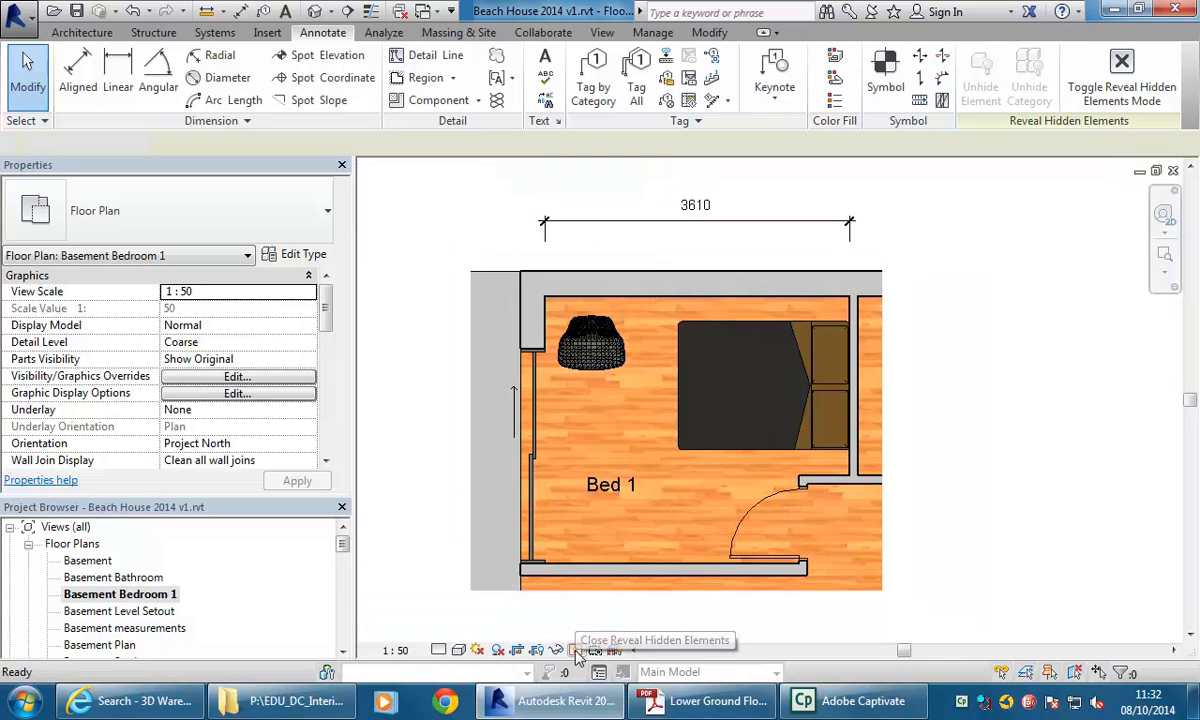
click(576, 651)
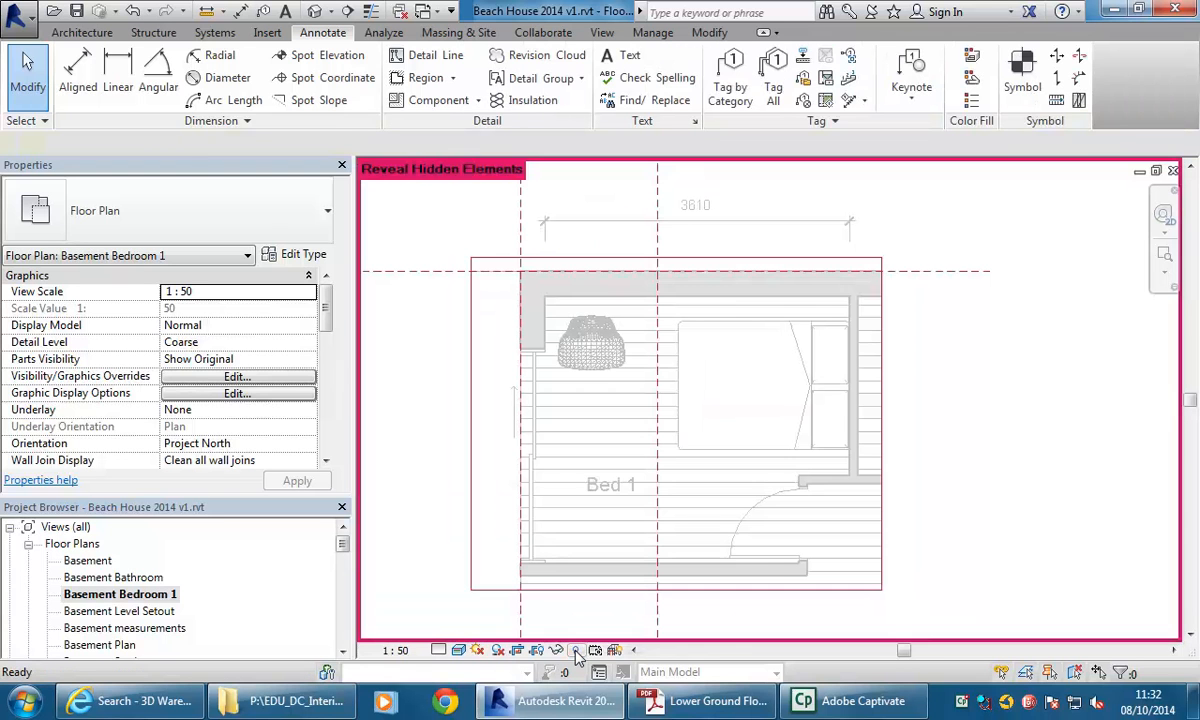
click(576, 651)
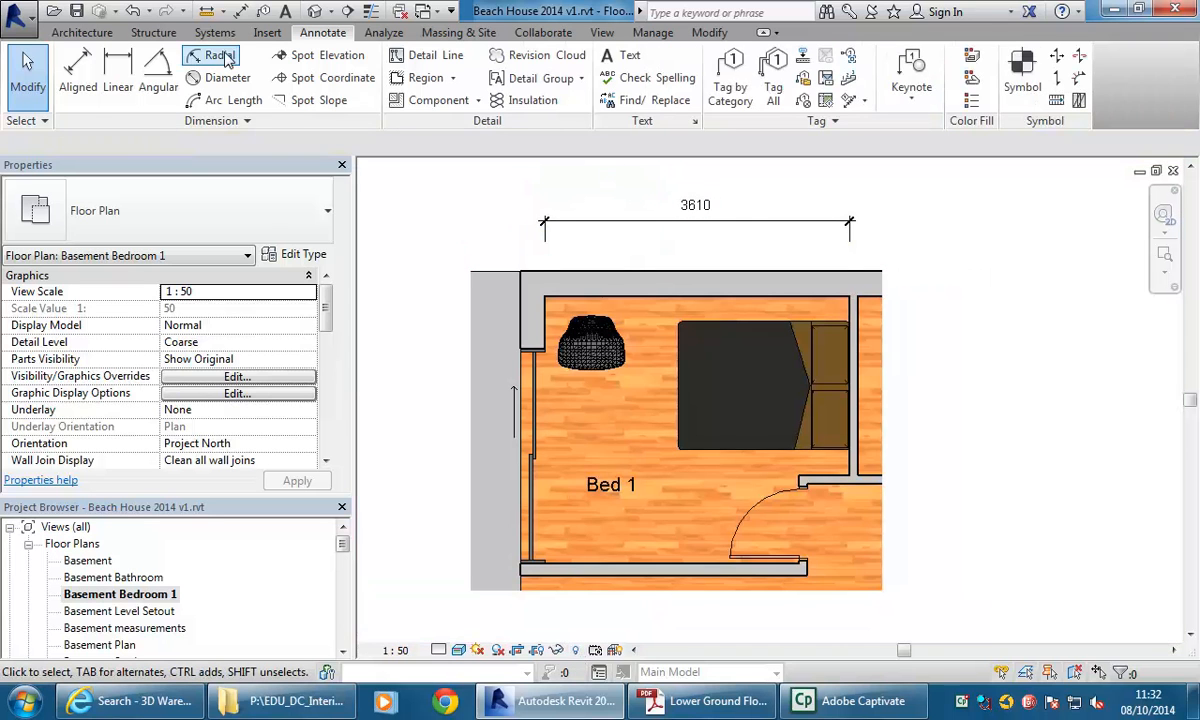
Dimension the bedroom's length between the north and south wall faces, placed to the left of the room.
click(79, 68)
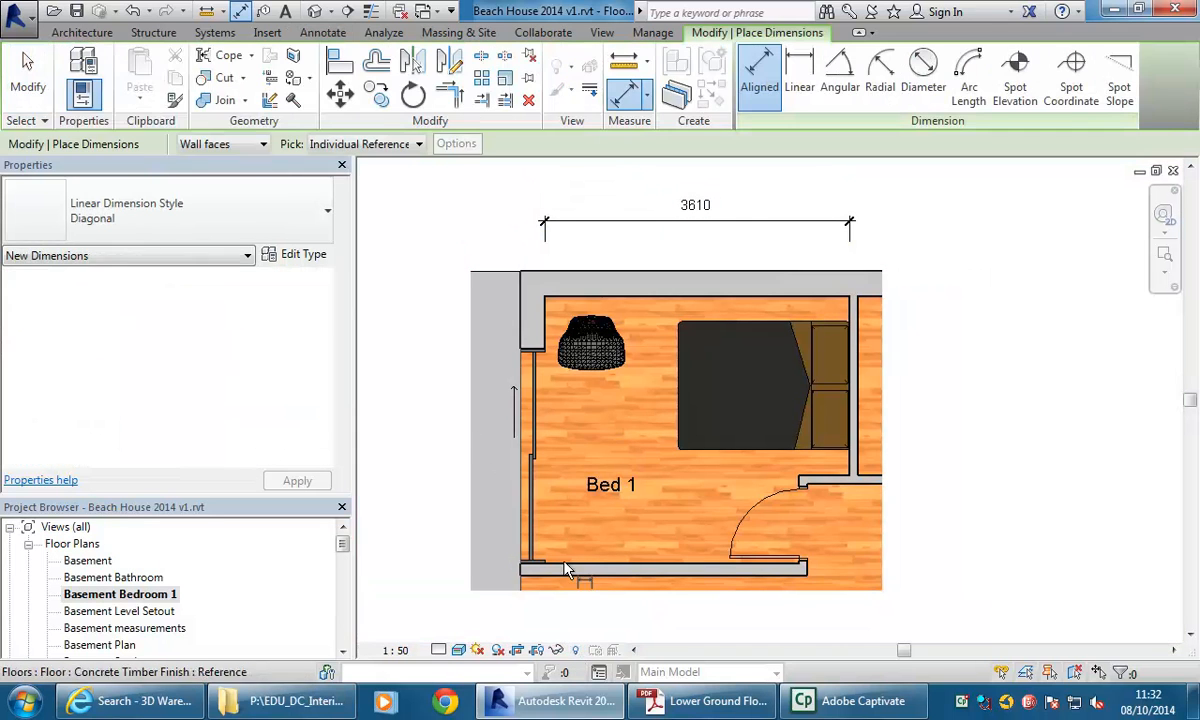
click(566, 569)
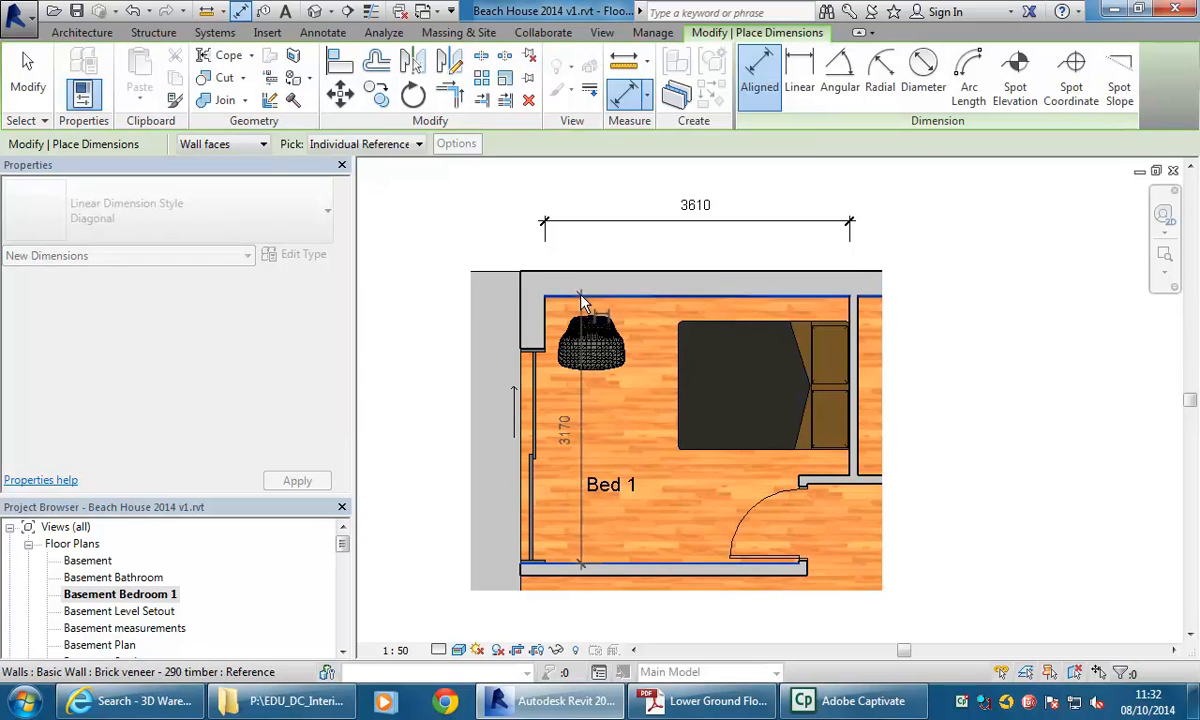
click(583, 301)
right_click(426, 210)
click(458, 222)
right_click(455, 184)
click(503, 197)
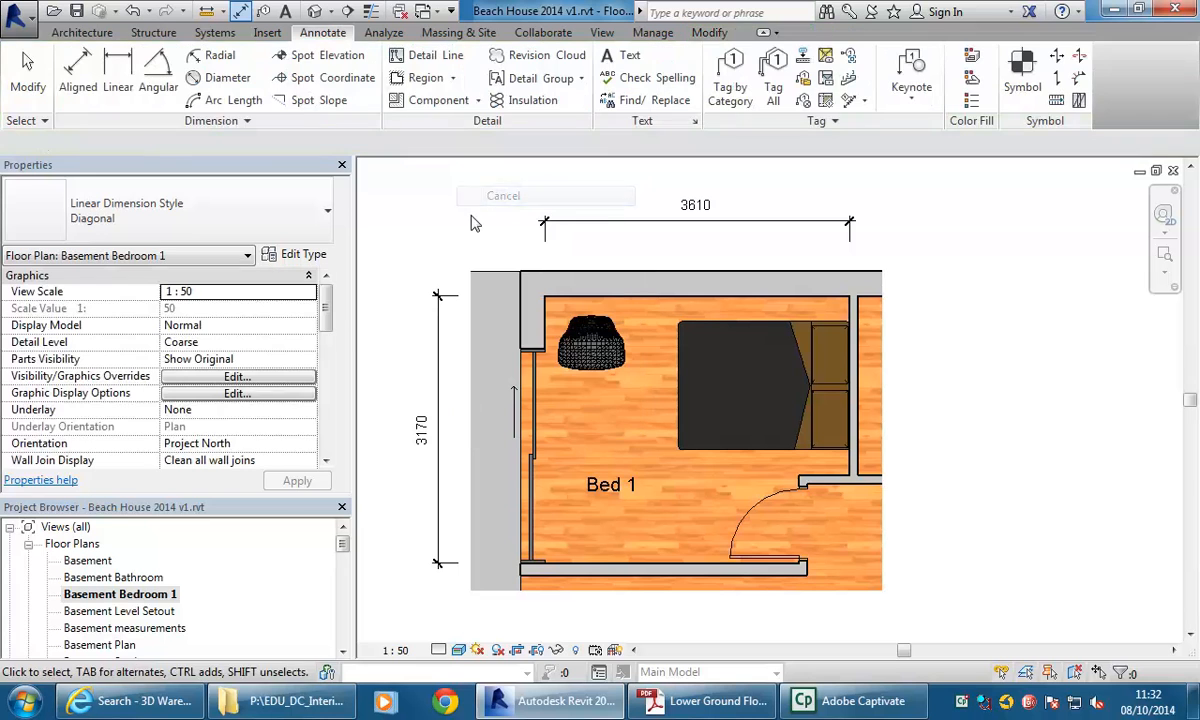
Dimension from the north wall to the partition wall beside the door, placed to the right of the room.
click(80, 80)
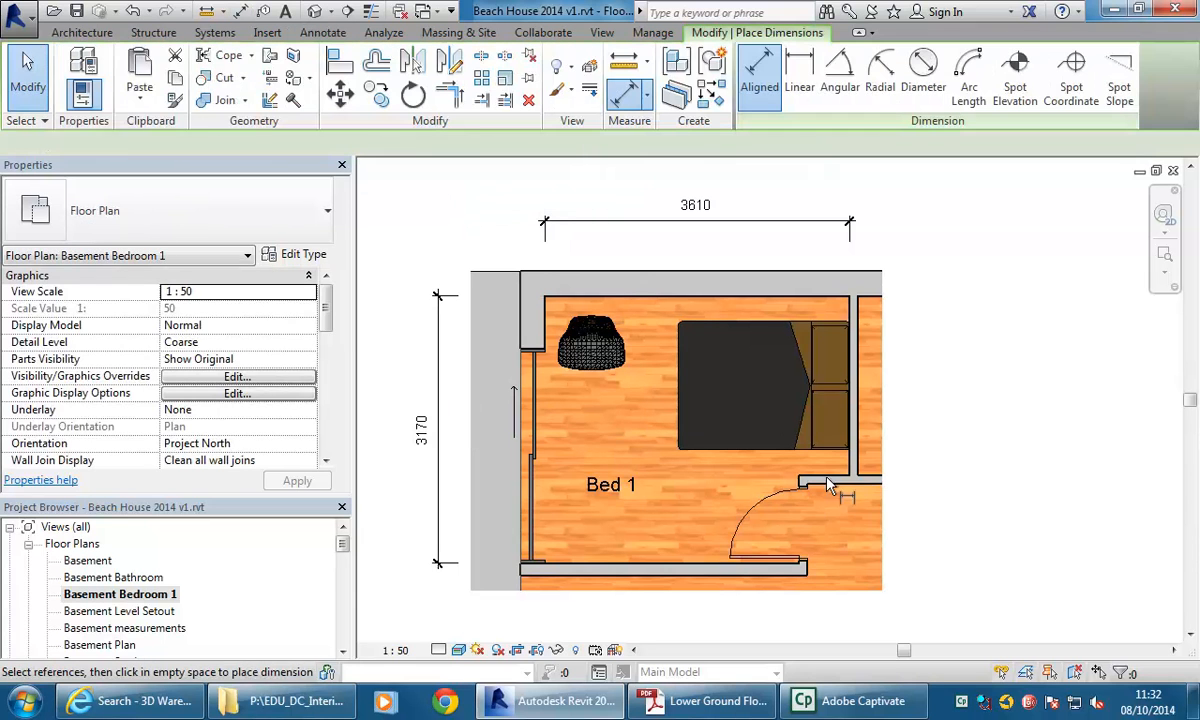
click(840, 472)
click(760, 300)
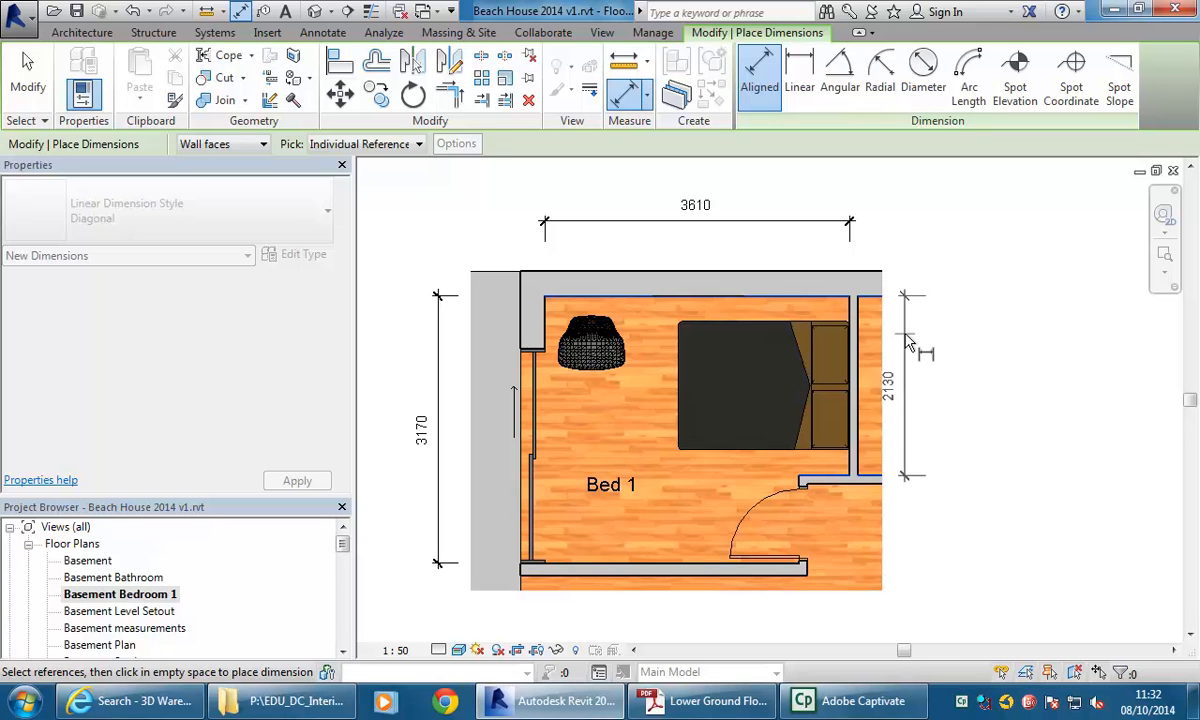
click(905, 410)
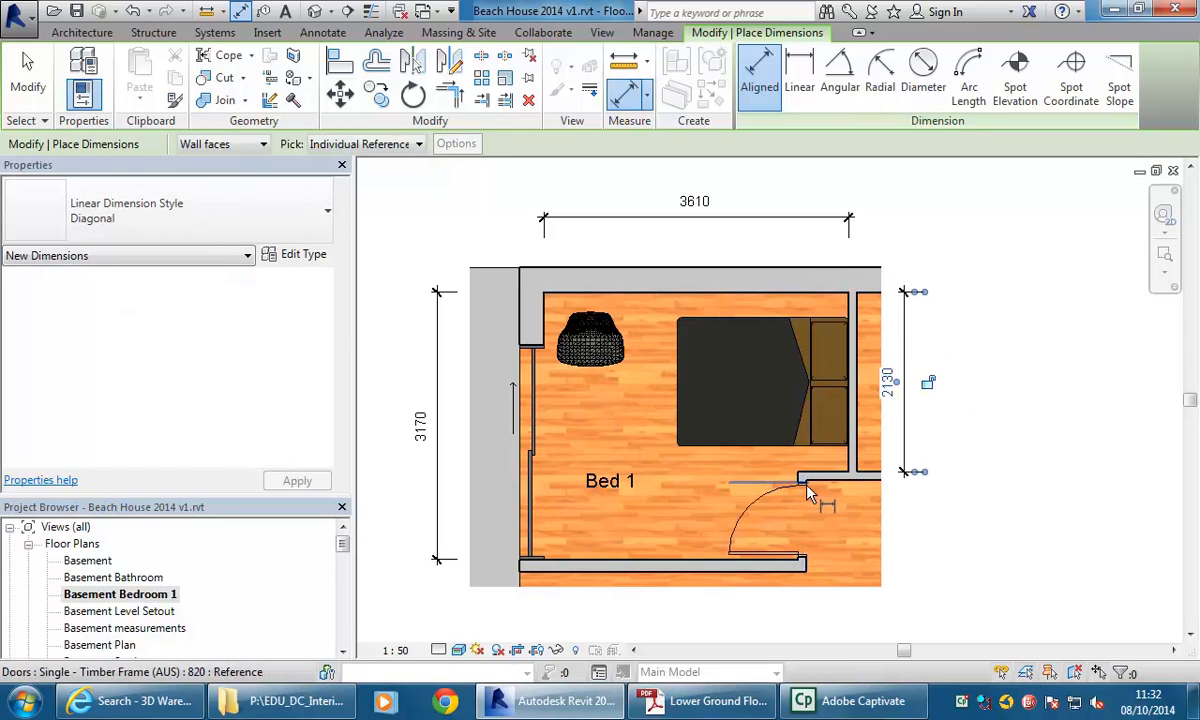
Dimension from the west wall to the partition wall end by the door, placed below the room.
click(545, 330)
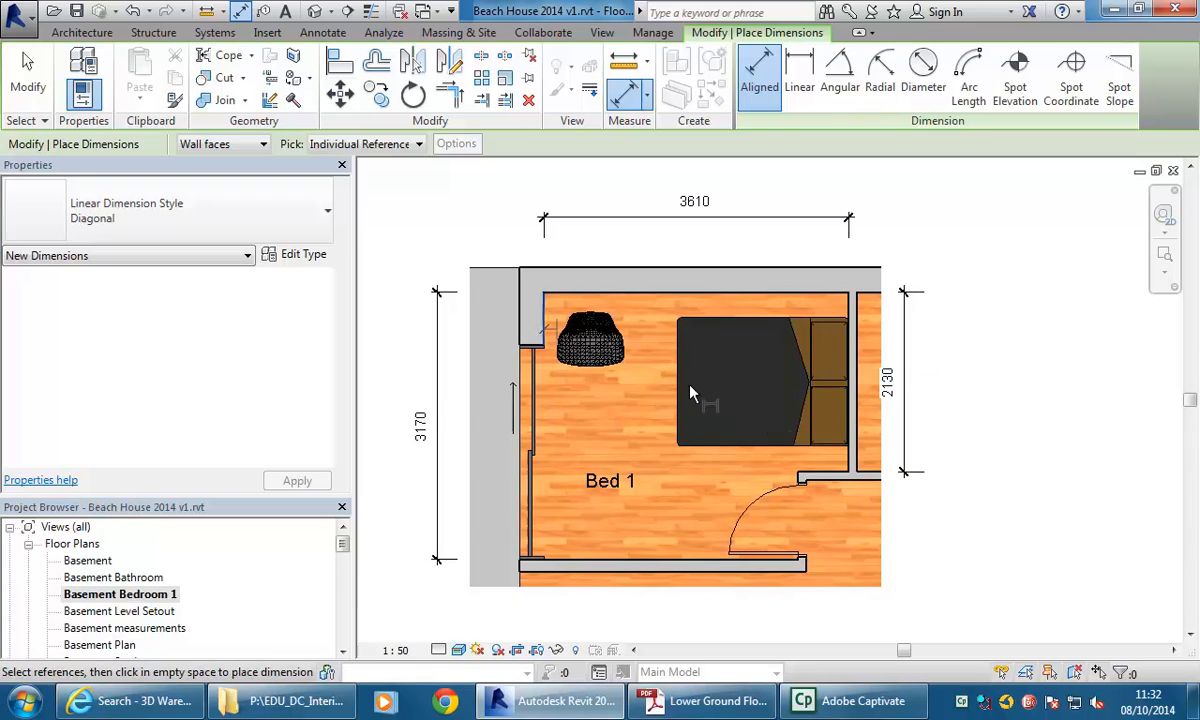
click(797, 519)
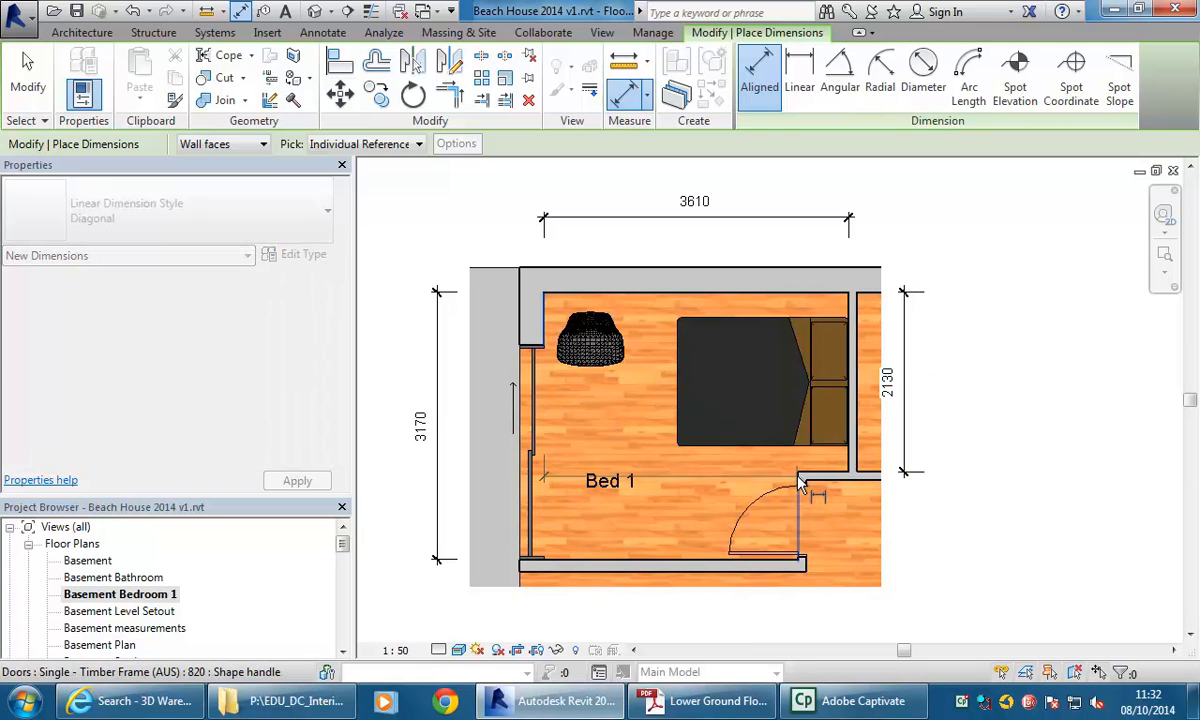
click(766, 624)
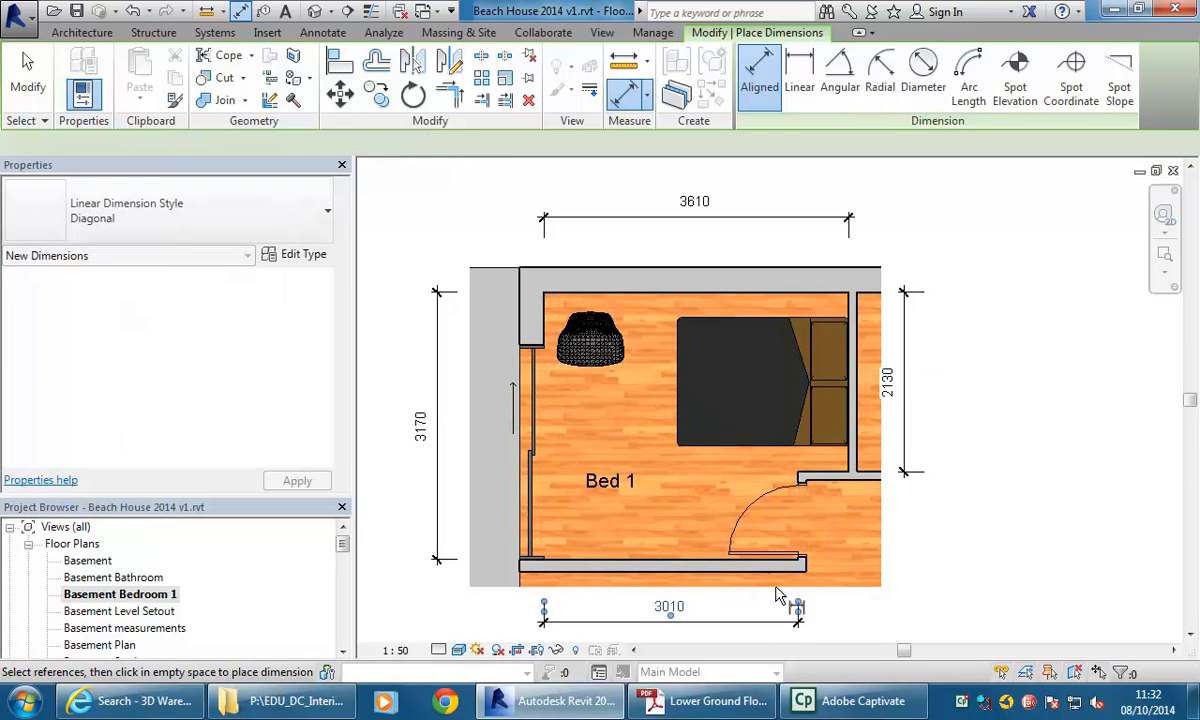
key(Escape)
key(Escape)
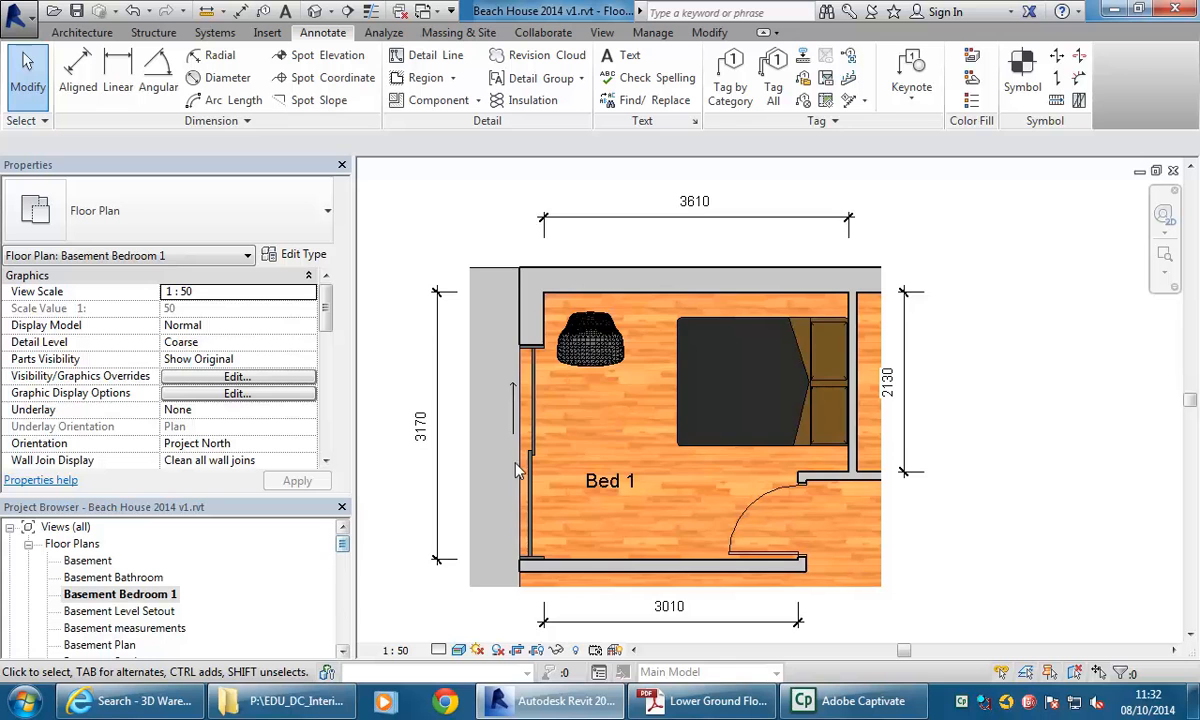
Select the imported chair and the floor in the plan to inspect their properties.
scroll(517, 470, up, 3)
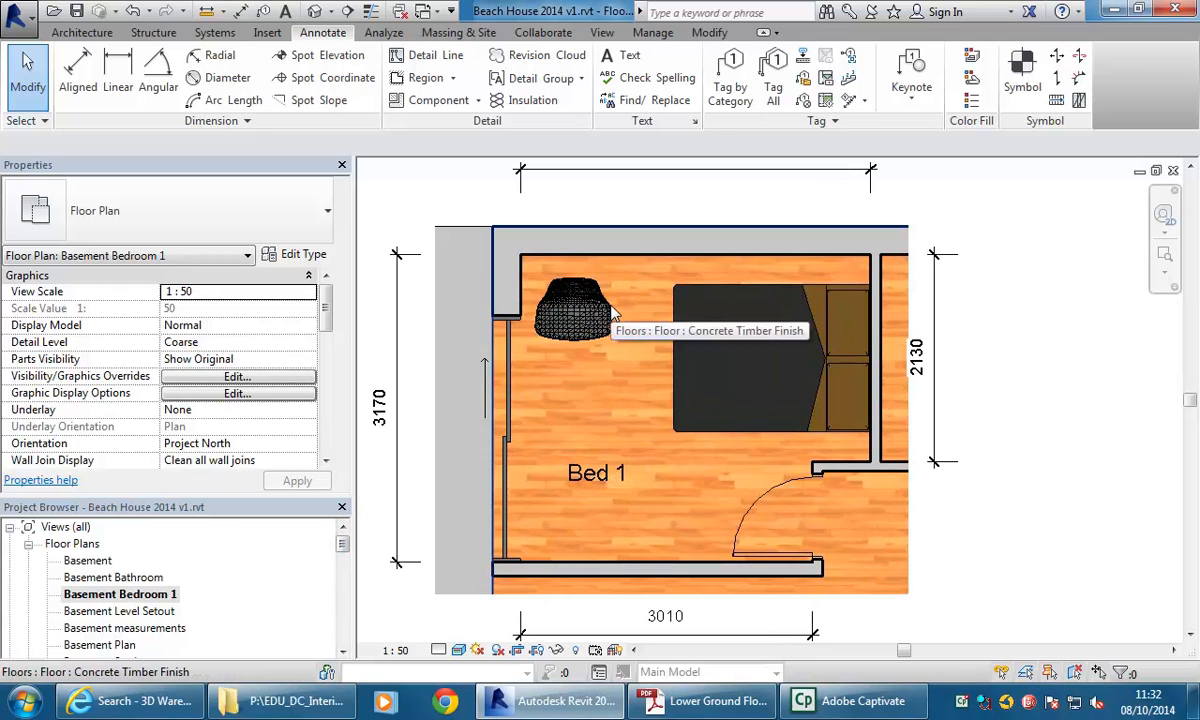
click(604, 338)
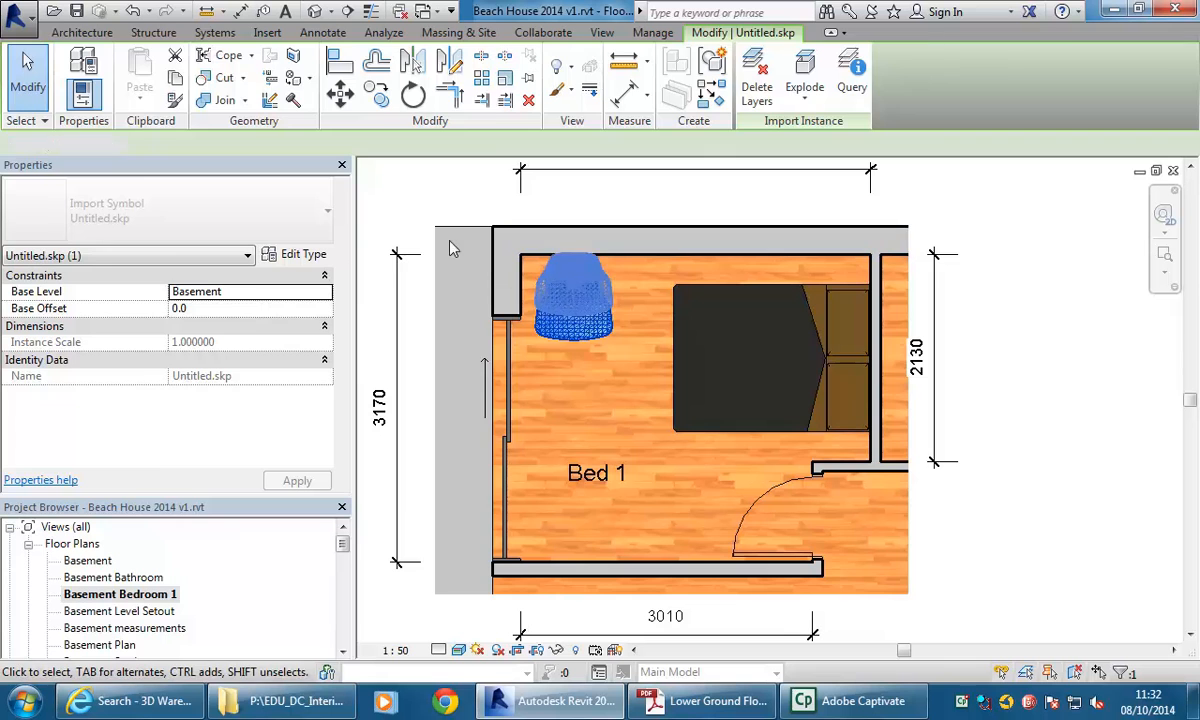
click(421, 225)
click(573, 314)
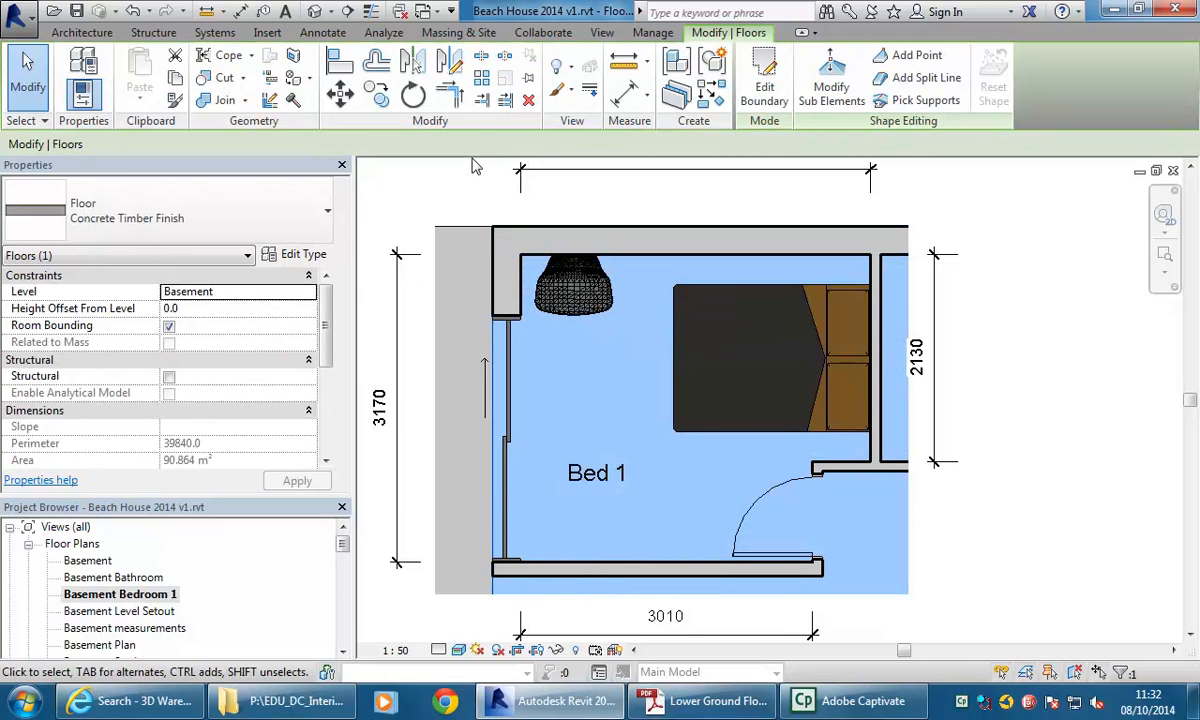
click(565, 300)
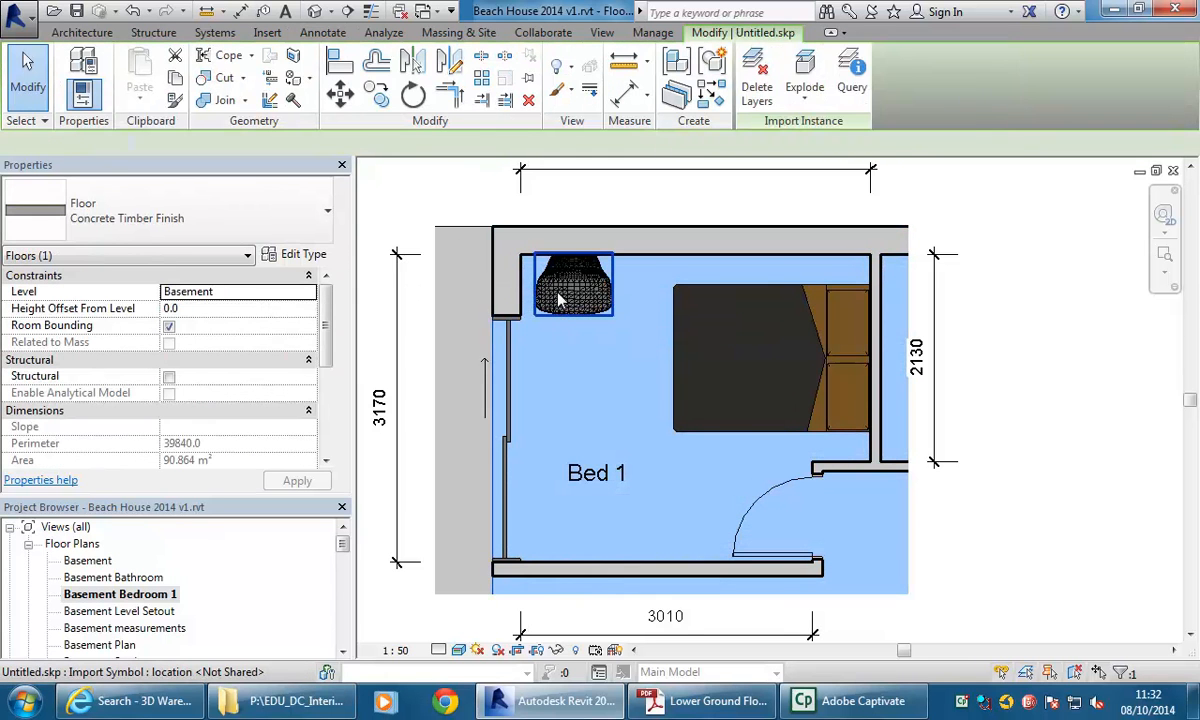
click(448, 206)
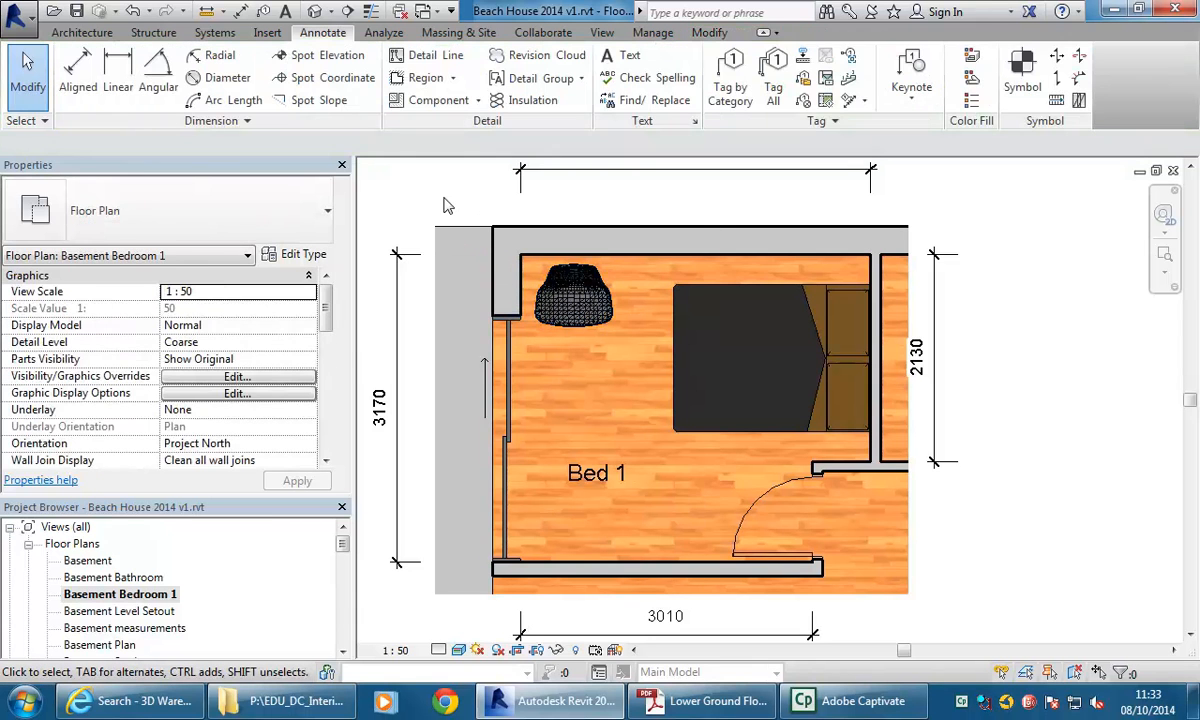
Review the furnished bedroom in the 3D Cutaway view and open the Basement floor plan.
drag(345, 553, 343, 590)
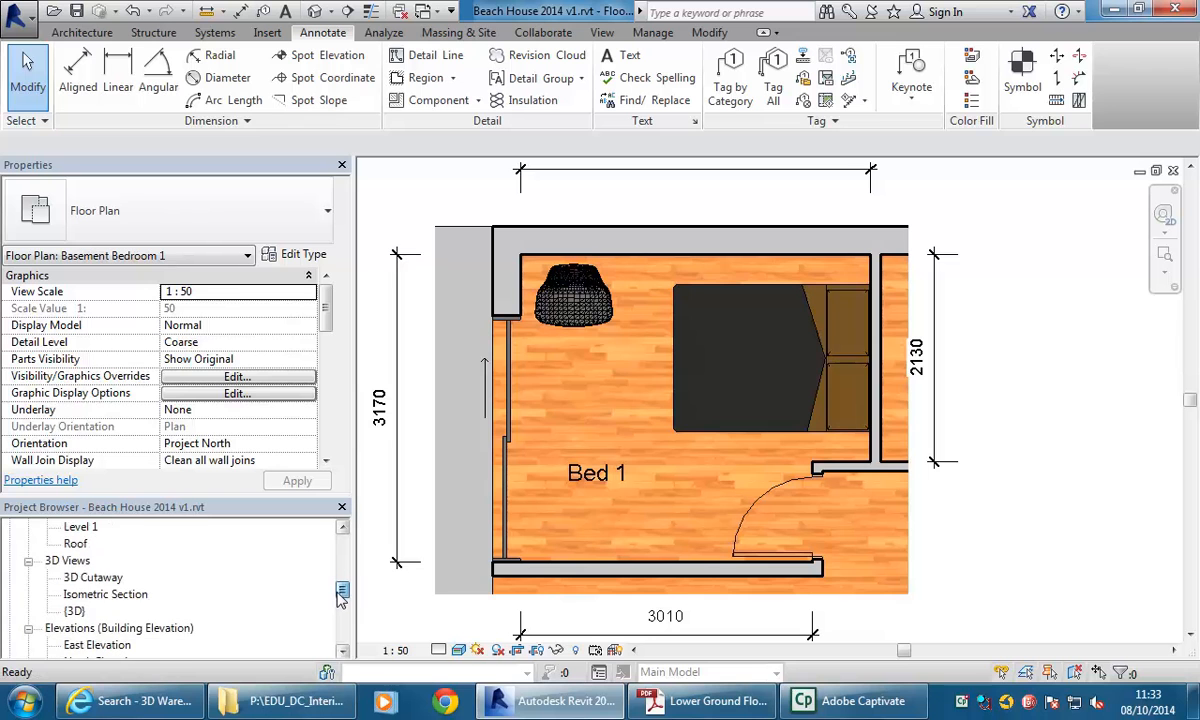
double_click(92, 578)
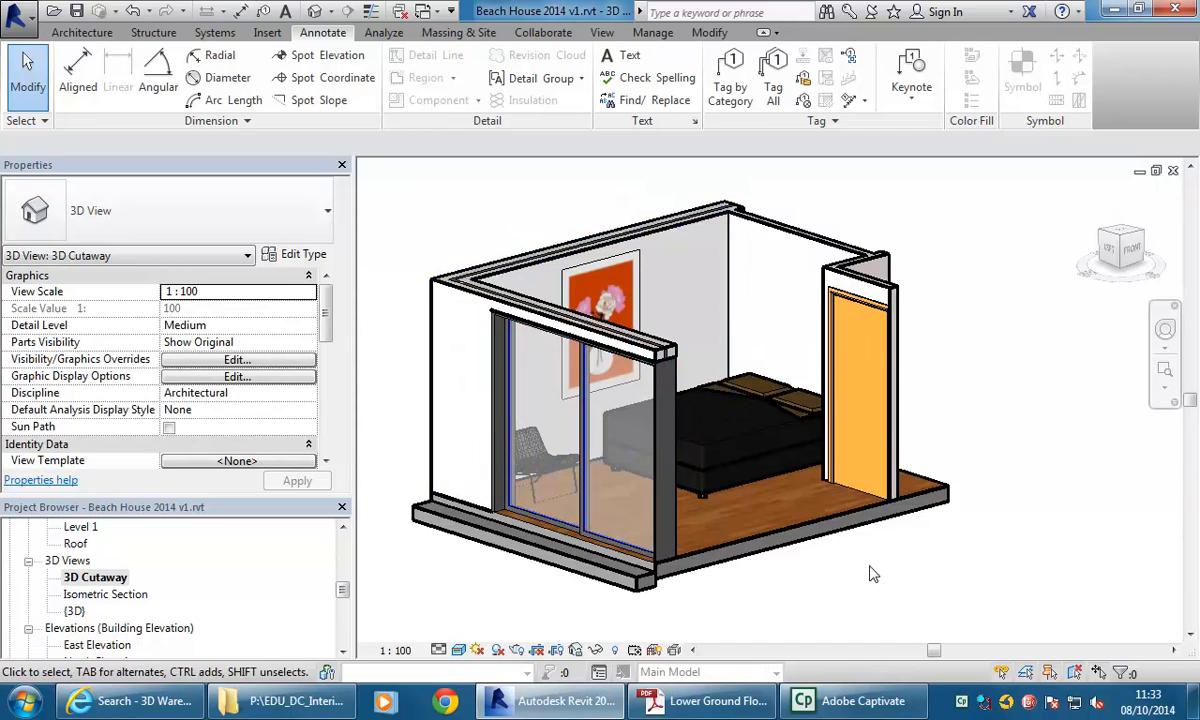
scroll(508, 206, up, 2)
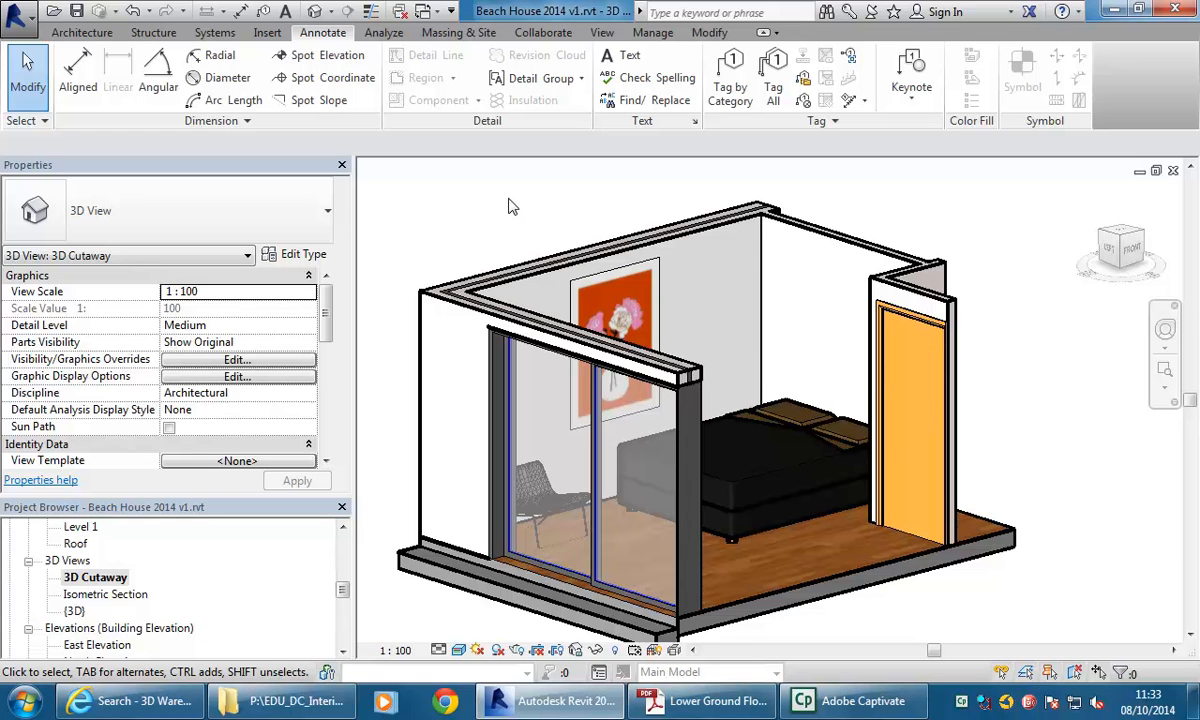
drag(340, 592, 343, 544)
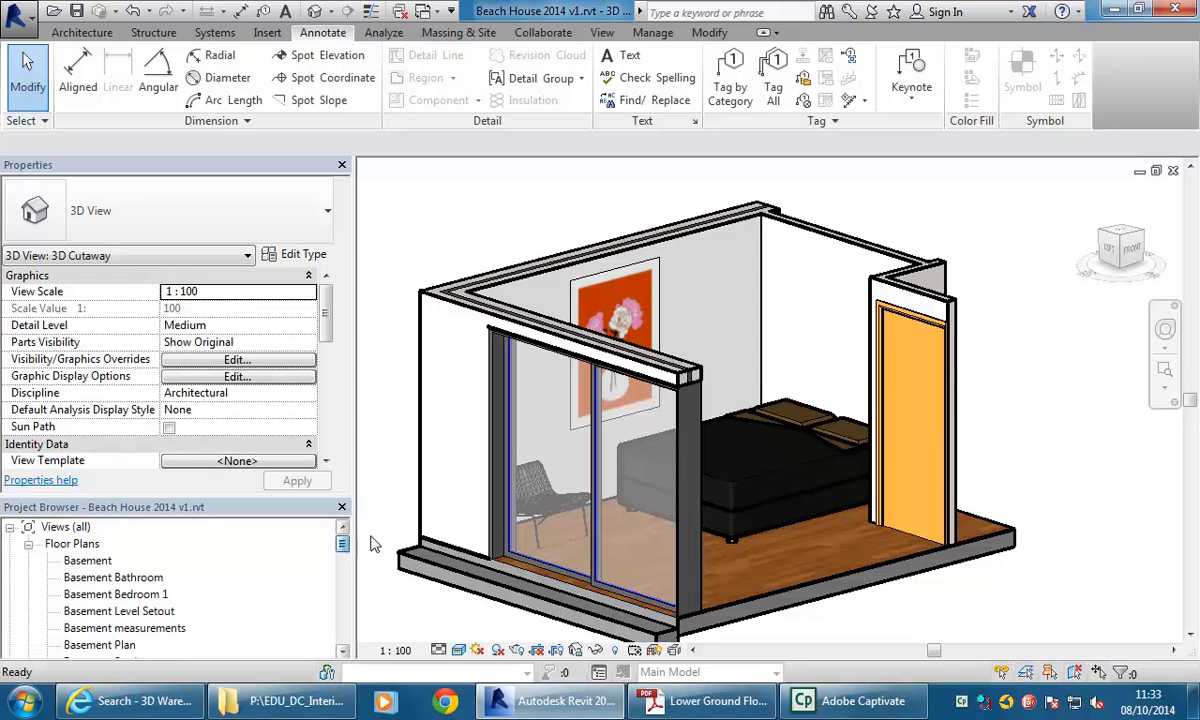
double_click(88, 561)
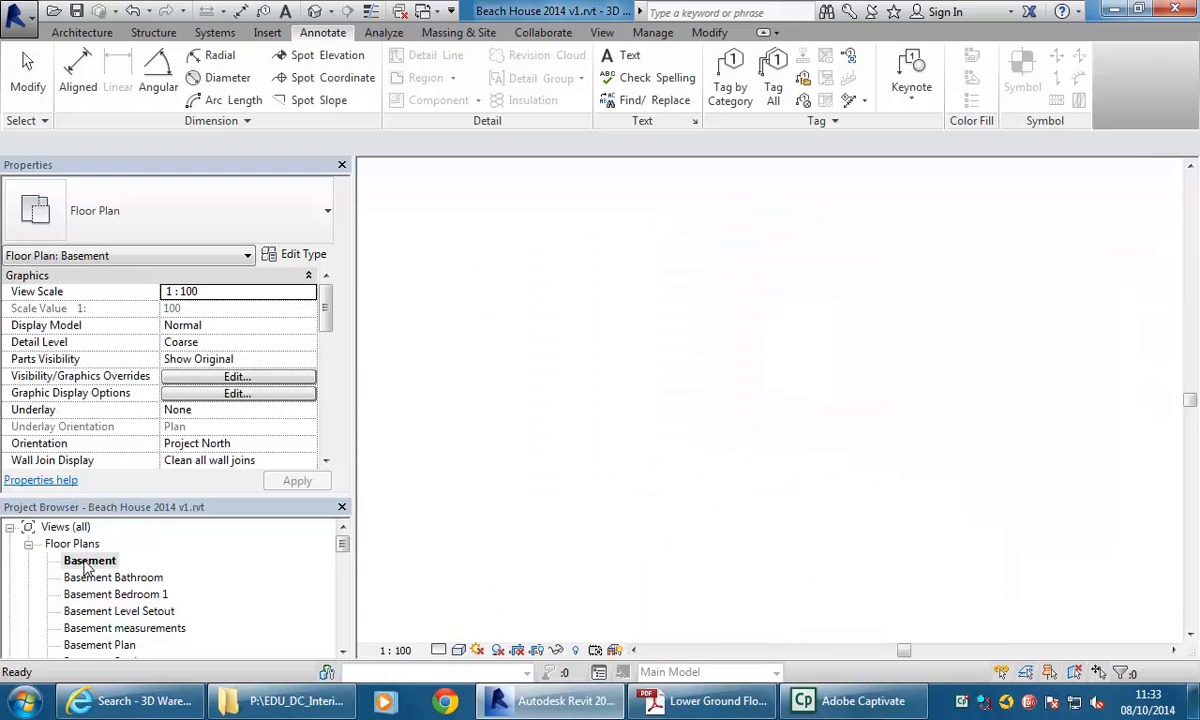
Place a camera in the Basement plan with its eye in the bedroom corner by the bed, aimed toward the window.
scroll(535, 275, up, 3)
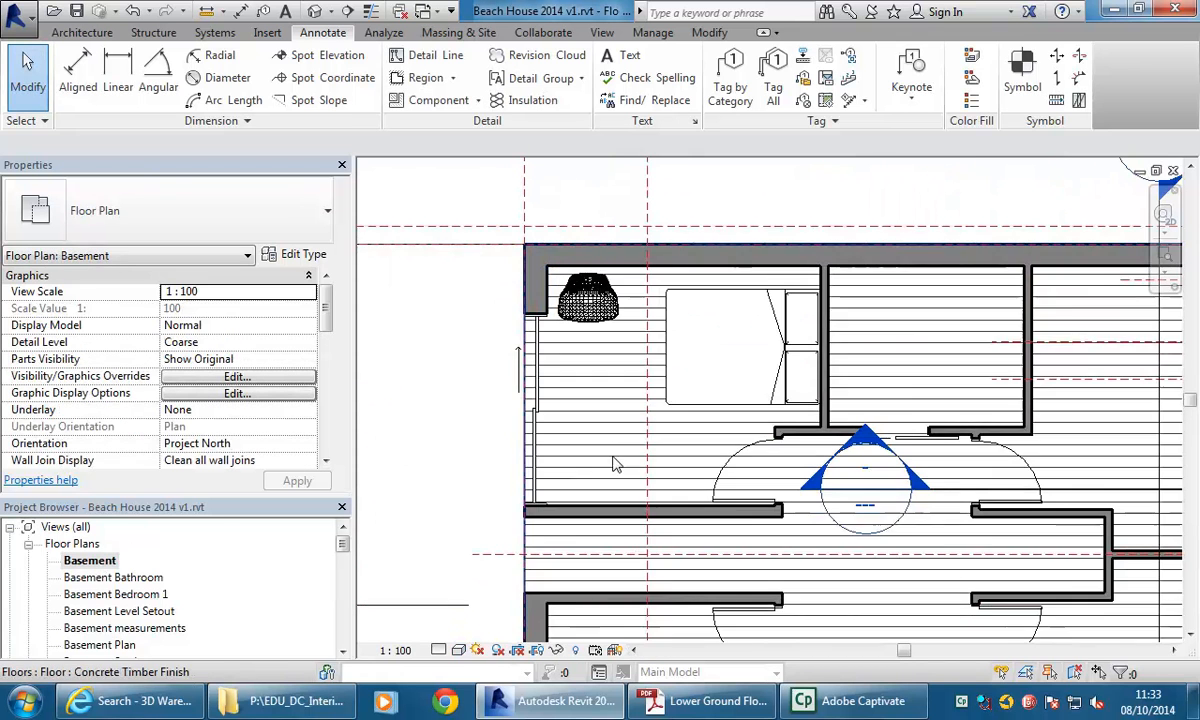
click(331, 12)
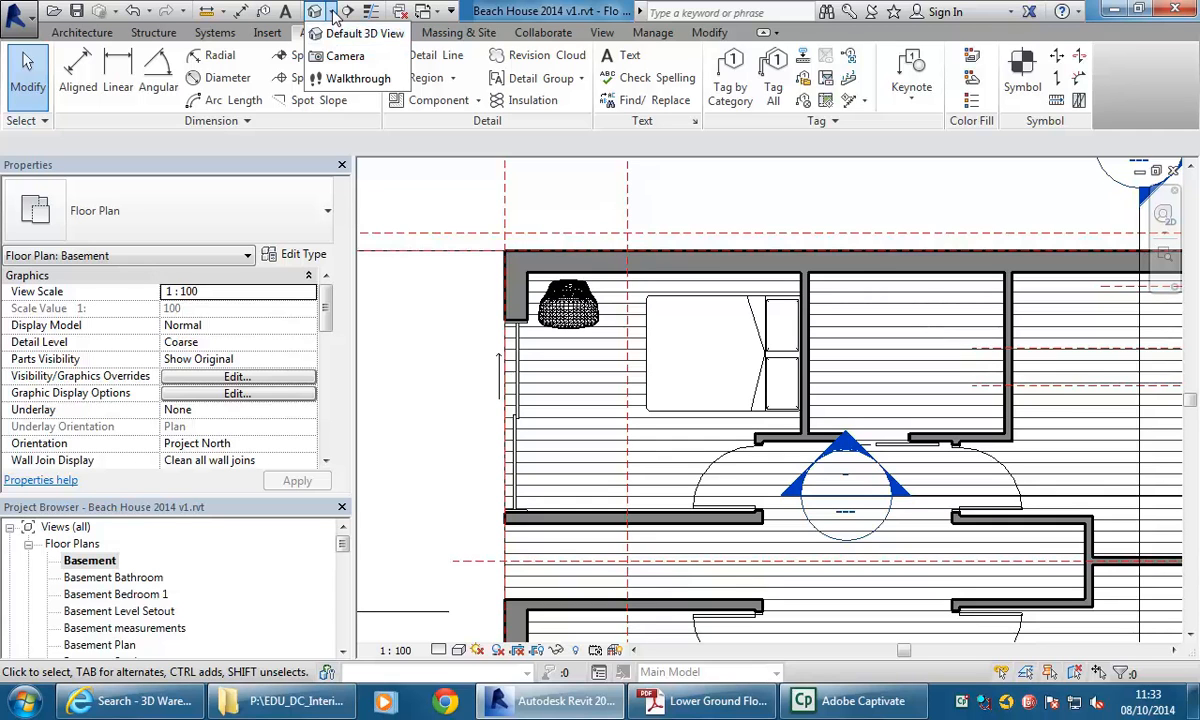
click(338, 57)
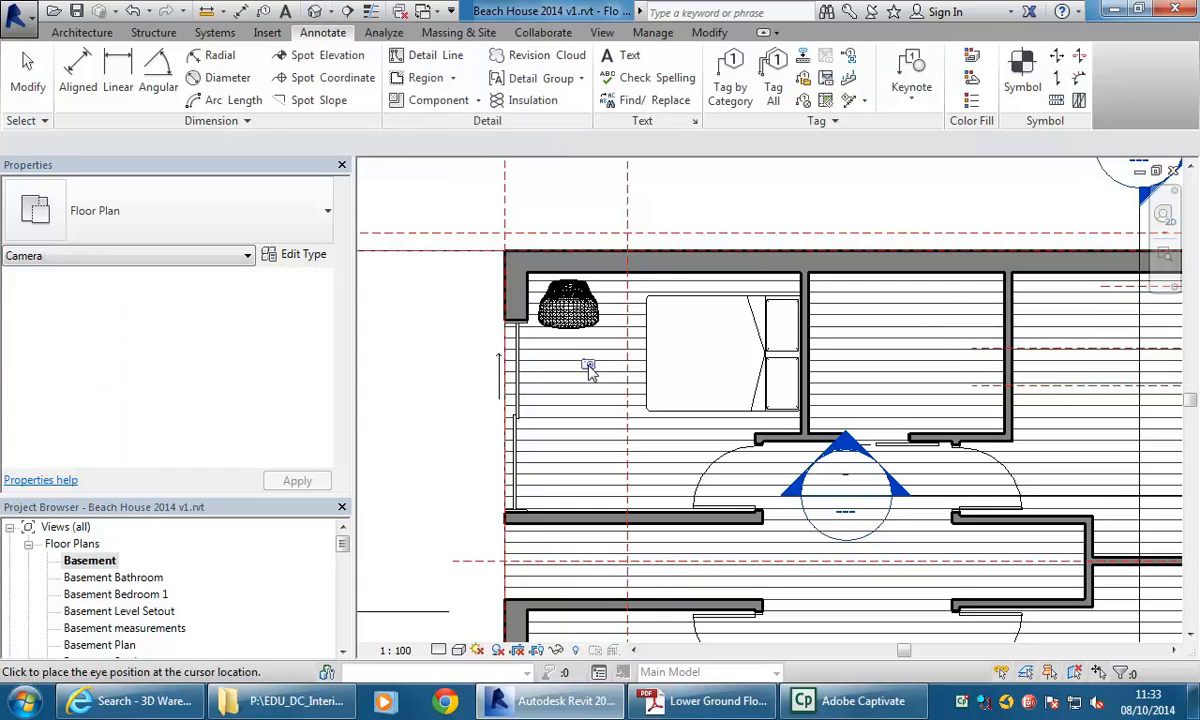
click(792, 284)
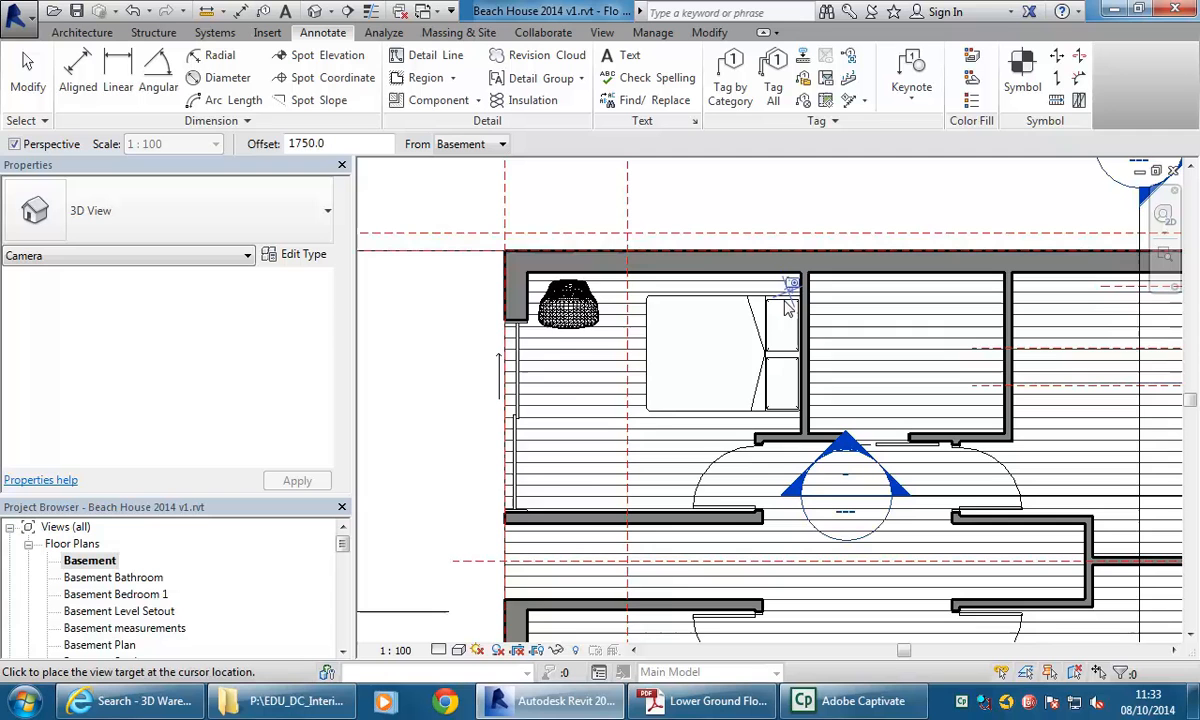
click(453, 476)
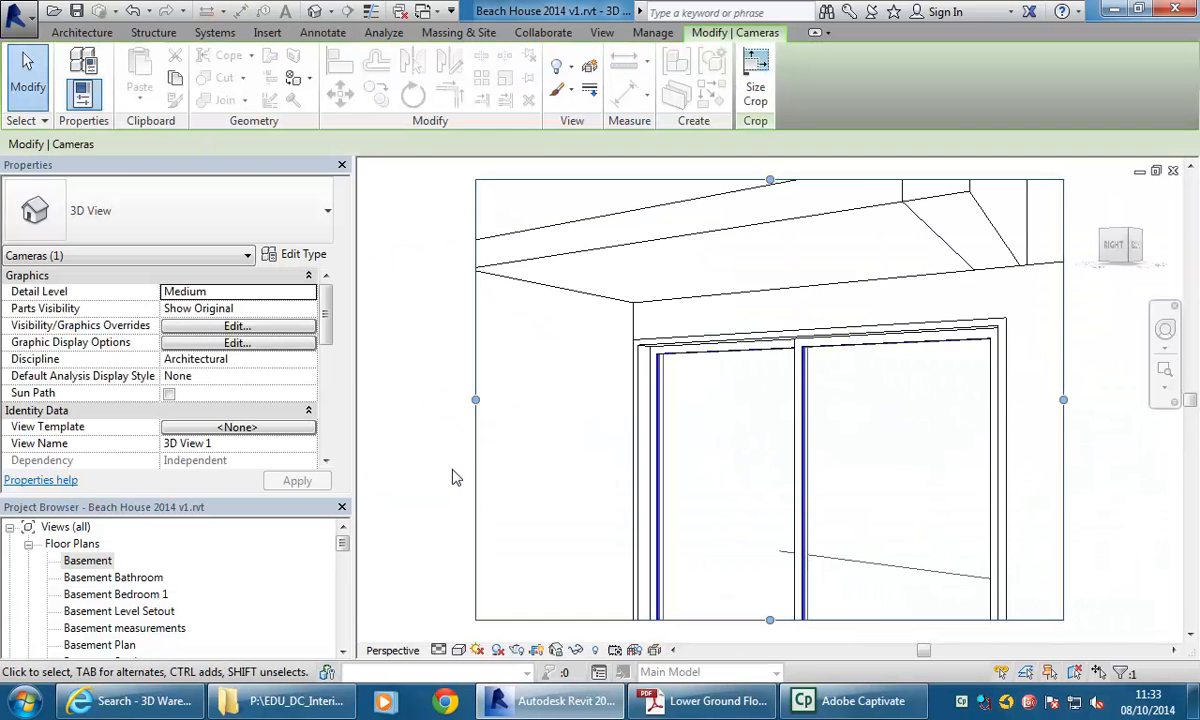
Resize the new camera view's crop region to widen and deepen the framing of the bedroom and chair.
scroll(568, 443, down, 1)
middle_drag(580, 455, 616, 426)
scroll(722, 445, down, 1)
middle_drag(723, 447, 696, 415)
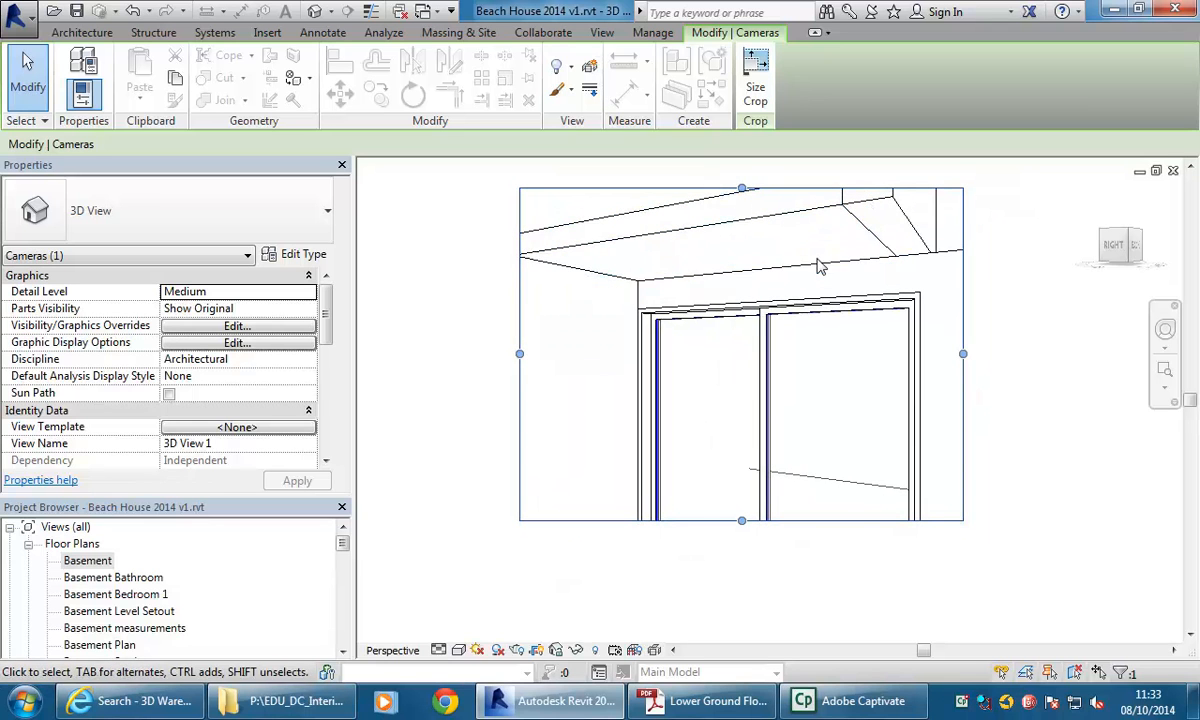
drag(741, 188, 749, 285)
drag(731, 430, 700, 560)
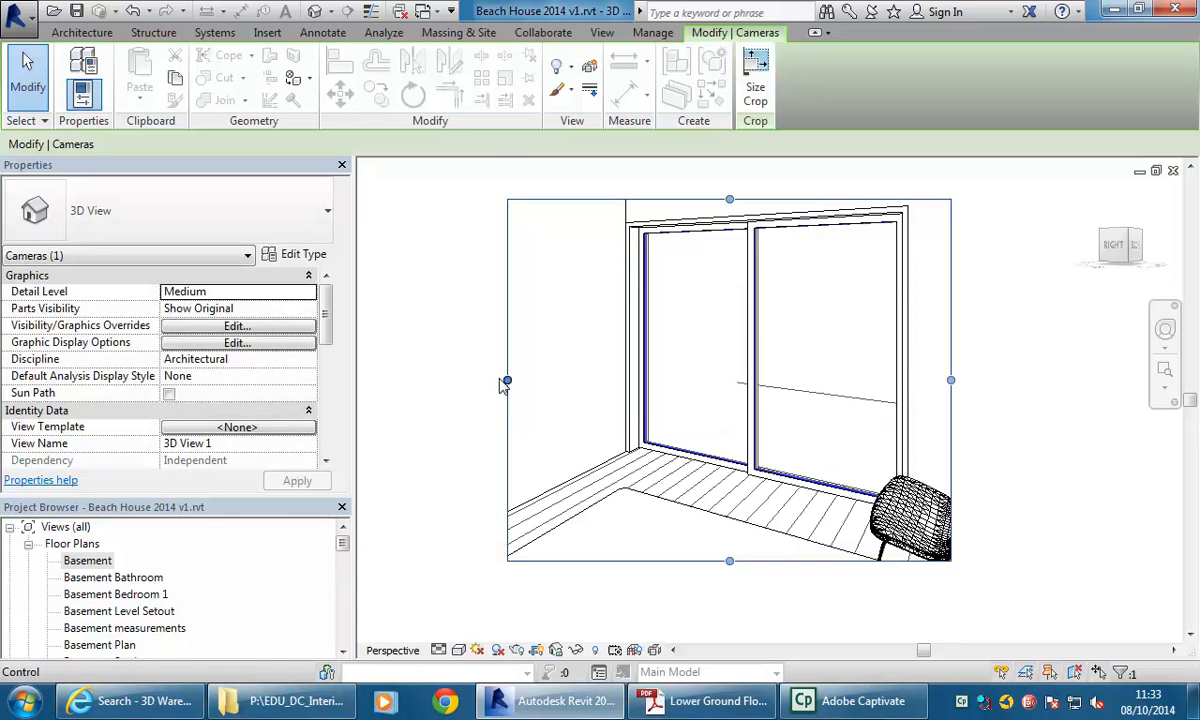
drag(507, 380, 434, 380)
drag(951, 380, 1047, 370)
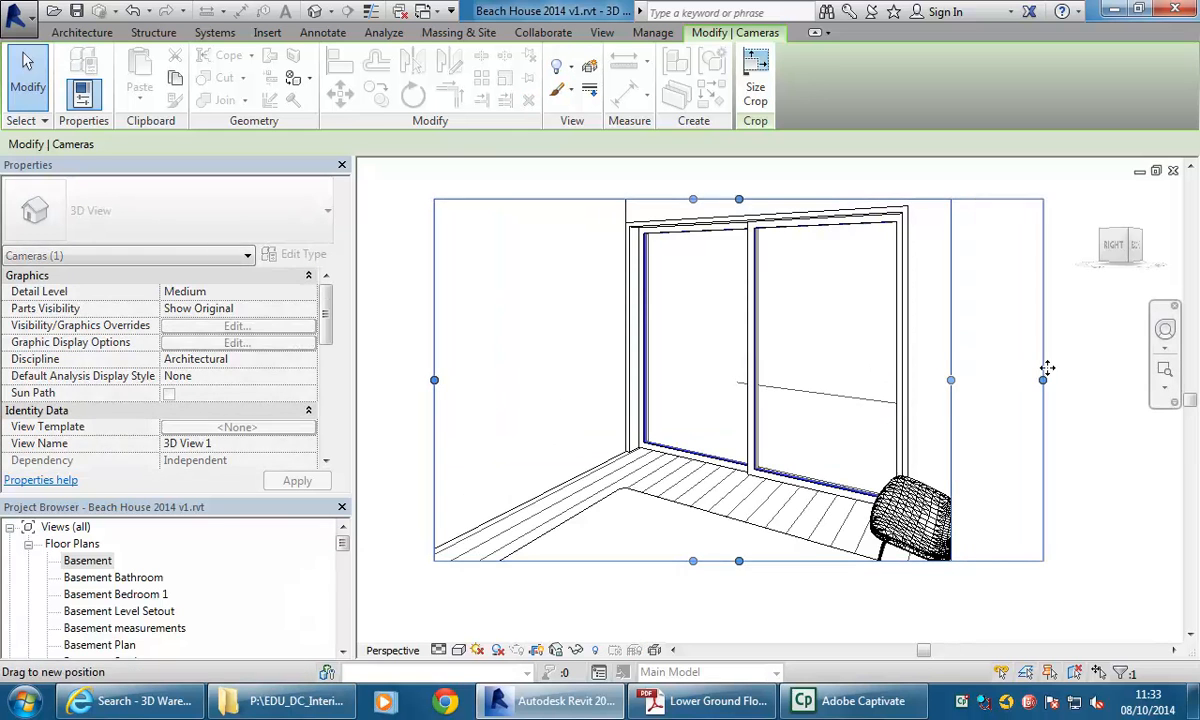
drag(752, 538, 744, 596)
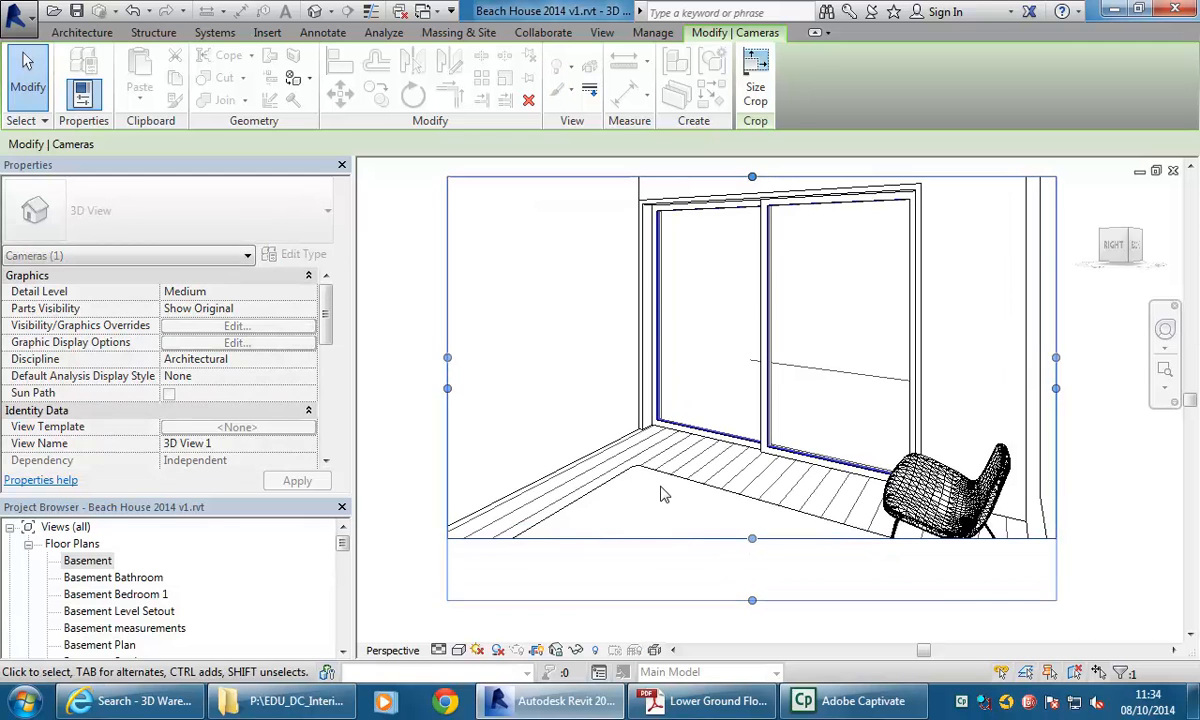
drag(517, 372, 455, 374)
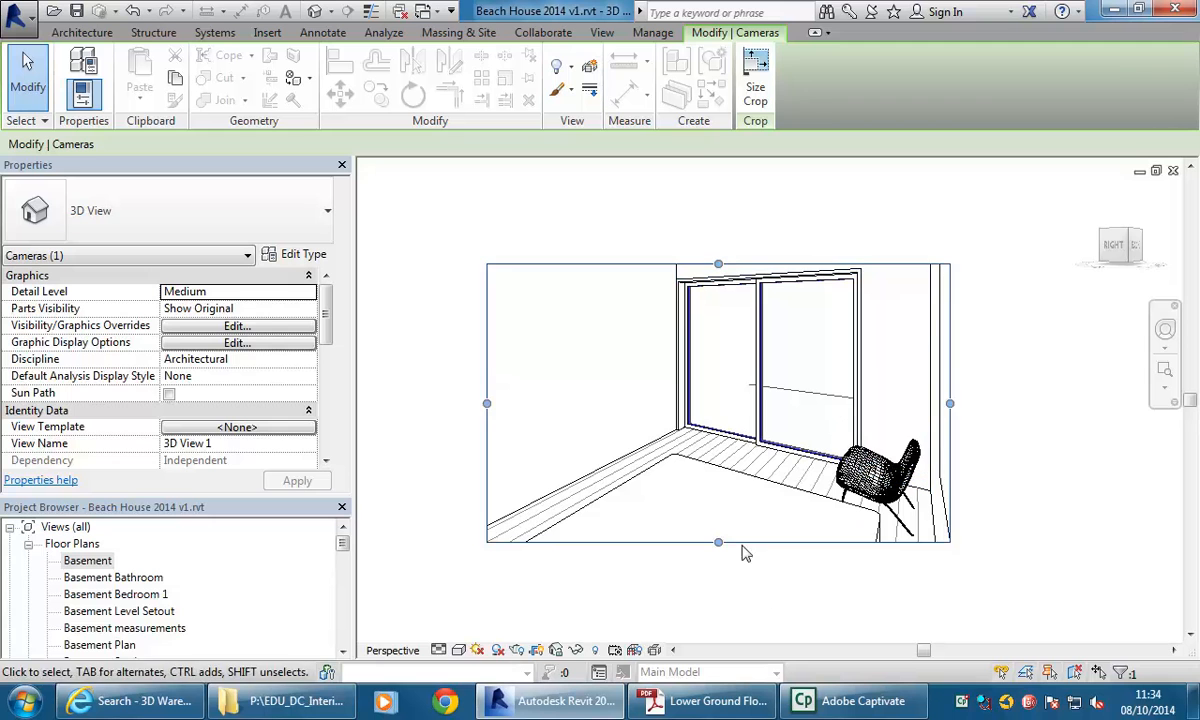
drag(717, 544, 708, 603)
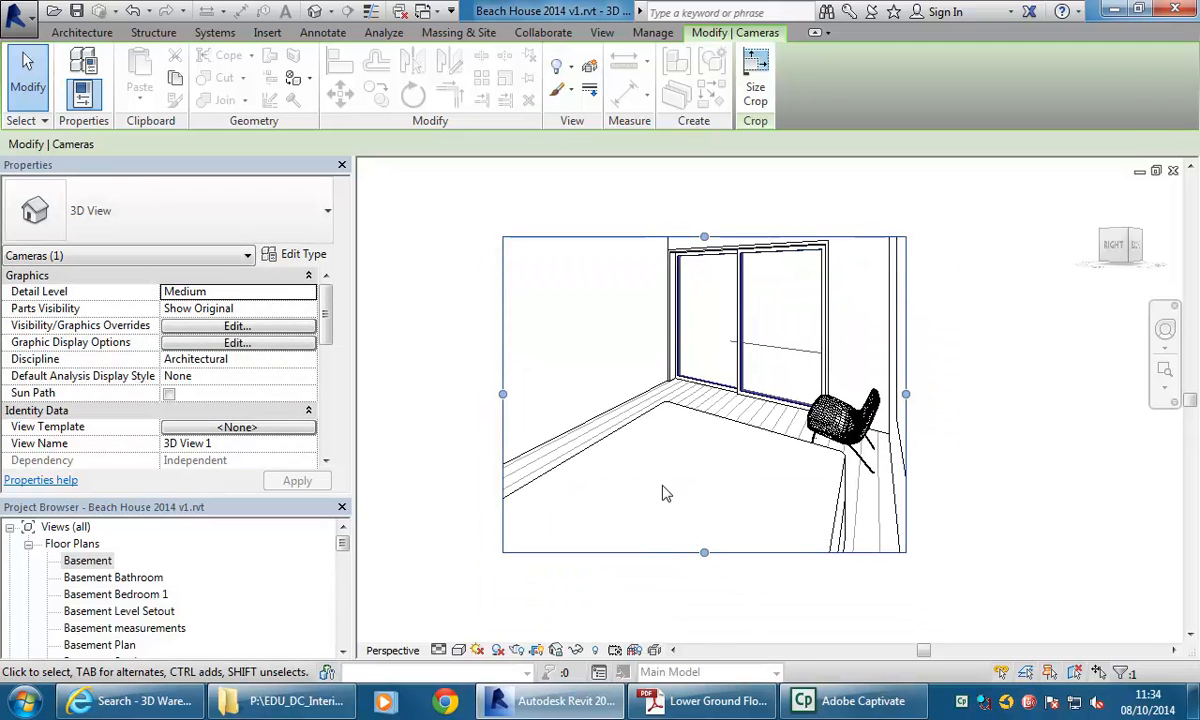
drag(704, 553, 704, 599)
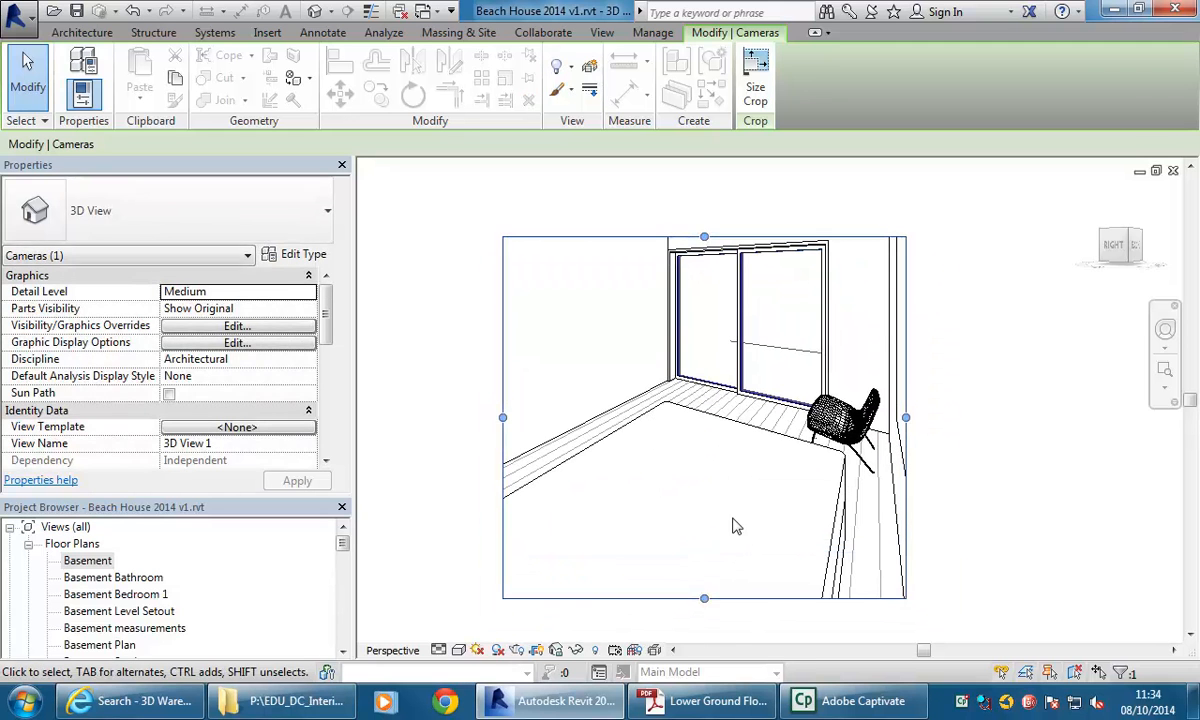
scroll(720, 510, up, 1)
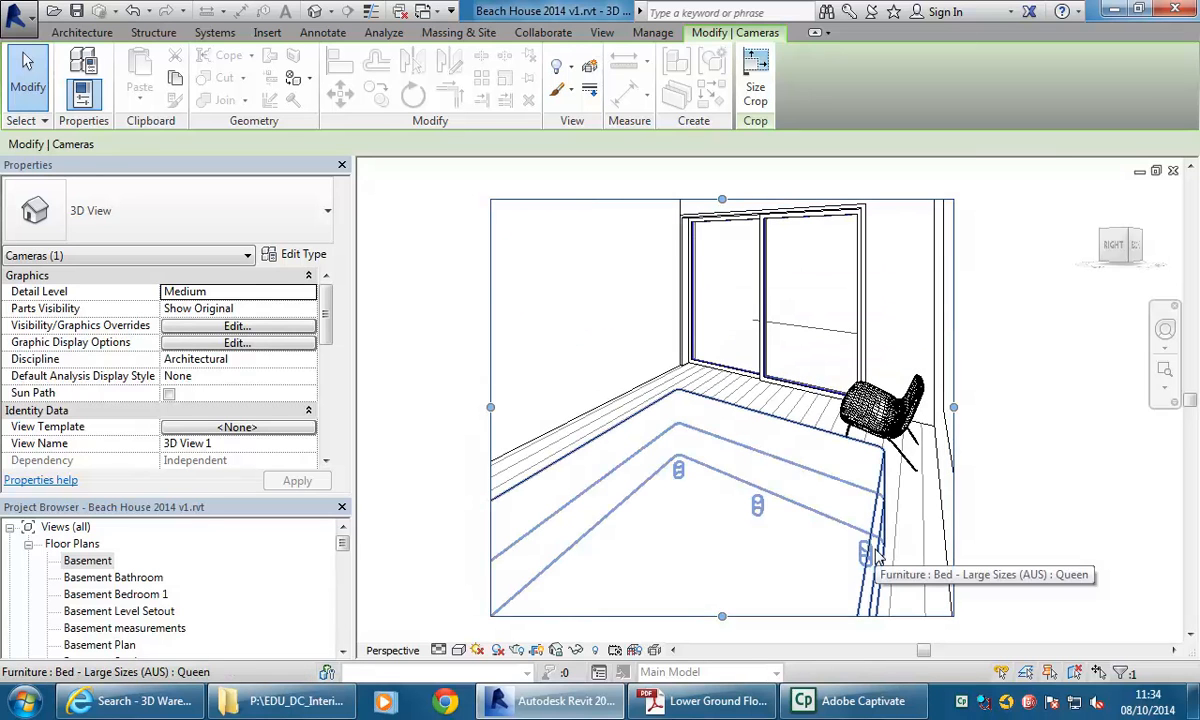
click(733, 517)
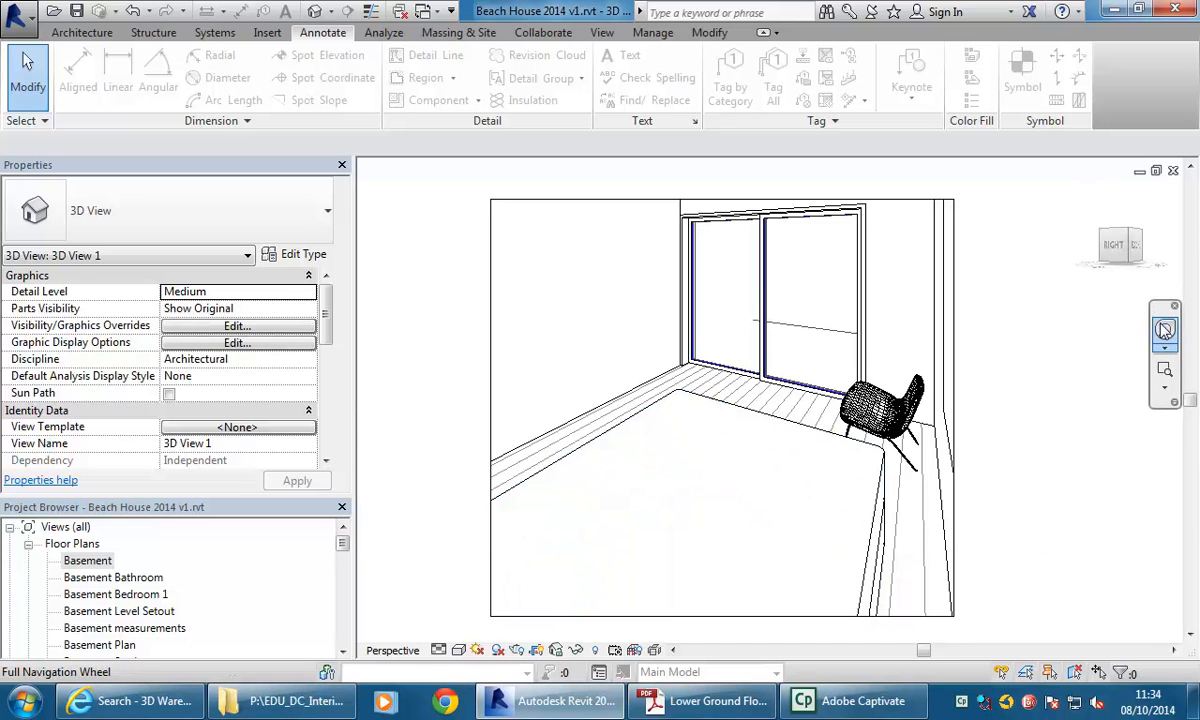
Orbit the camera view toward the window with the navigation wheel and switch it to a textured, realistic visual style.
click(1166, 331)
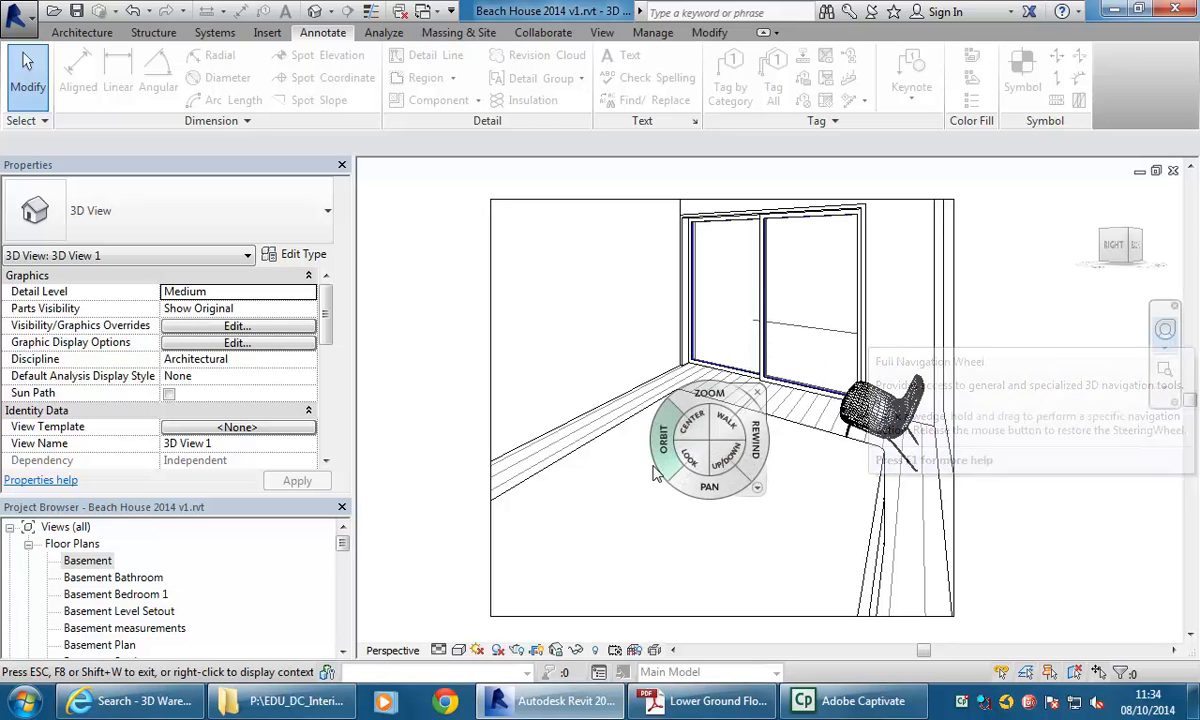
mouse_move(703, 497)
mouse_down()
mouse_move(701, 462)
mouse_move(704, 490)
mouse_move(655, 505)
mouse_move(533, 493)
mouse_move(745, 496)
mouse_move(738, 478)
mouse_move(734, 496)
mouse_move(619, 506)
mouse_move(632, 493)
mouse_move(560, 514)
mouse_move(633, 527)
mouse_move(622, 525)
mouse_move(632, 515)
mouse_up()
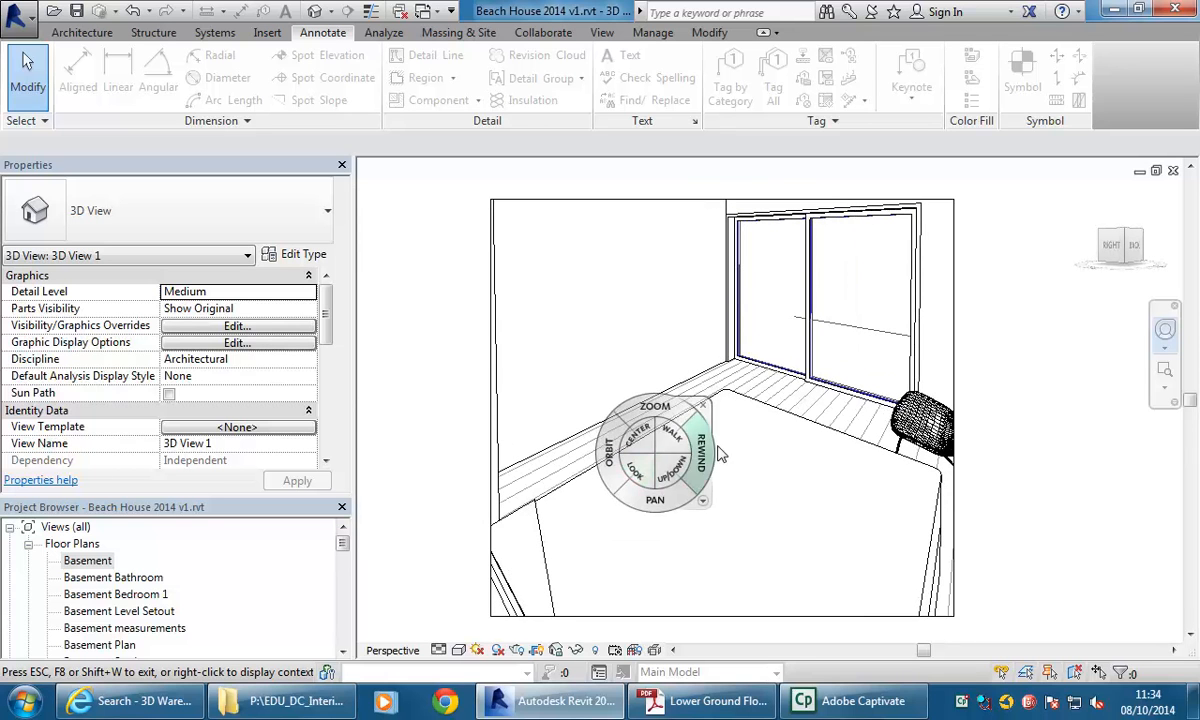
click(714, 404)
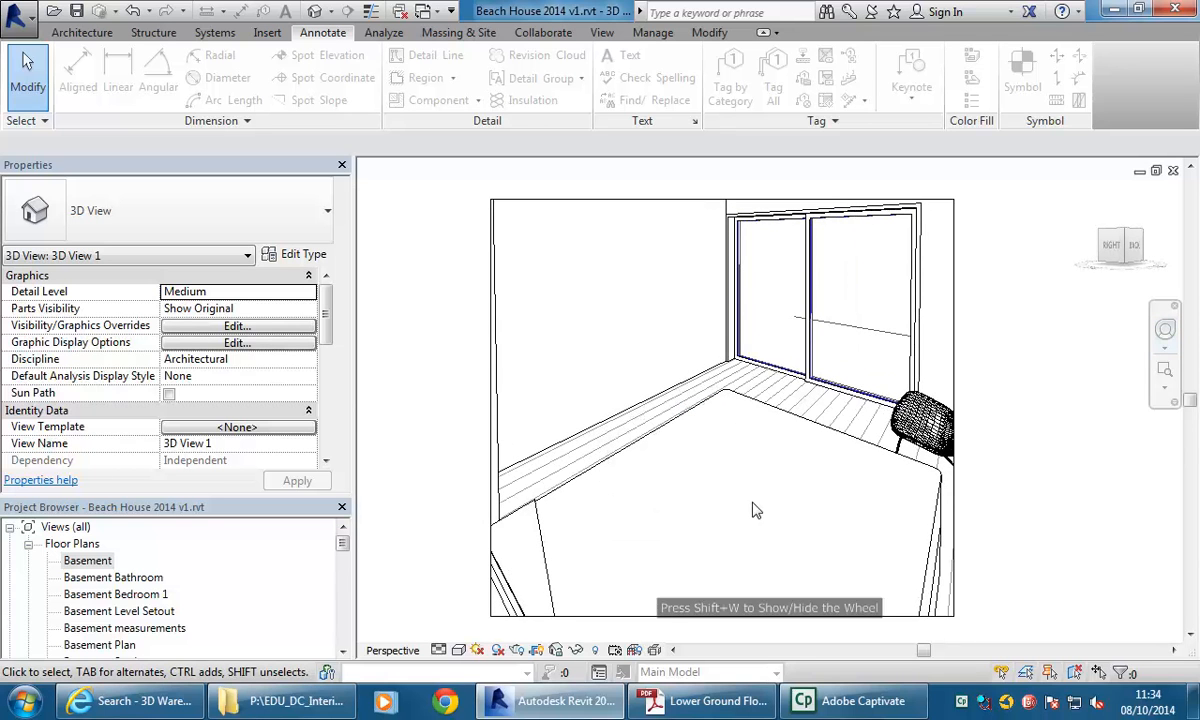
click(458, 650)
click(490, 607)
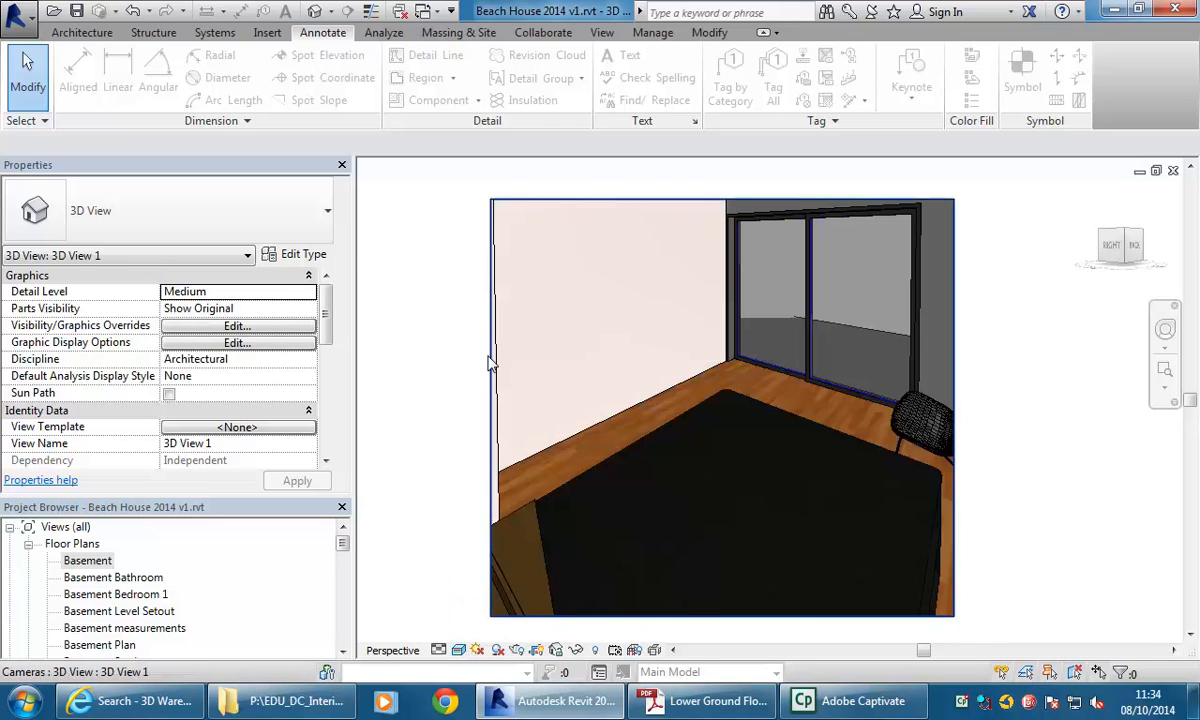
Adjust the camera view's crop boundary edge to reframe the shaded bedroom view.
click(491, 466)
drag(491, 407, 511, 407)
drag(695, 322, 622, 364)
scroll(615, 364, up, 2)
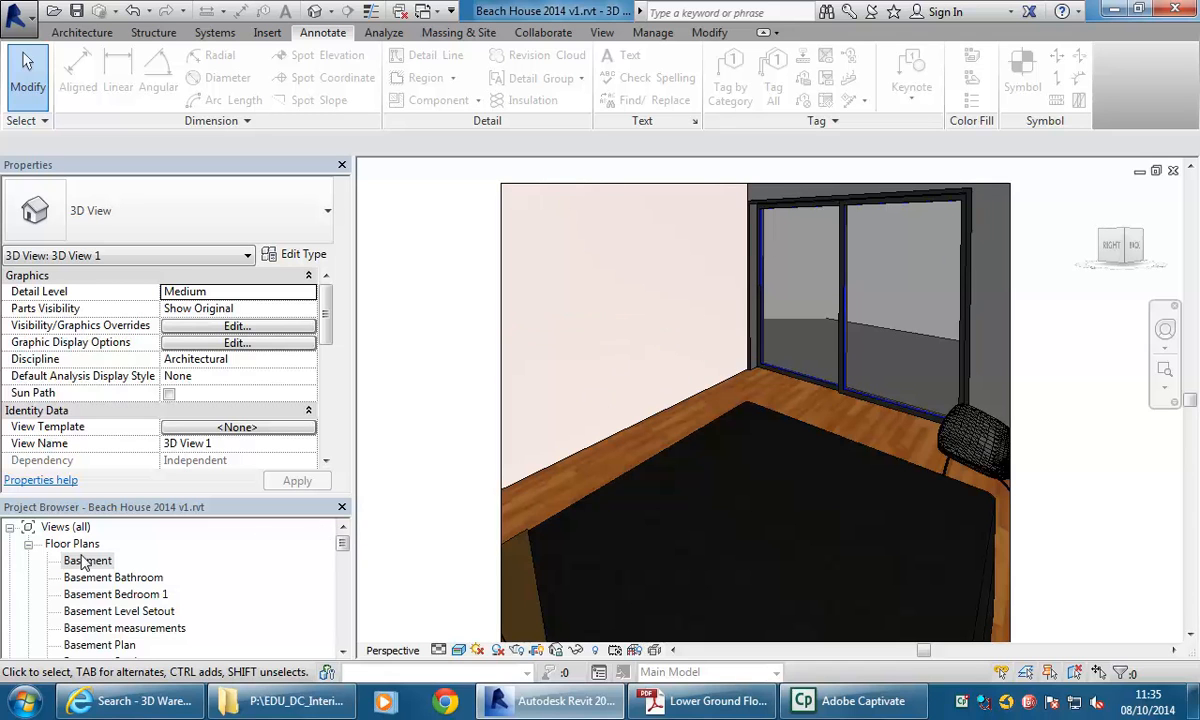
Open the Basement Level Setout and Basement Bedroom 1 plans, then the 3D Cutaway view, to review them.
double_click(106, 612)
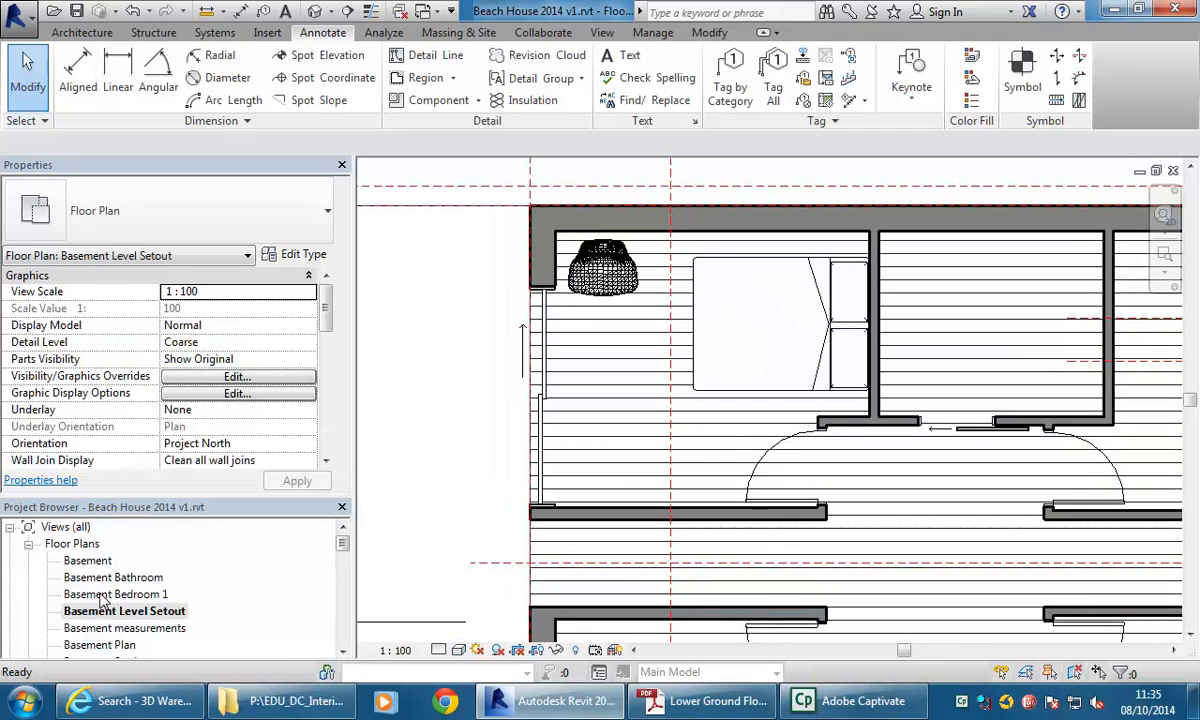
double_click(104, 596)
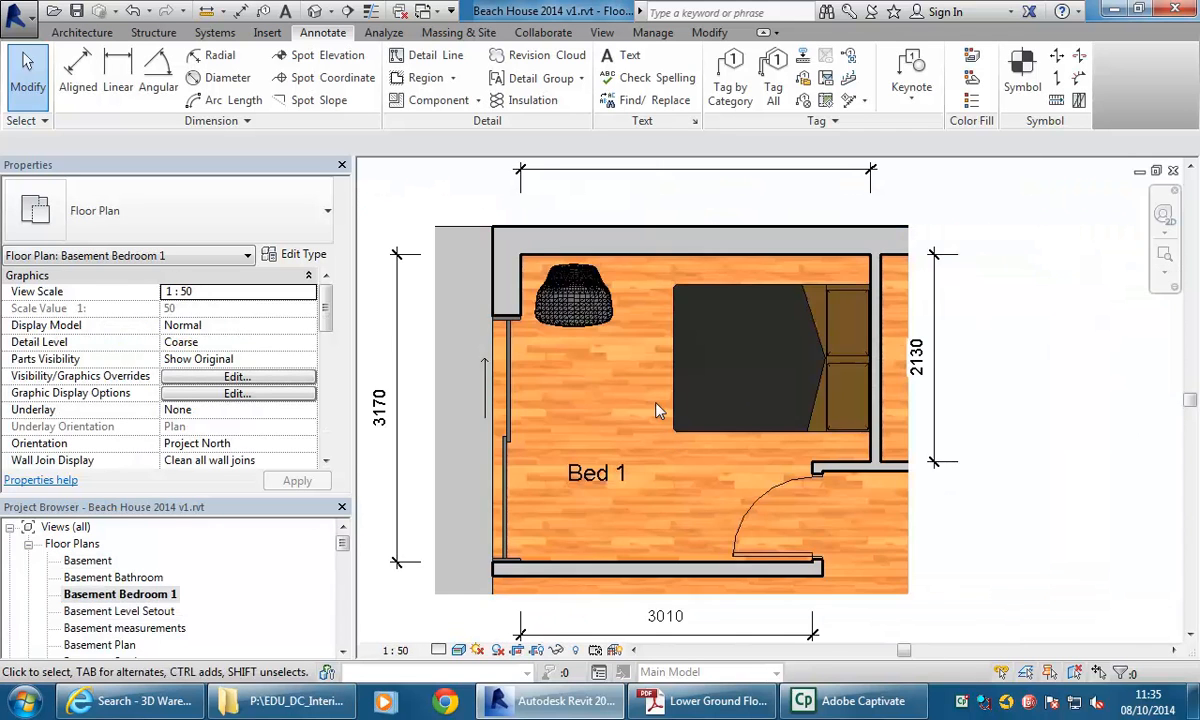
middle_drag(420, 443, 498, 439)
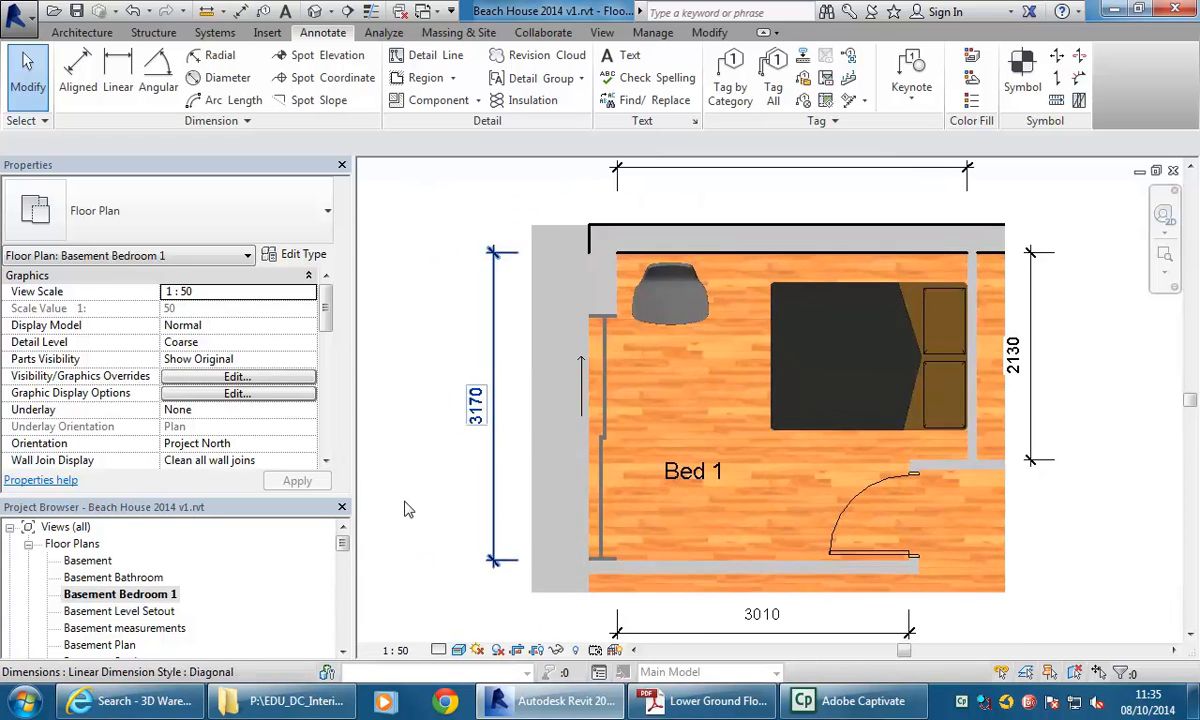
drag(343, 544, 343, 598)
click(90, 546)
double_click(90, 546)
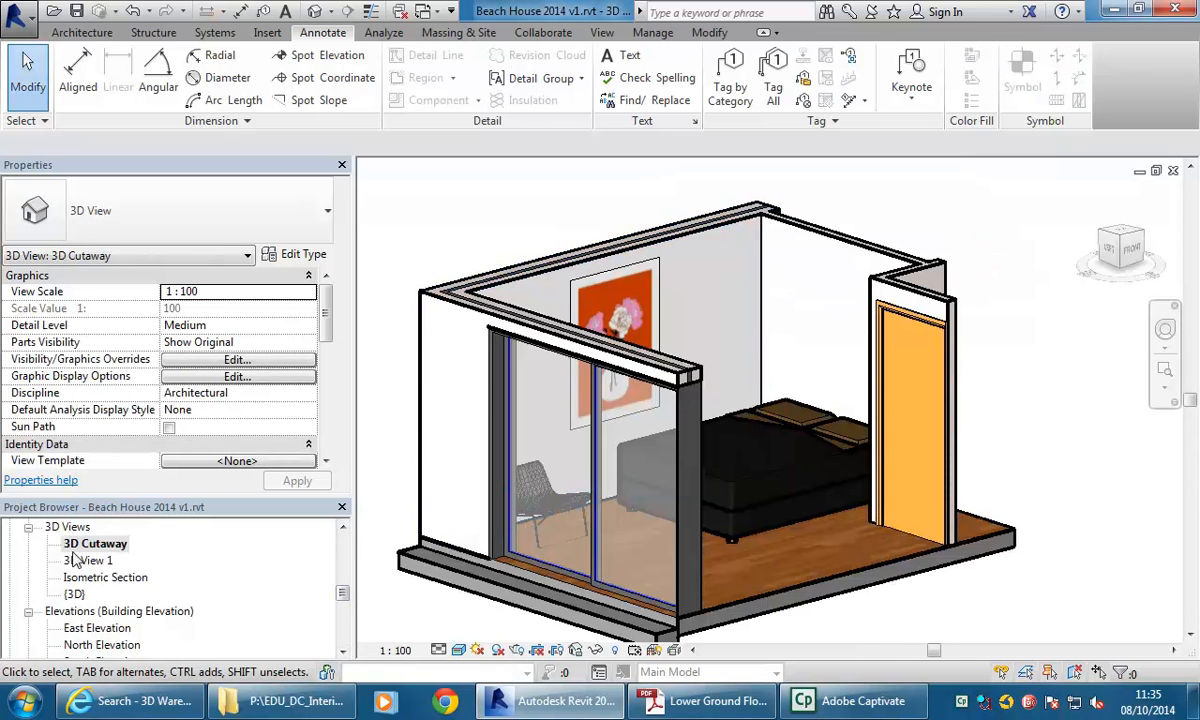
Rename the 3D Cutaway view to 3D Cutaway Bed 1.
right_click(92, 545)
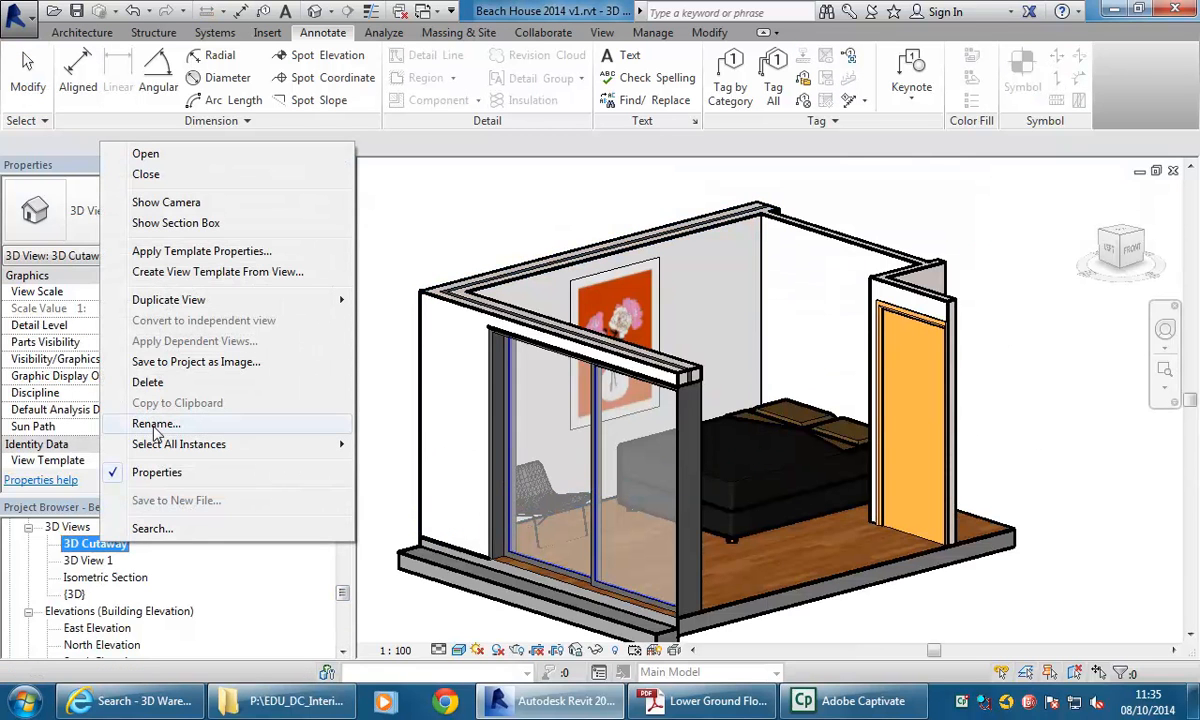
click(155, 425)
click(511, 271)
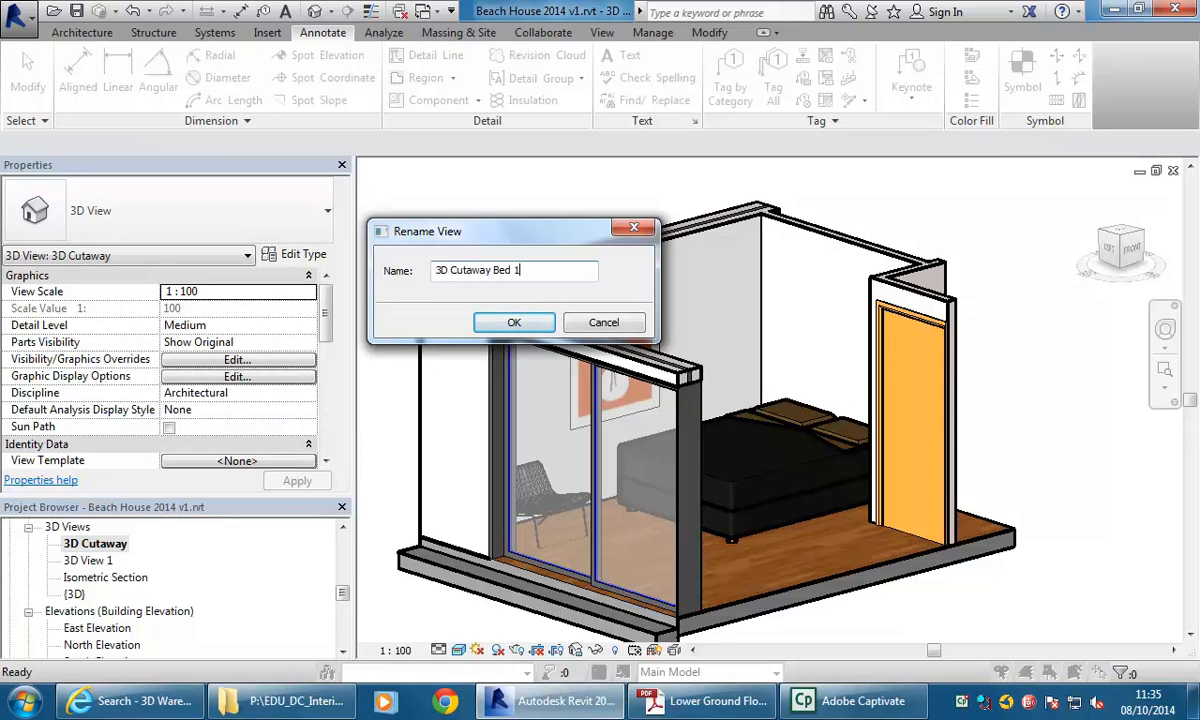
click(512, 321)
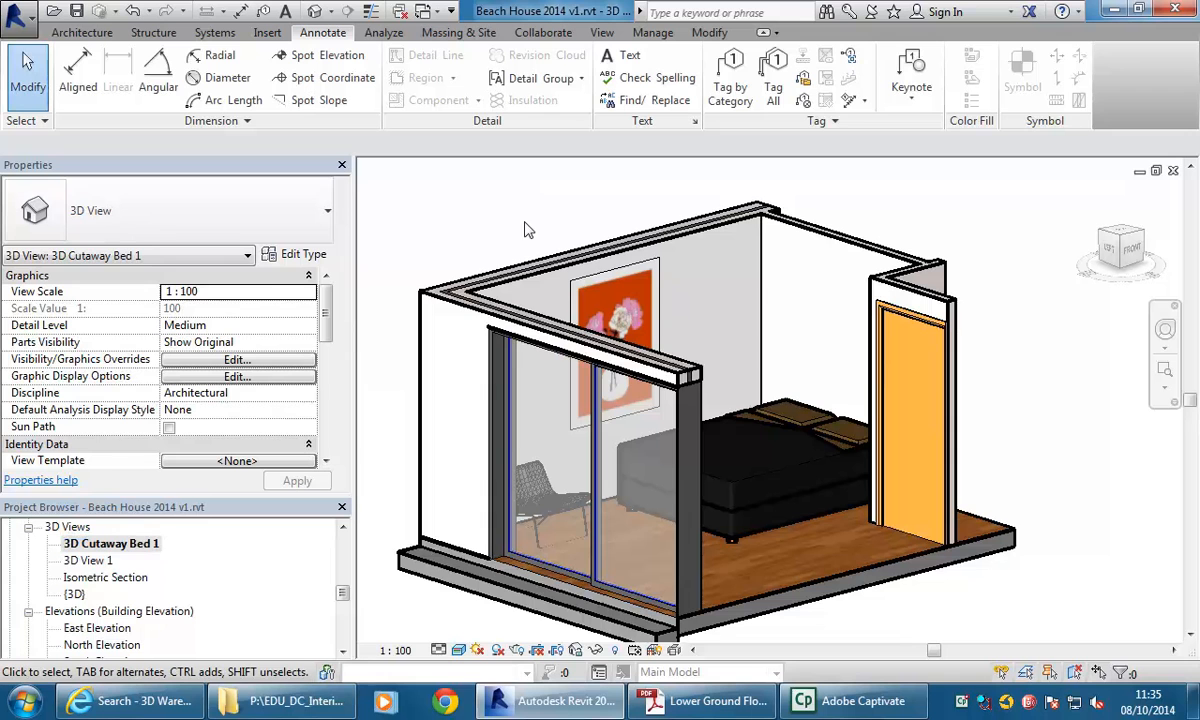